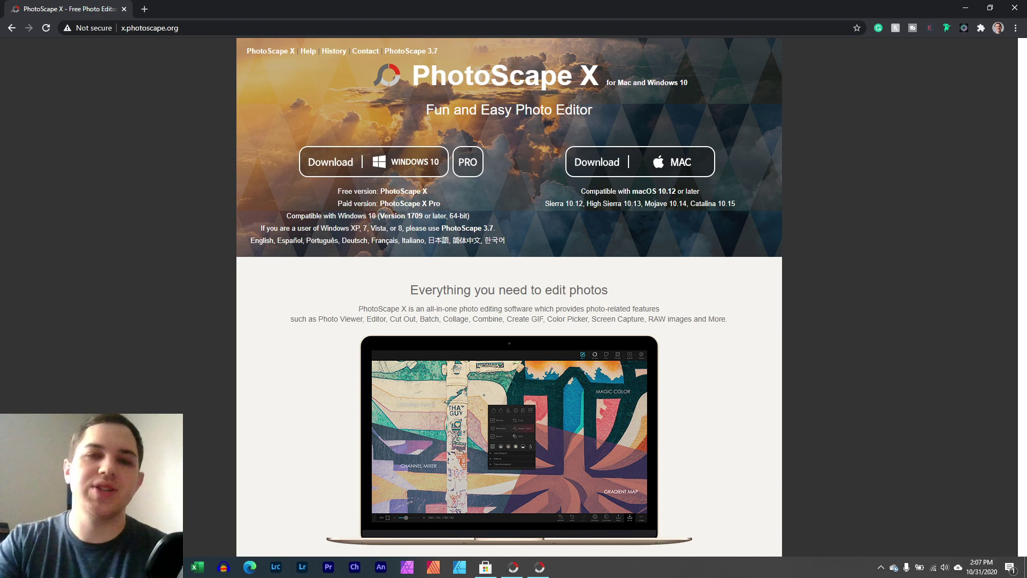
# Open the PhotoScape X version History page and enlarge the page to 175%
pyautogui.click(334, 52)
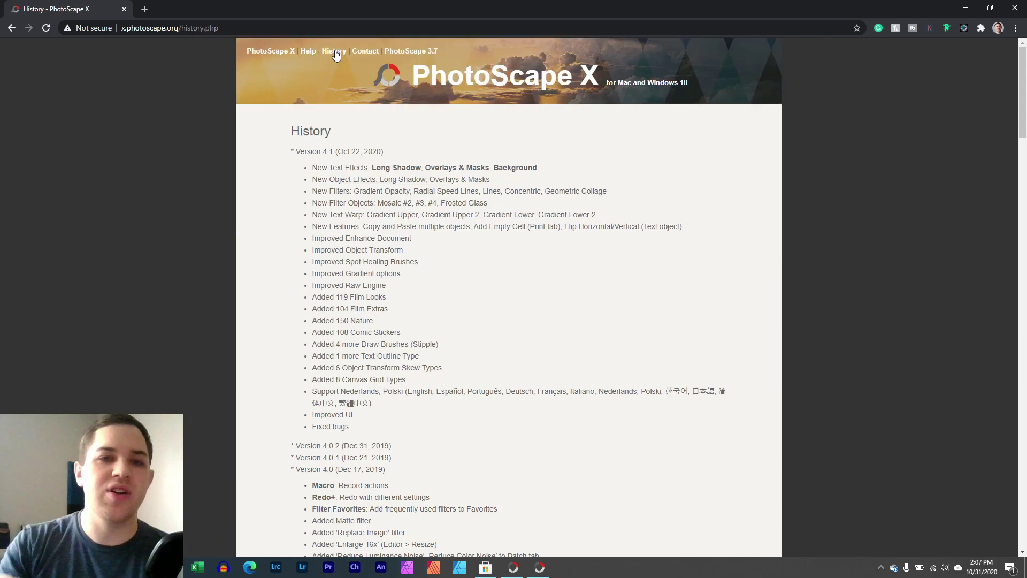
pyautogui.scroll(-7, 521, 209)
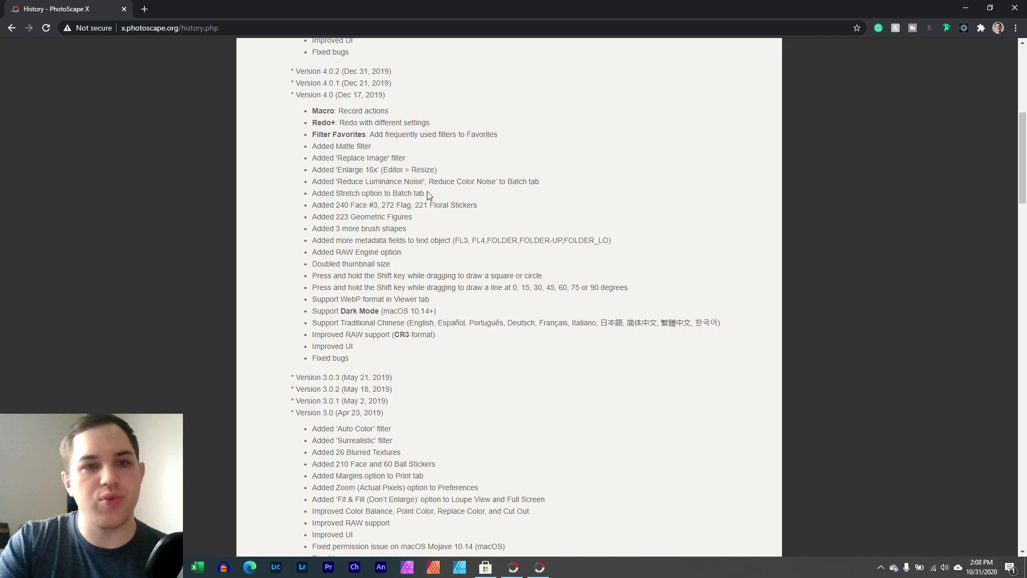
pyautogui.scroll(1, 428, 195)
pyautogui.scroll(6, 428, 192)
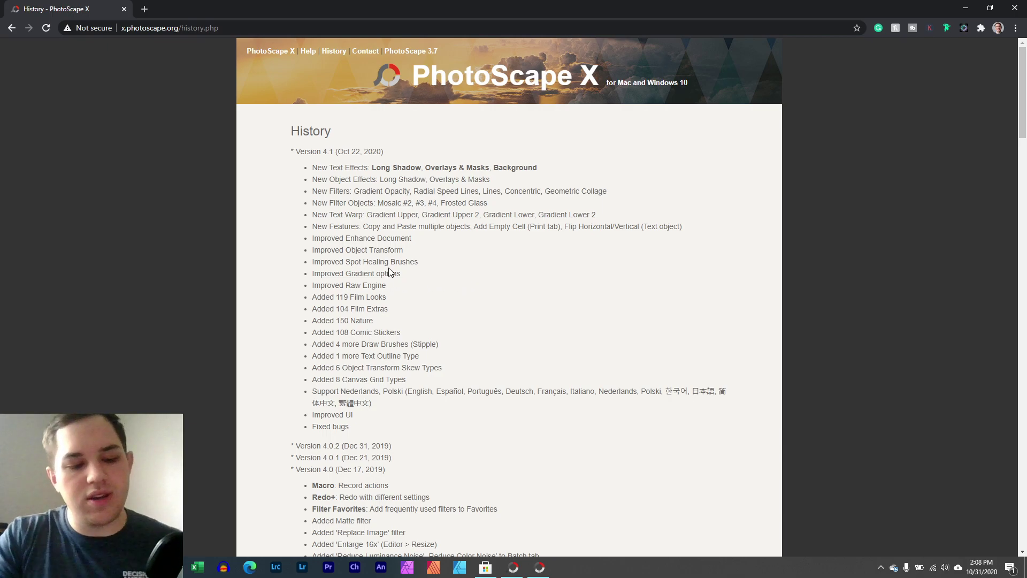
pyautogui.scroll(4, 381, 235)
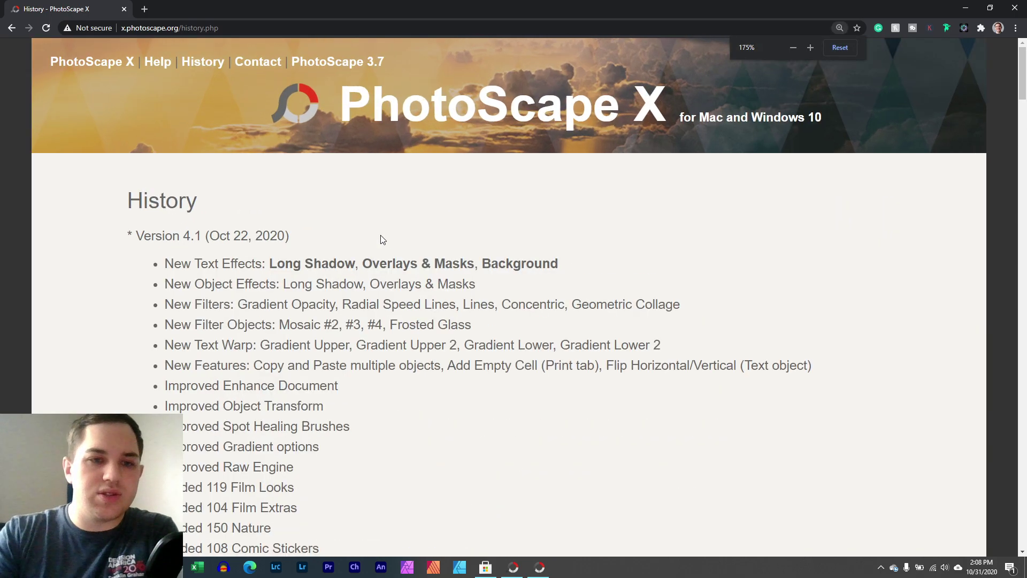
# Examine the Version 4.1 notes on new text effects, object effects, filters, text warp and new features
pyautogui.scroll(-1, 371, 222)
pyautogui.scroll(1, 361, 205)
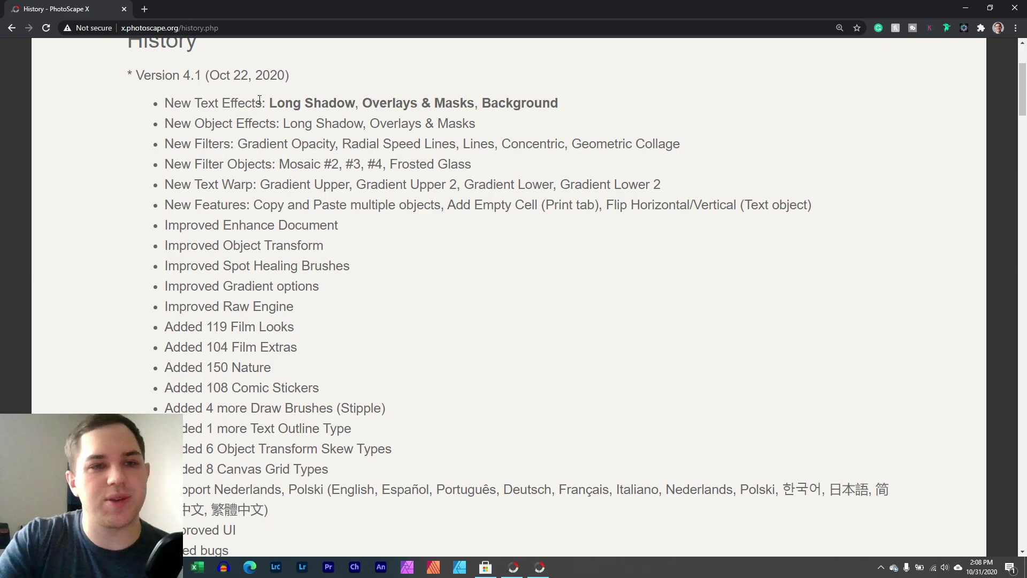
pyautogui.moveTo(165, 102); pyautogui.dragTo(262, 107)
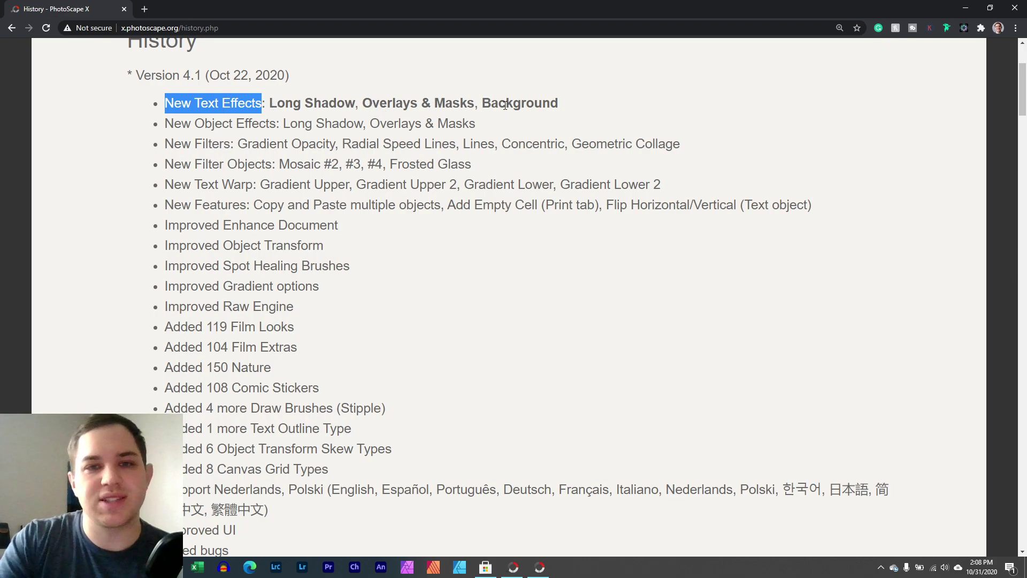
pyautogui.moveTo(435, 103); pyautogui.dragTo(471, 103)
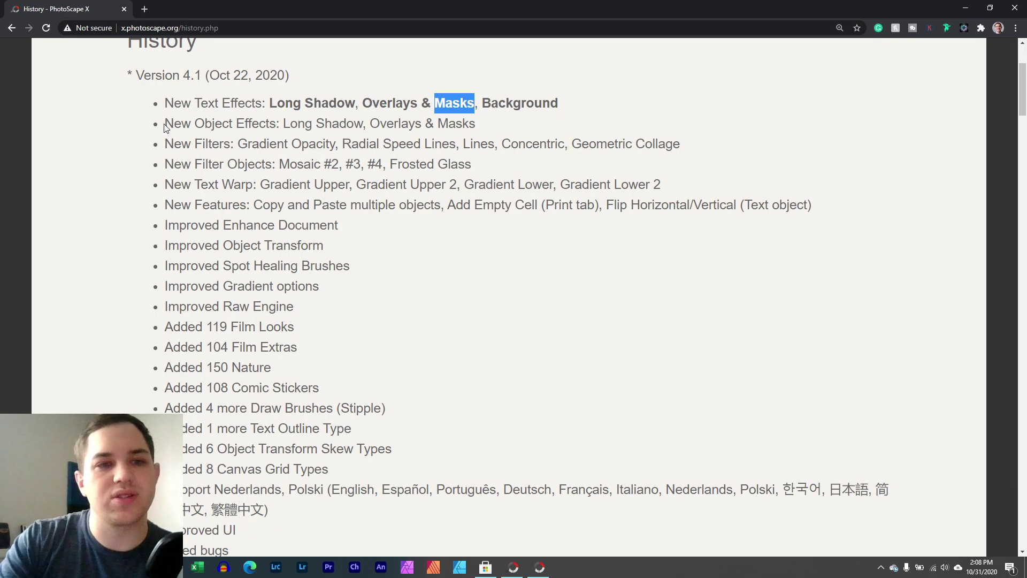
pyautogui.moveTo(165, 124); pyautogui.dragTo(276, 124)
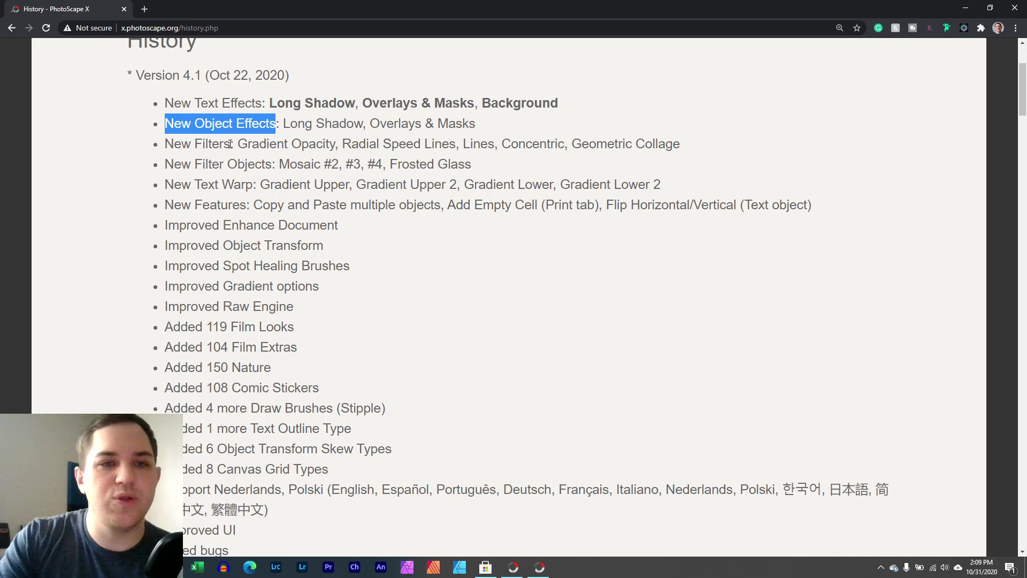
pyautogui.moveTo(237, 144); pyautogui.dragTo(336, 146)
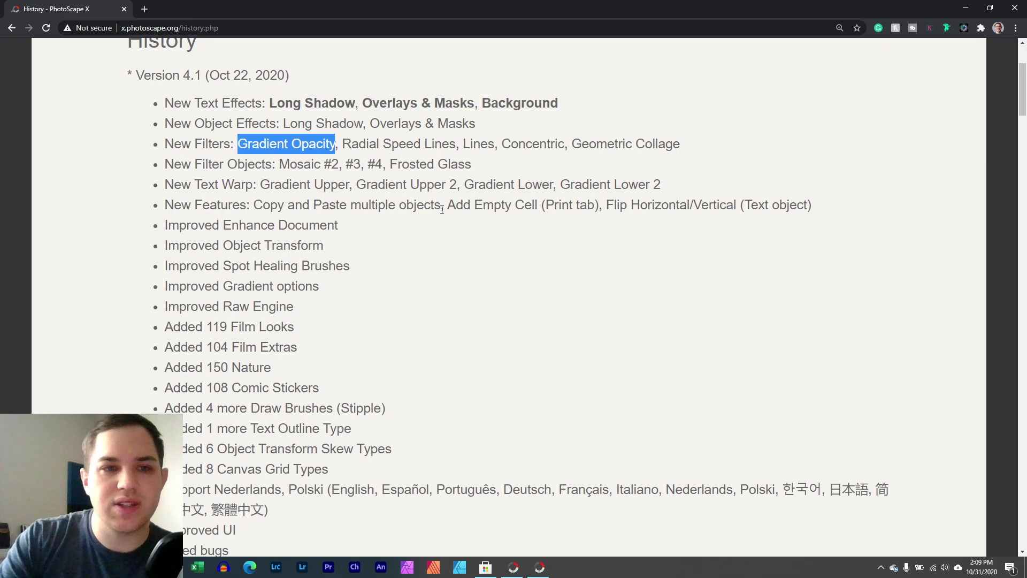
pyautogui.scroll(-1, 242, 144)
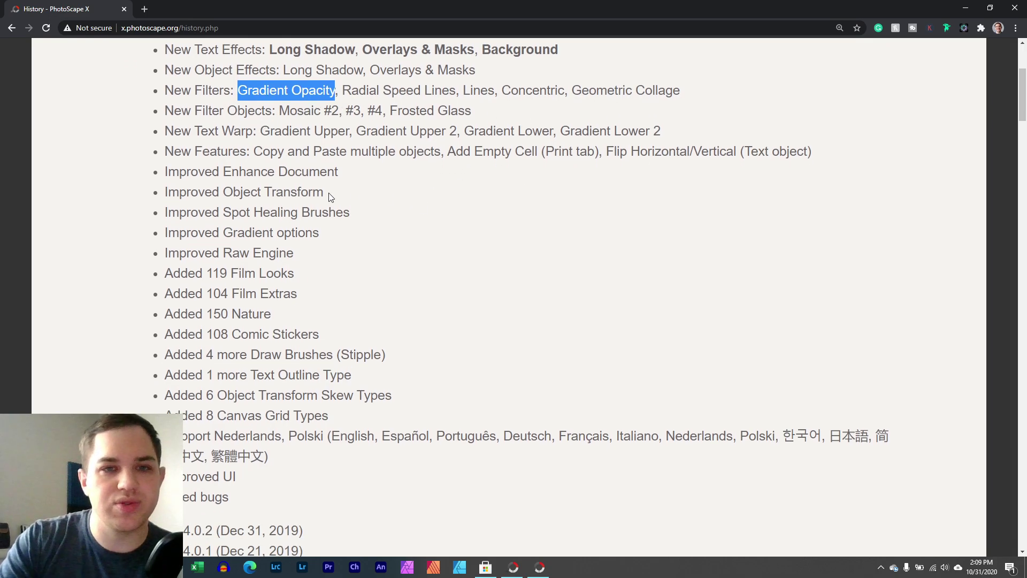
pyautogui.moveTo(172, 134); pyautogui.dragTo(250, 133)
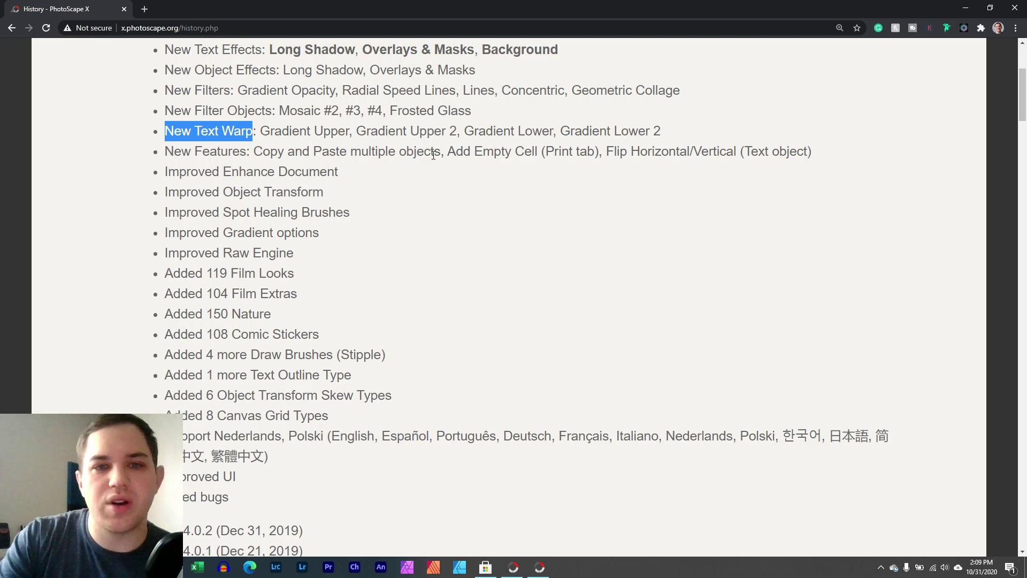
pyautogui.moveTo(448, 151); pyautogui.dragTo(535, 152)
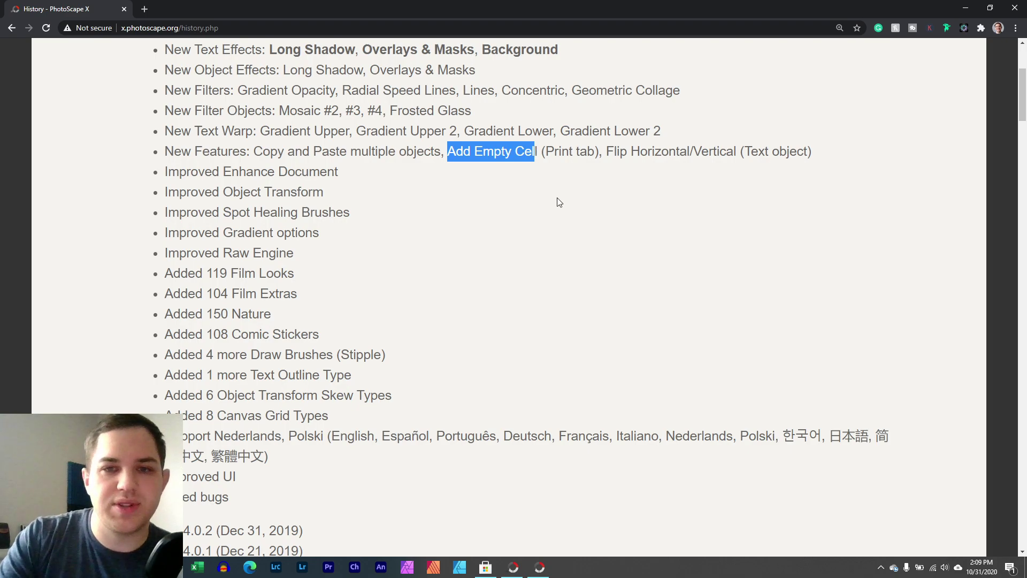
pyautogui.click(601, 183)
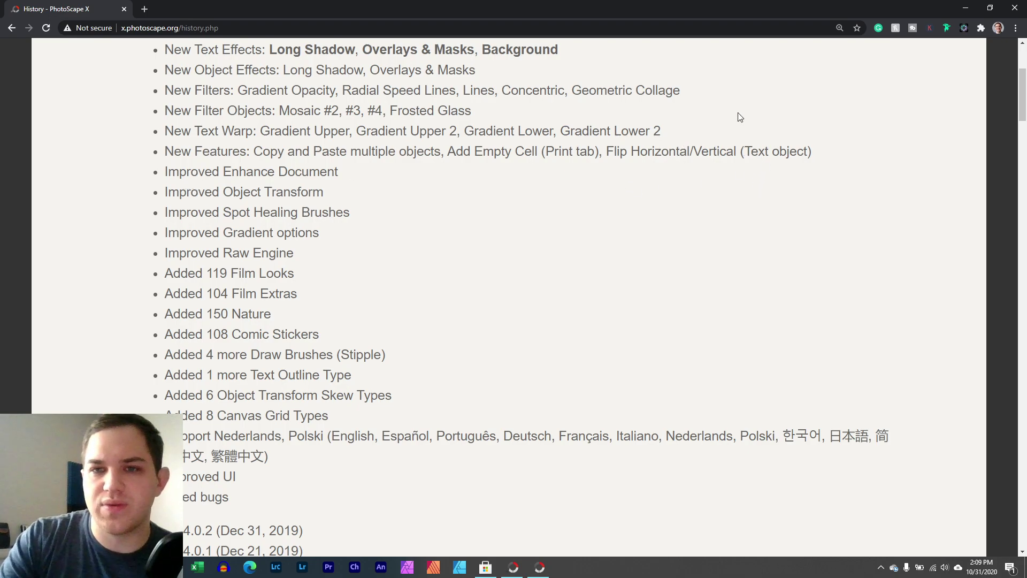
# Read the rest of the Version 4.1 notes, covering improved tools, added content, language support, UI changes and bug fixes
pyautogui.scroll(-1, 146, 169)
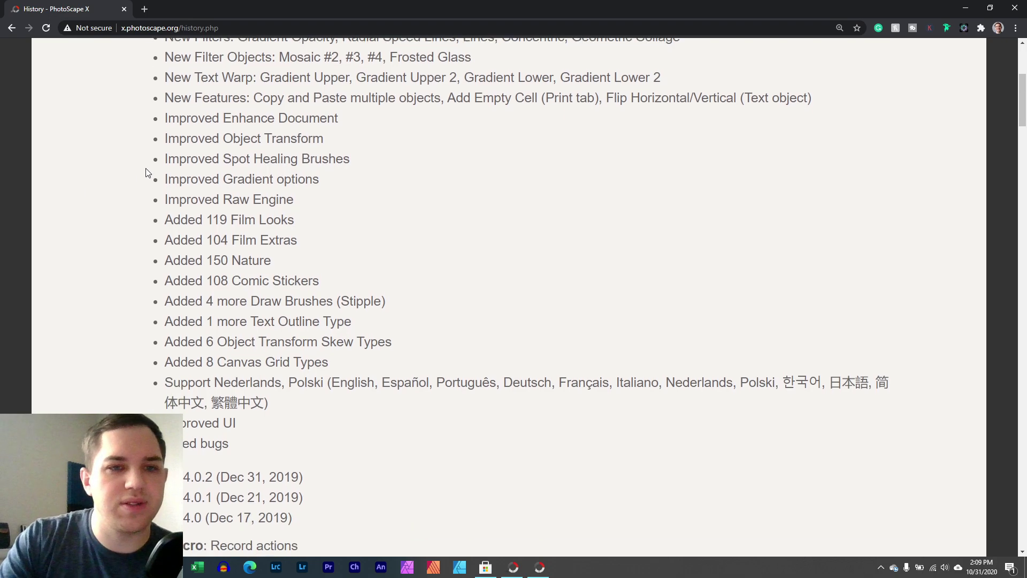
pyautogui.moveTo(166, 117)
pyautogui.mouseDown()
pyautogui.moveTo(231, 118)
pyautogui.moveTo(167, 118)
pyautogui.mouseUp()
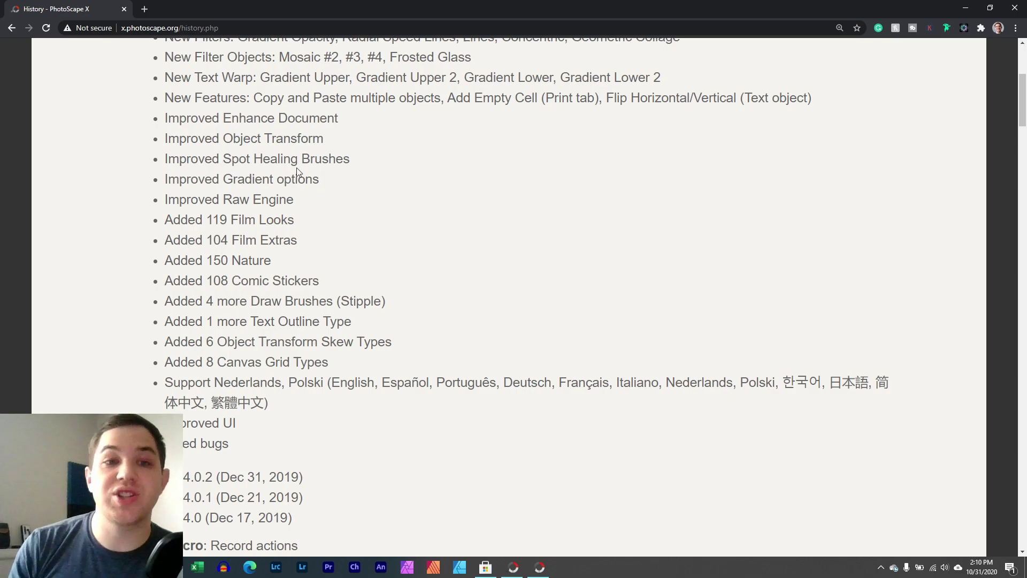
pyautogui.moveTo(353, 158); pyautogui.dragTo(345, 159)
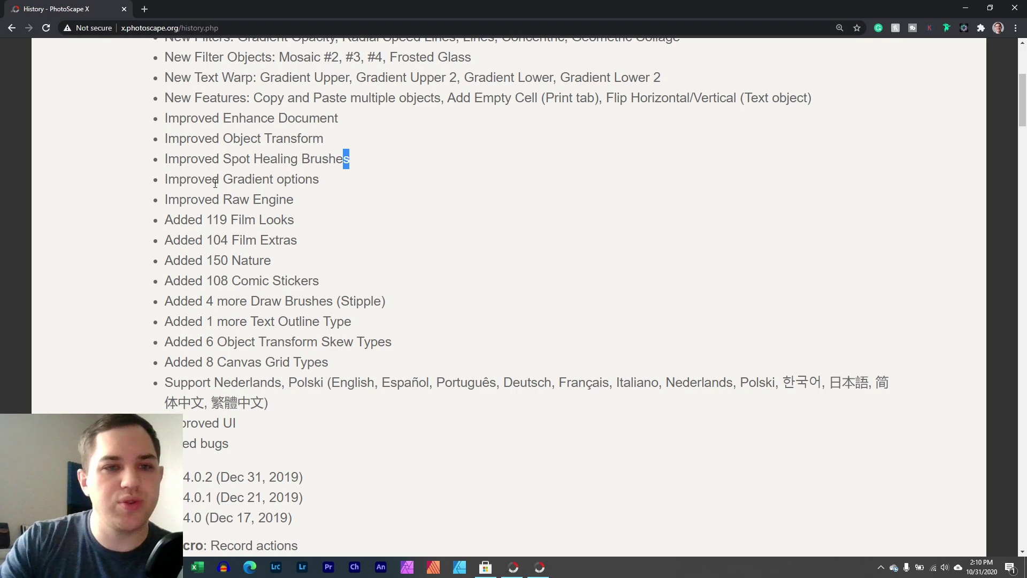
pyautogui.scroll(-1, 389, 251)
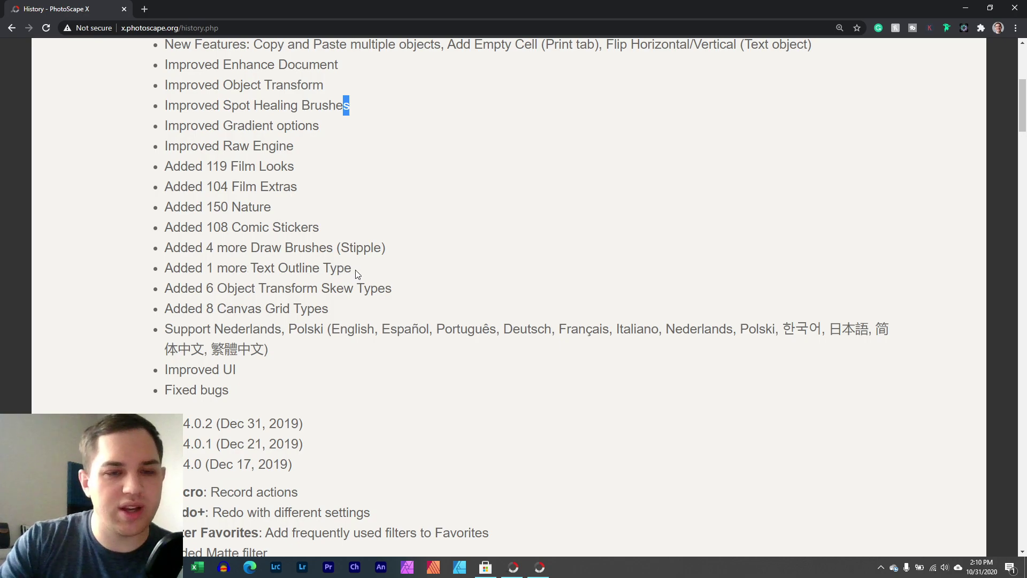
pyautogui.scroll(-1, 362, 274)
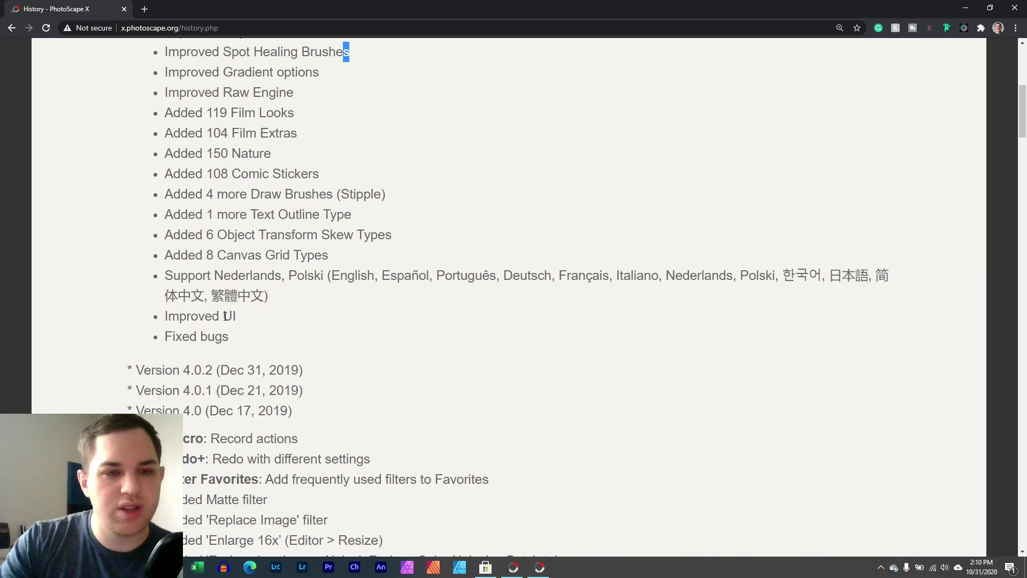
pyautogui.moveTo(167, 316)
pyautogui.mouseDown()
pyautogui.moveTo(253, 318)
pyautogui.moveTo(159, 336)
pyautogui.mouseUp()
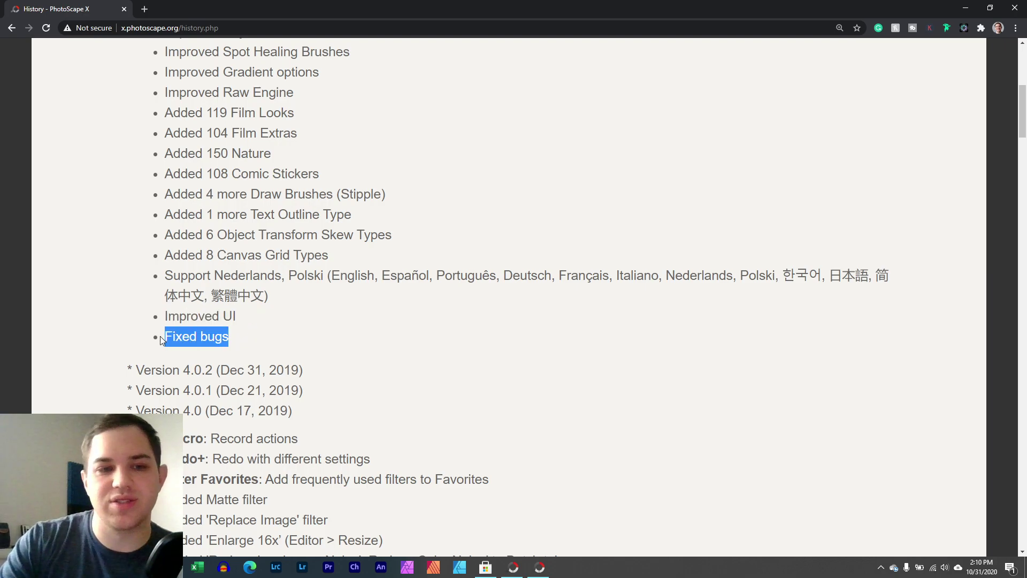
pyautogui.click(253, 332)
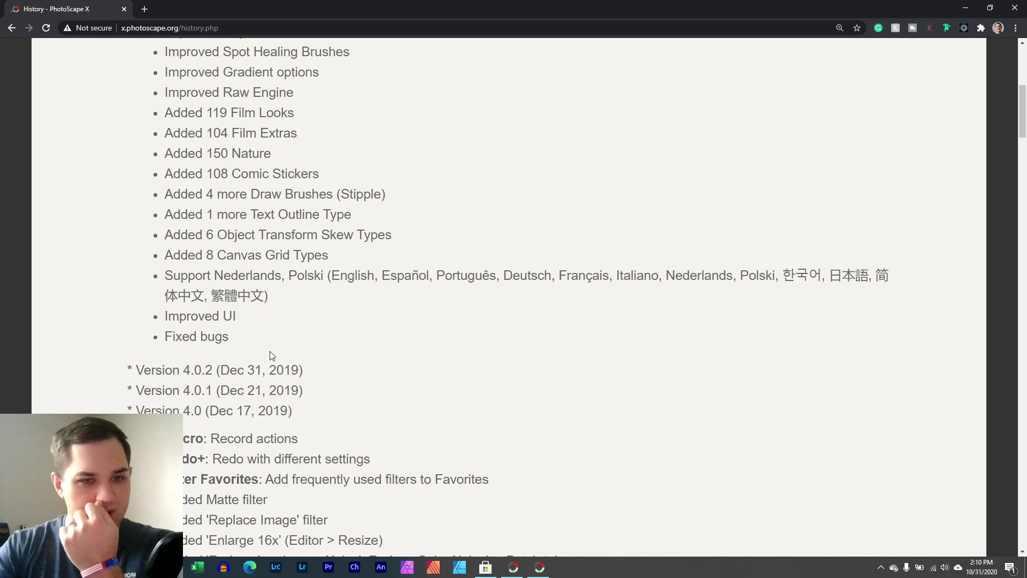
pyautogui.scroll(3, 296, 321)
pyautogui.scroll(1, 297, 321)
pyautogui.scroll(-1, 298, 318)
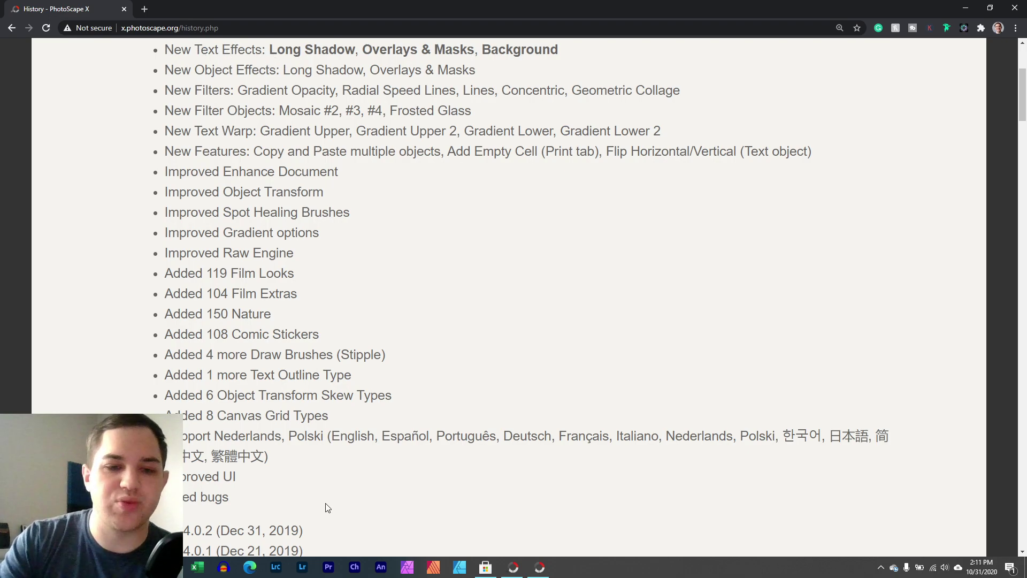
# Switch to PhotoScape X and open IMG_2094.jpg from the Desktop\stuff folder for editing
pyautogui.click(539, 569)
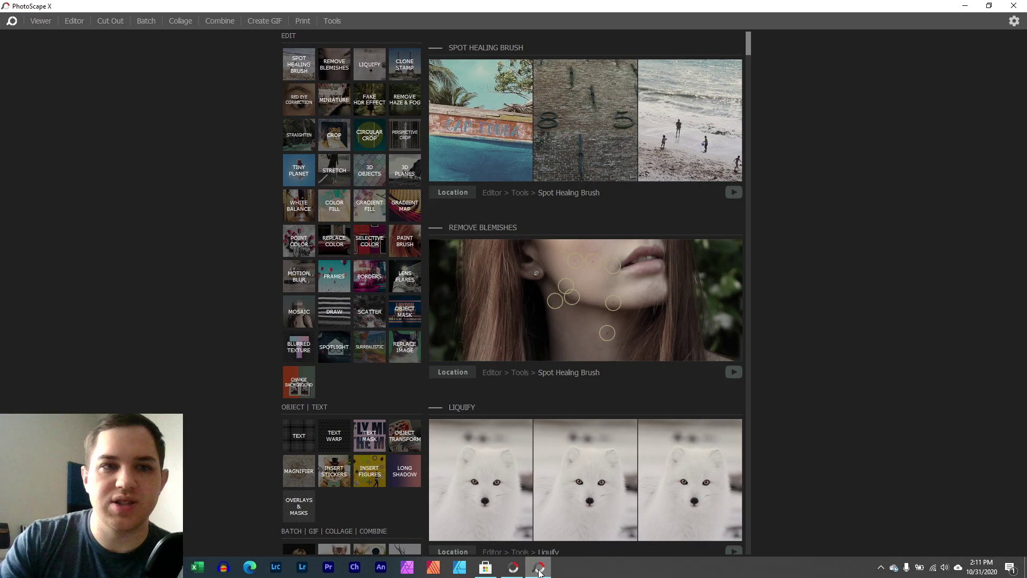
pyautogui.click(41, 21)
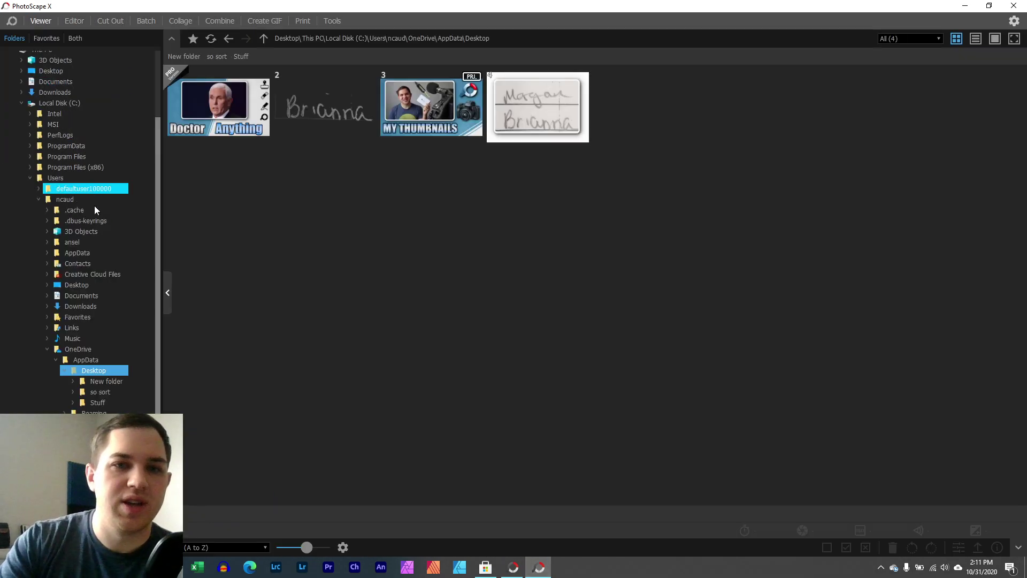
pyautogui.scroll(1, 46, 71)
pyautogui.scroll(1, 46, 71)
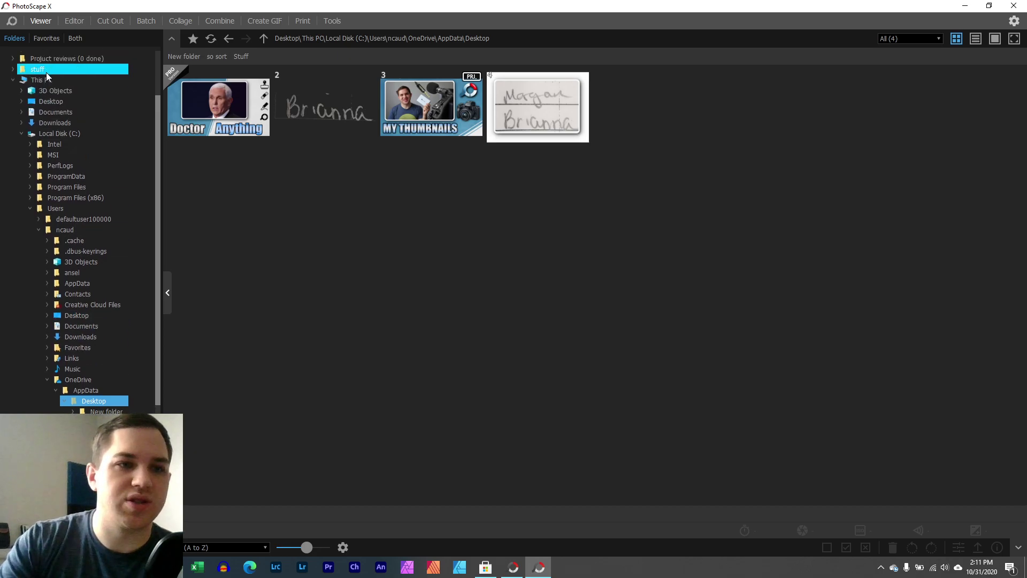
pyautogui.click(45, 70)
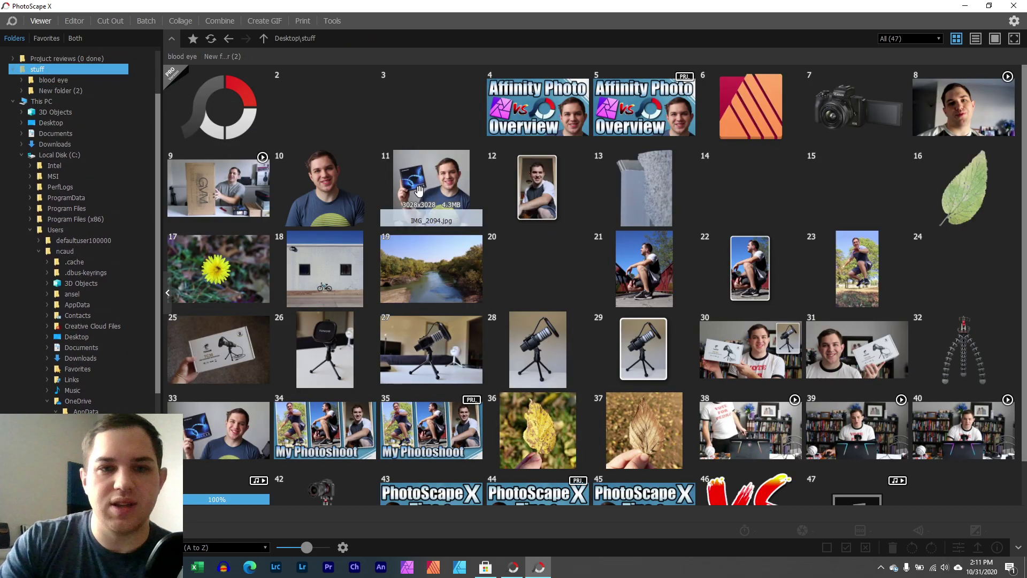
pyautogui.click(425, 194)
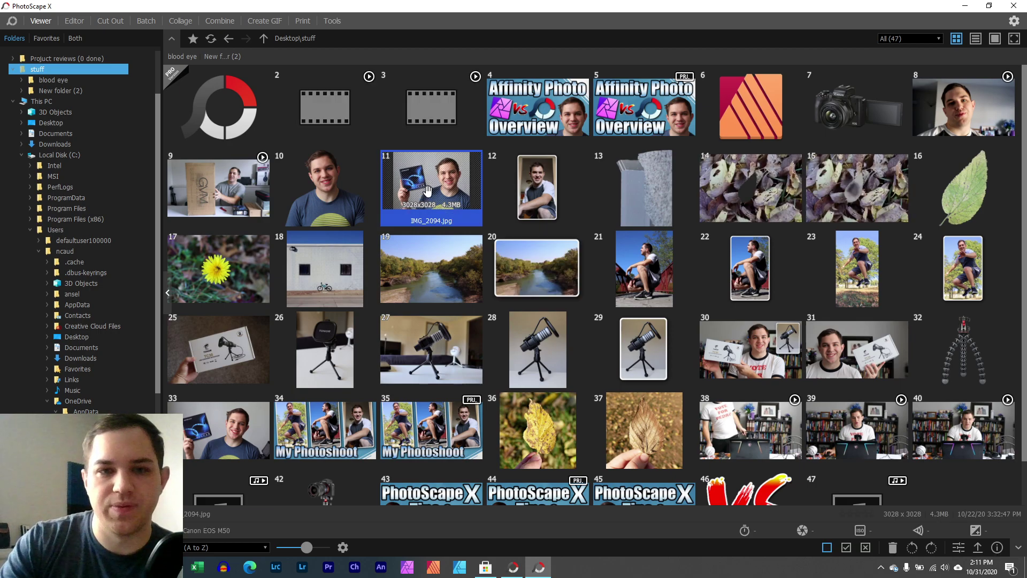
pyautogui.doubleClick(427, 190)
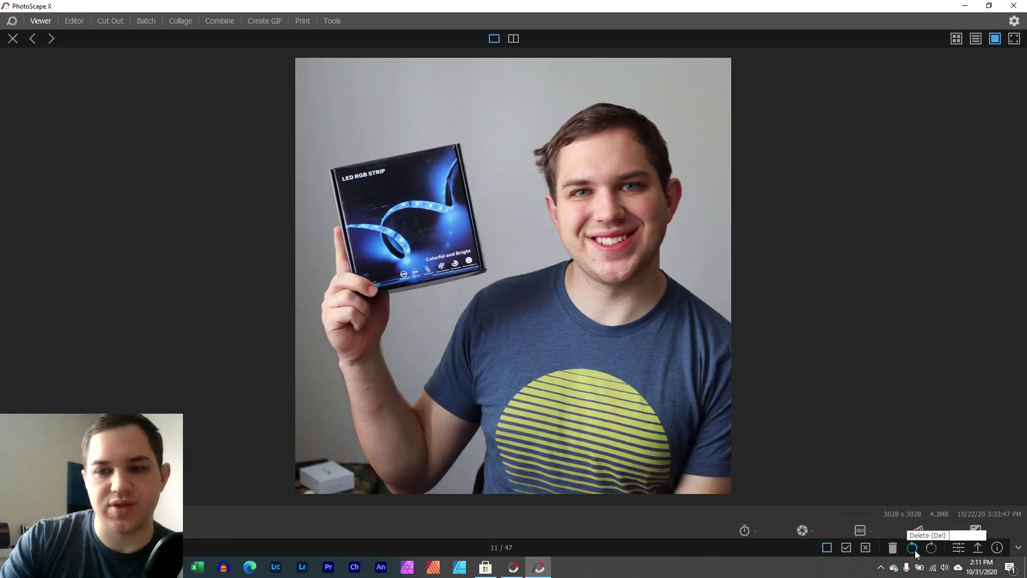
pyautogui.click(959, 551)
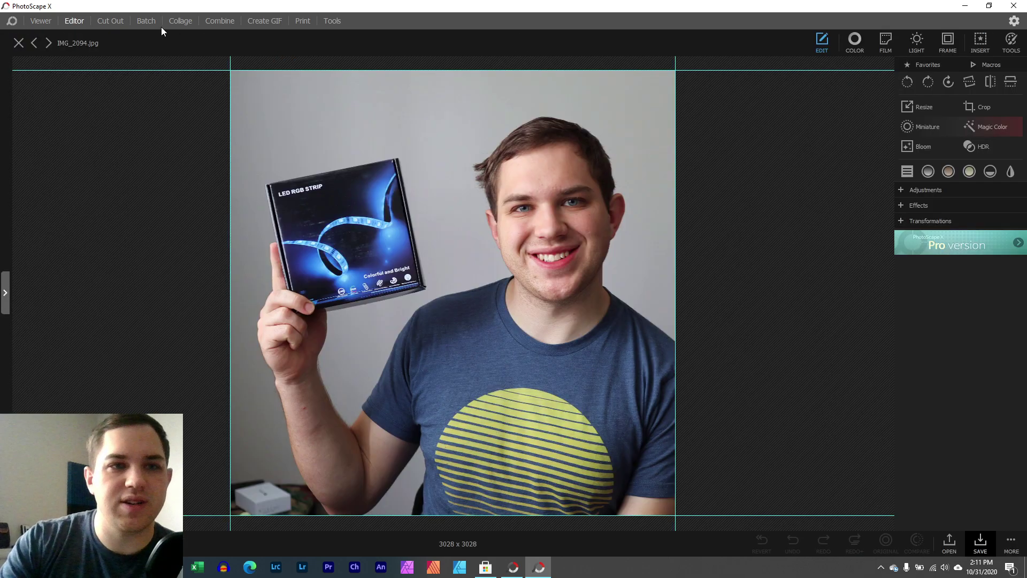
# Insert a text object reading "Text" and place it above the LED box in the photo's upper-left corner
pyautogui.click(1011, 42)
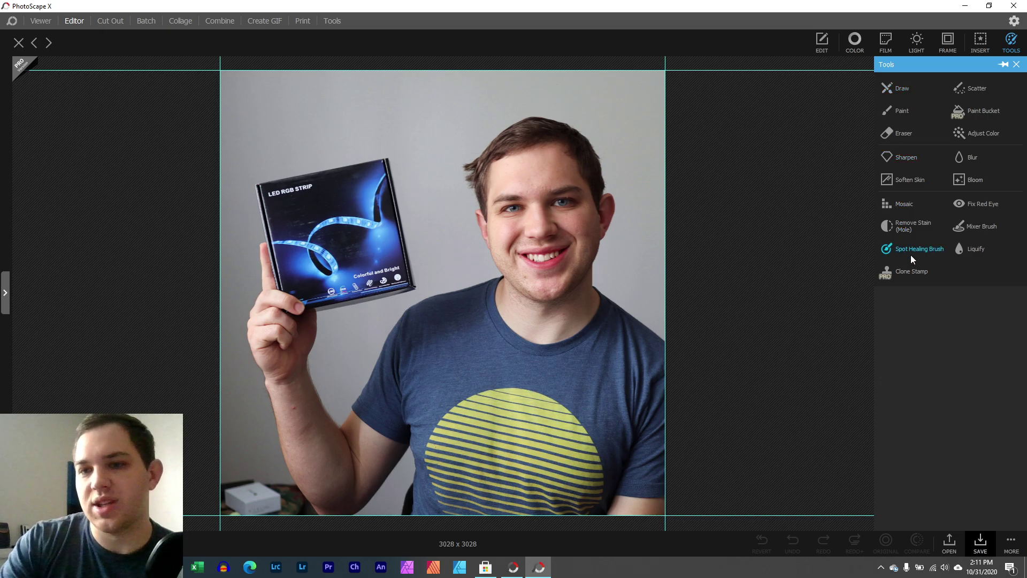
pyautogui.click(981, 40)
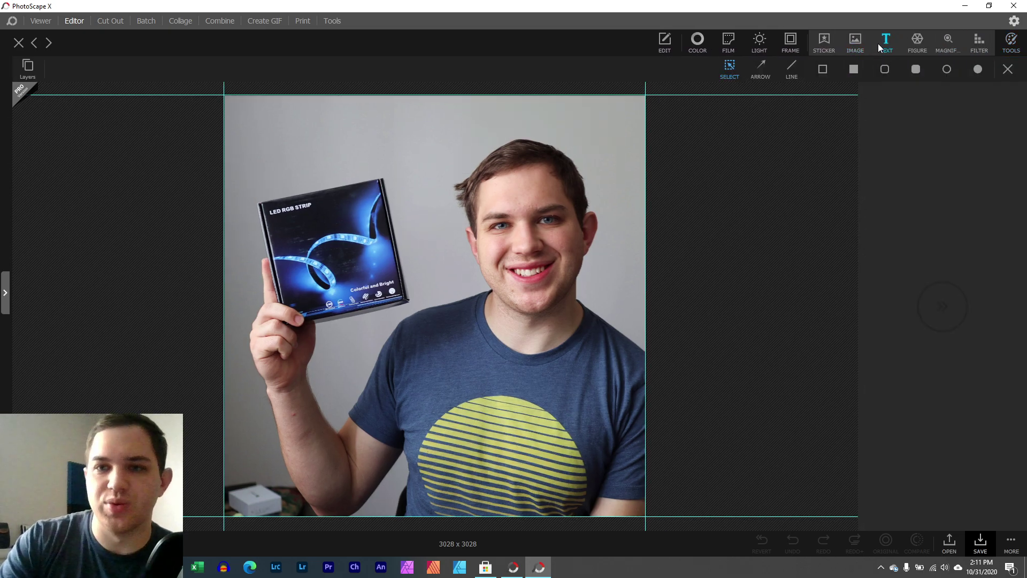
pyautogui.click(880, 47)
pyautogui.moveTo(441, 291); pyautogui.dragTo(306, 126)
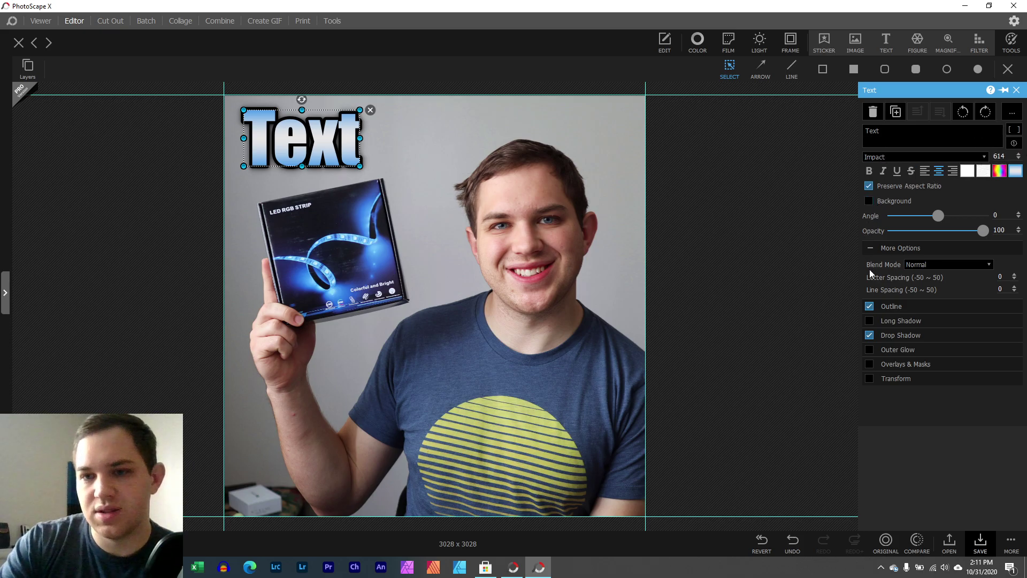
# Replace the text's drop shadow with a Long Shadow at distance 35 and shift the text slightly closer to the photo's corner
pyautogui.click(869, 335)
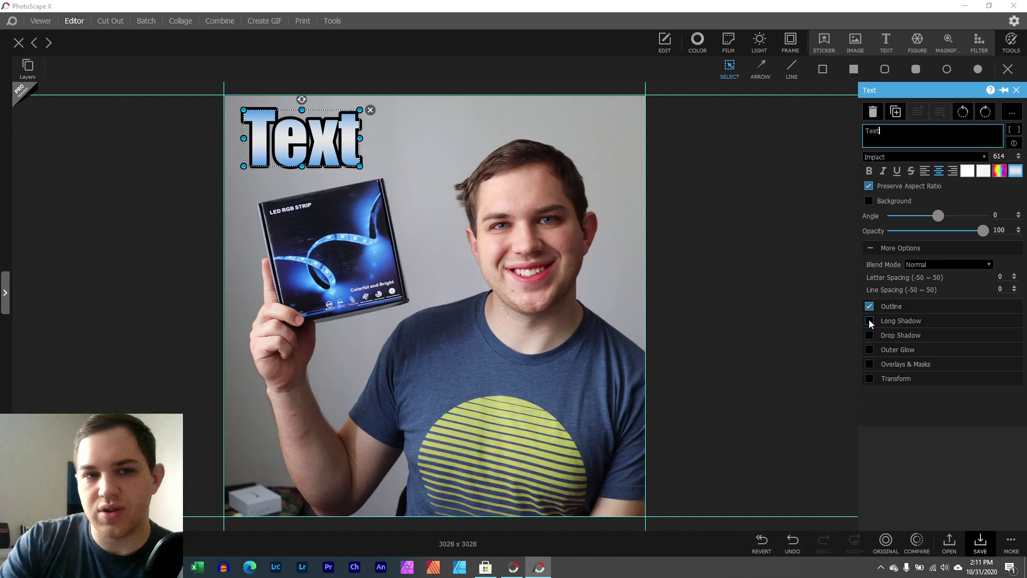
pyautogui.click(869, 320)
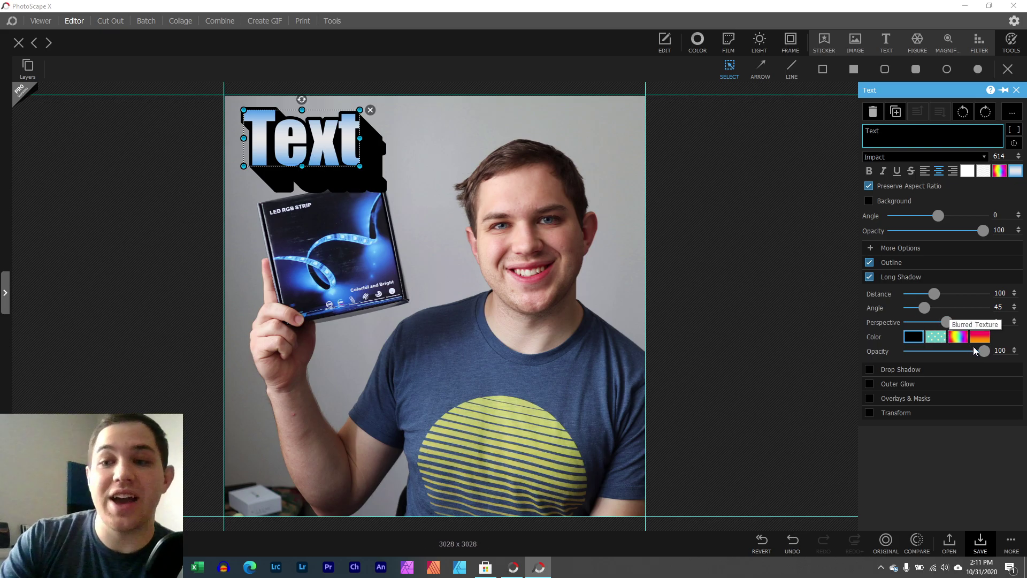
pyautogui.moveTo(928, 293)
pyautogui.mouseDown()
pyautogui.moveTo(1003, 301)
pyautogui.moveTo(914, 292)
pyautogui.mouseUp()
pyautogui.moveTo(317, 154); pyautogui.dragTo(309, 148)
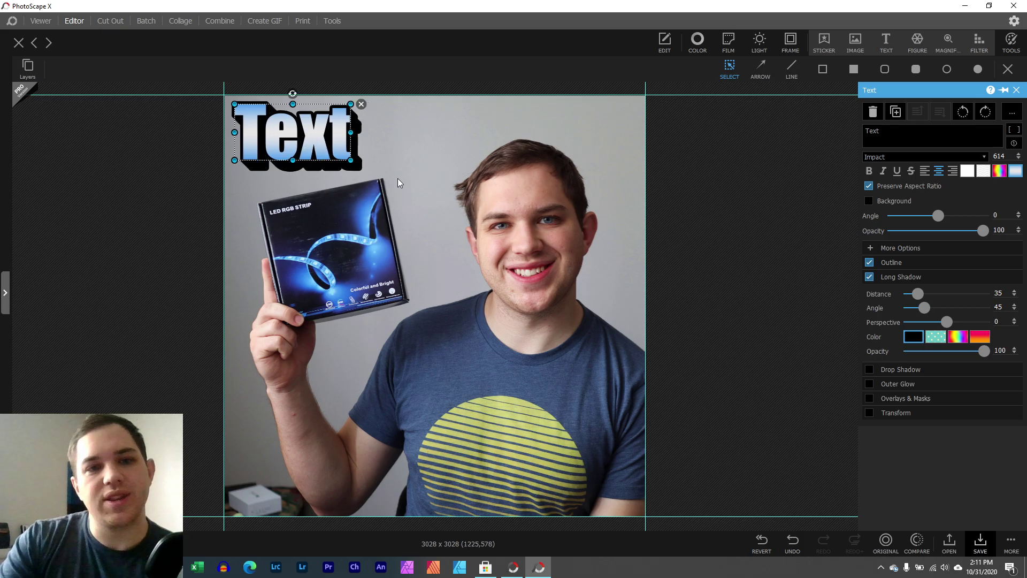
pyautogui.click(665, 244)
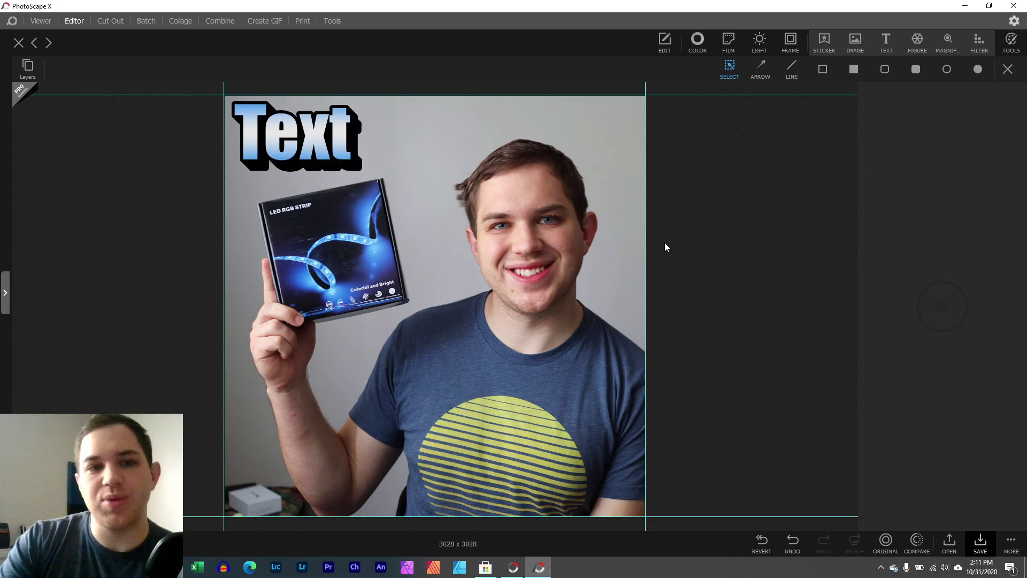
# Replace the text's Long Shadow with a Drop Shadow at distance 100 and blur 0 for comparison
pyautogui.click(302, 146)
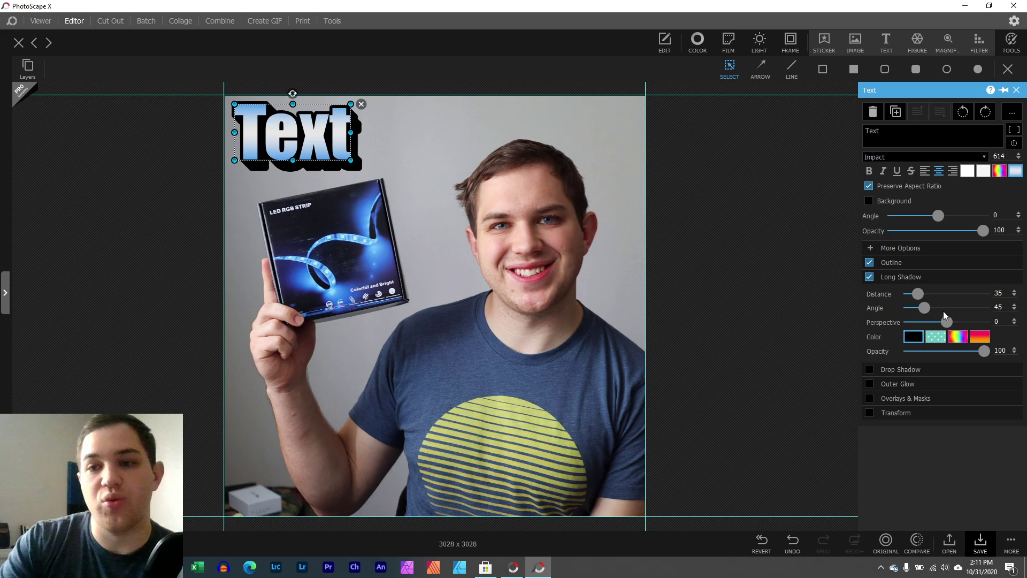
pyautogui.click(869, 277)
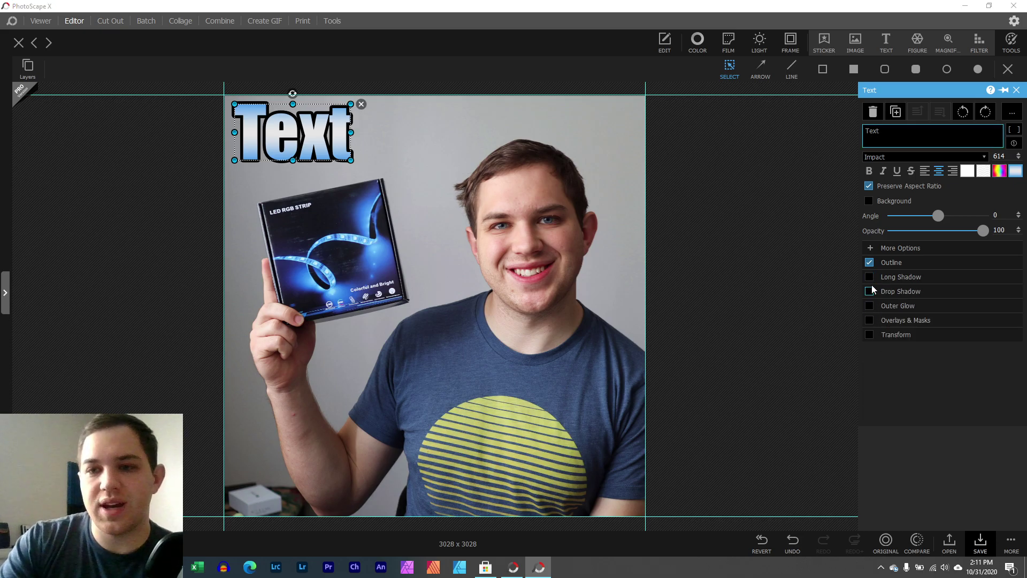
pyautogui.click(869, 291)
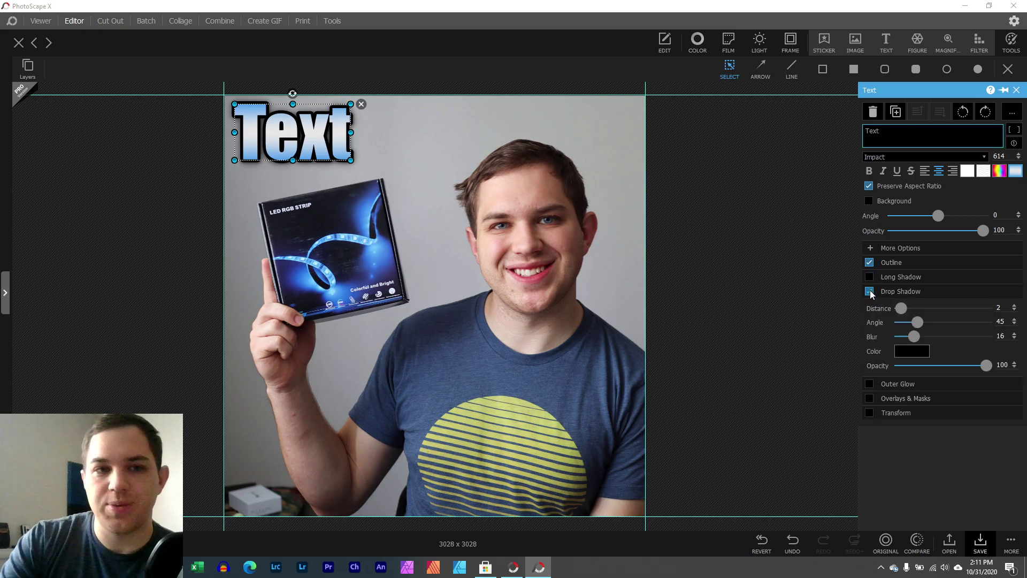
pyautogui.moveTo(914, 336); pyautogui.dragTo(992, 314)
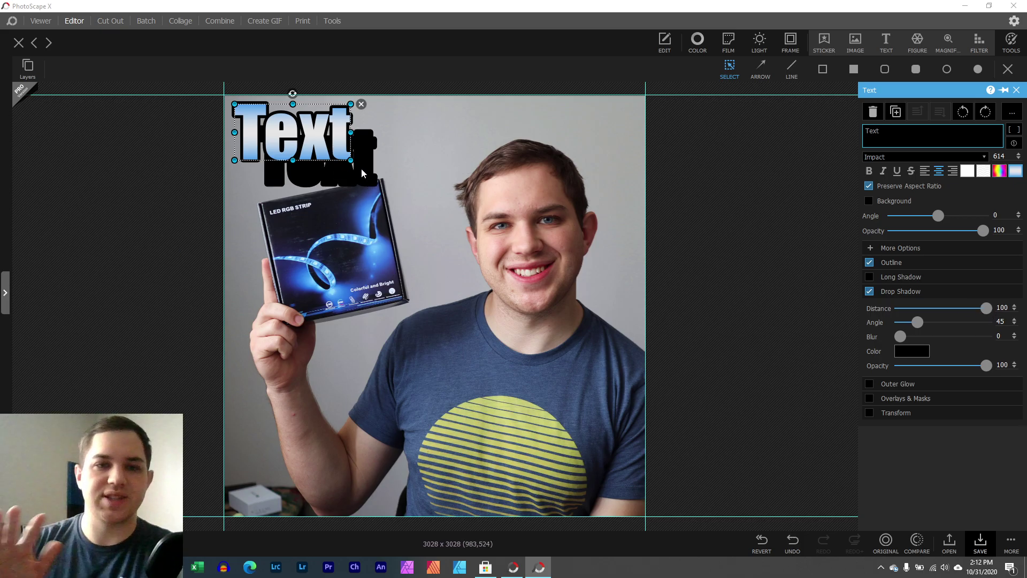
pyautogui.scroll(5, 435, 307)
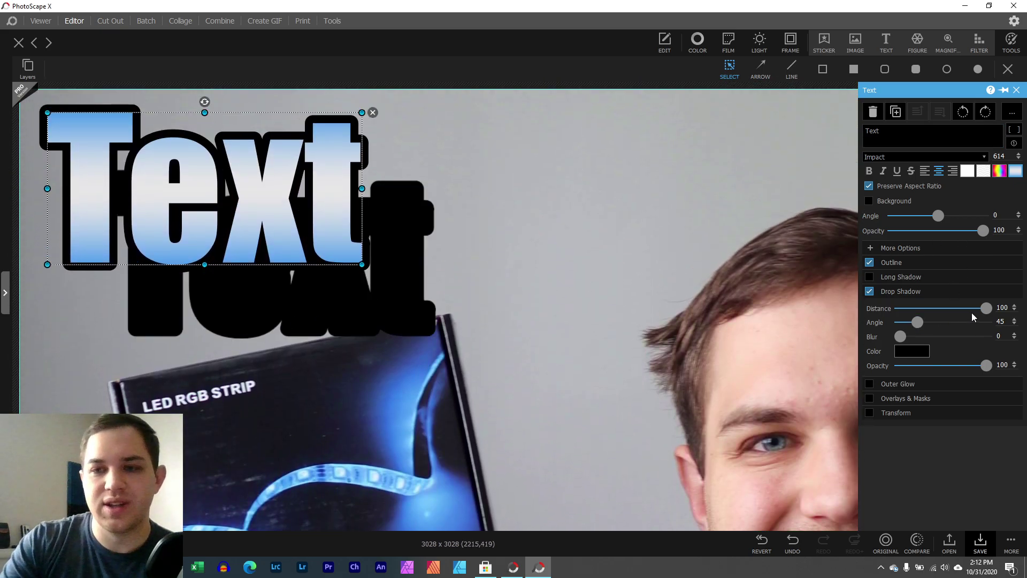
# Reduce the drop shadow's distance, and swap it back for the Long Shadow
pyautogui.moveTo(984, 308); pyautogui.dragTo(940, 311)
pyautogui.click(869, 291)
pyautogui.click(869, 277)
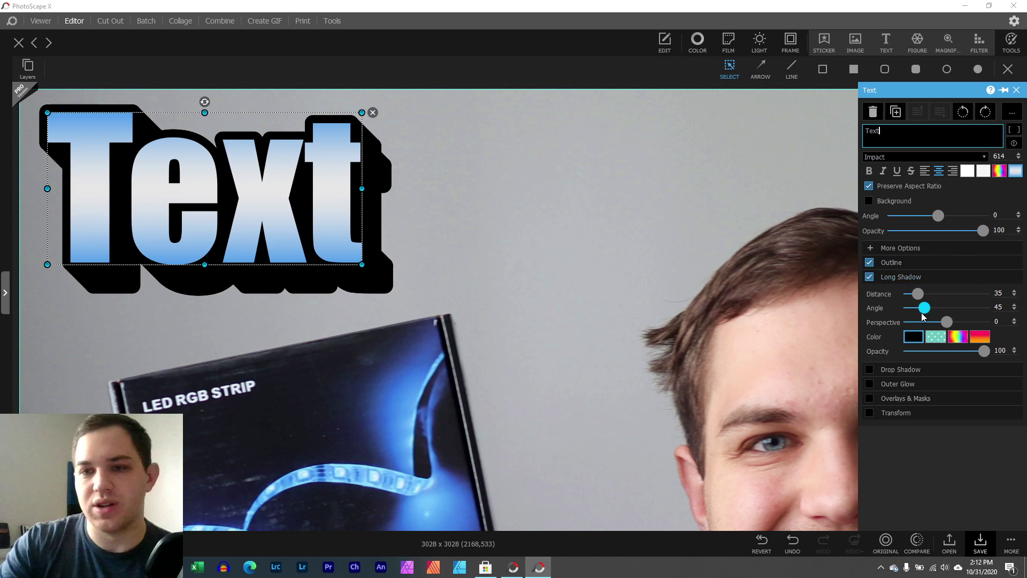
# Try a dotted pattern and a rainbow fill on the Long Shadow, and settle on the pink-to-orange linear gradient
pyautogui.click(939, 340)
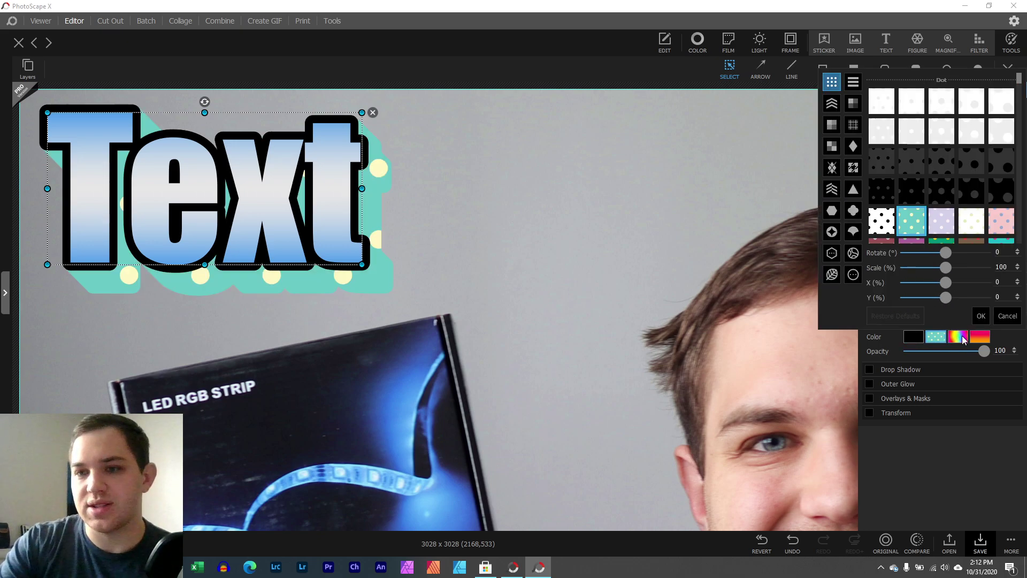
pyautogui.click(958, 336)
pyautogui.click(961, 335)
pyautogui.click(981, 336)
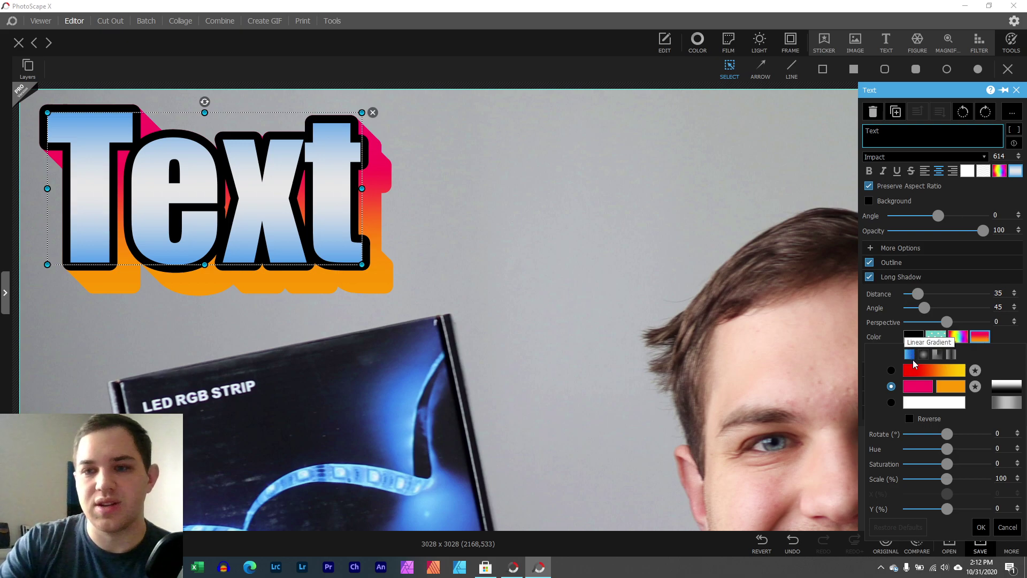
# Try red-to-yellow, cyan and dark teal gradients on the Long Shadow, with saturation raised to 100, and discard the changes
pyautogui.click(891, 370)
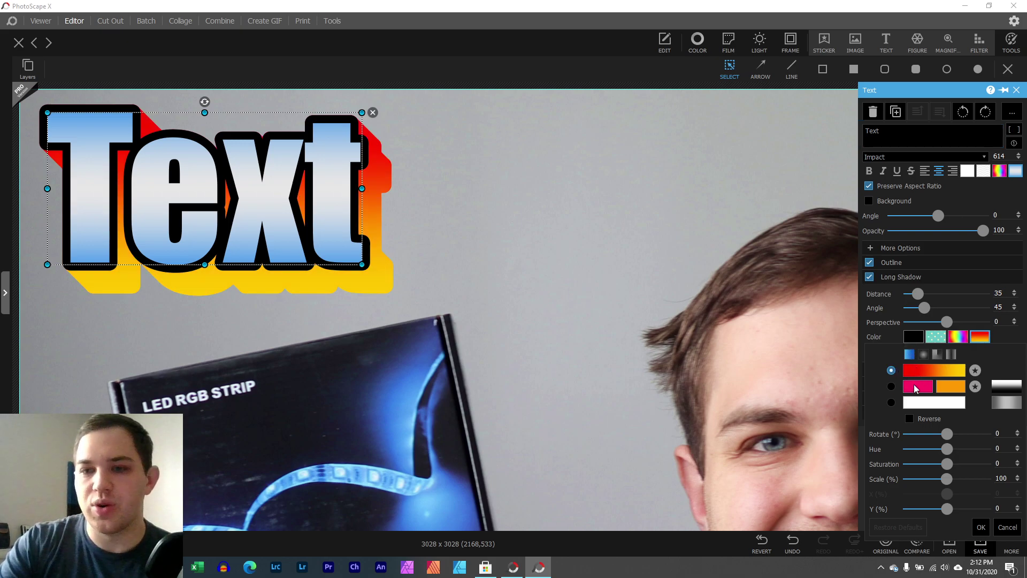
pyautogui.click(891, 402)
pyautogui.click(933, 403)
pyautogui.click(866, 256)
pyautogui.click(856, 279)
pyautogui.click(868, 261)
pyautogui.click(878, 264)
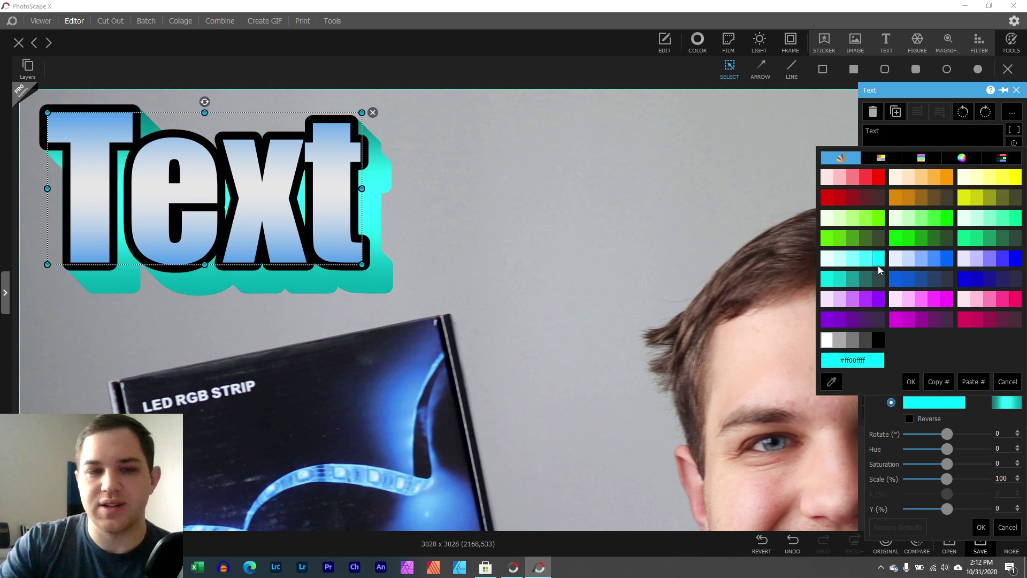
pyautogui.doubleClick(878, 280)
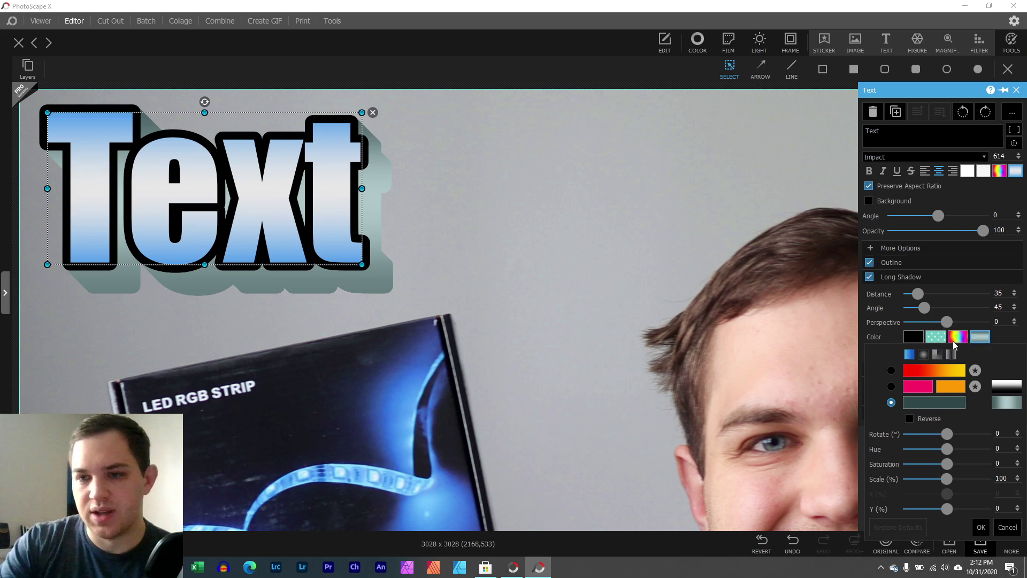
pyautogui.moveTo(947, 464); pyautogui.dragTo(993, 464)
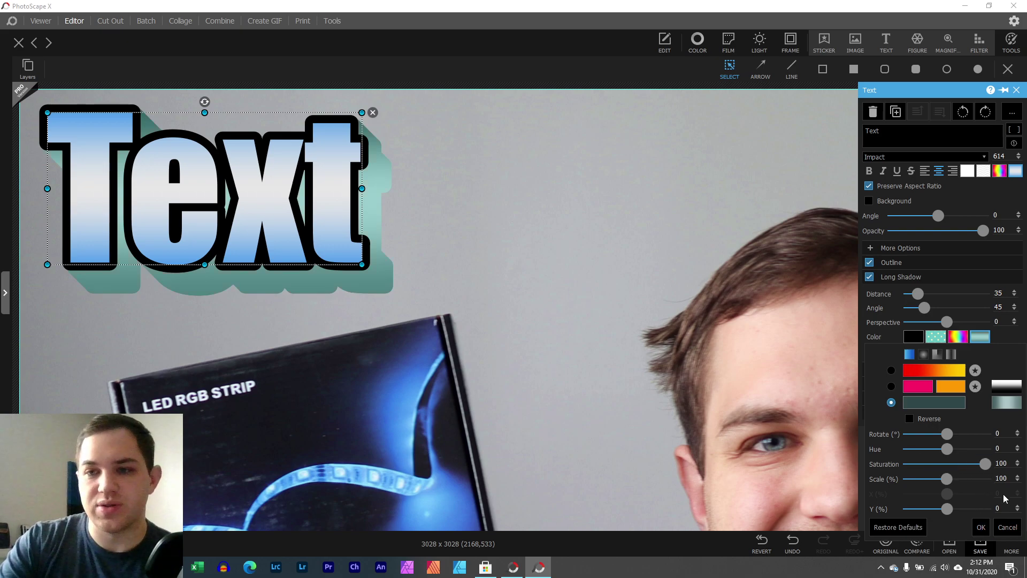
pyautogui.click(1012, 526)
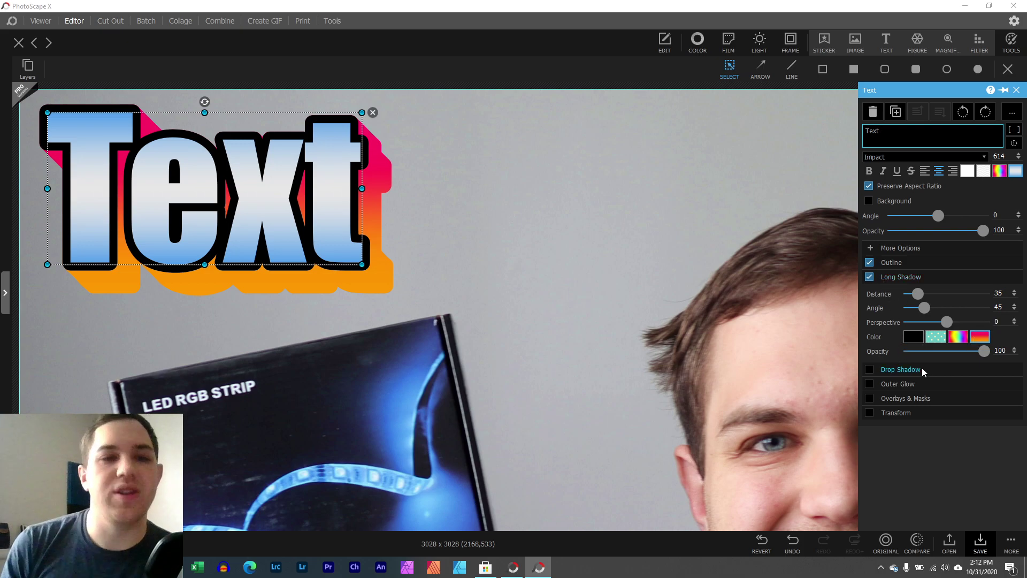
# Turn off the Long Shadow, enable Overlays & Masks for the text and open the first overlay slot
pyautogui.click(869, 276)
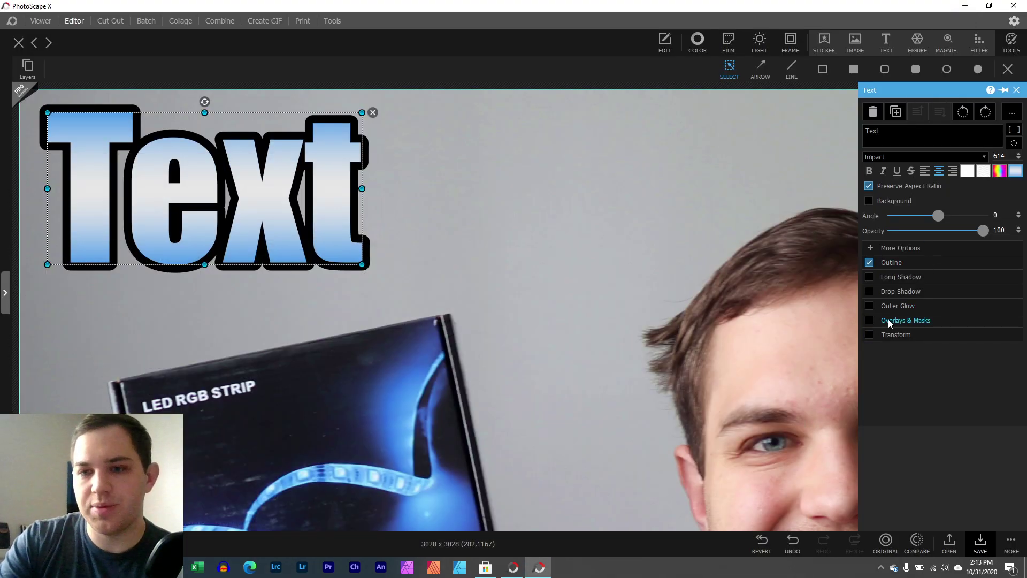
pyautogui.click(888, 319)
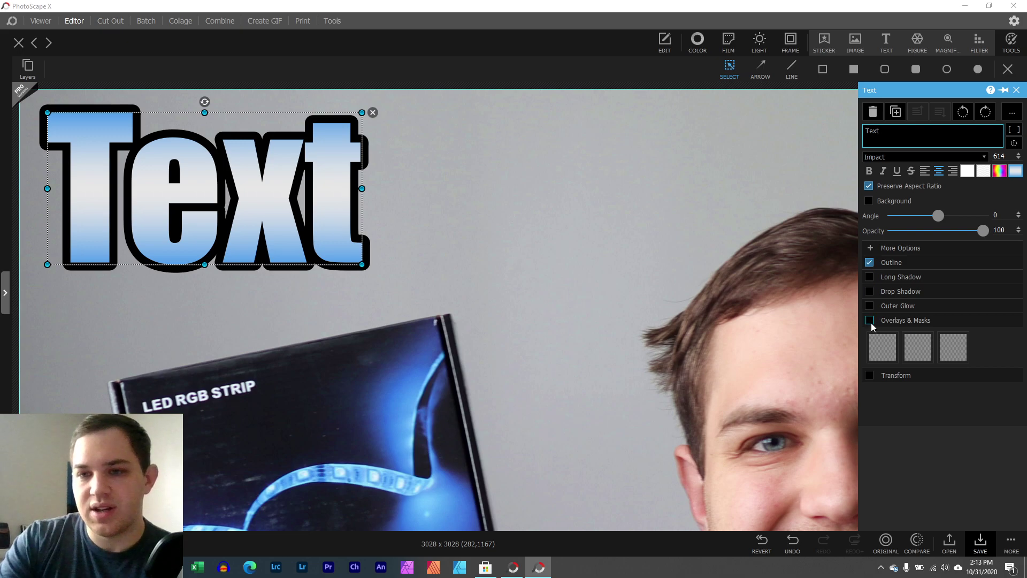
pyautogui.click(870, 322)
pyautogui.click(884, 349)
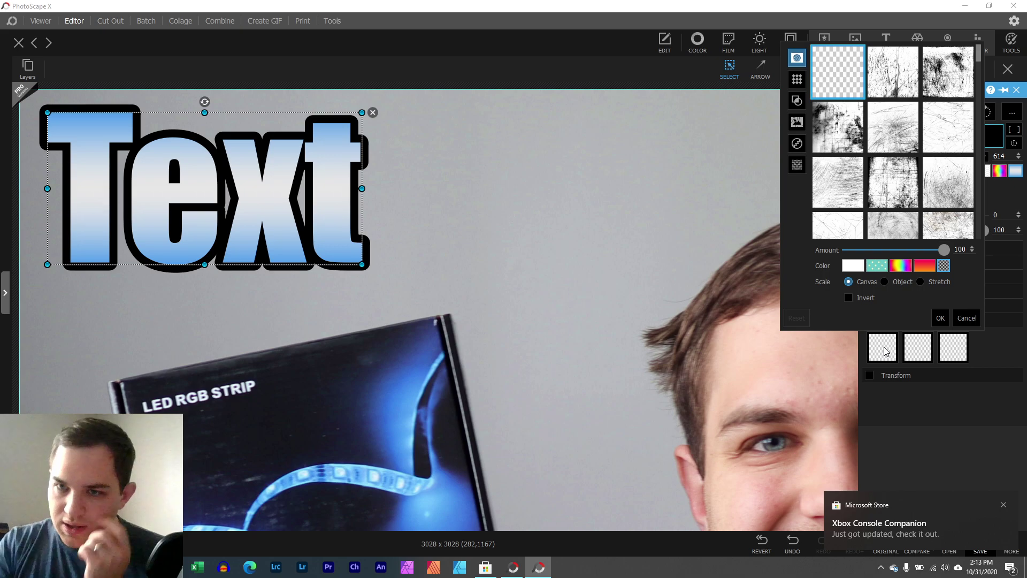
# Try several scratched and grunge masks on the text, with the mask scale set to Object
pyautogui.click(885, 86)
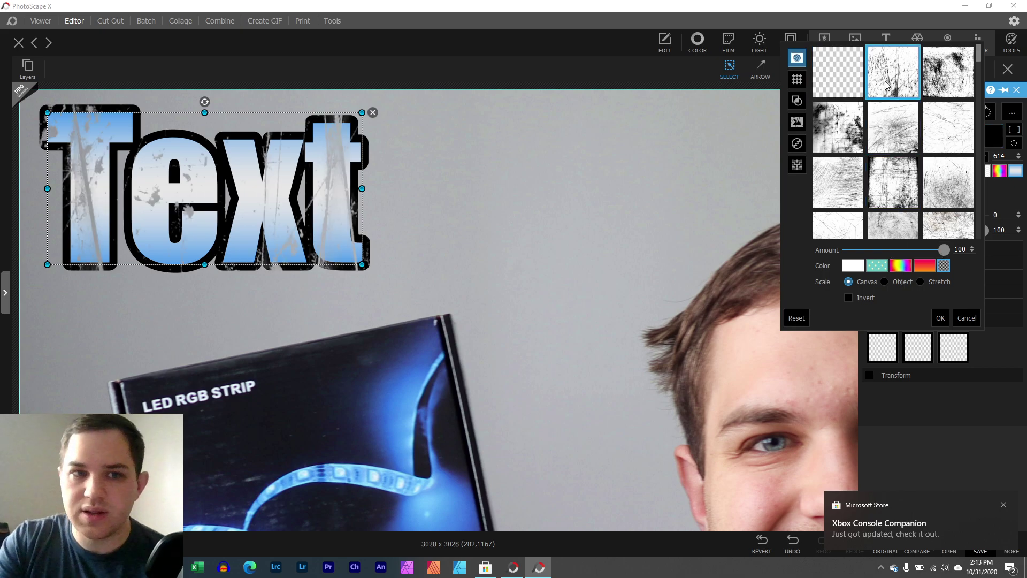
pyautogui.click(823, 128)
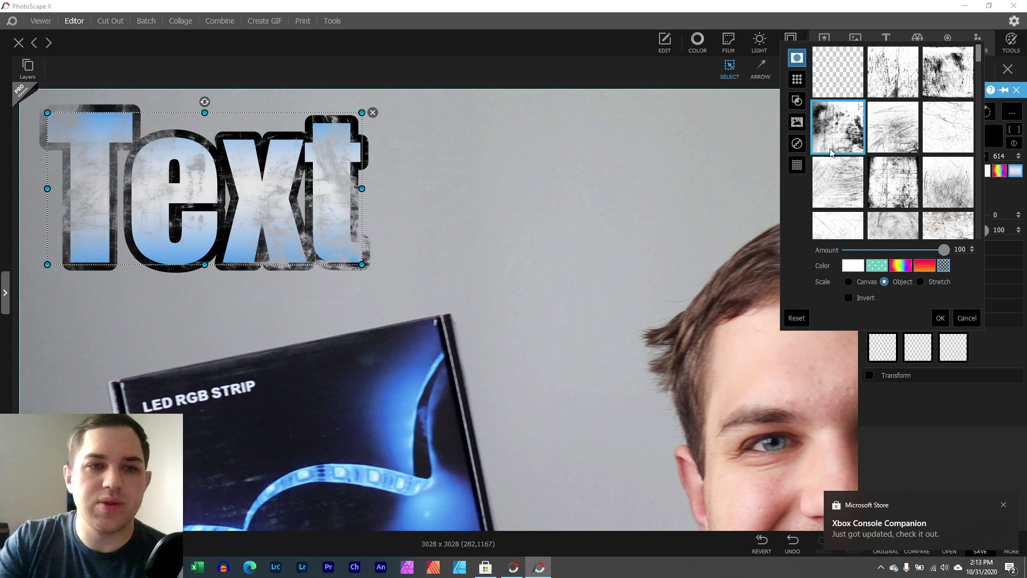
pyautogui.click(846, 187)
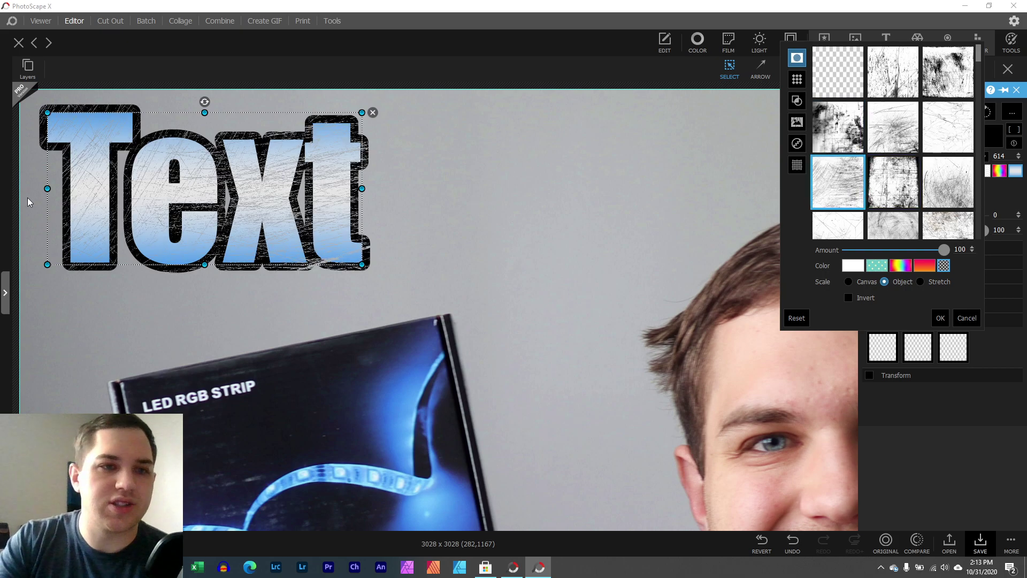
pyautogui.scroll(-1, 897, 199)
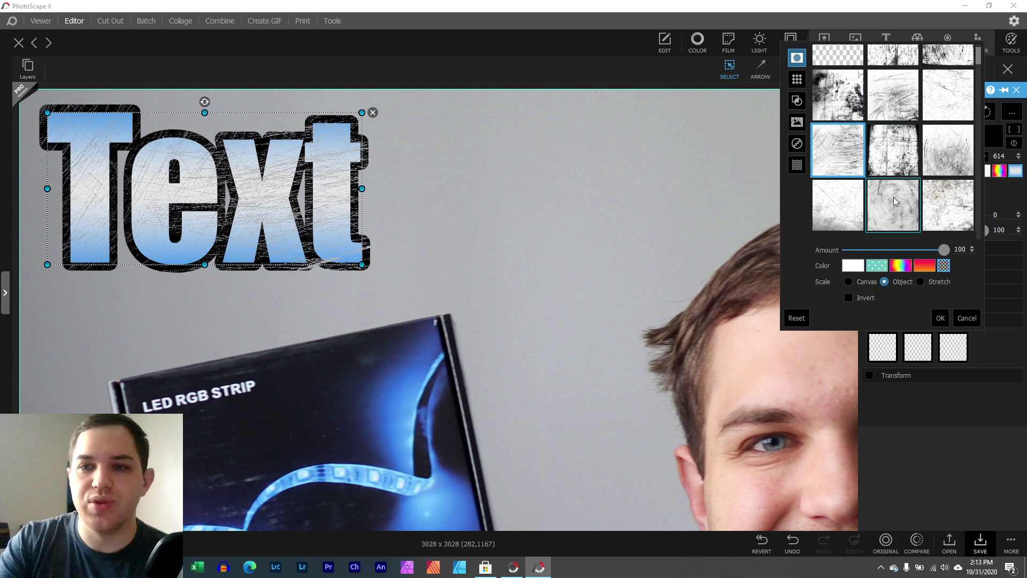
pyautogui.click(899, 200)
# Try the ring designs from the Patterns masks on the text
pyautogui.click(796, 79)
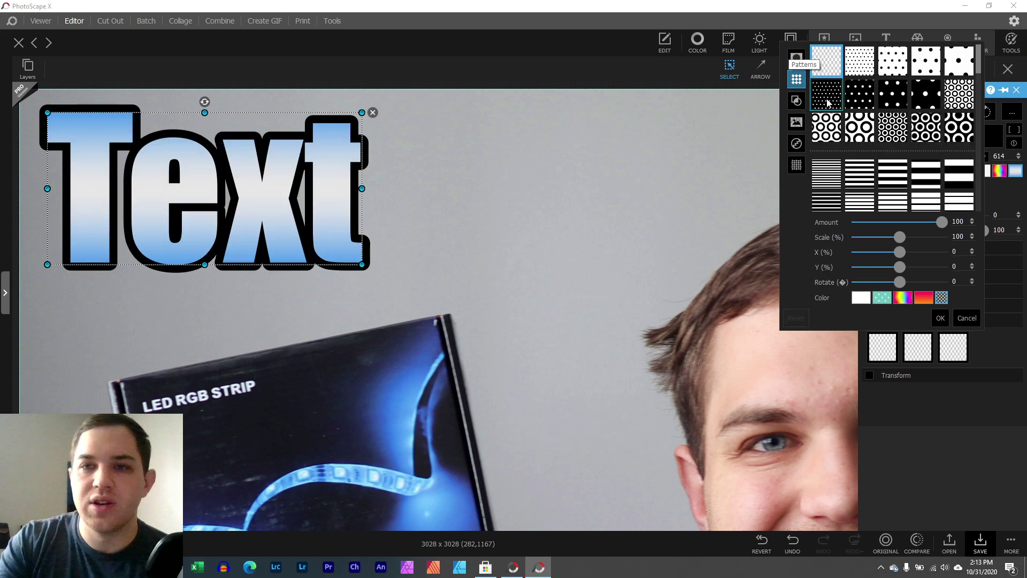
pyautogui.click(860, 125)
pyautogui.click(916, 125)
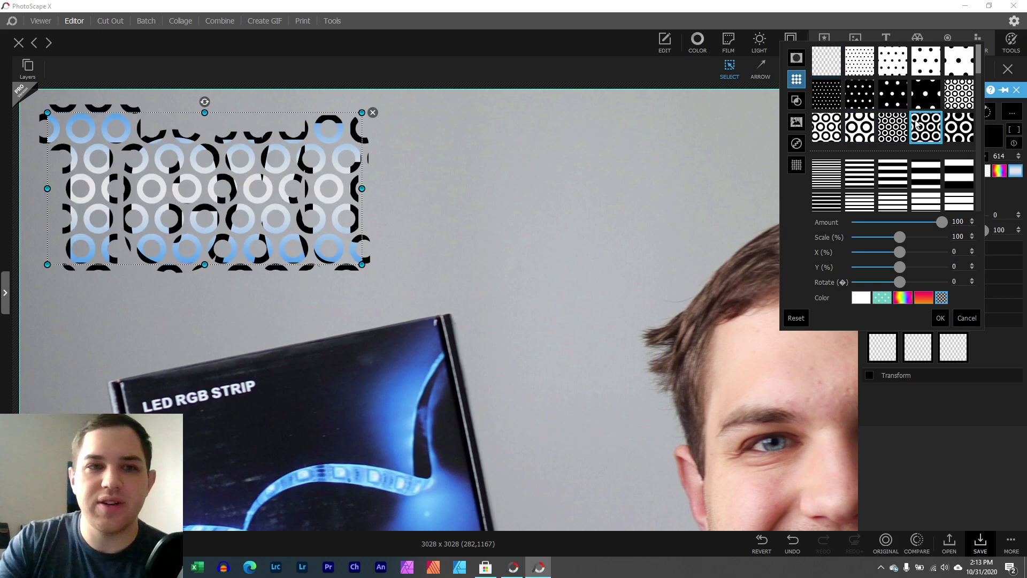
# Try a weathered photo texture on the text and browse the rest of that texture collection
pyautogui.click(796, 124)
pyautogui.click(889, 133)
pyautogui.scroll(-2, 887, 156)
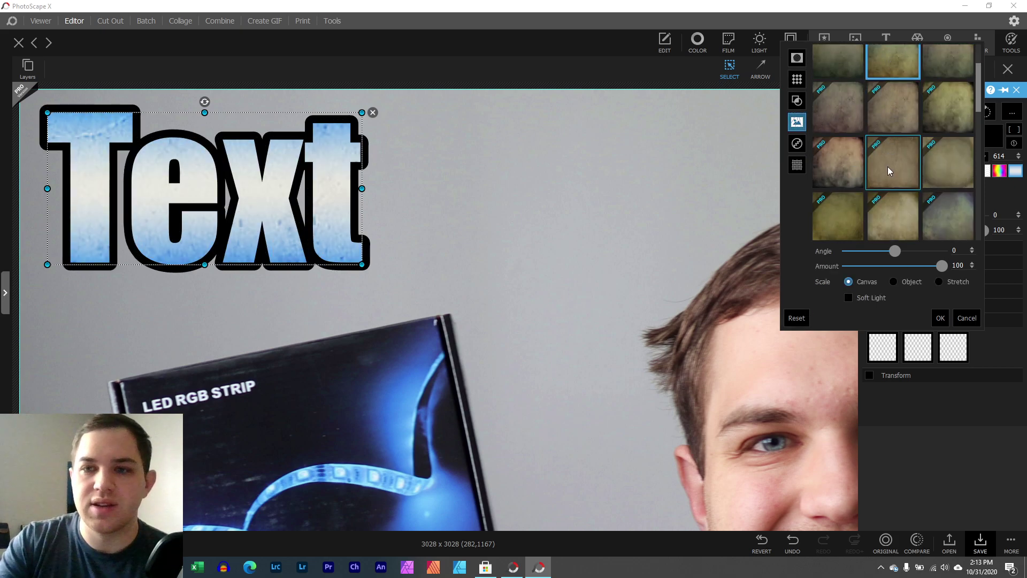
pyautogui.scroll(-5, 887, 166)
pyautogui.scroll(-1, 977, 214)
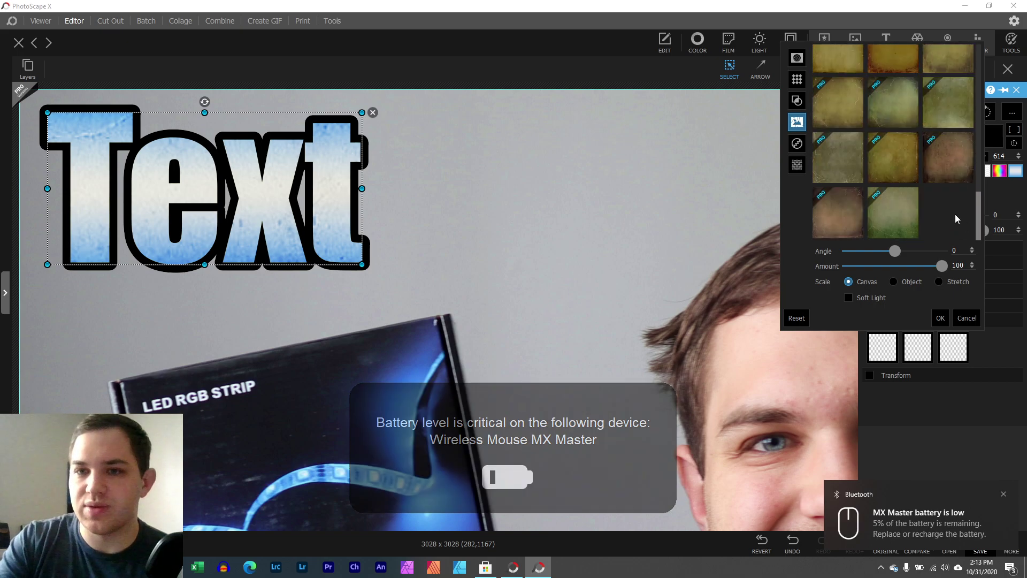
# Compare the fabric-like textures on the text and apply the coarse woven one as its first overlay
pyautogui.click(796, 143)
pyautogui.click(796, 165)
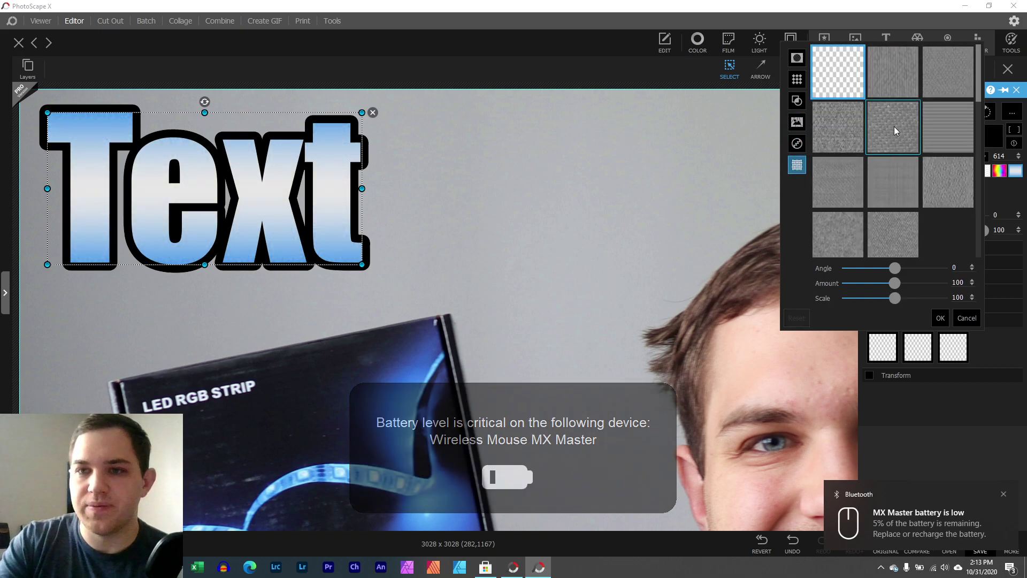
pyautogui.click(893, 126)
pyautogui.click(902, 181)
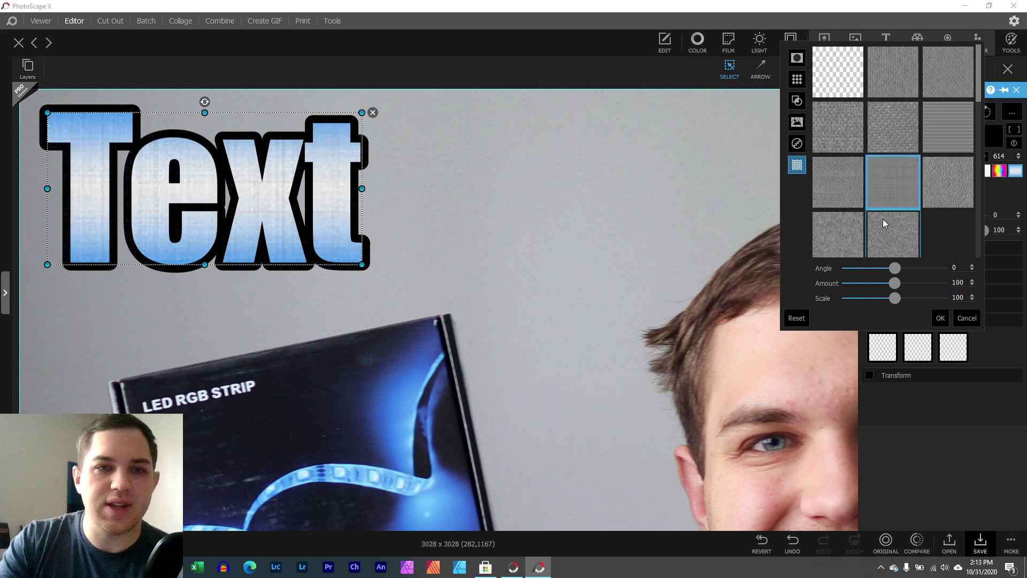
pyautogui.click(843, 232)
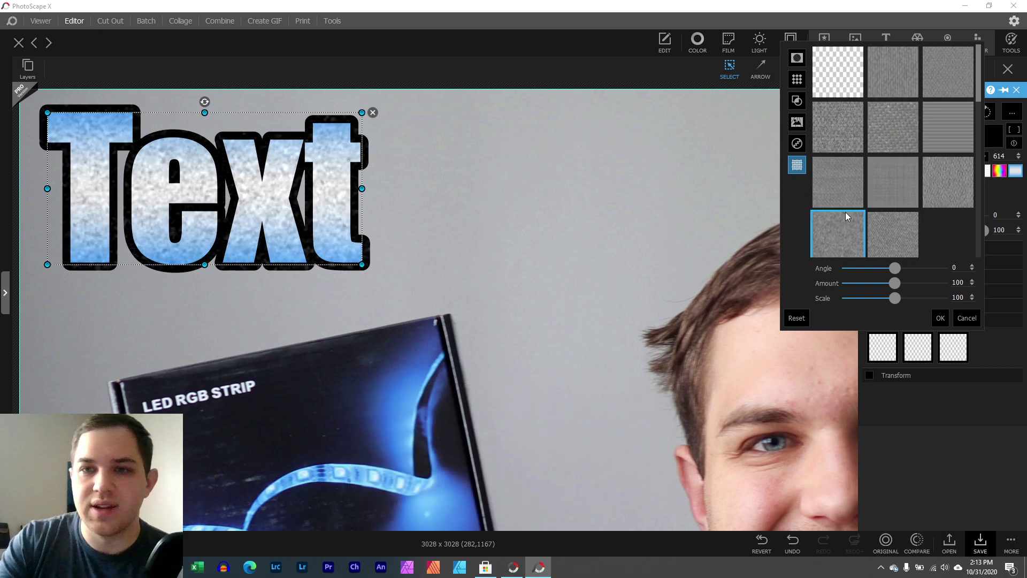
pyautogui.click(846, 185)
pyautogui.click(876, 108)
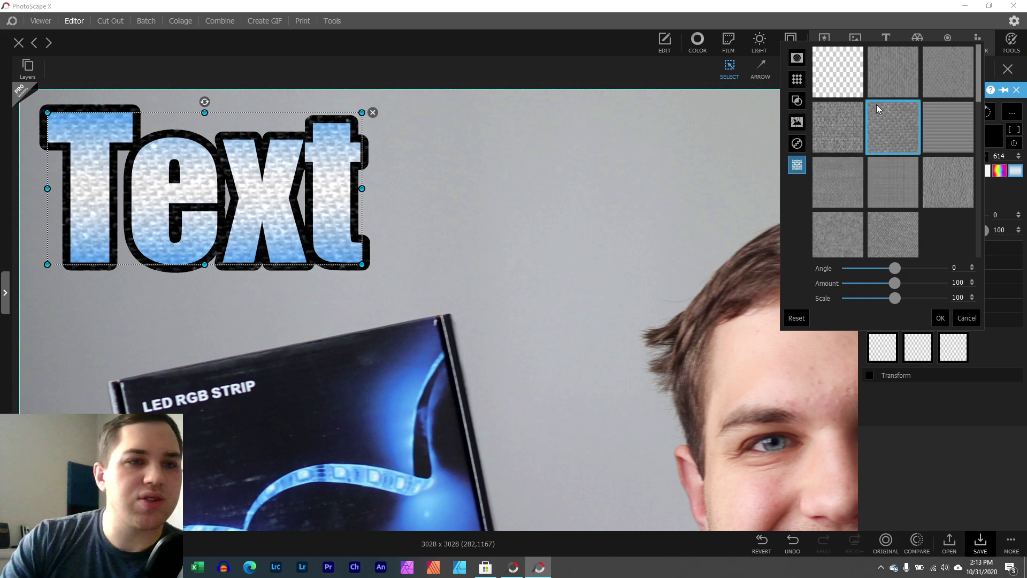
pyautogui.click(939, 317)
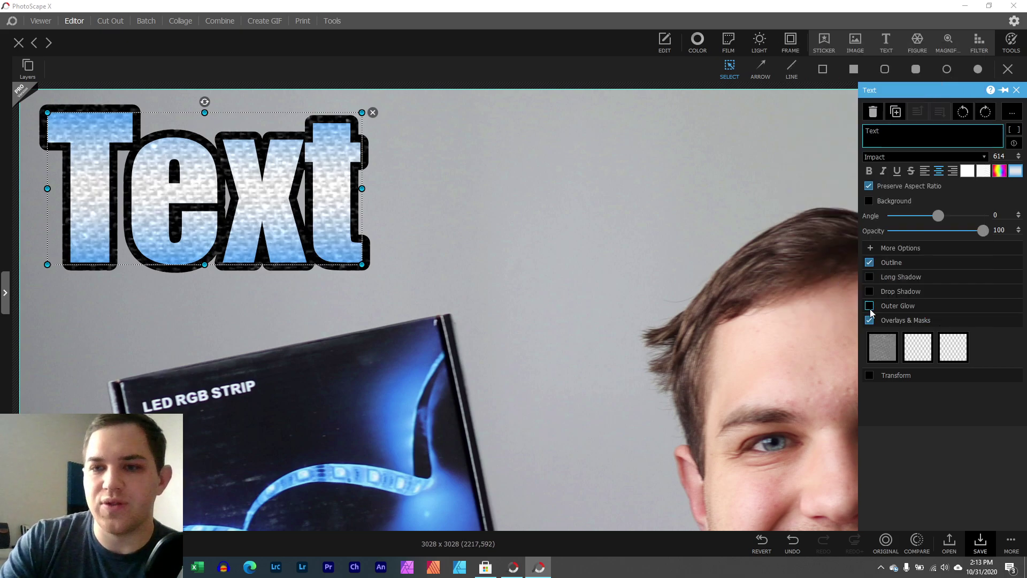
# Toggle the text's outline off and on, and set its thickness to 29
pyautogui.click(869, 262)
pyautogui.click(870, 262)
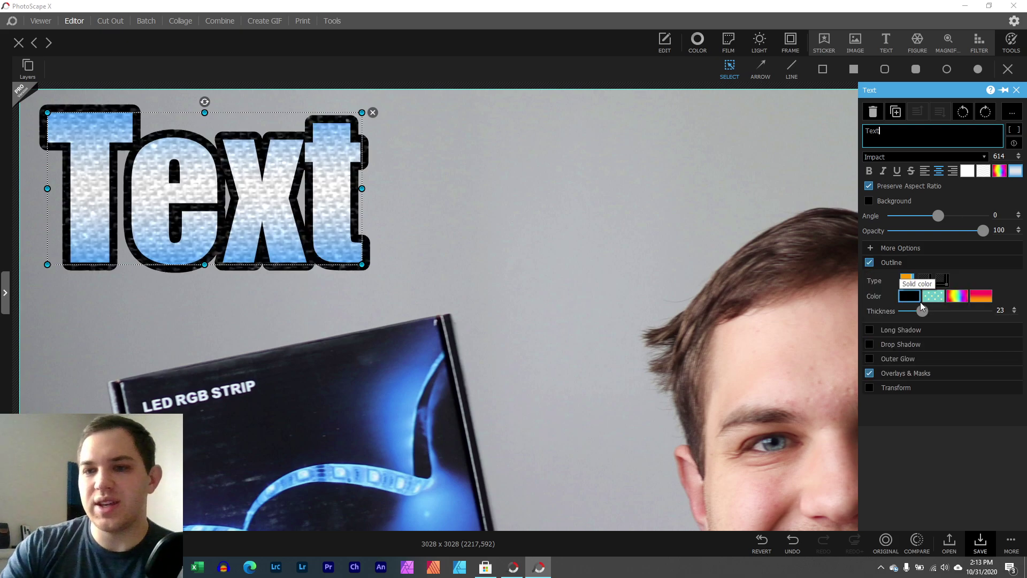
pyautogui.moveTo(922, 315)
pyautogui.mouseDown()
pyautogui.moveTo(953, 319)
pyautogui.moveTo(926, 314)
pyautogui.mouseUp()
# Try both hollow outline types on the text and return to the filled outline type
pyautogui.click(923, 281)
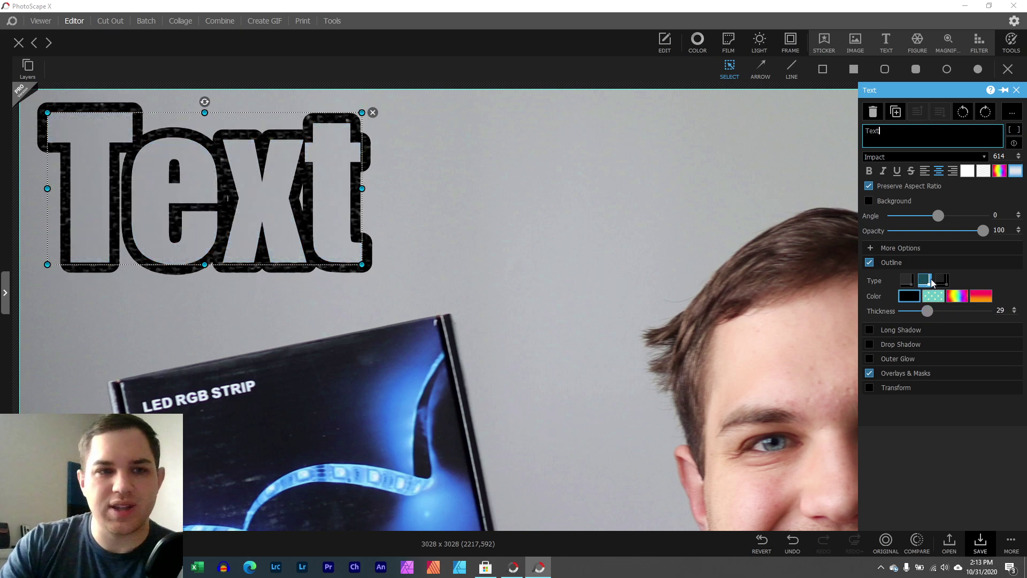
pyautogui.click(940, 279)
pyautogui.click(908, 281)
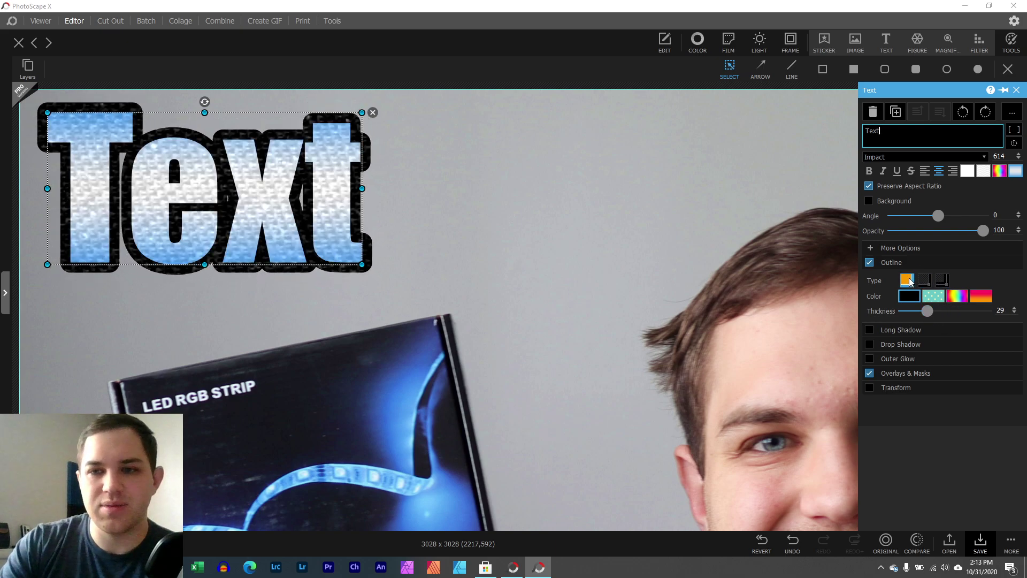
pyautogui.click(921, 282)
pyautogui.click(939, 282)
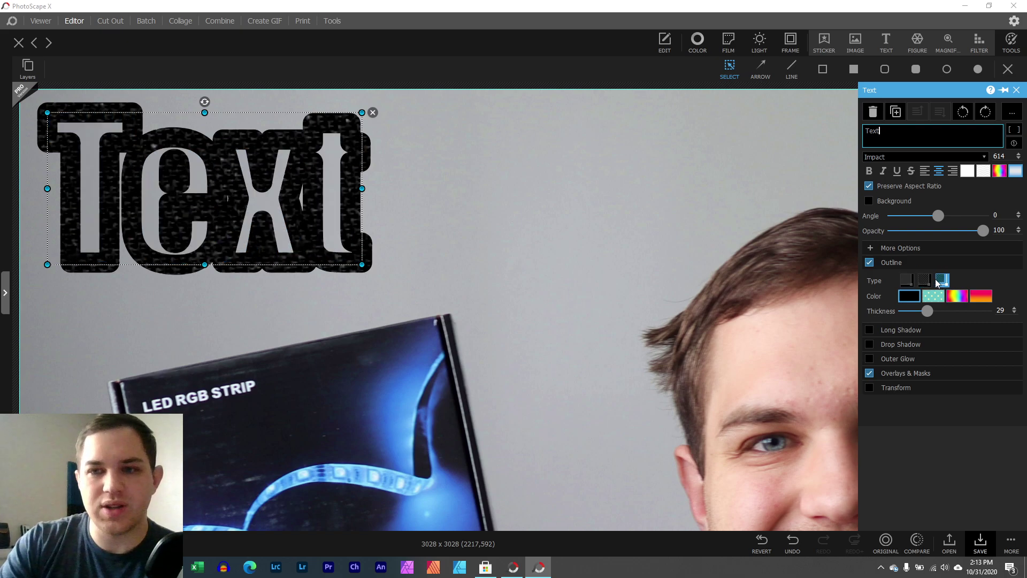
pyautogui.click(907, 281)
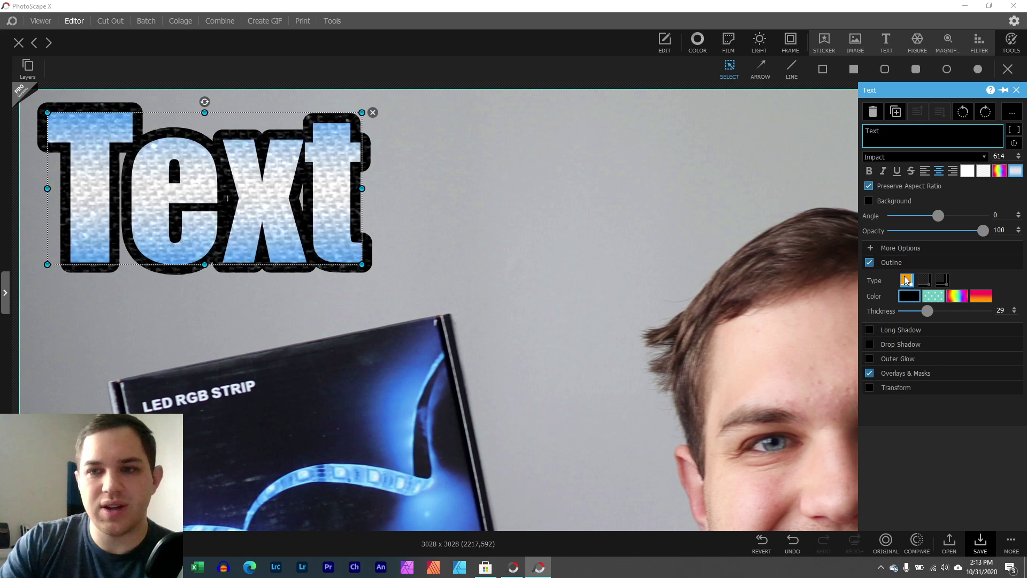
# Apply the dense scratched grunge mask with cracked edges as the text's second overlay and set its amount to 50
pyautogui.click(888, 373)
pyautogui.click(917, 348)
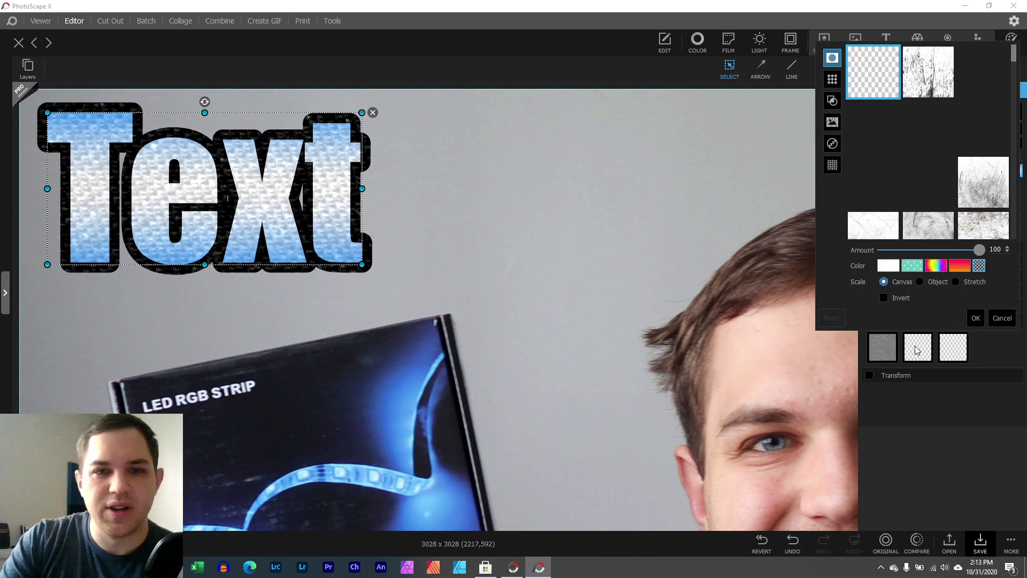
pyautogui.click(867, 135)
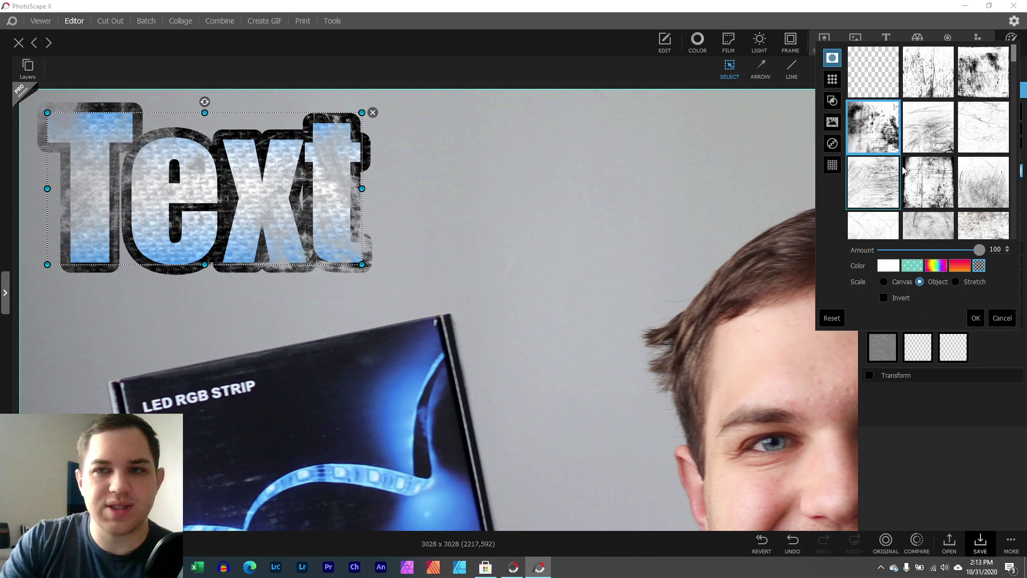
pyautogui.click(925, 190)
pyautogui.doubleClick(964, 253)
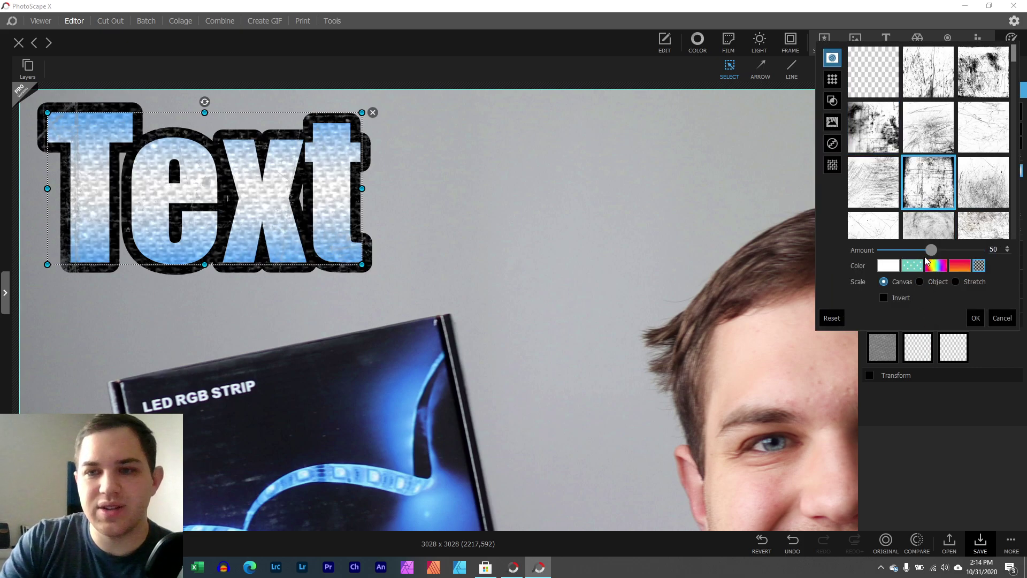
# Color the text's grunge mask with the pastel pink rainbow gradient and set its scale to Stretch
pyautogui.click(937, 266)
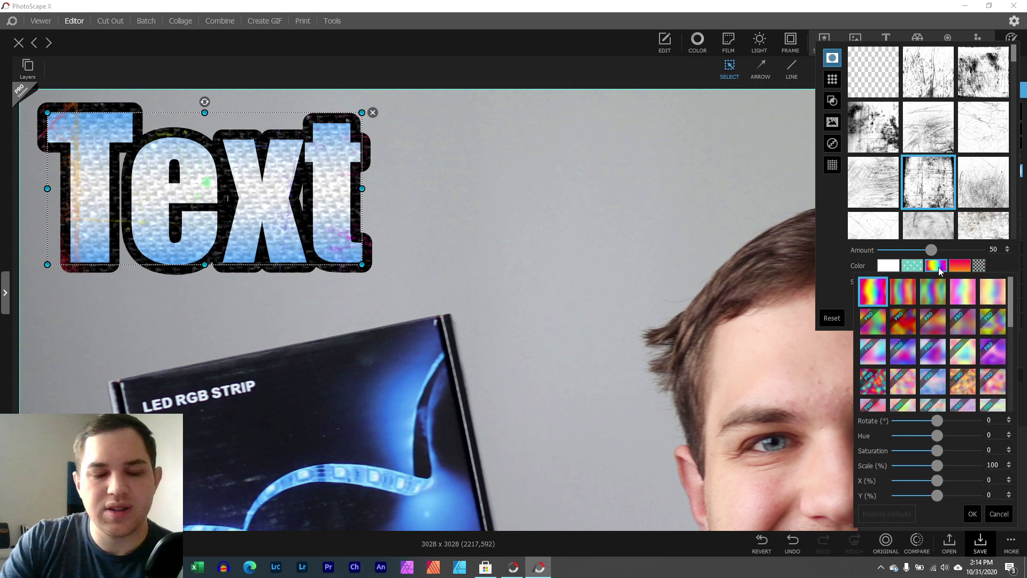
pyautogui.click(963, 297)
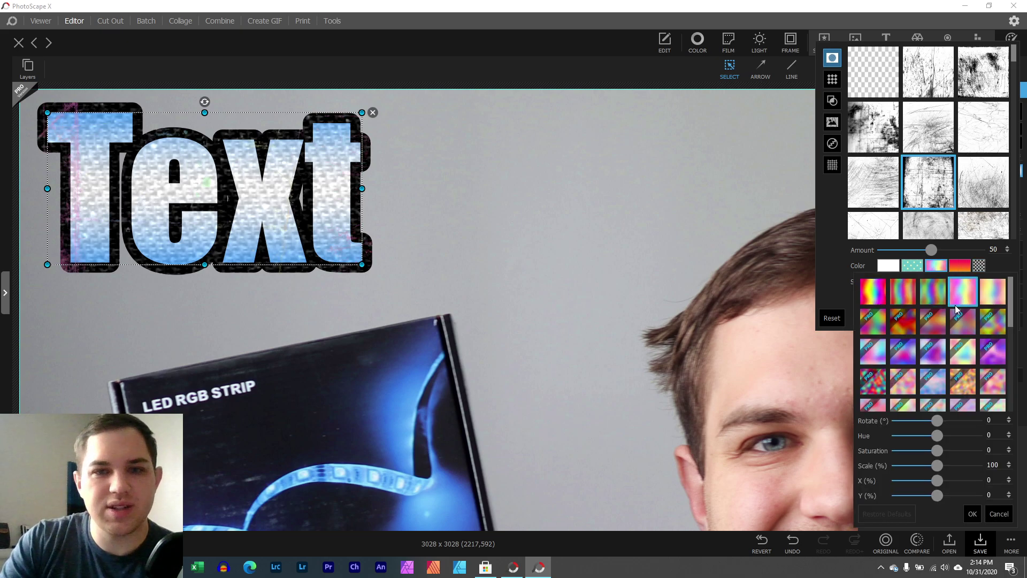
pyautogui.click(972, 513)
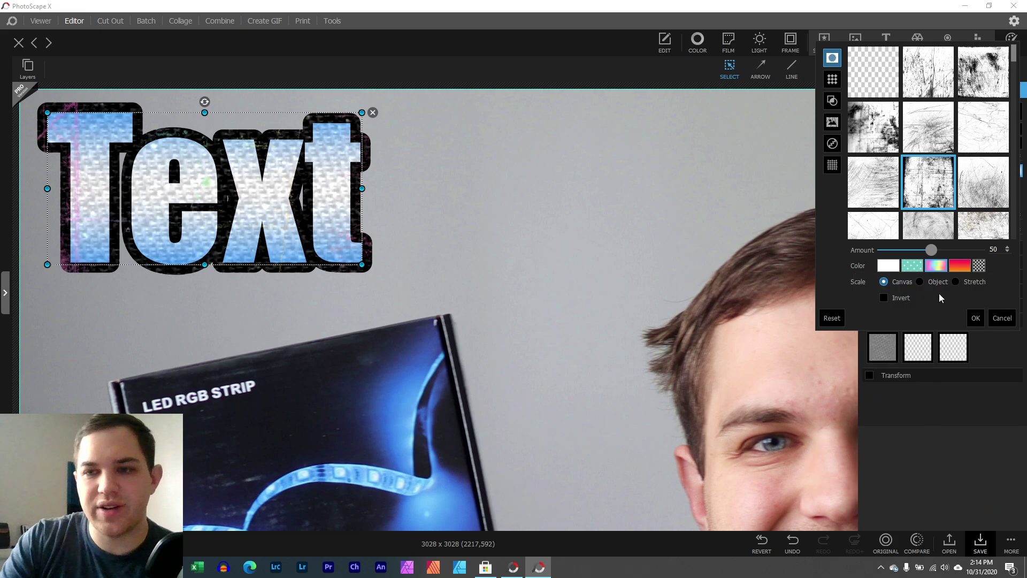
pyautogui.click(920, 282)
pyautogui.click(956, 282)
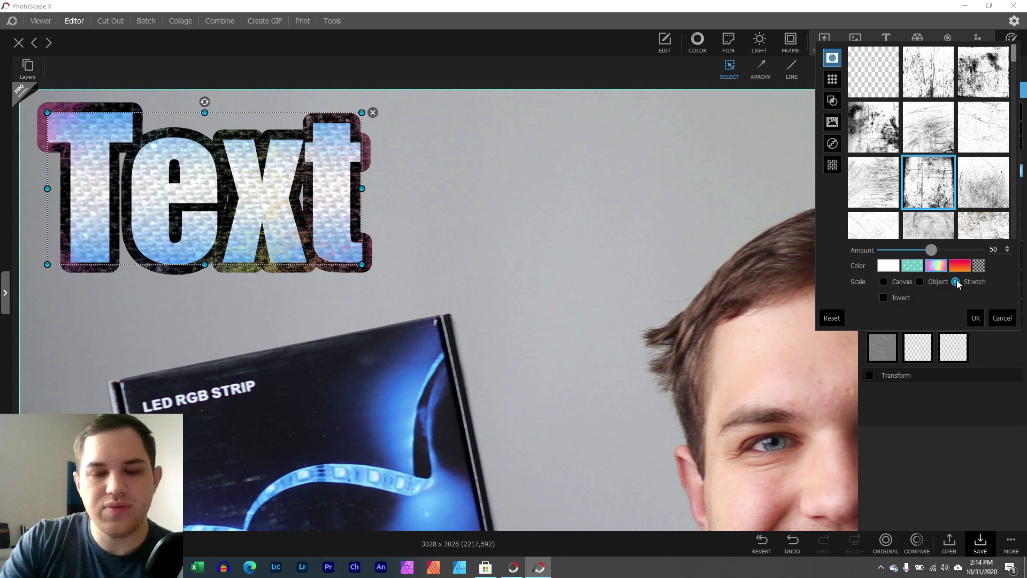
pyautogui.click(974, 317)
# Browse the texture collections available for the text's third overlay without choosing one
pyautogui.click(958, 348)
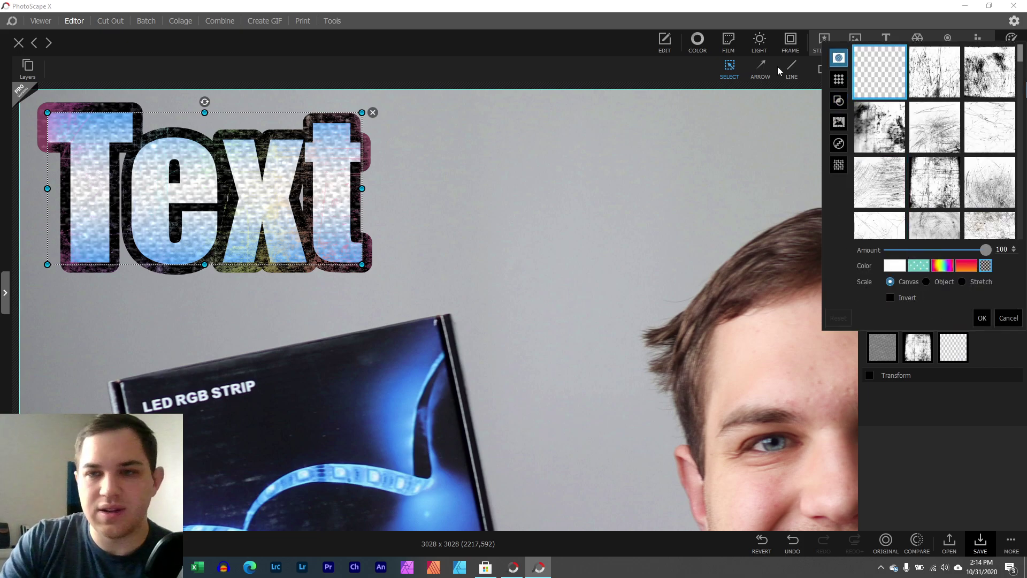
pyautogui.click(838, 78)
pyautogui.click(838, 122)
pyautogui.click(867, 138)
pyautogui.click(838, 143)
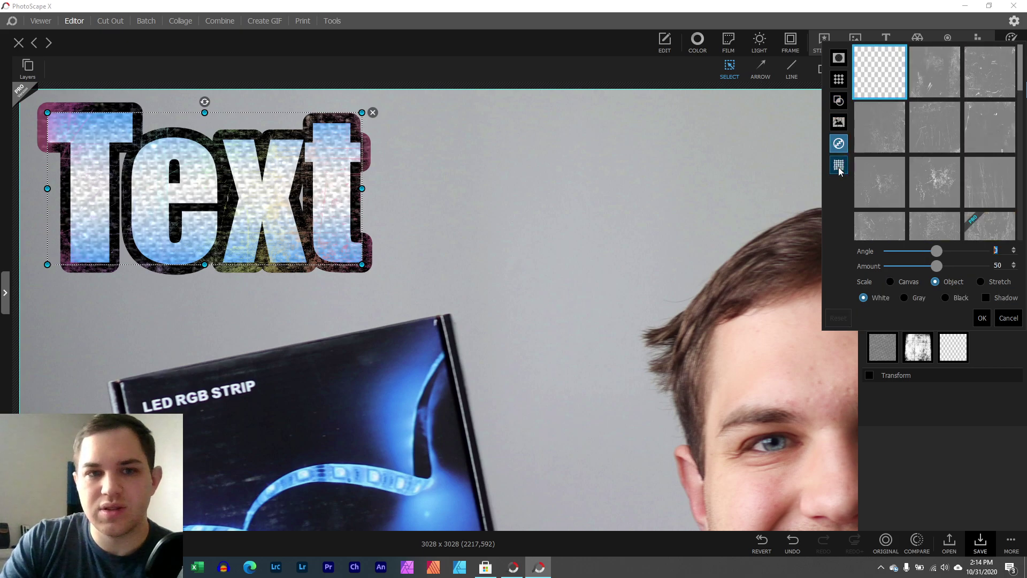
pyautogui.click(838, 165)
pyautogui.click(982, 317)
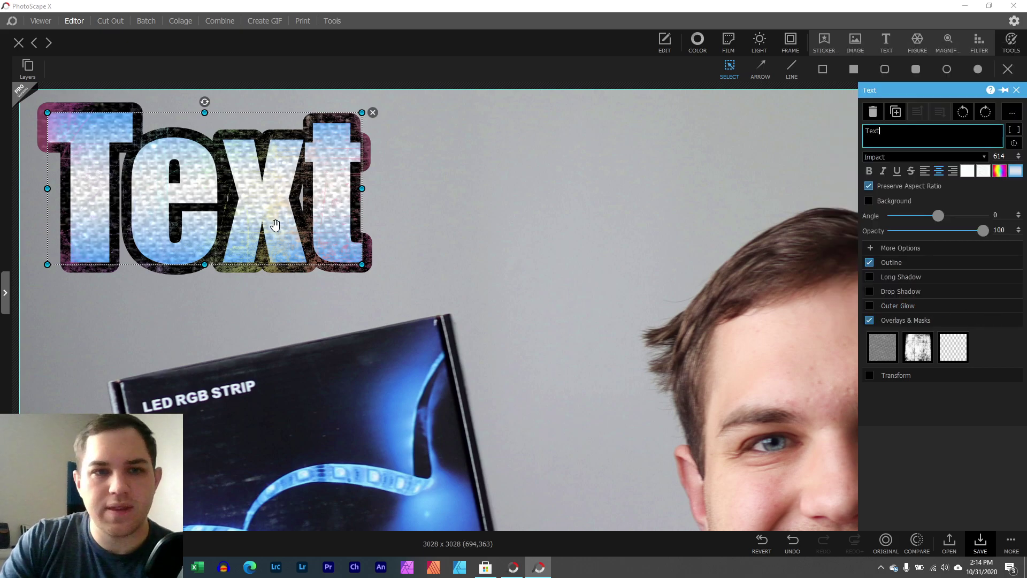
# Turn on the Long Shadow effect for the text and deselect it
pyautogui.click(76, 459)
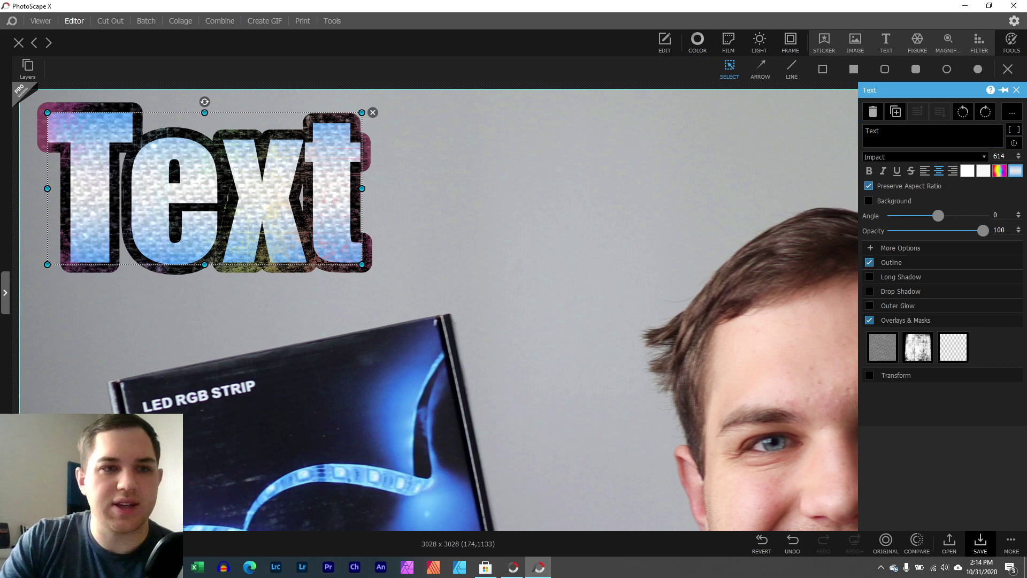
pyautogui.scroll(-5, 439, 304)
pyautogui.click(333, 180)
pyautogui.click(317, 133)
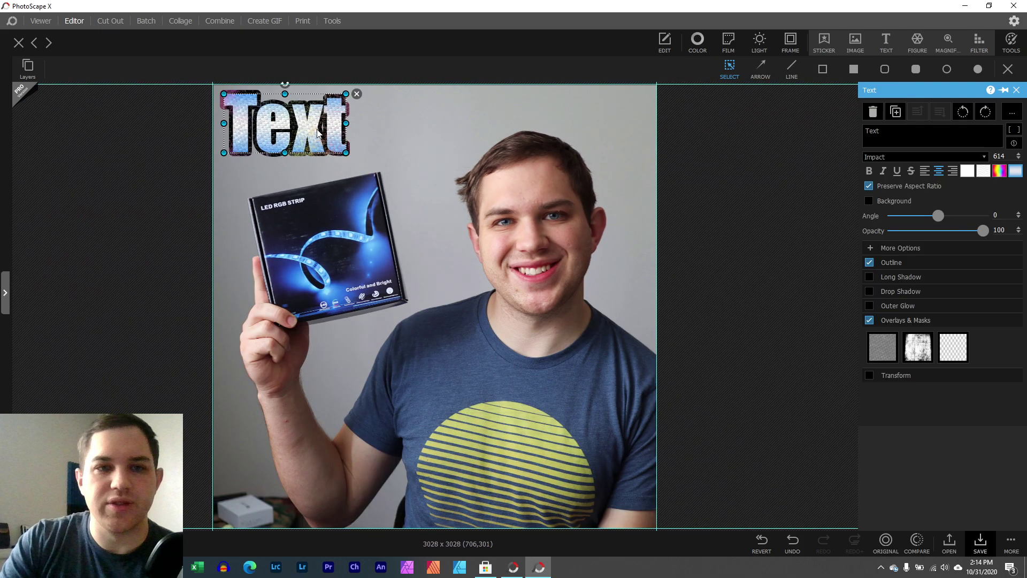
pyautogui.click(869, 278)
pyautogui.click(688, 230)
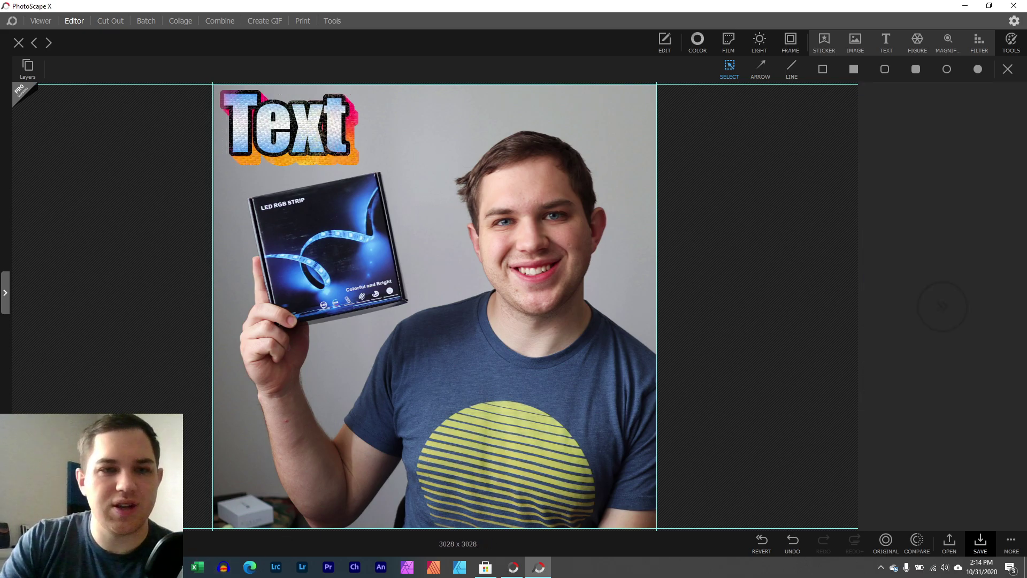
# Examine the combined text effects up close and check the textures offered for the unused third overlay
pyautogui.scroll(-2, 435, 306)
pyautogui.scroll(1, 435, 306)
pyautogui.scroll(2, 434, 306)
pyautogui.scroll(1, 141, 330)
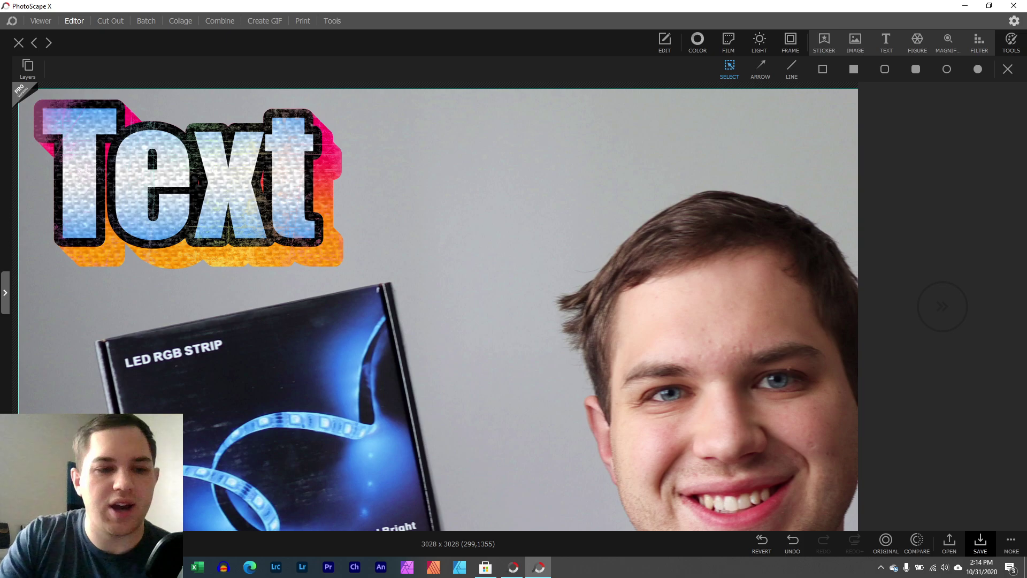
pyautogui.scroll(-2, 301, 118)
pyautogui.click(301, 119)
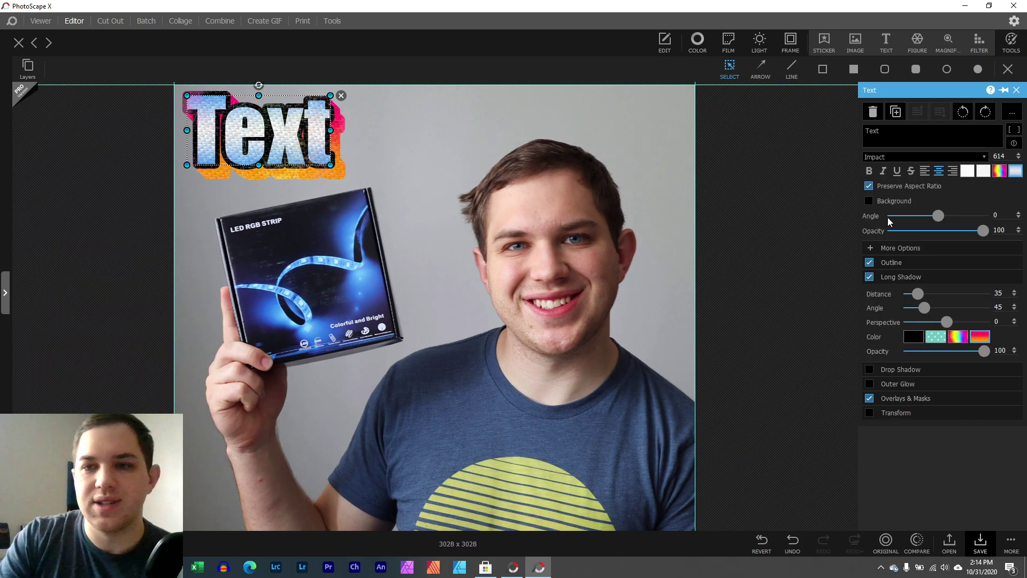
pyautogui.click(884, 398)
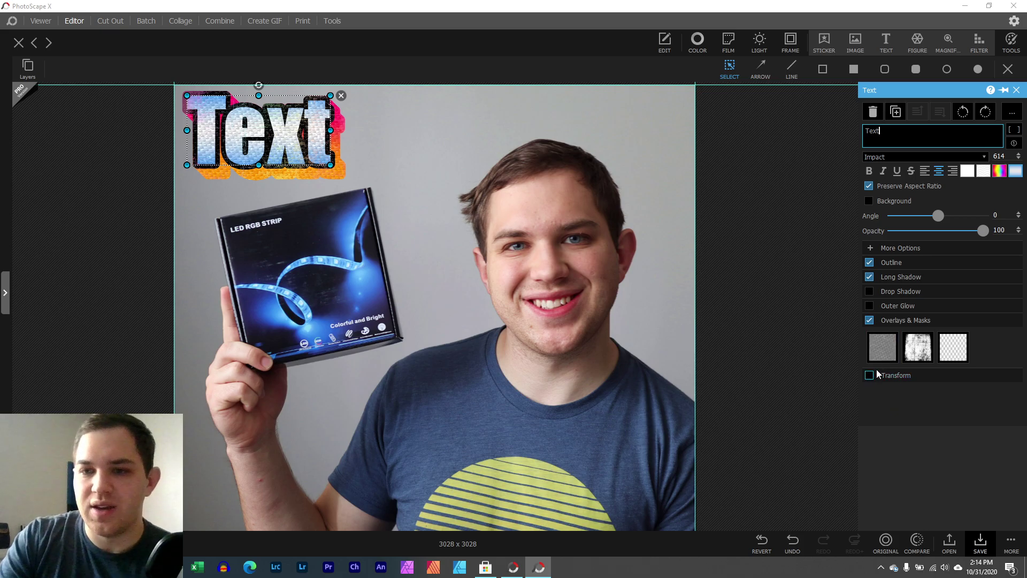
pyautogui.click(952, 349)
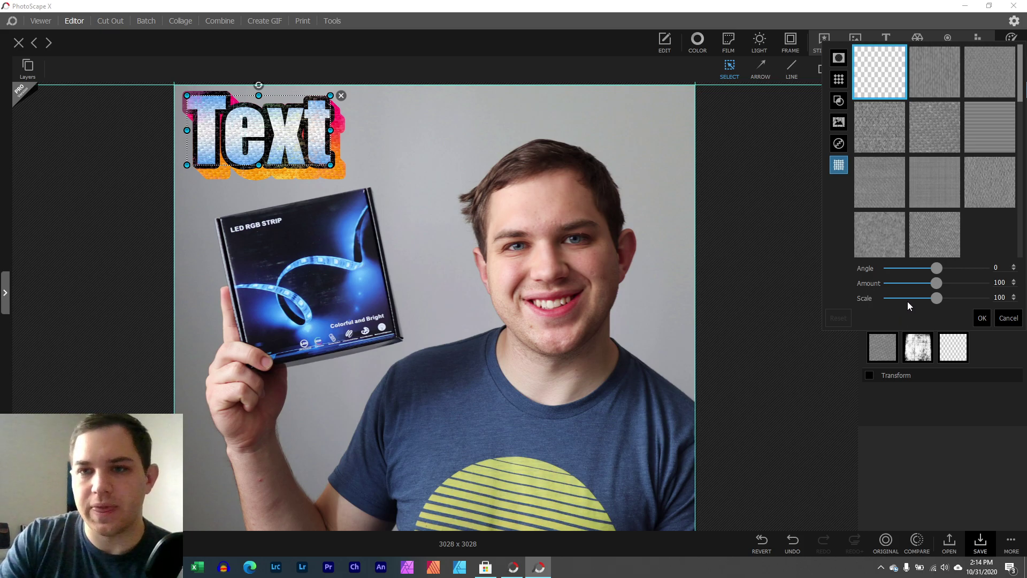
pyautogui.click(1004, 319)
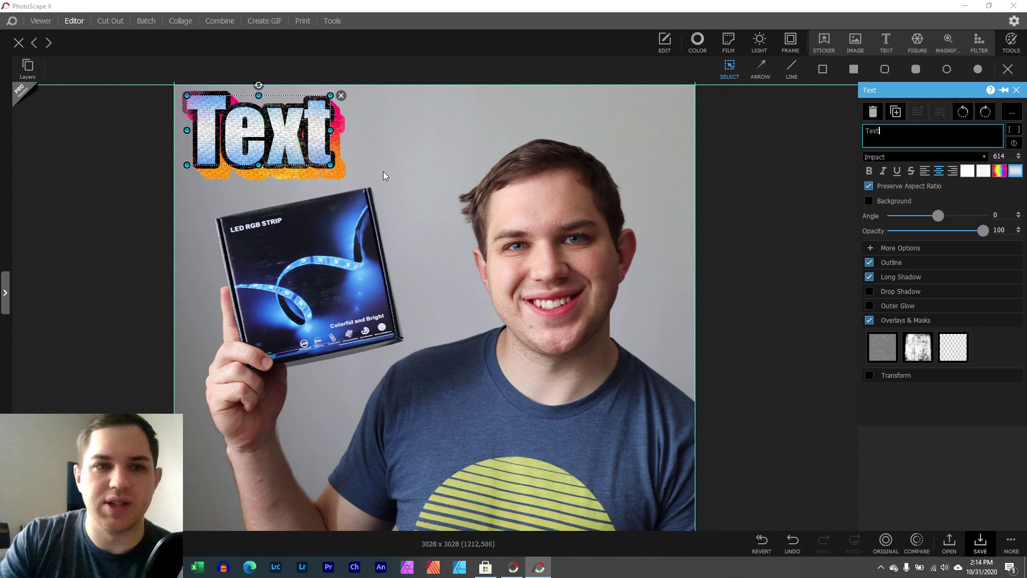
# Switch to the browser's PhotoScape X history page, review the new object effects and the Background text effect, and return to PhotoScape X
pyautogui.click(383, 171)
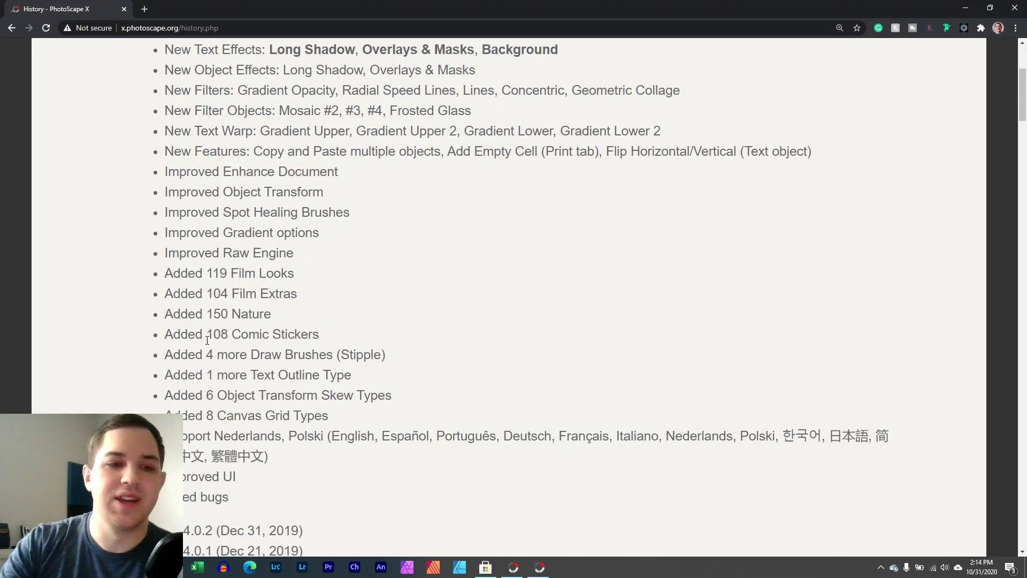
pyautogui.click(539, 567)
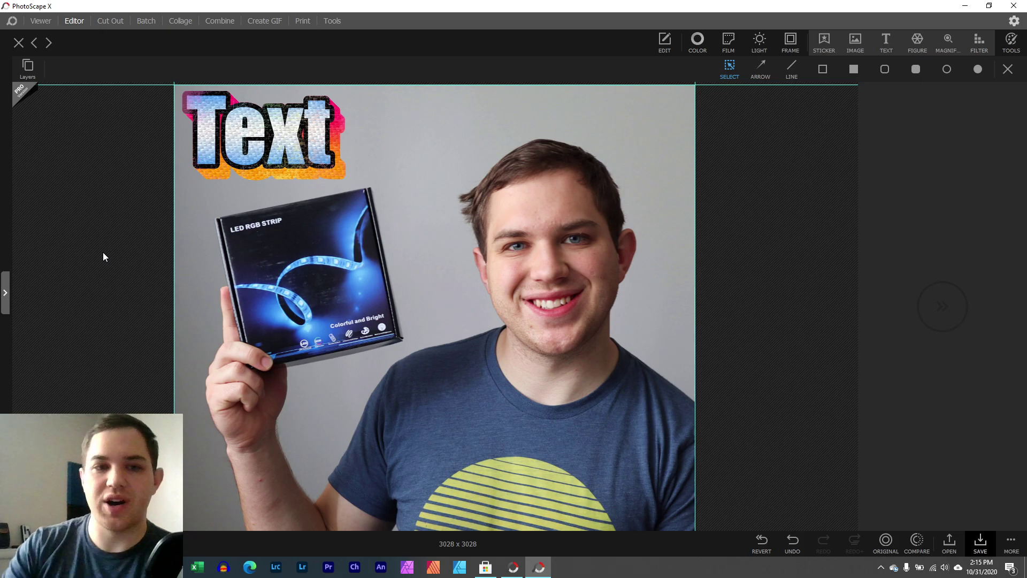
pyautogui.hotkey('alt', 'Tab')
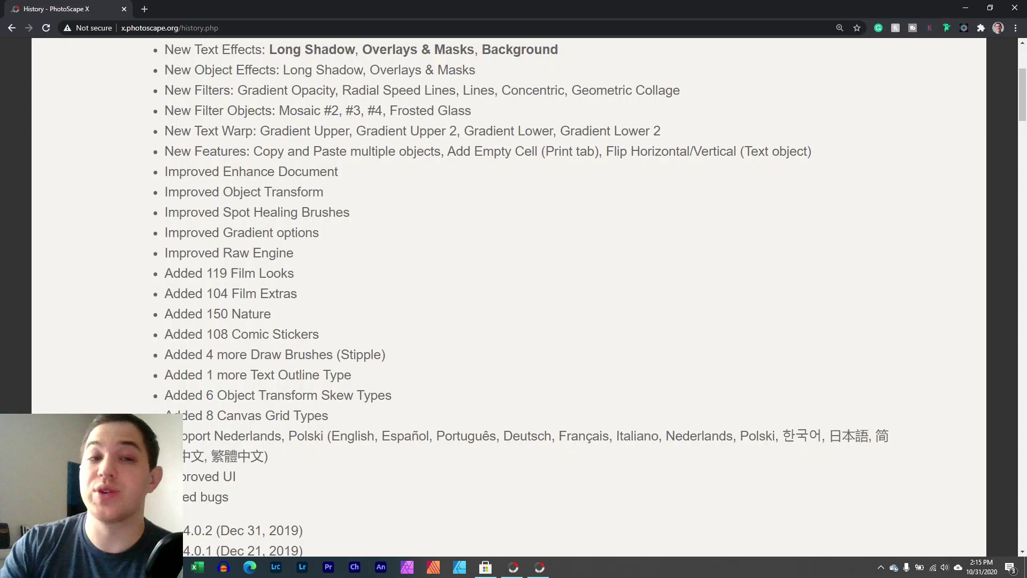
pyautogui.moveTo(167, 71); pyautogui.dragTo(278, 70)
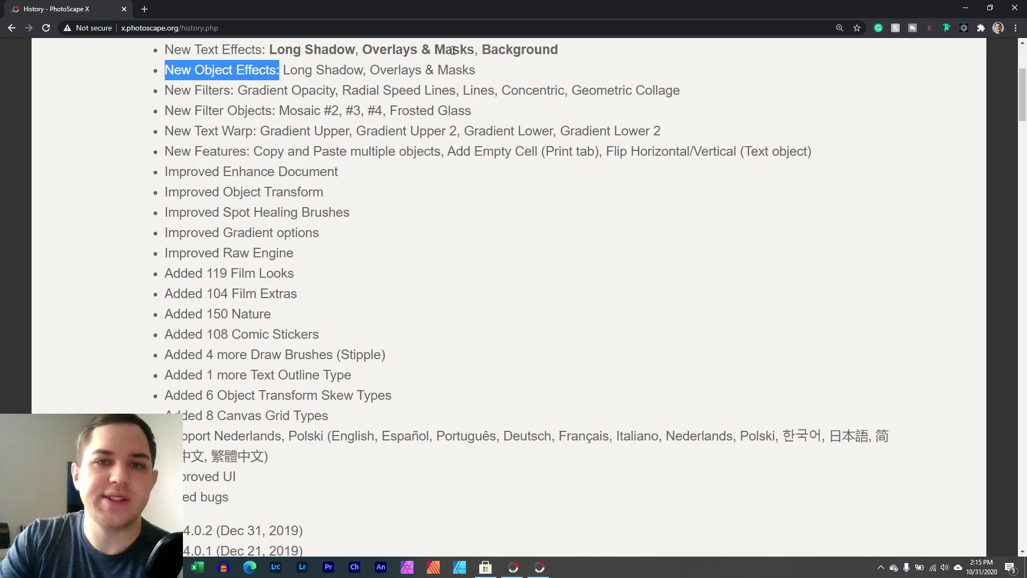
pyautogui.moveTo(483, 48); pyautogui.dragTo(557, 52)
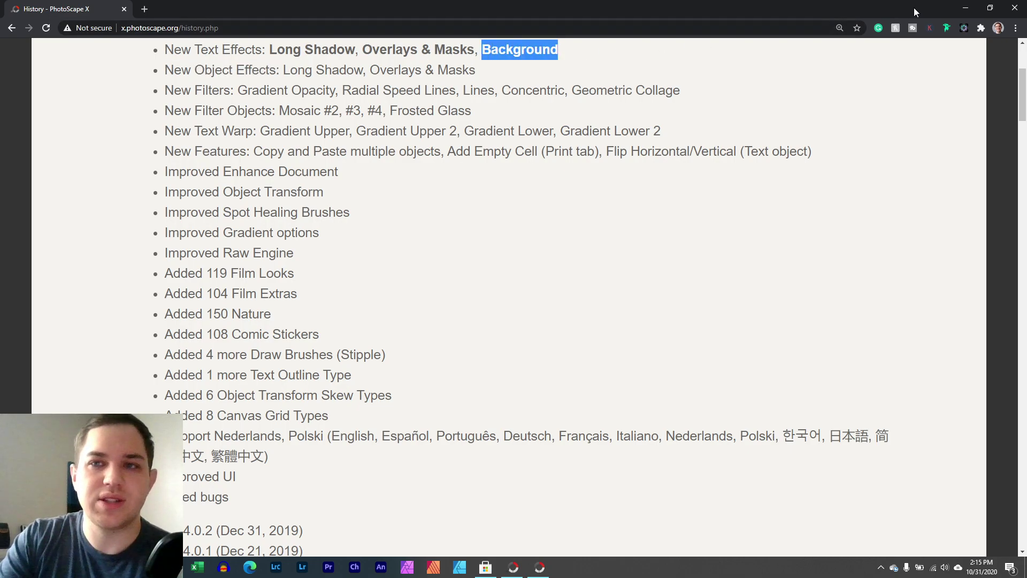
pyautogui.click(966, 7)
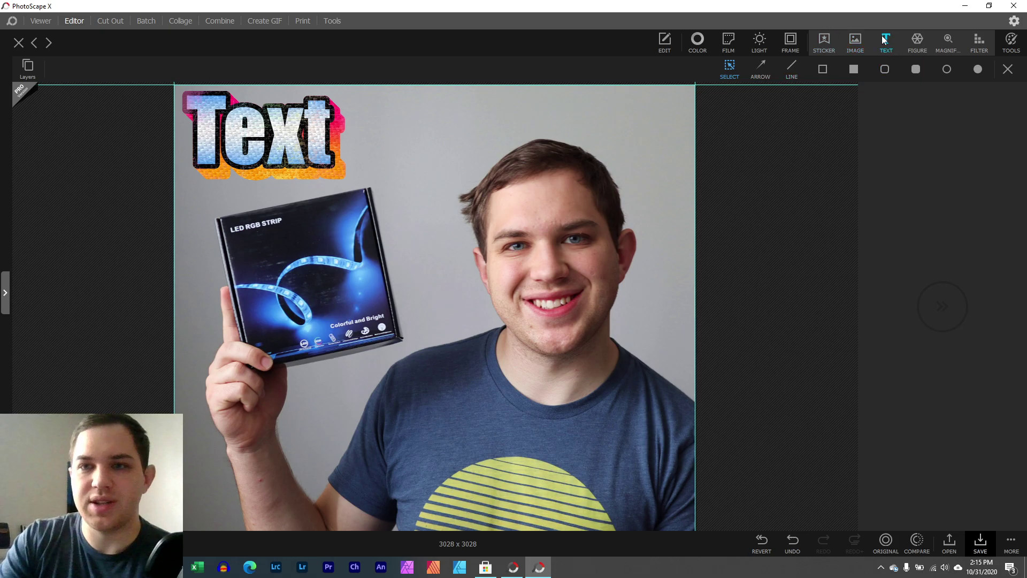
# Select the text object and look through its additional commands, metadata and symbol options for a background setting
pyautogui.click(885, 39)
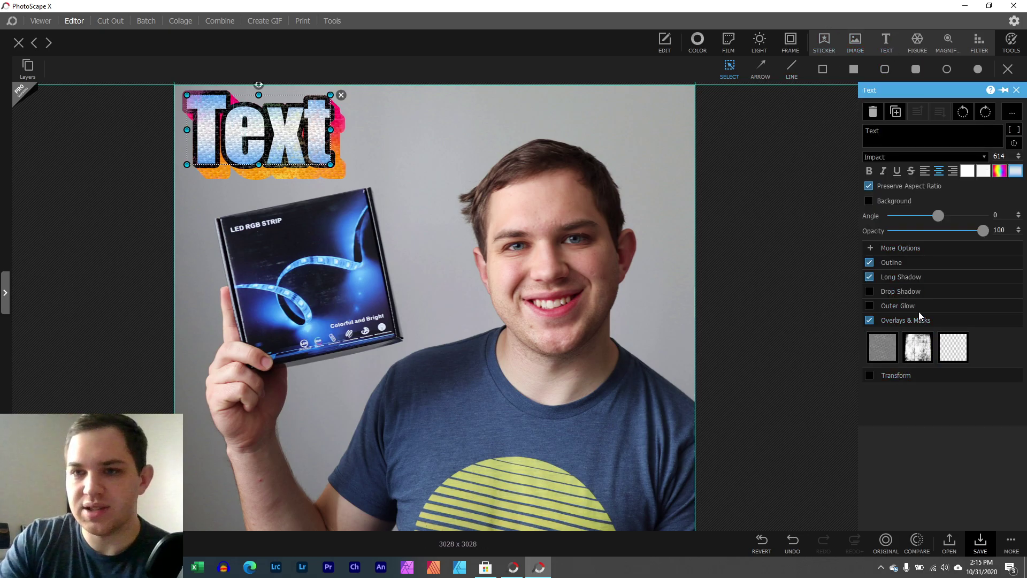
pyautogui.click(1012, 114)
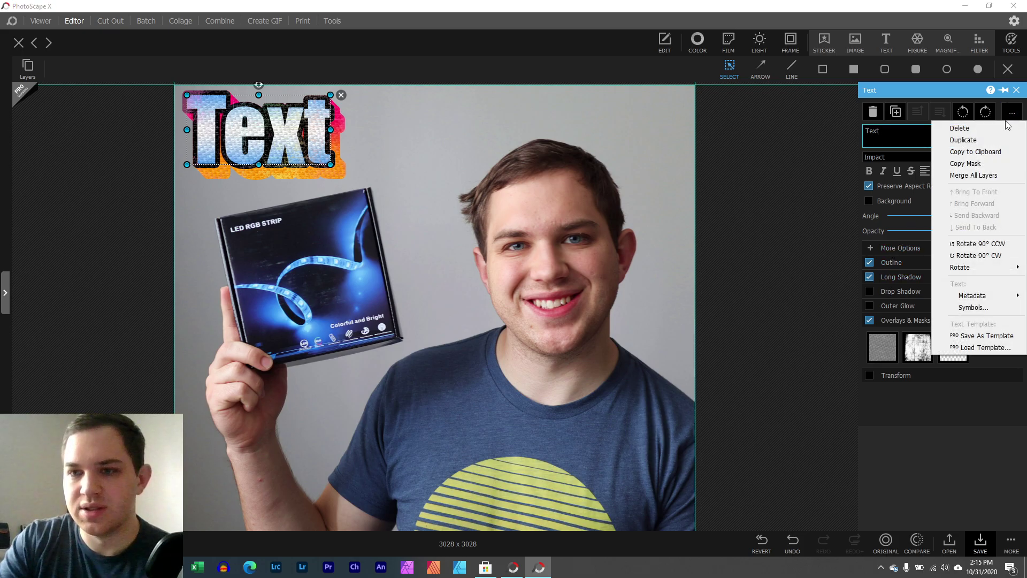
pyautogui.click(916, 146)
pyautogui.click(1014, 130)
pyautogui.click(1014, 130)
pyautogui.click(1013, 144)
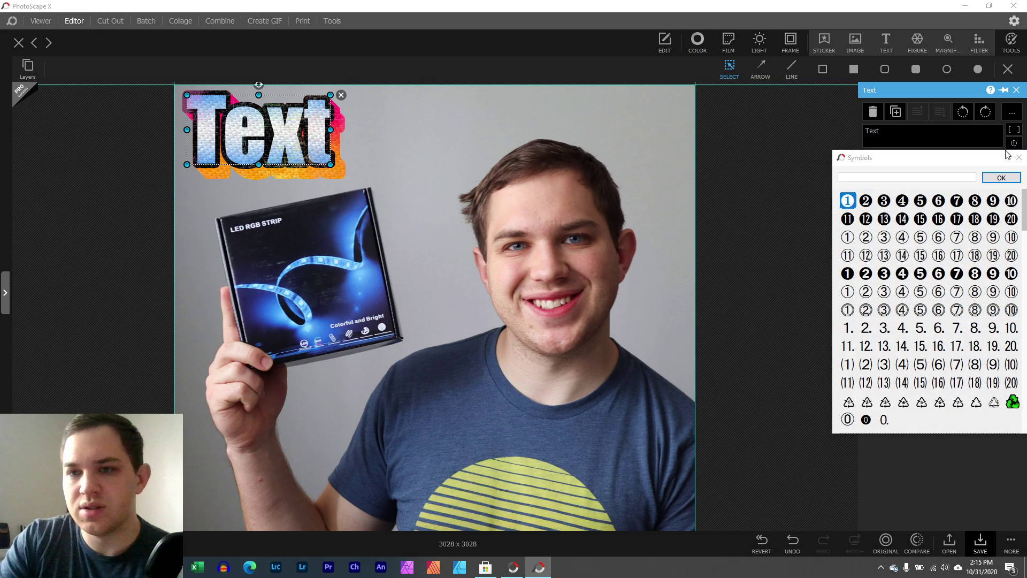
pyautogui.click(1018, 157)
# Look through the text's blend and spacing, Transform, shadow and outline settings for a background option
pyautogui.click(869, 248)
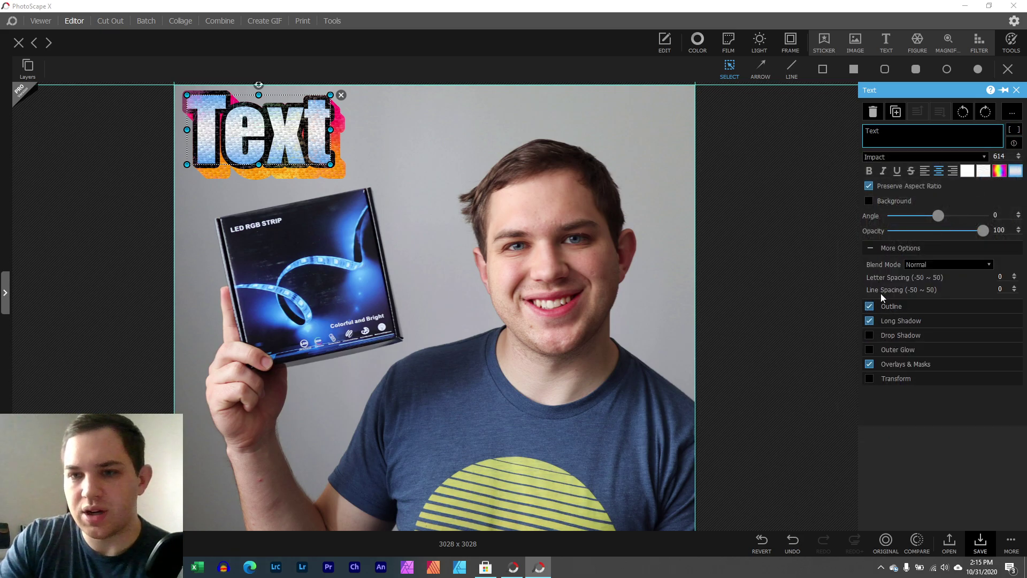
pyautogui.click(888, 379)
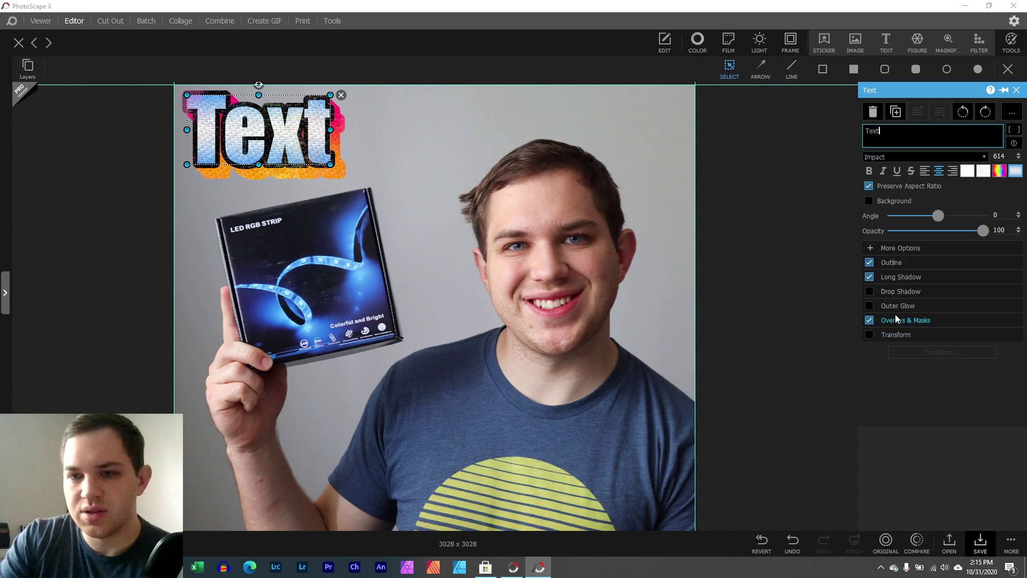
pyautogui.click(898, 295)
pyautogui.click(903, 277)
pyautogui.click(906, 264)
pyautogui.click(900, 249)
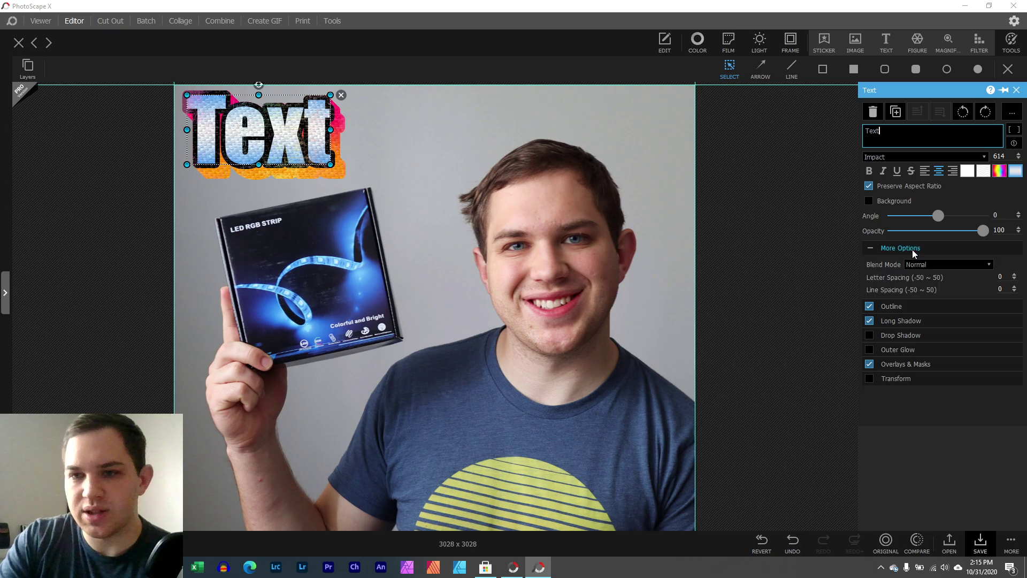
# Turn on the text's Background and move the text down toward the center, just above the LED strip box
pyautogui.click(870, 200)
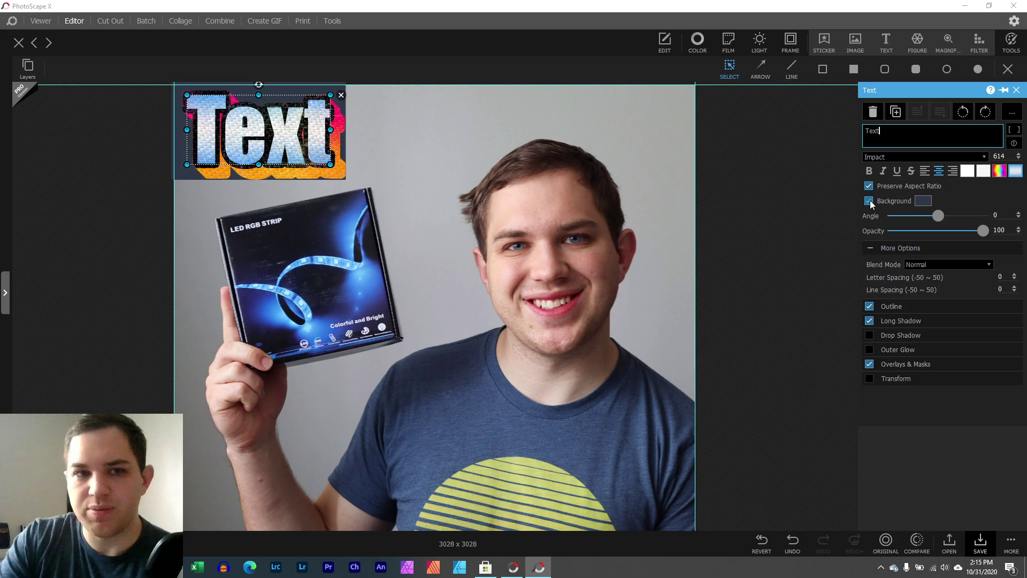
pyautogui.click(870, 201)
pyautogui.click(869, 200)
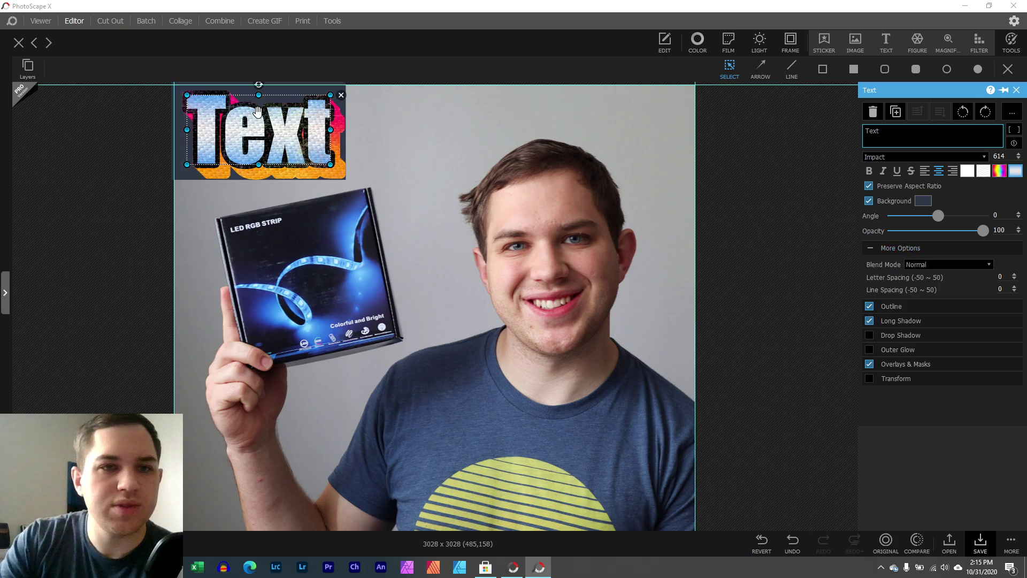
pyautogui.moveTo(271, 130); pyautogui.dragTo(327, 153)
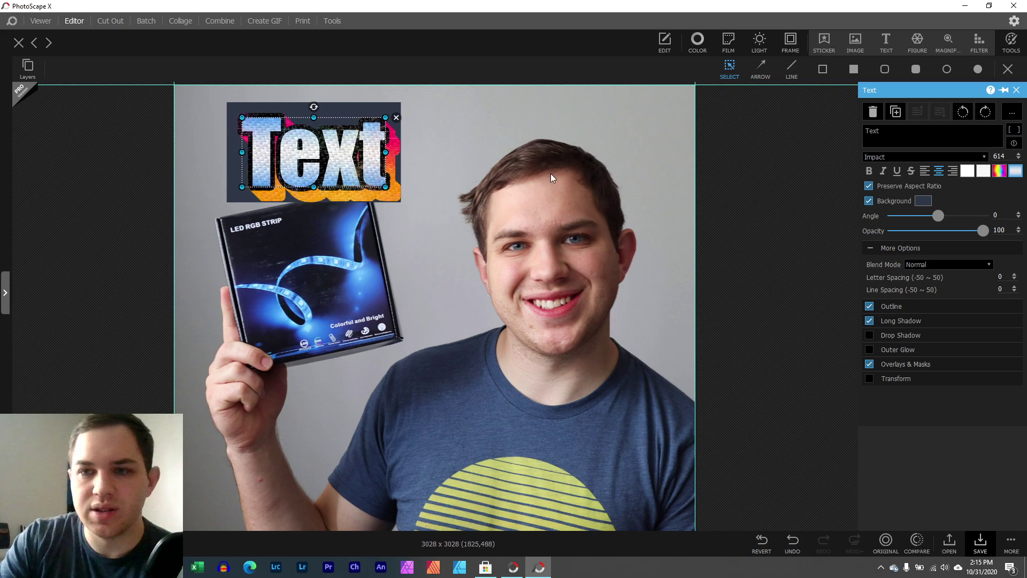
# Apply the teal dot pattern as the text object's background
pyautogui.click(916, 200)
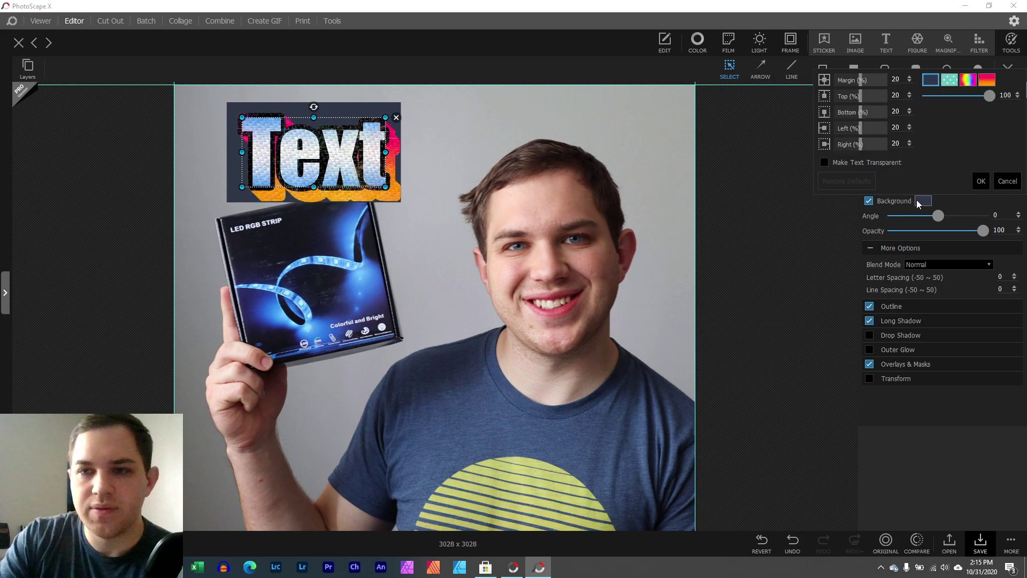
pyautogui.click(949, 79)
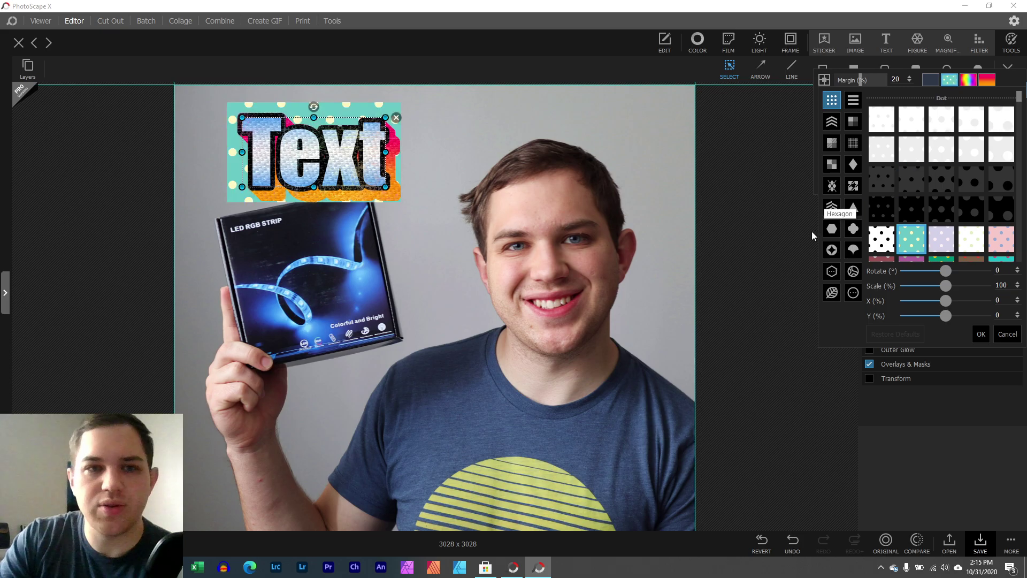
pyautogui.click(775, 249)
# Turn off the text's Long Shadow and Overlays & Masks, and try Drop Shadow before leaving it off
pyautogui.click(869, 320)
pyautogui.click(869, 364)
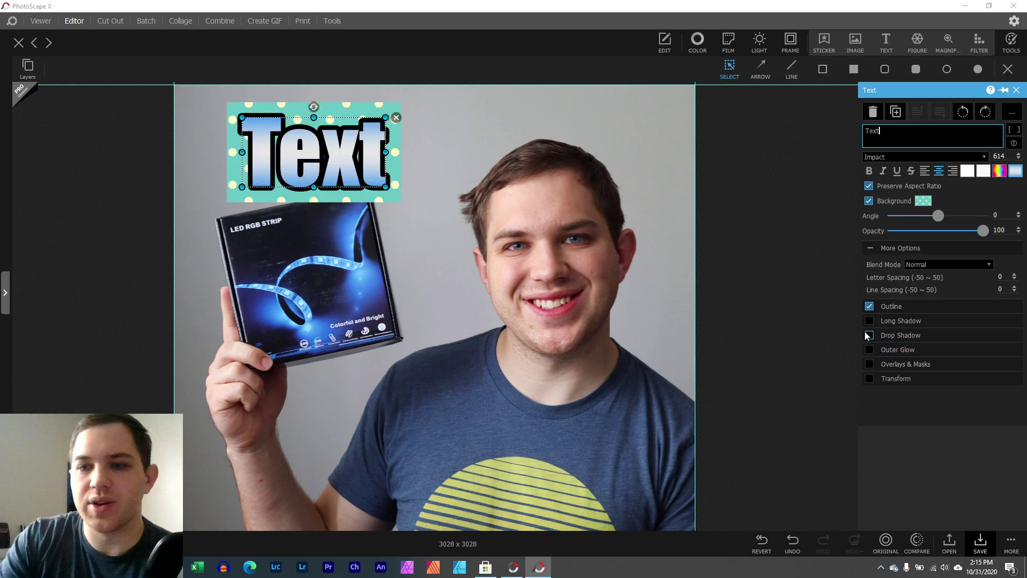
pyautogui.click(869, 335)
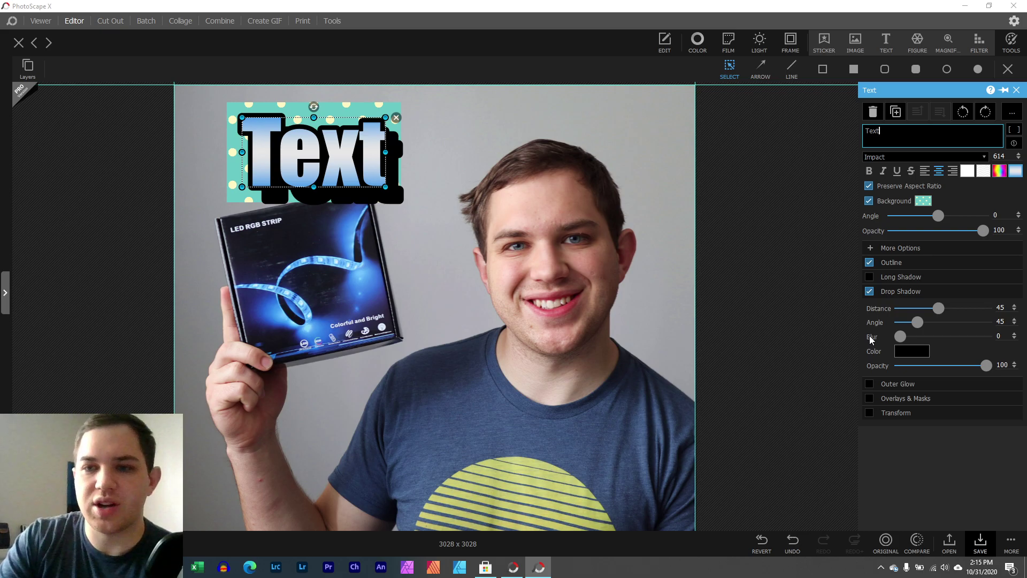
pyautogui.click(869, 290)
# Move the text into the photo's upper-left corner and shrink it to a font size of 552
pyautogui.moveTo(297, 162); pyautogui.dragTo(262, 155)
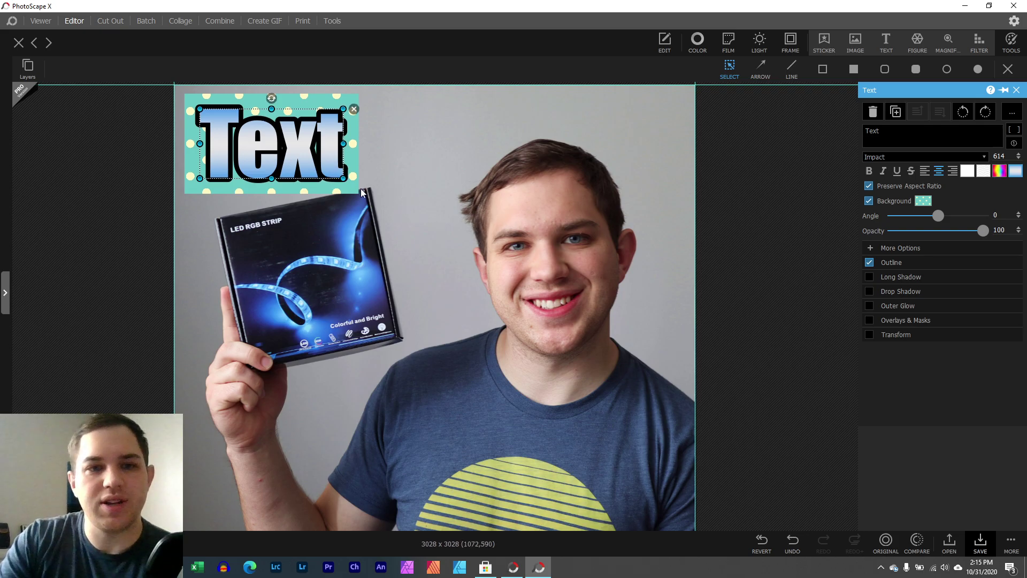
pyautogui.moveTo(344, 178); pyautogui.dragTo(327, 168)
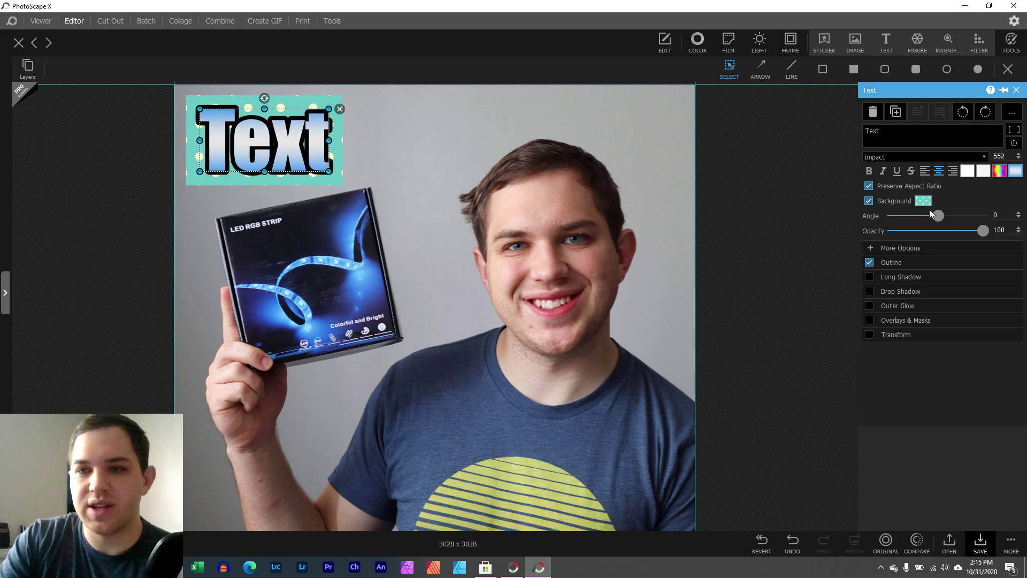
pyautogui.moveTo(982, 234)
pyautogui.mouseDown()
pyautogui.moveTo(917, 231)
pyautogui.moveTo(983, 230)
pyautogui.mouseUp()
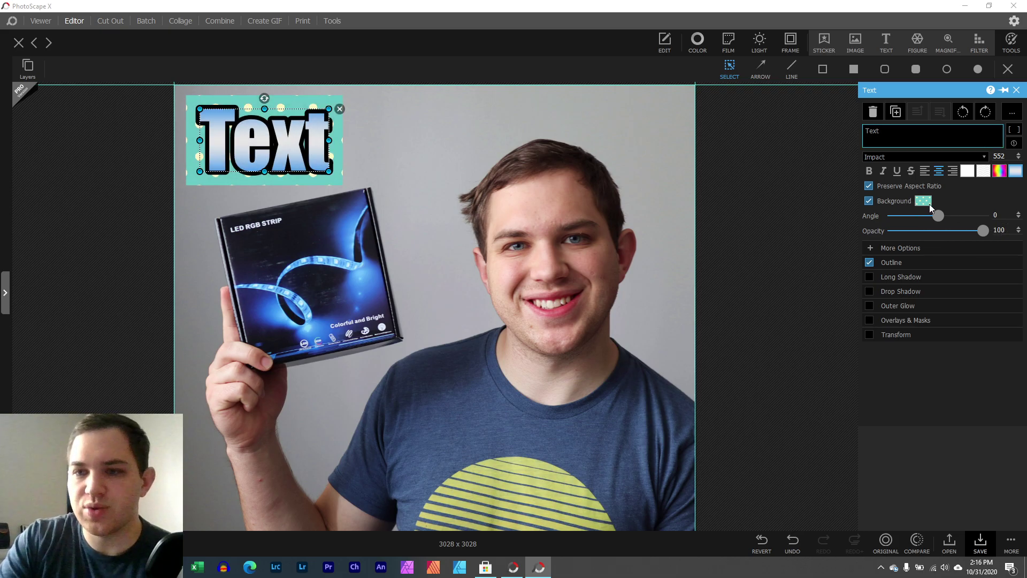
# Try the rainbow gradient as the text's background and return to a solid color background
pyautogui.click(926, 202)
pyautogui.moveTo(990, 99)
pyautogui.mouseDown()
pyautogui.moveTo(930, 101)
pyautogui.moveTo(1007, 104)
pyautogui.mouseUp()
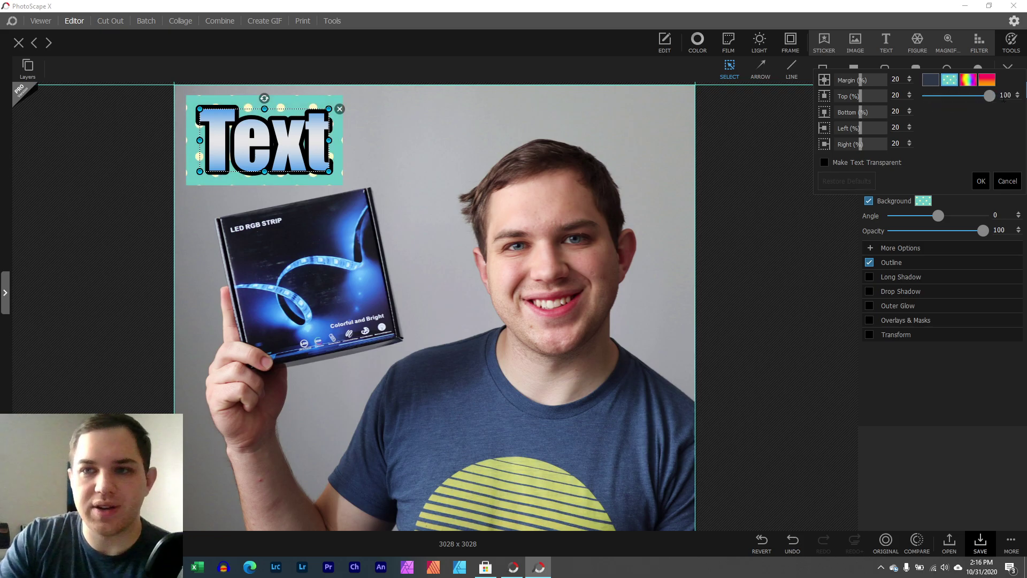
pyautogui.click(968, 81)
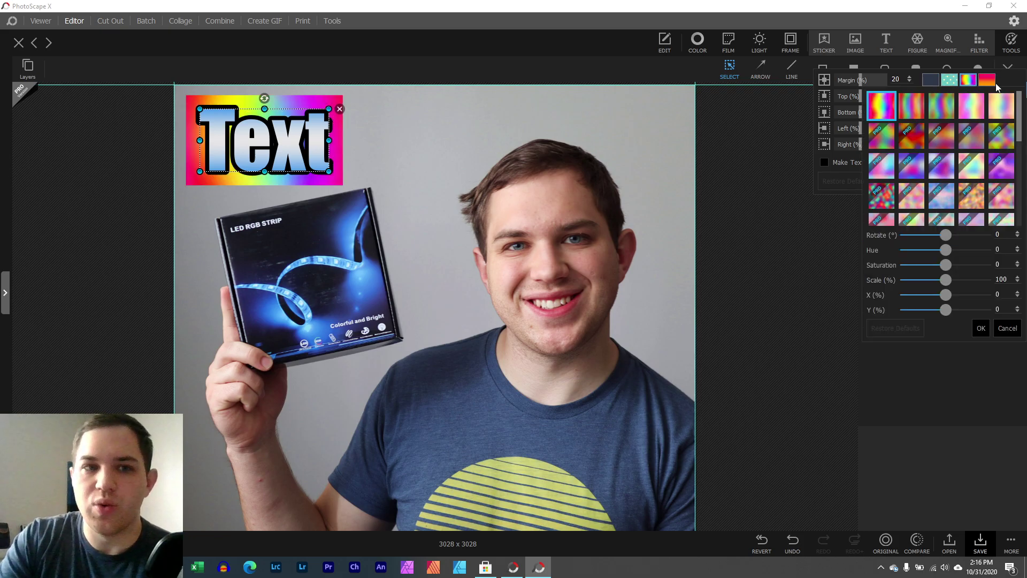
pyautogui.click(930, 80)
pyautogui.click(931, 79)
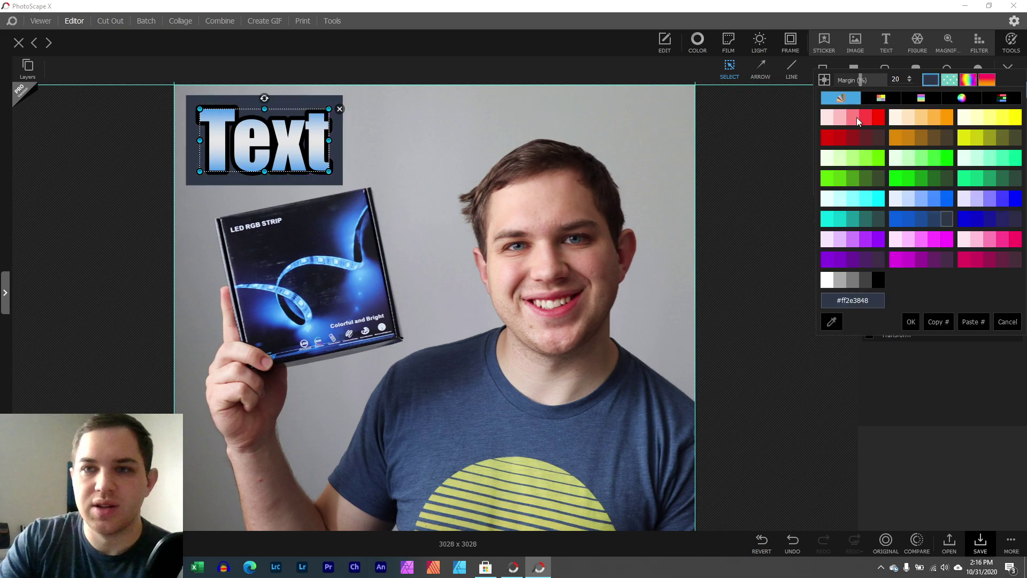
# Try black and white as the text's solid background color and settle on black
pyautogui.click(879, 280)
pyautogui.click(930, 80)
pyautogui.click(835, 224)
pyautogui.click(828, 286)
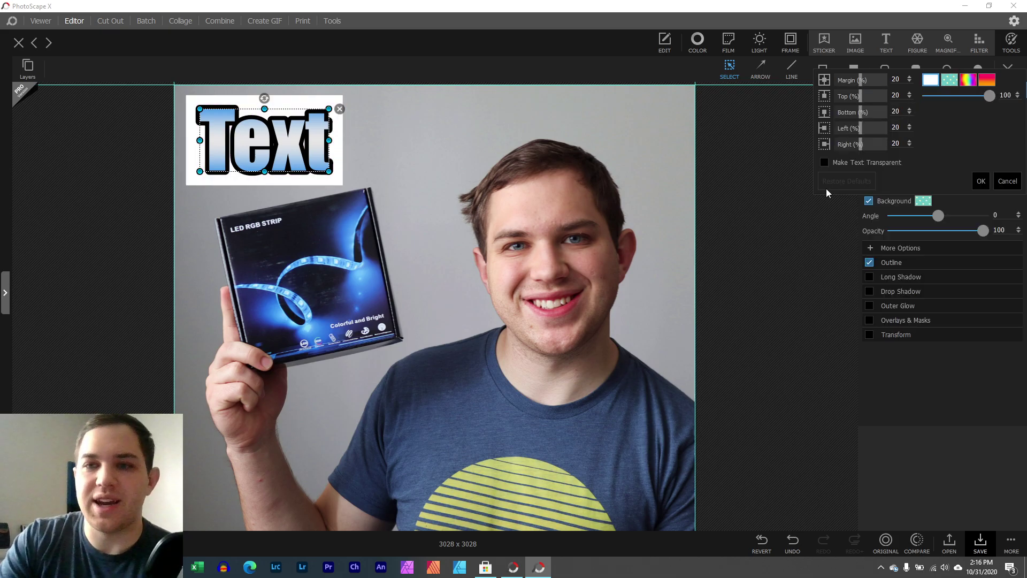
pyautogui.click(930, 80)
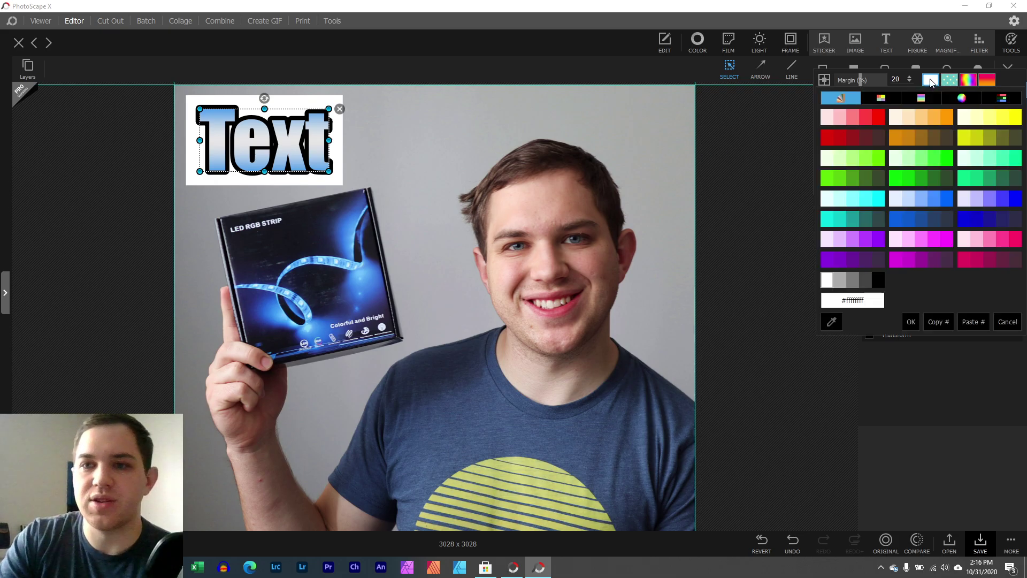
pyautogui.click(877, 281)
pyautogui.click(845, 293)
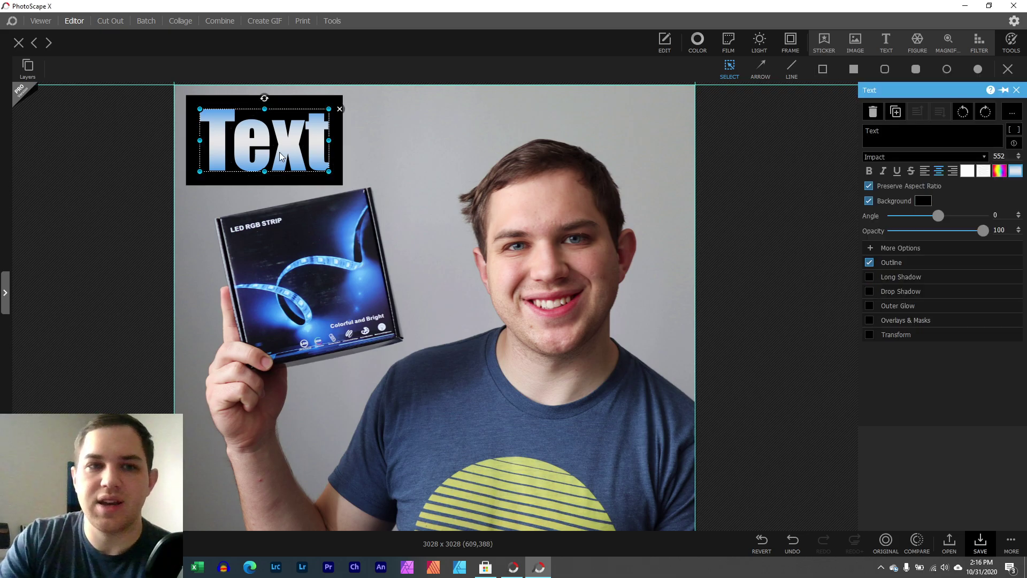
# Set the text's fill to plain white and deselect the text object
pyautogui.click(923, 201)
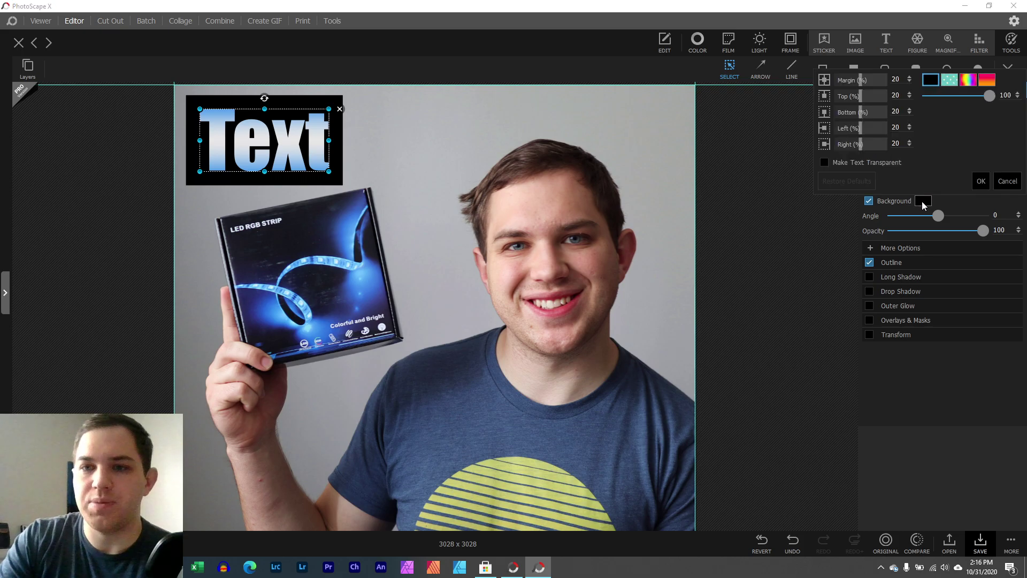
pyautogui.click(921, 220)
pyautogui.click(967, 170)
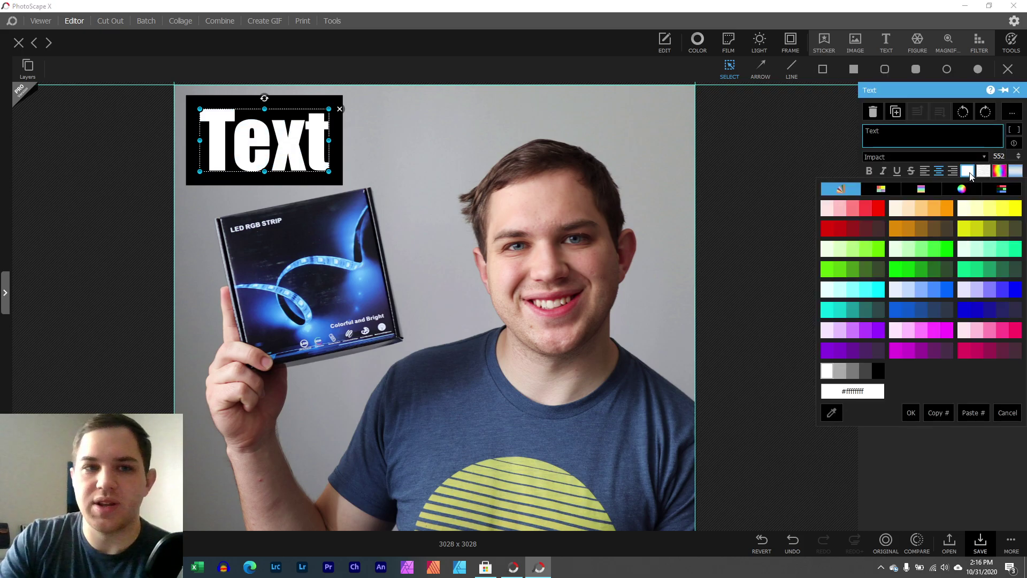
pyautogui.click(505, 156)
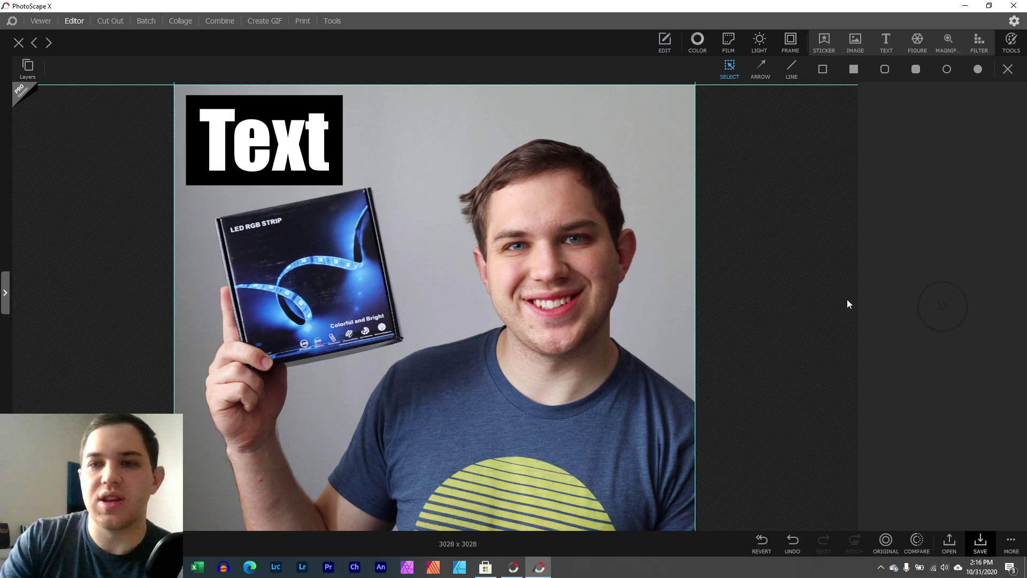
# Delete the text object from the photo
pyautogui.click(264, 139)
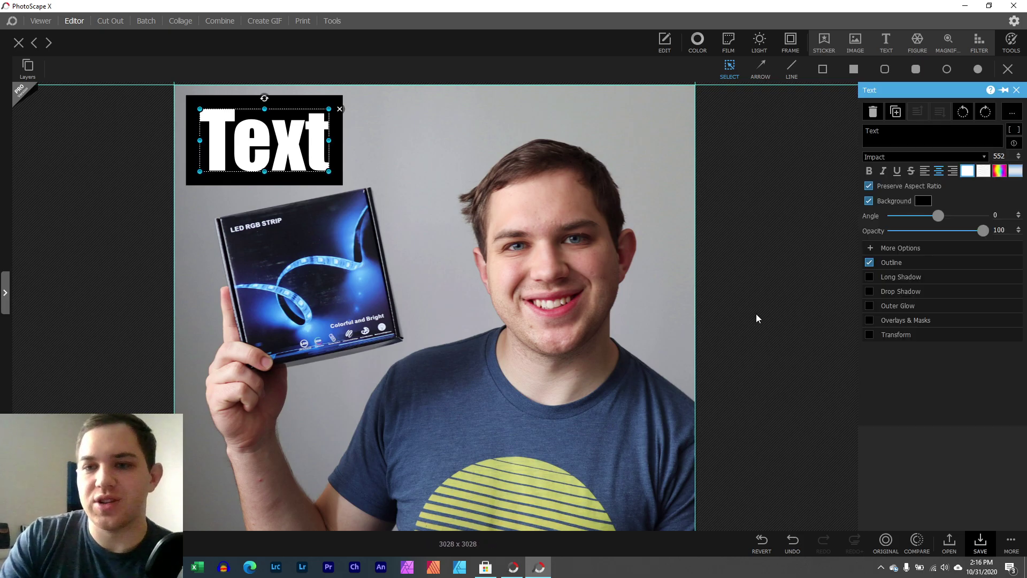
pyautogui.press('Delete')
# Switch to the browser's PhotoScape X history page, highlight the new object effects entry, and return to PhotoScape X
pyautogui.click(5, 292)
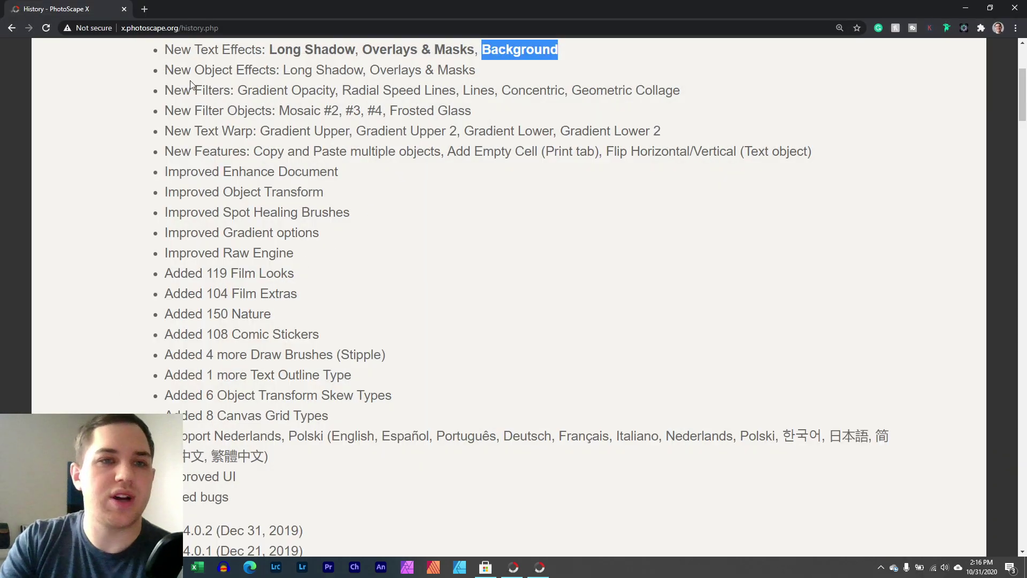
pyautogui.moveTo(173, 70); pyautogui.dragTo(504, 78)
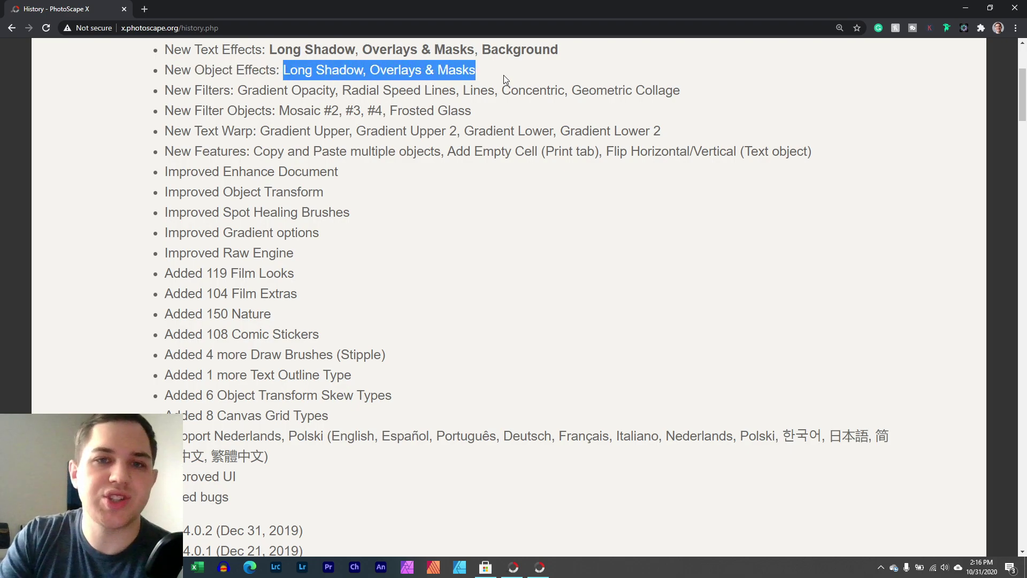
pyautogui.click(974, 11)
# Insert the Canon camera image from the Downloads folder onto the photo
pyautogui.click(855, 42)
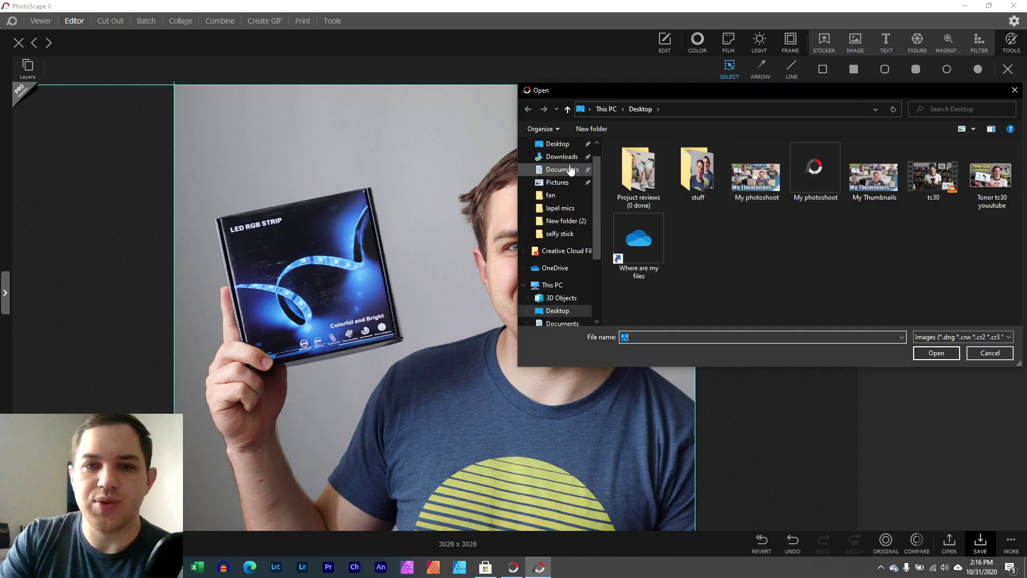
pyautogui.click(559, 143)
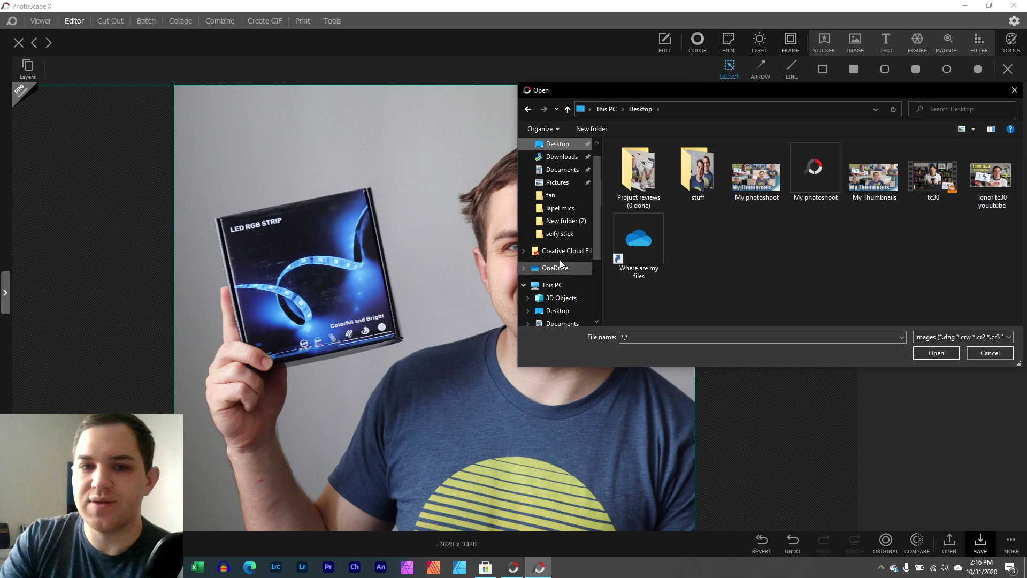
pyautogui.click(561, 157)
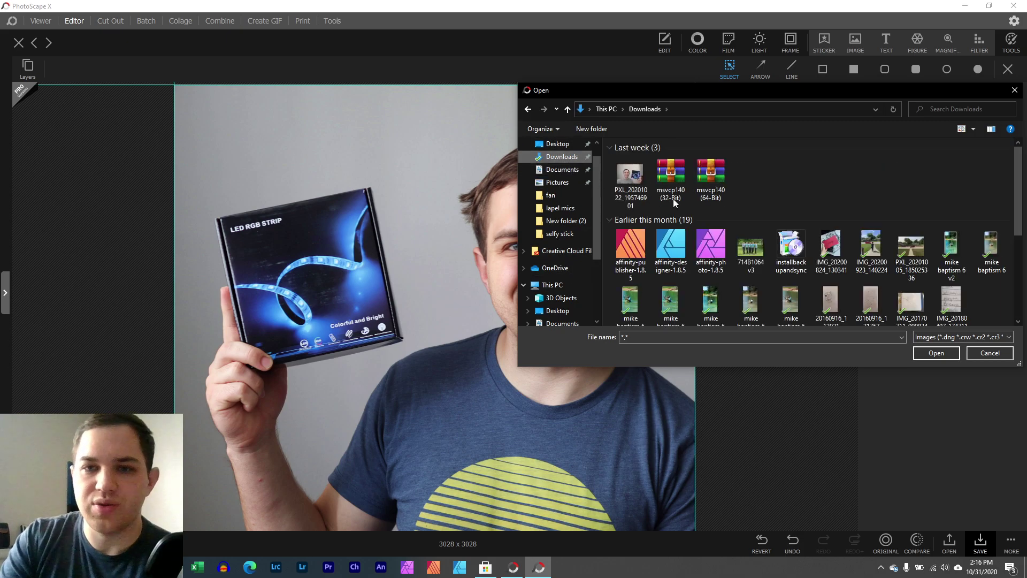
pyautogui.scroll(-3, 764, 211)
pyautogui.doubleClick(715, 279)
# Scale the camera image to about 121.6% and place it in the photo's upper-left corner above the LED strip box
pyautogui.moveTo(377, 267); pyautogui.dragTo(281, 203)
pyautogui.moveTo(422, 284); pyautogui.dragTo(325, 181)
pyautogui.moveTo(391, 234); pyautogui.dragTo(284, 163)
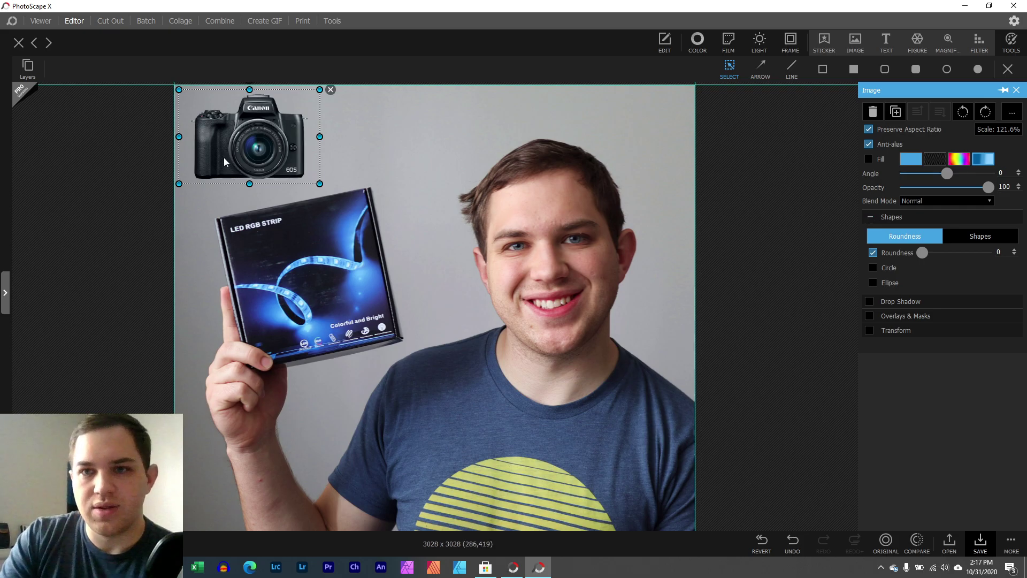
# Turn on the camera image's Overlays & Masks and apply a dark-edged grunge texture as the first overlay
pyautogui.click(868, 316)
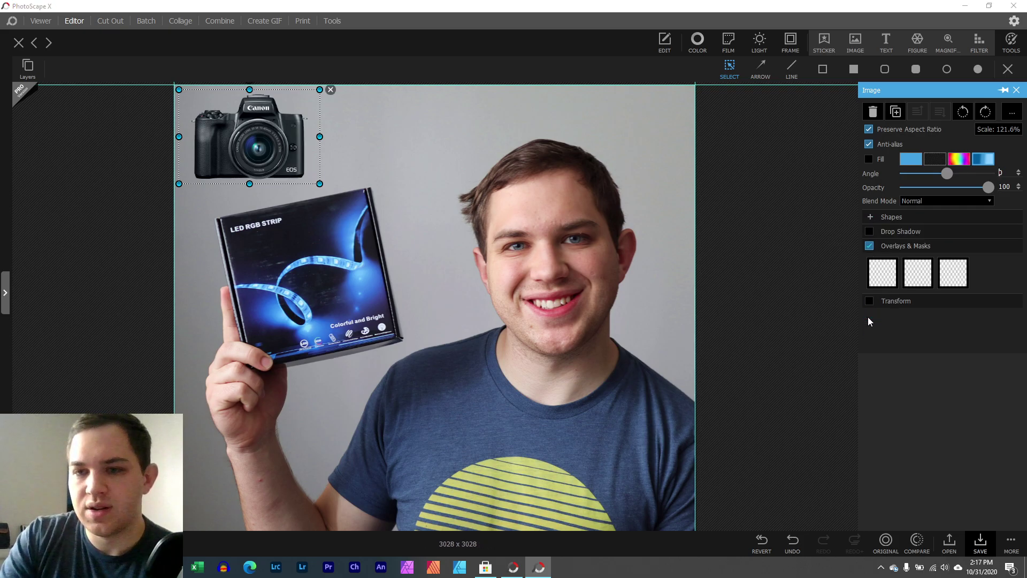
pyautogui.click(877, 274)
pyautogui.click(901, 49)
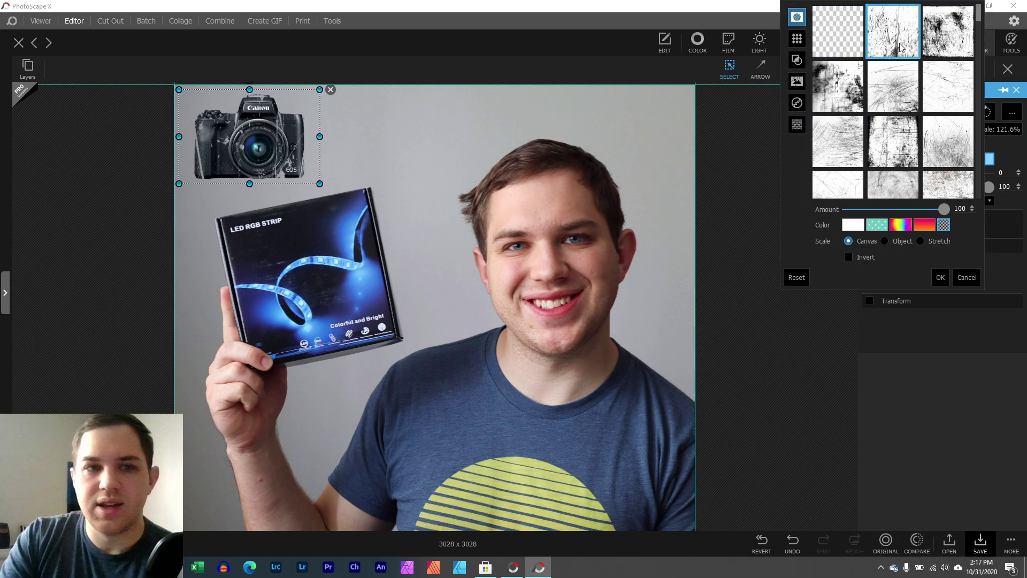
pyautogui.click(902, 105)
pyautogui.click(927, 140)
pyautogui.click(907, 165)
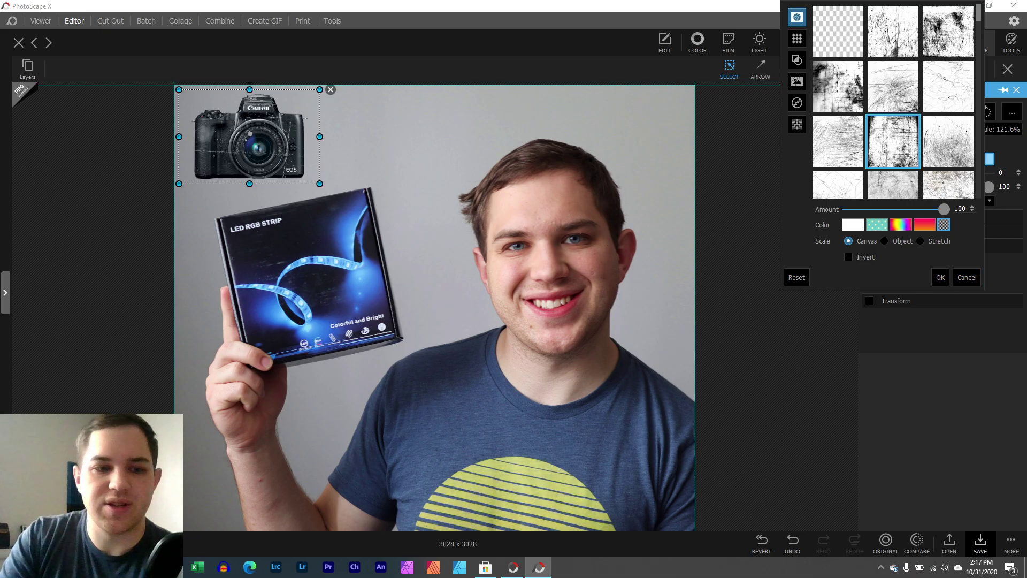
pyautogui.click(941, 277)
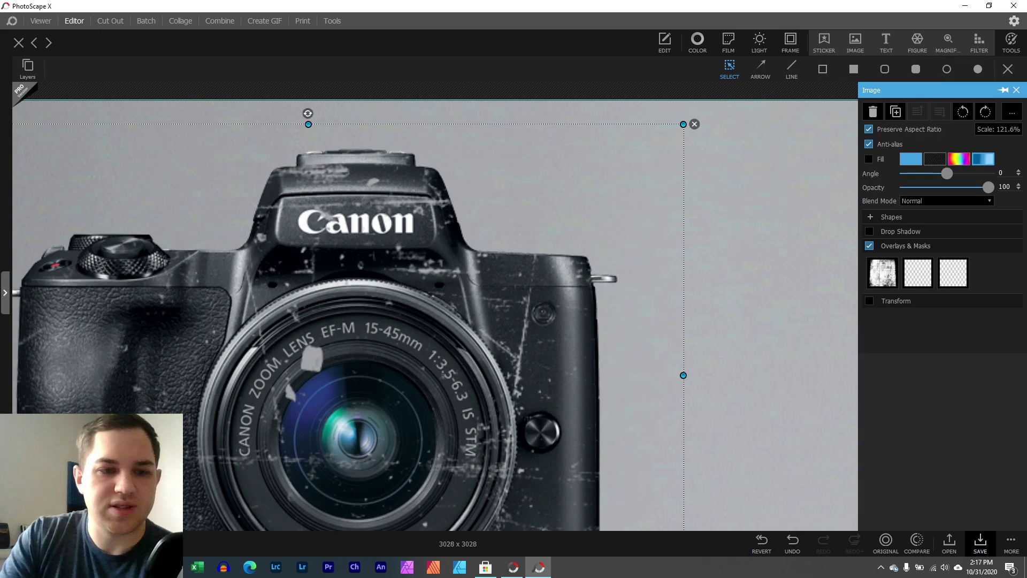
# Try a scratched texture as the camera image's second overlay, then cancel it
pyautogui.click(917, 271)
pyautogui.click(983, 184)
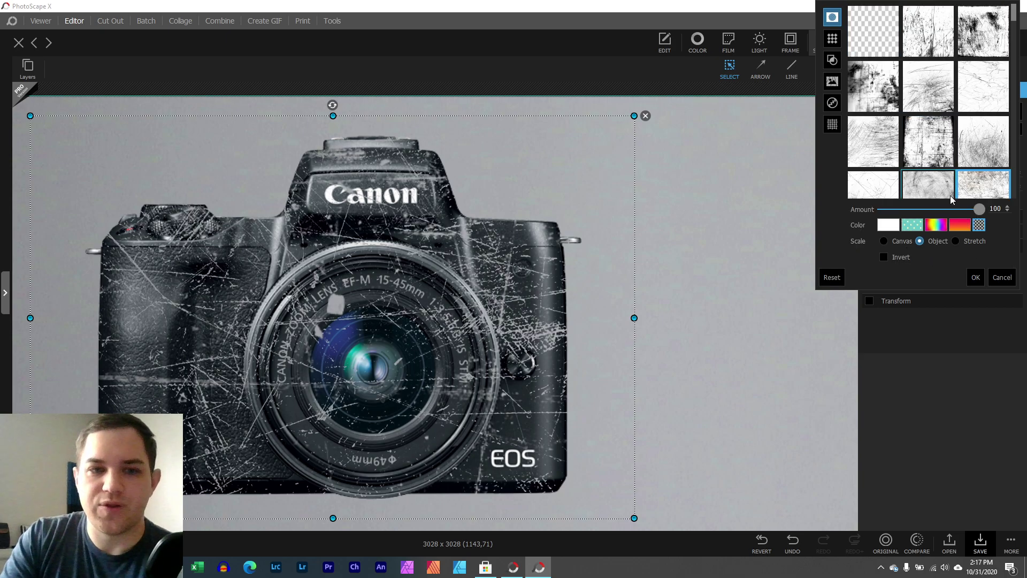
pyautogui.click(1002, 277)
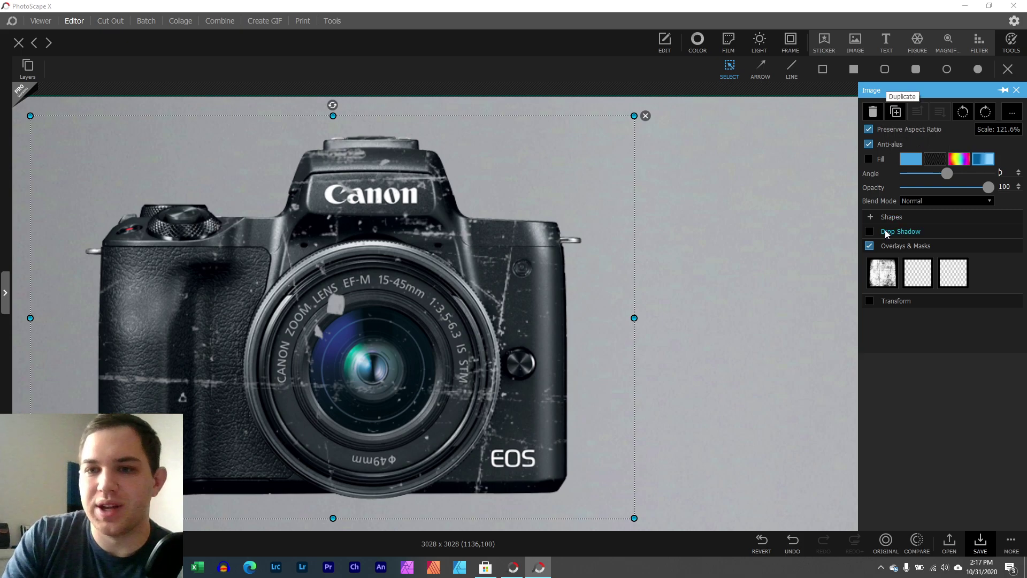
# Turn off the camera image's Overlays & Masks and look through its Drop Shadow, Transform, Shapes and blend mode options
pyautogui.click(870, 246)
pyautogui.click(894, 234)
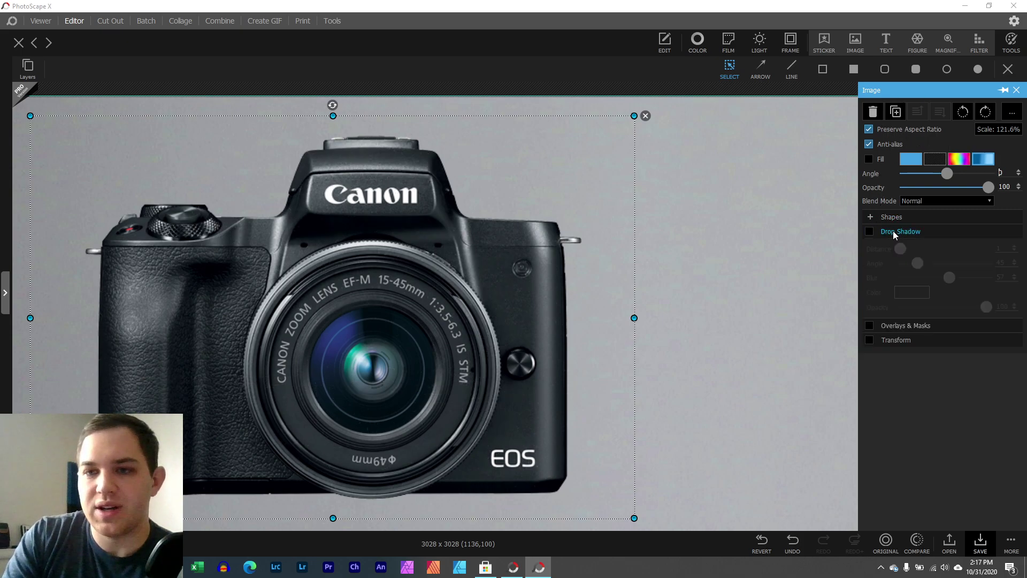
pyautogui.click(900, 337)
pyautogui.click(891, 246)
pyautogui.click(897, 233)
pyautogui.click(872, 219)
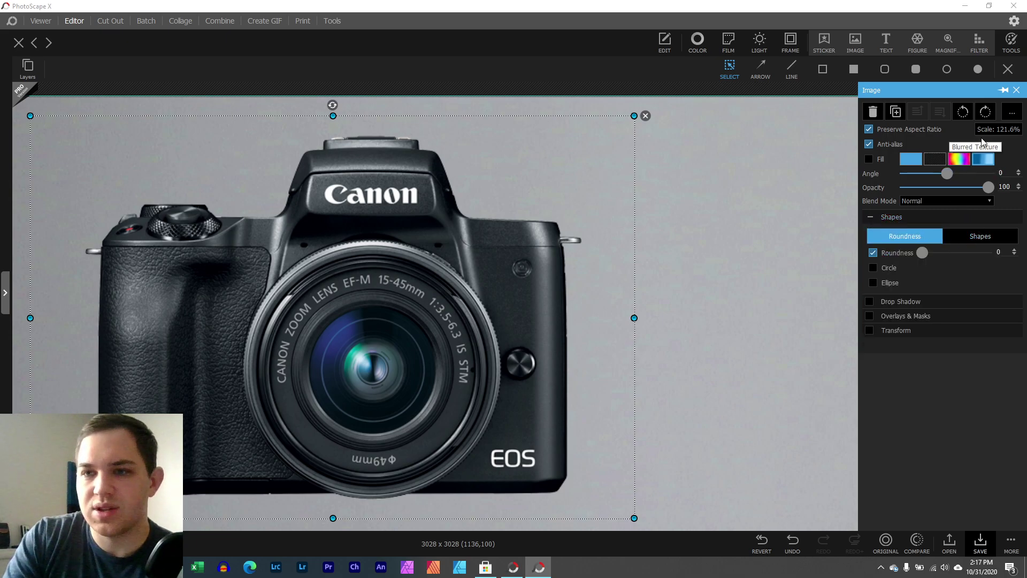
pyautogui.click(941, 202)
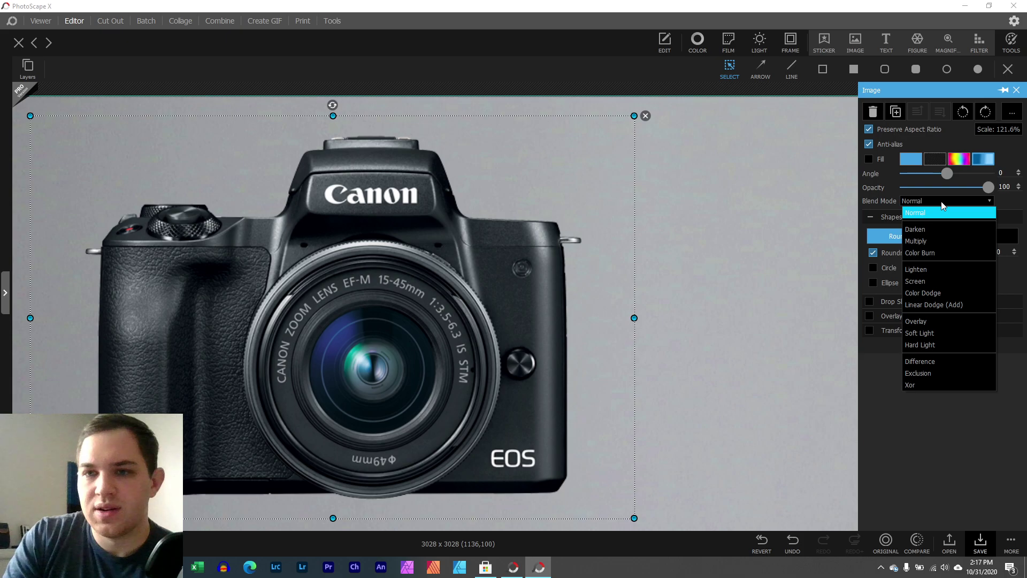
pyautogui.click(885, 188)
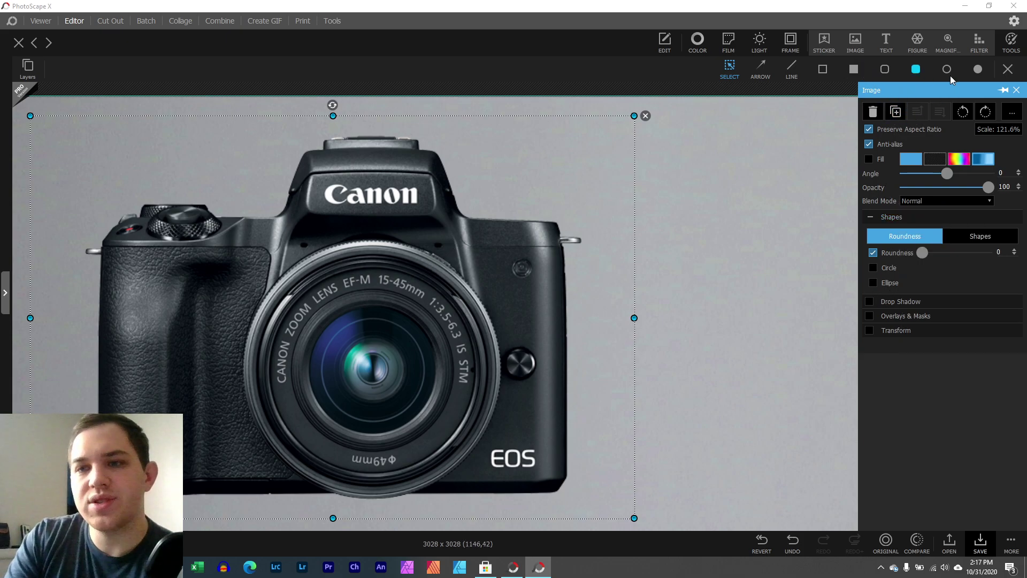
pyautogui.click(1016, 90)
pyautogui.click(492, 232)
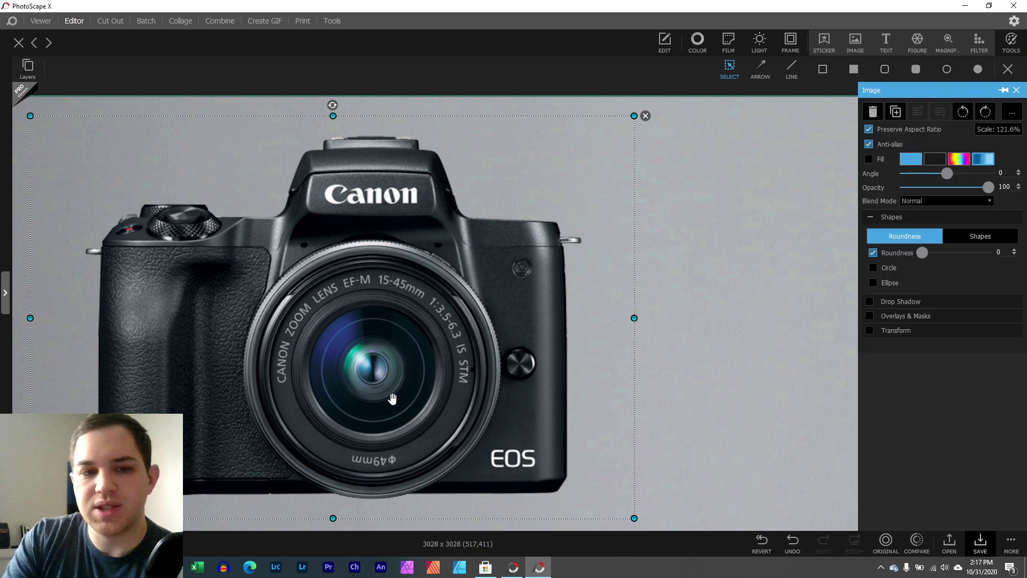
pyautogui.scroll(-3, 535, 225)
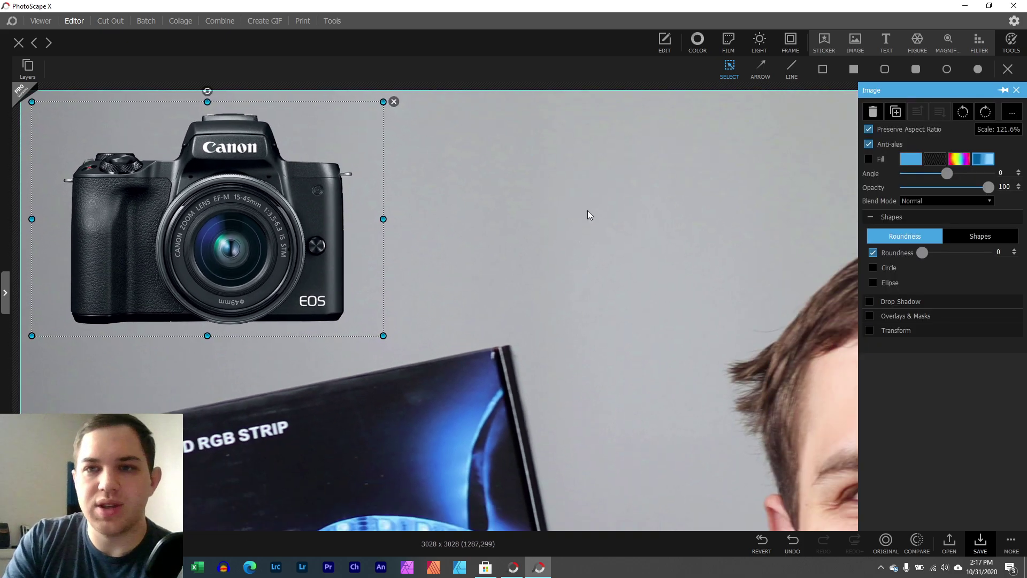
# Draw a filled white rectangle beside the camera image, then shrink it and shift it slightly toward the camera
pyautogui.click(852, 71)
pyautogui.moveTo(517, 131); pyautogui.dragTo(736, 338)
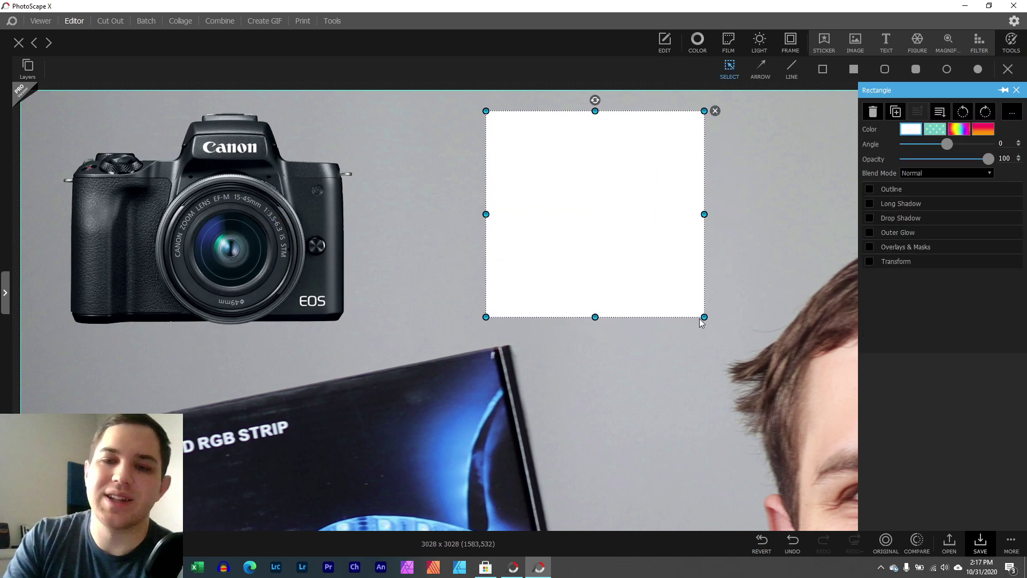
pyautogui.moveTo(704, 317); pyautogui.dragTo(624, 245)
pyautogui.moveTo(552, 195); pyautogui.dragTo(537, 200)
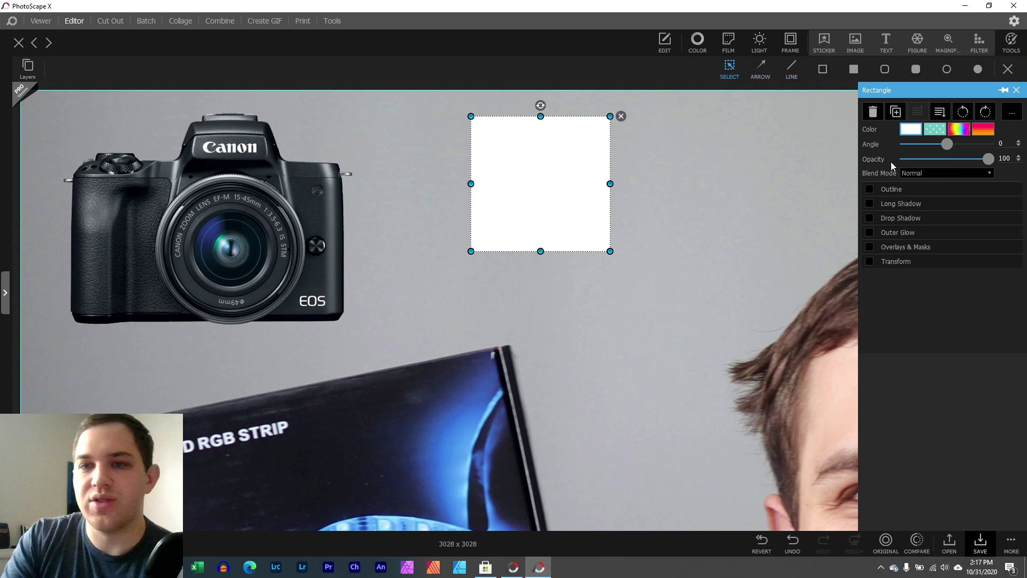
# Turn on the rectangle's Long Shadow and set its distance to 52 and angle to 53
pyautogui.click(870, 206)
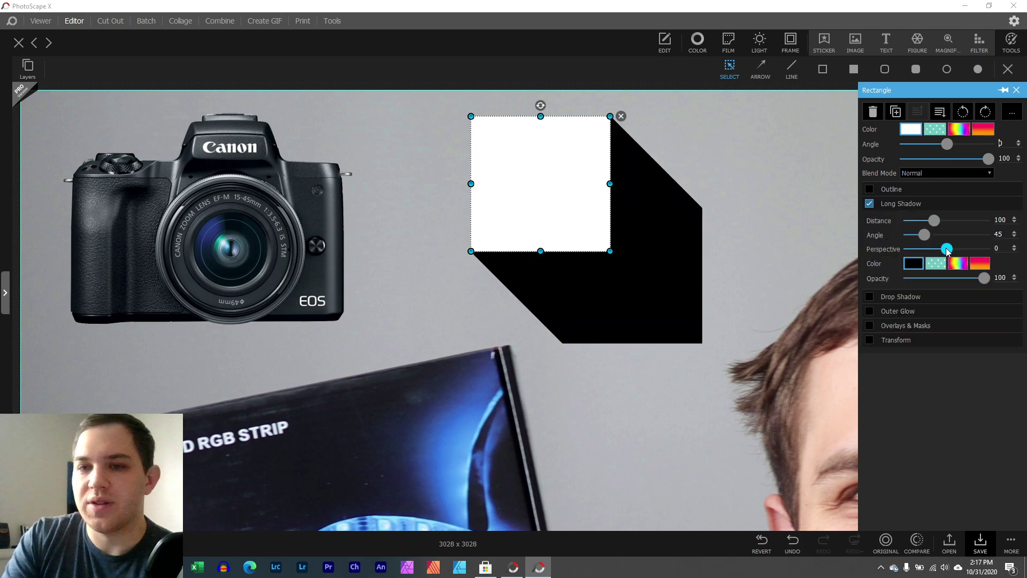
pyautogui.moveTo(936, 234); pyautogui.dragTo(912, 224)
pyautogui.click(931, 222)
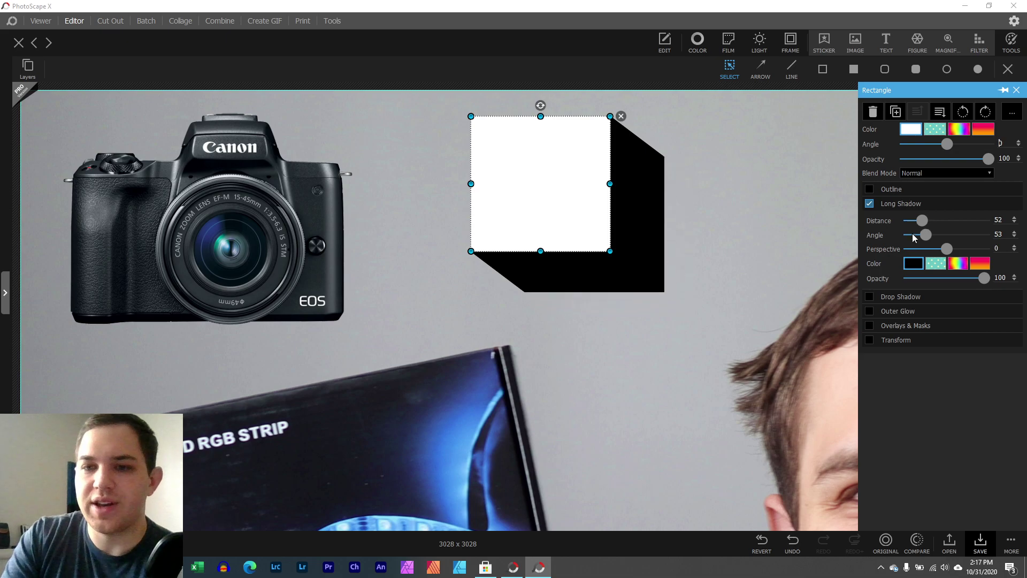
# Turn on the rectangle's Overlays & Masks and apply a dark-edged grunge texture at amount 100 with Object scale as the first overlay
pyautogui.click(870, 324)
pyautogui.click(882, 273)
pyautogui.click(892, 140)
pyautogui.click(885, 241)
pyautogui.click(838, 85)
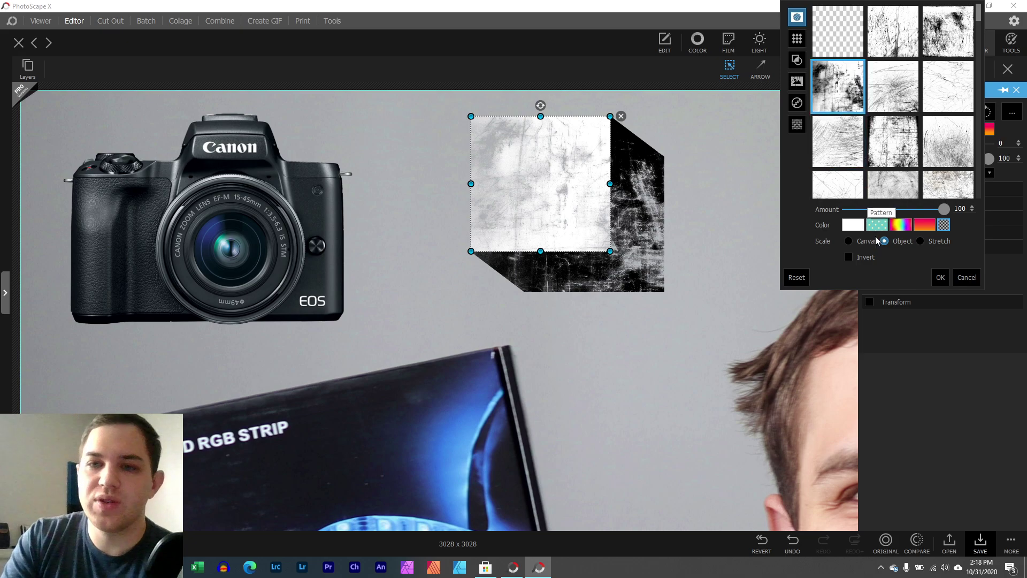
pyautogui.click(940, 277)
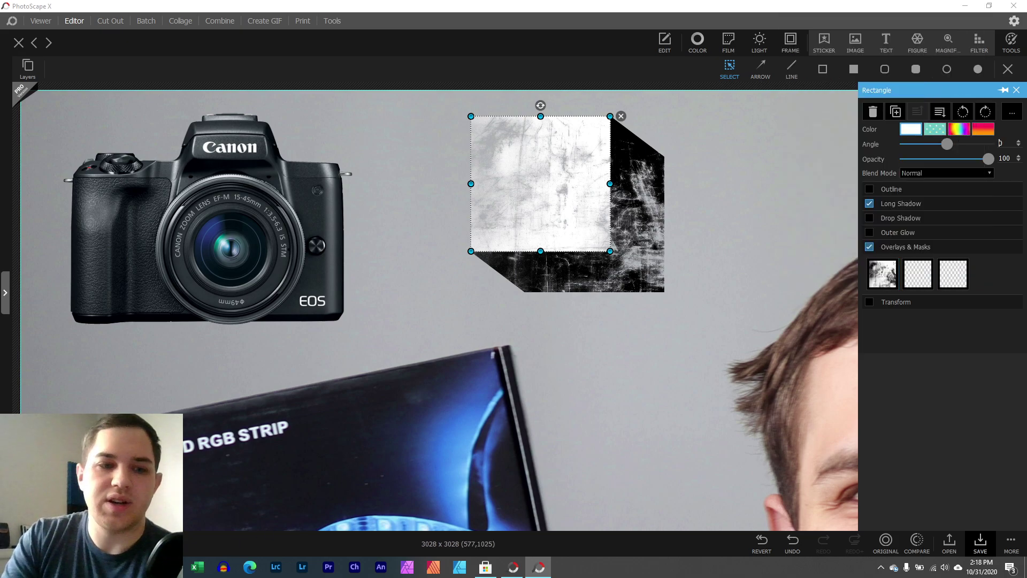
# Select the camera image and turn on its Drop Shadow
pyautogui.scroll(-4, 212, 167)
pyautogui.click(212, 167)
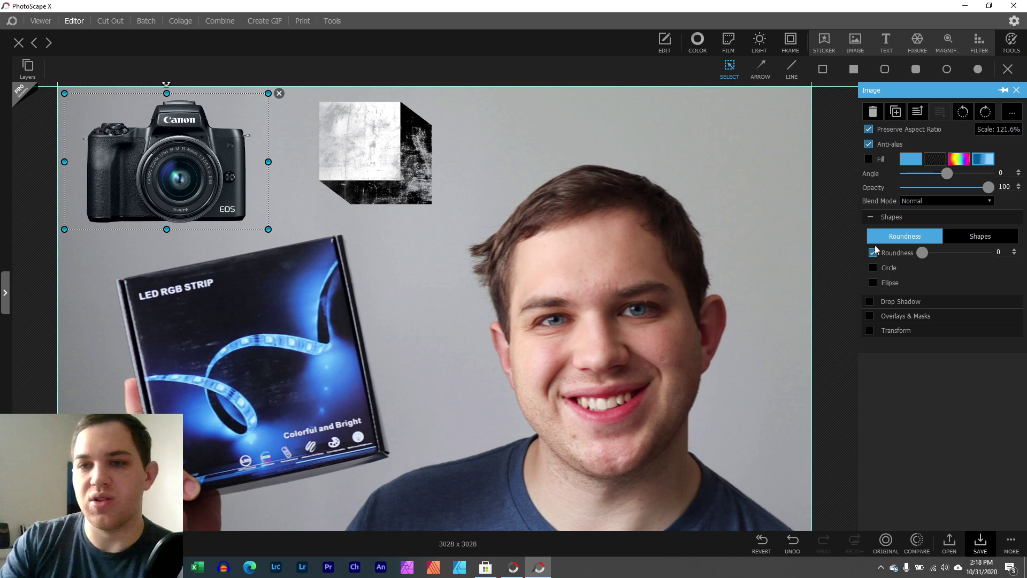
pyautogui.click(869, 302)
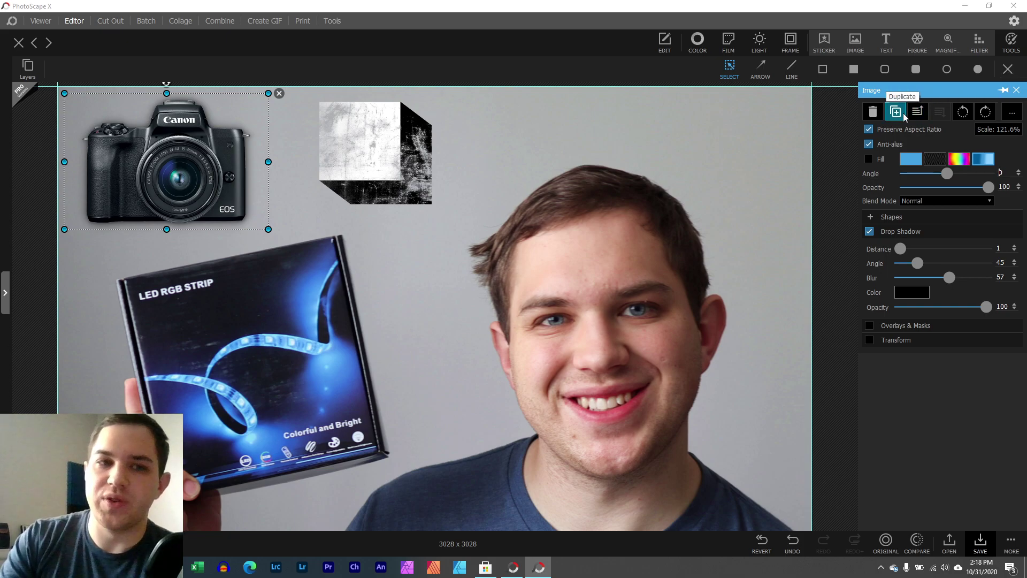
# Consult the version history in the browser, highlight the start of the New Filters entry, and return to PhotoScape X
pyautogui.click(83, 321)
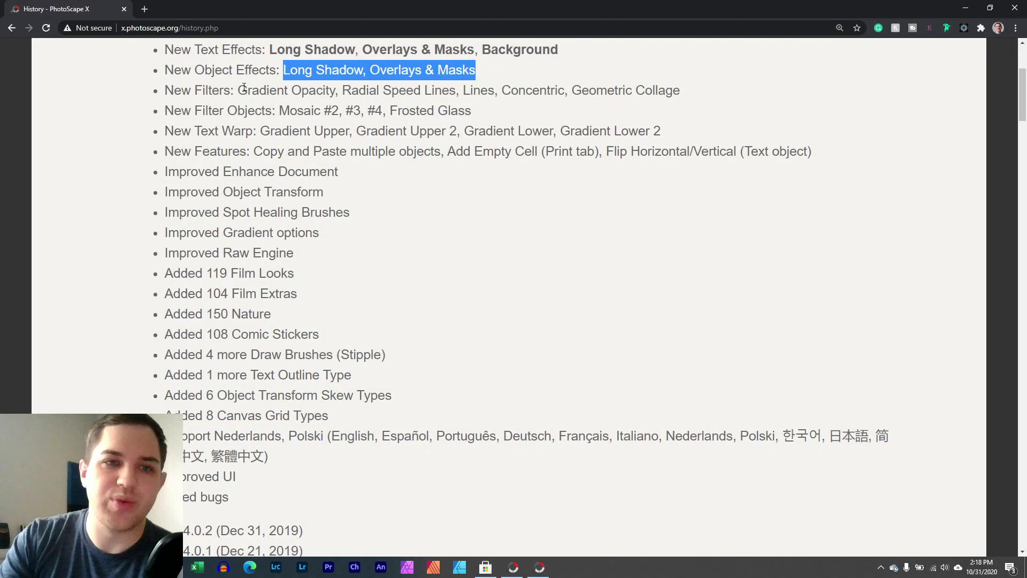
pyautogui.click(295, 87)
pyautogui.moveTo(166, 91); pyautogui.dragTo(276, 92)
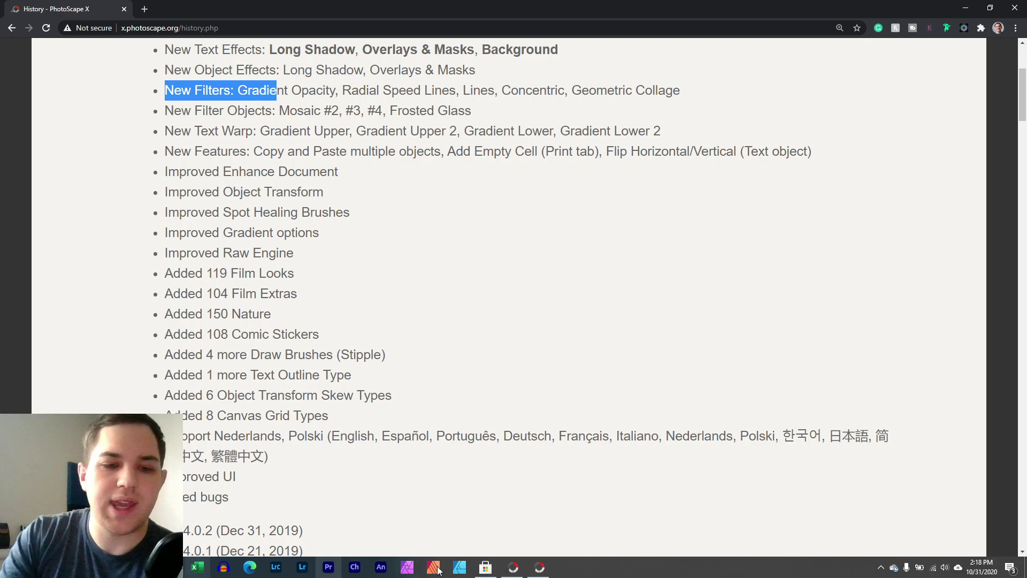
pyautogui.click(540, 567)
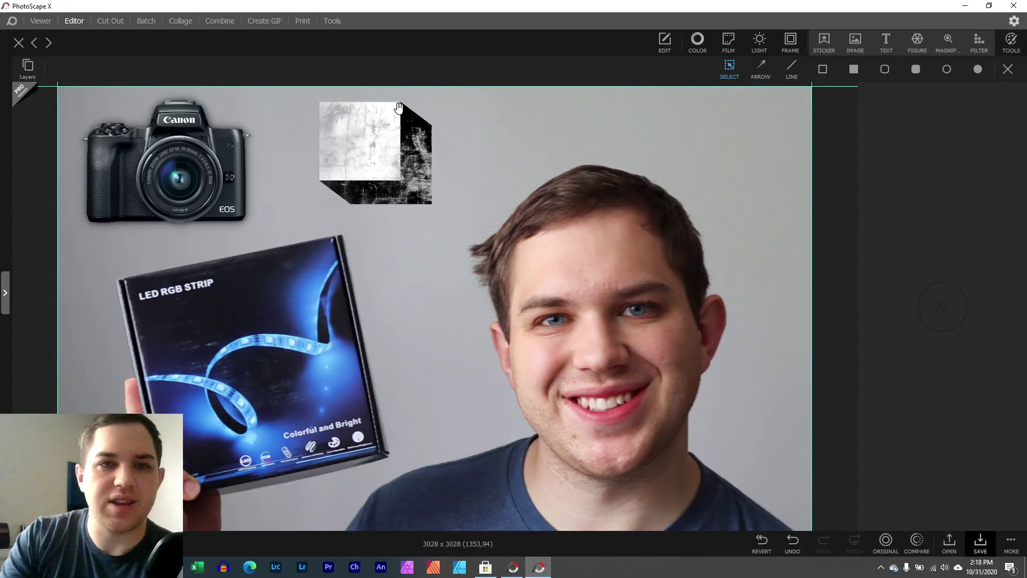
# Look through the frame and color options, then try film effects on the photo, ending with Cocktail
pyautogui.click(789, 40)
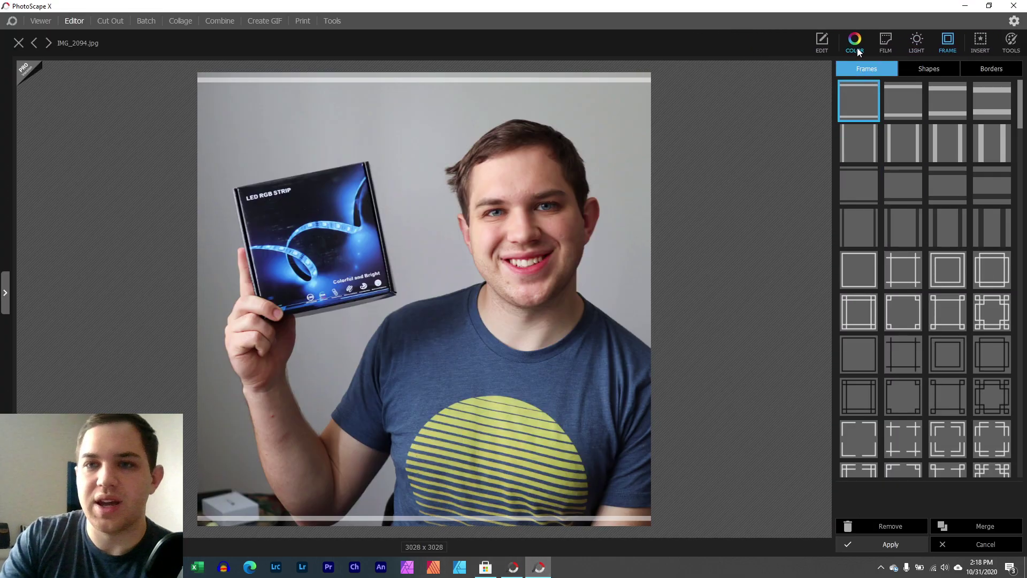
pyautogui.click(855, 42)
pyautogui.click(884, 43)
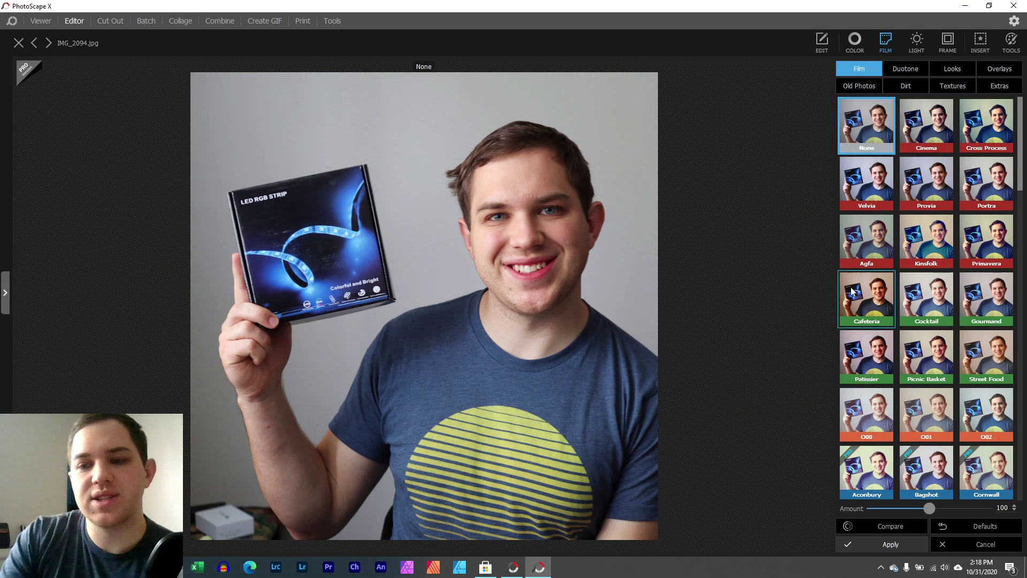
pyautogui.click(928, 187)
pyautogui.click(881, 261)
pyautogui.click(914, 289)
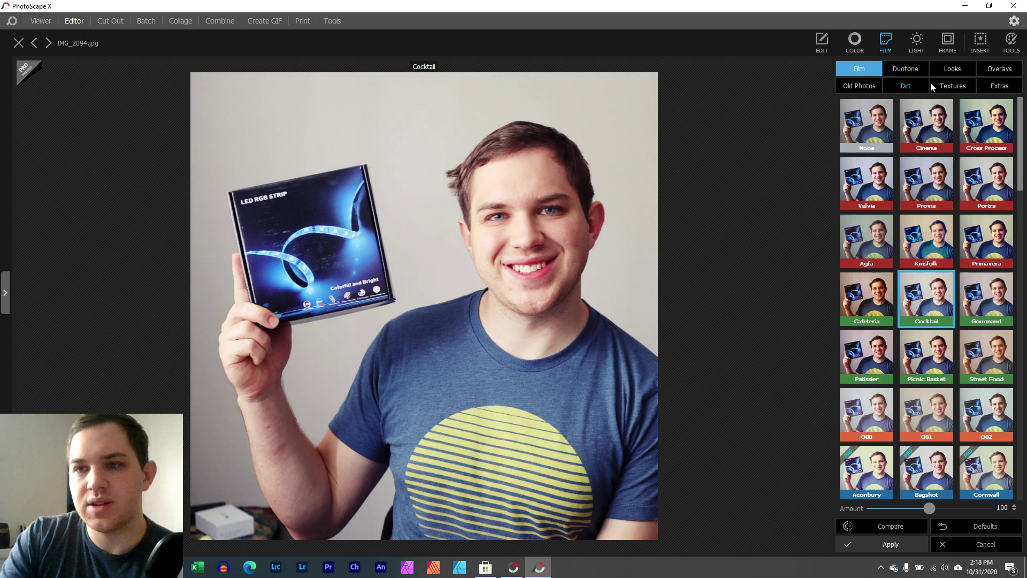
# Preview scratch and grunge textures from the film Extras, then try Scratch 11 with the amount lowered to 91
pyautogui.click(992, 86)
pyautogui.click(929, 175)
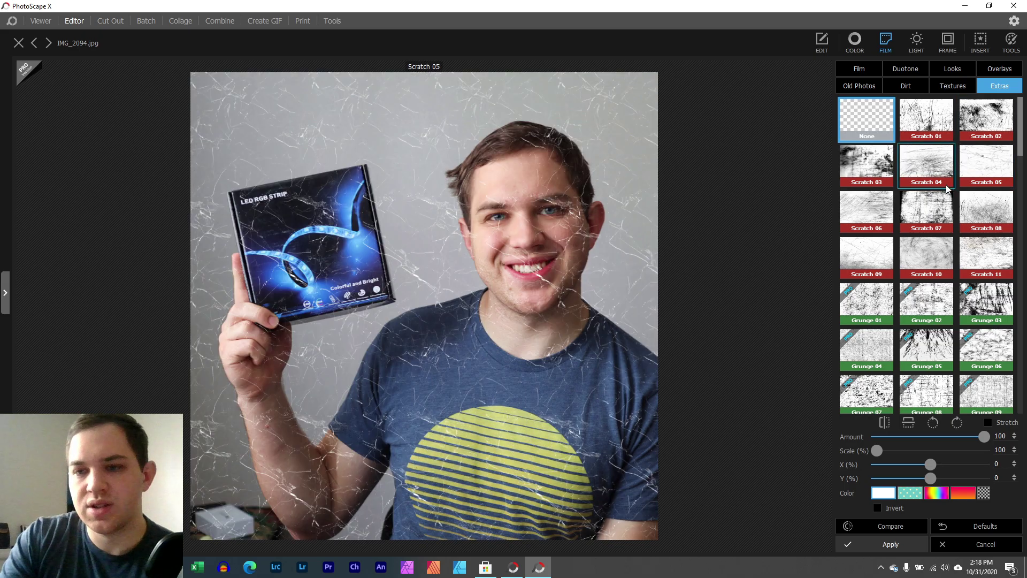
pyautogui.click(930, 224)
pyautogui.click(928, 256)
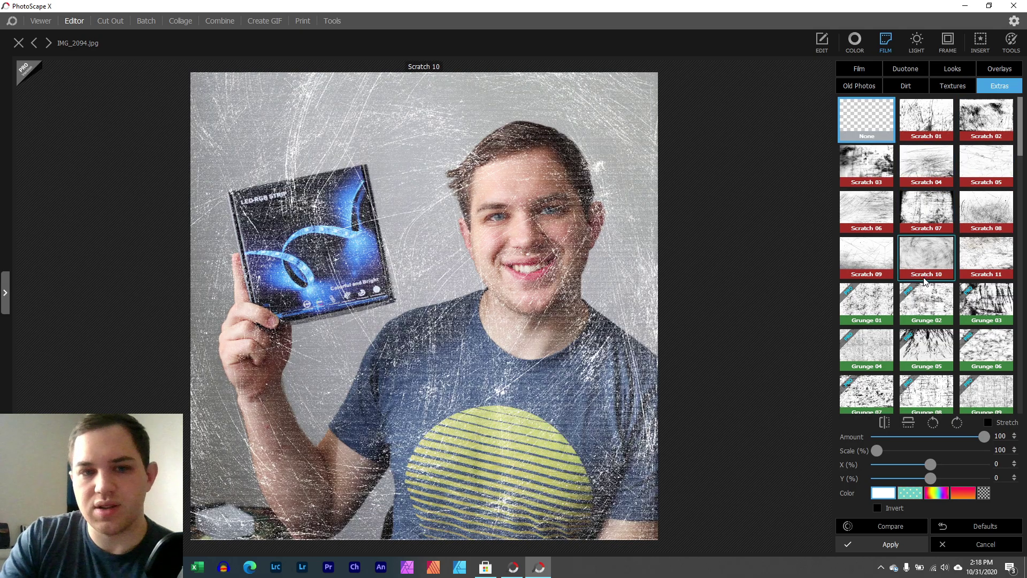
pyautogui.click(908, 309)
pyautogui.click(866, 302)
pyautogui.click(986, 257)
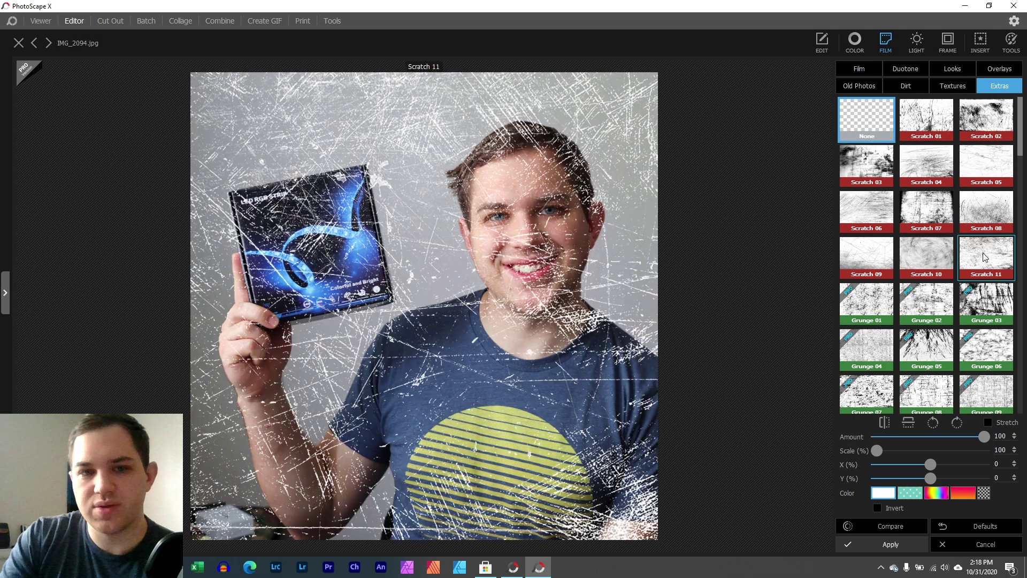
pyautogui.moveTo(983, 439)
pyautogui.mouseDown()
pyautogui.moveTo(913, 439)
pyautogui.moveTo(976, 438)
pyautogui.mouseUp()
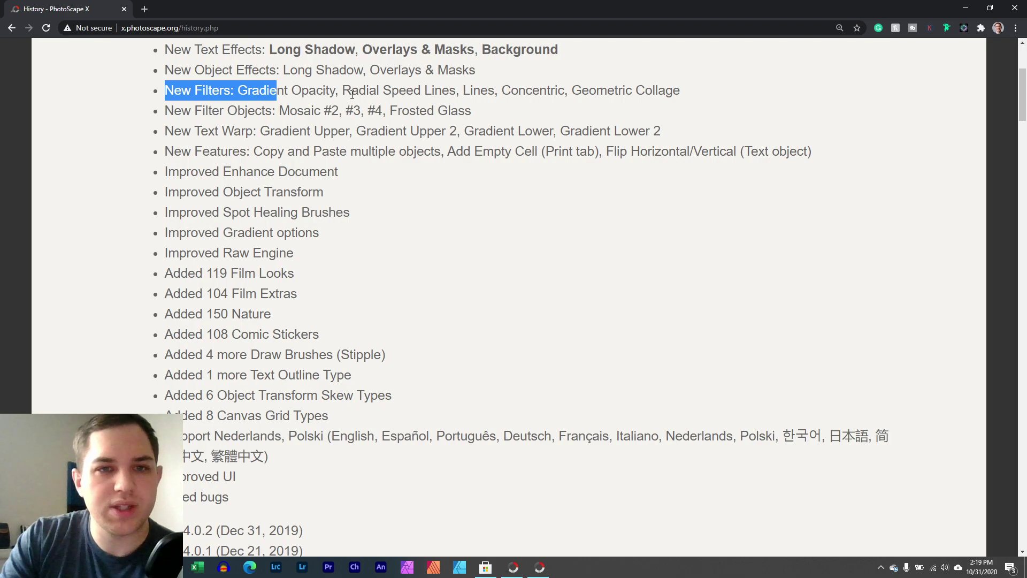
# Highlight Radial Speed Lines in the browser's version history, then look through the Dirt and Old Photos film effects in PhotoScape X
pyautogui.moveTo(342, 91); pyautogui.dragTo(456, 91)
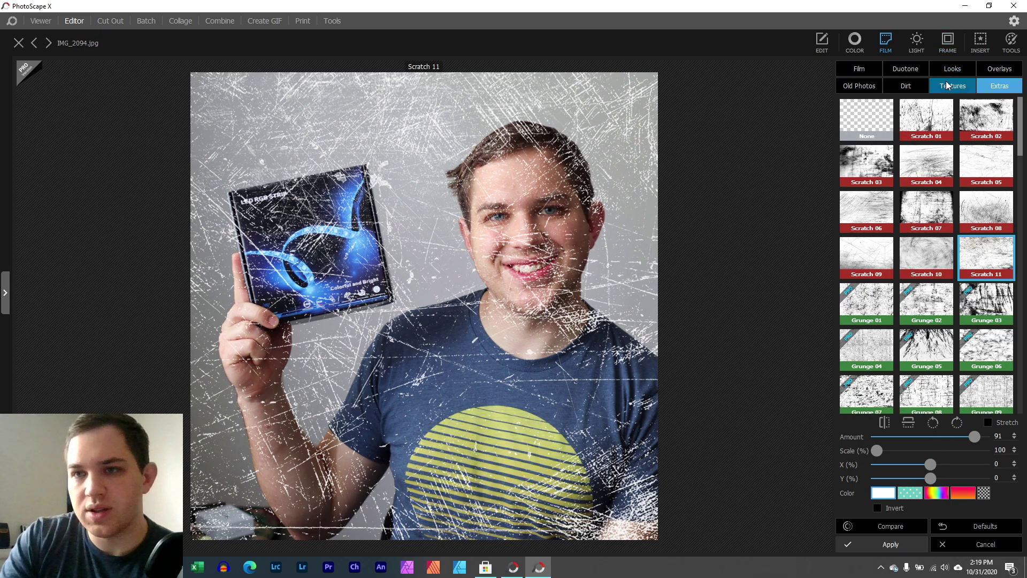
pyautogui.click(907, 86)
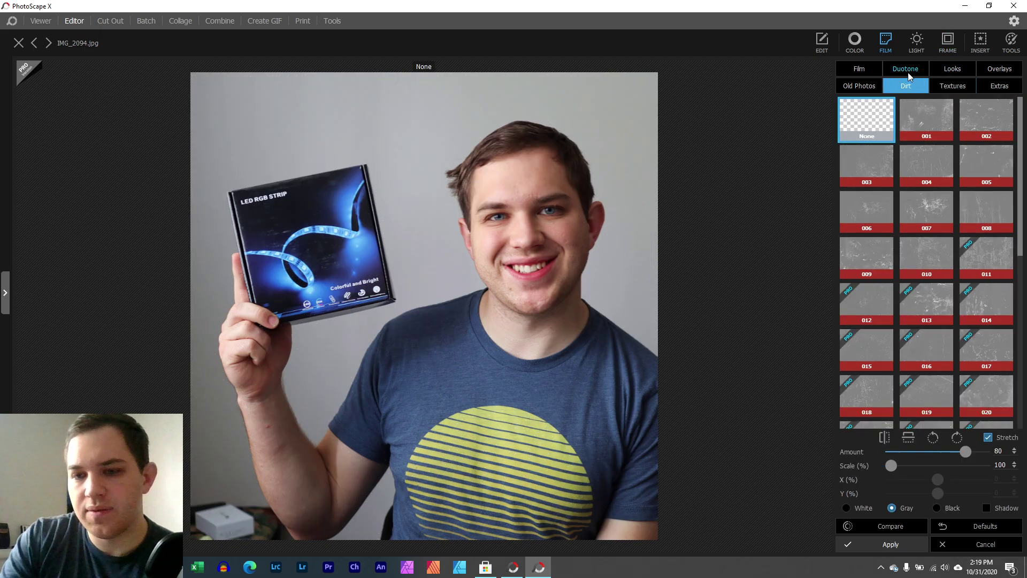
pyautogui.click(873, 86)
pyautogui.click(984, 78)
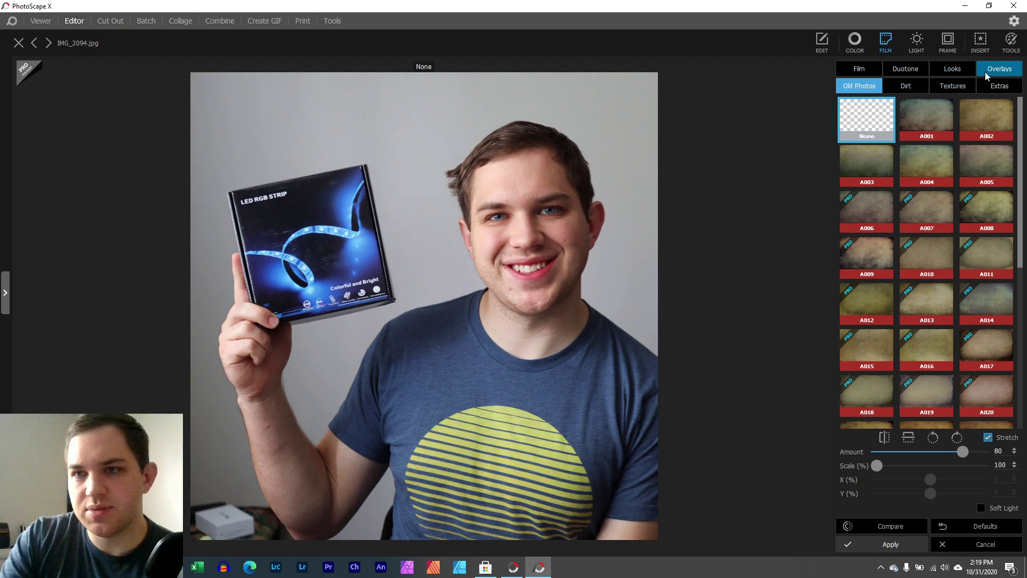
# Try several retro film looks on the photo, including Retro 1940 and Retro 1970
pyautogui.click(956, 69)
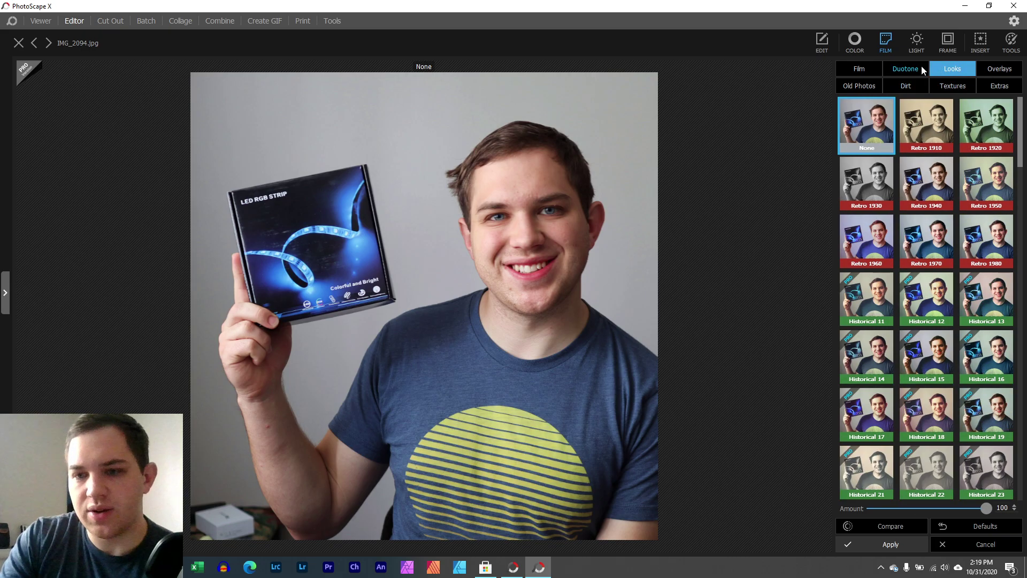
pyautogui.click(904, 138)
pyautogui.click(926, 185)
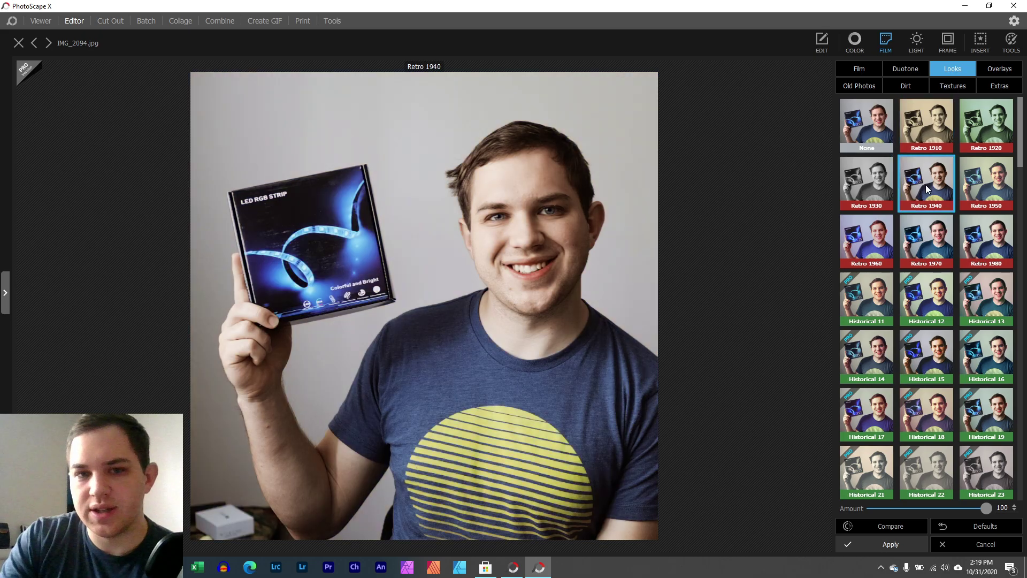
pyautogui.click(919, 250)
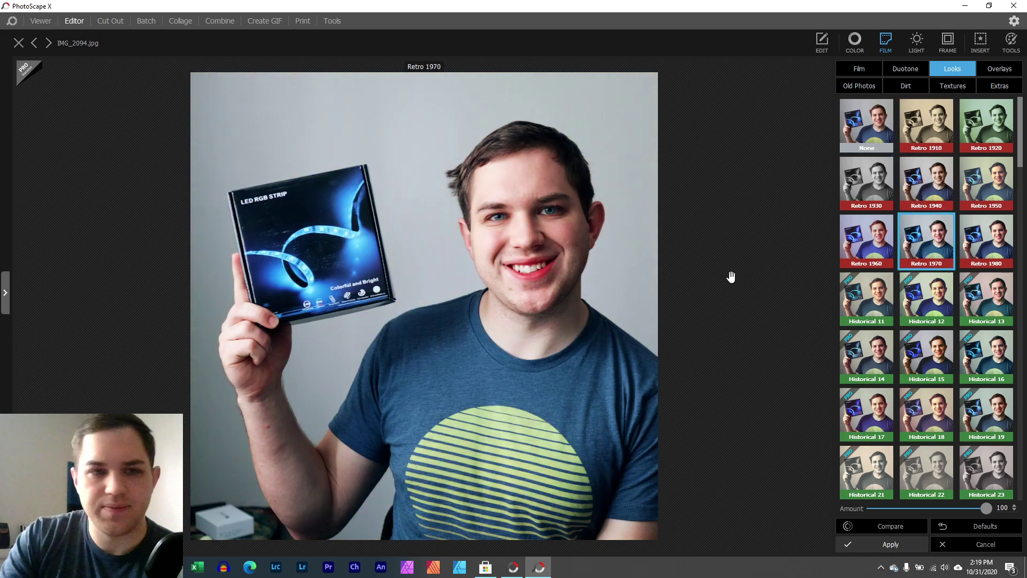
# Check the version history in the browser once more, then return to the photo's inserted objects in PhotoScape X
pyautogui.hotkey('alt', 'Tab')
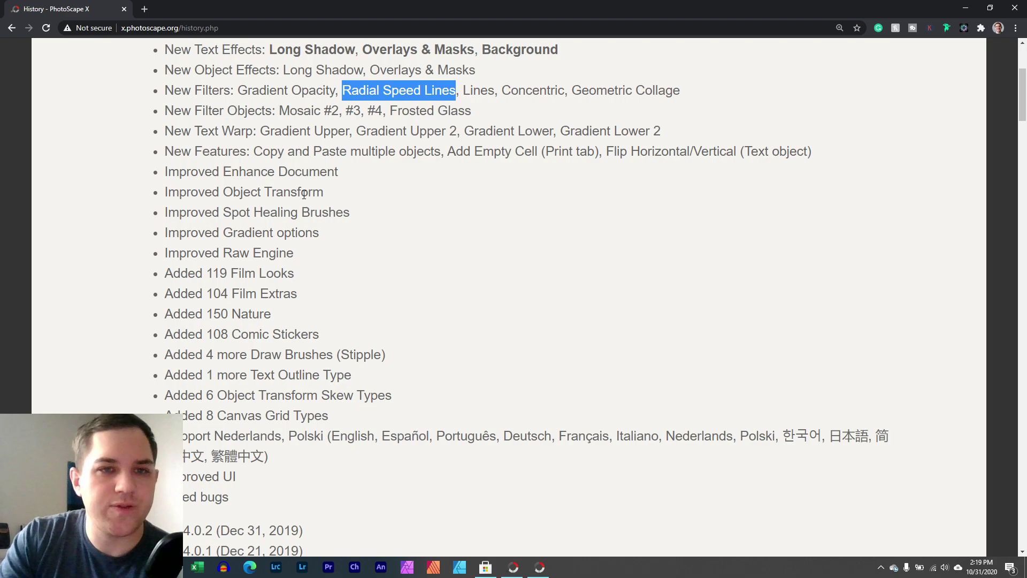
pyautogui.click(965, 8)
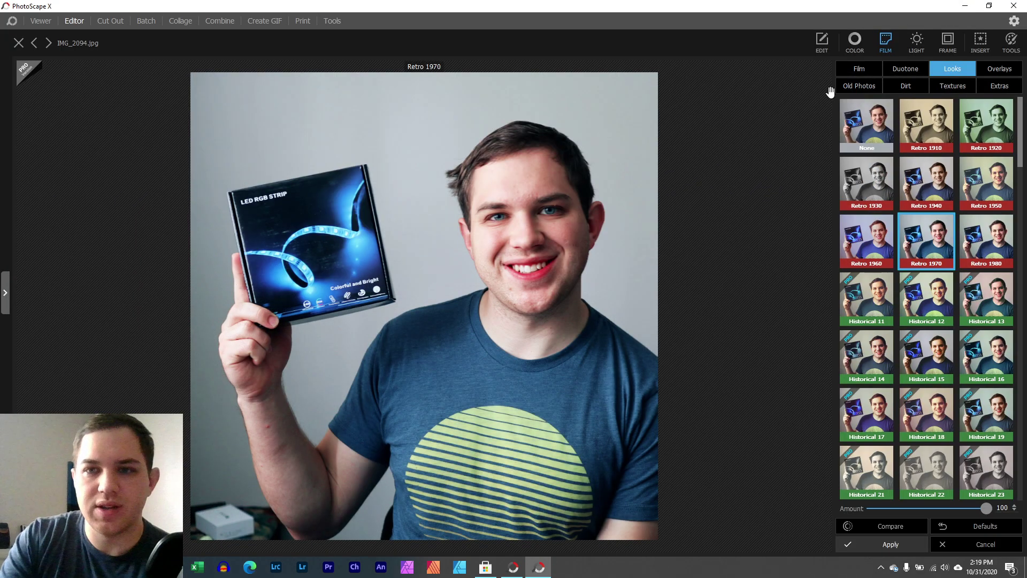
pyautogui.click(982, 41)
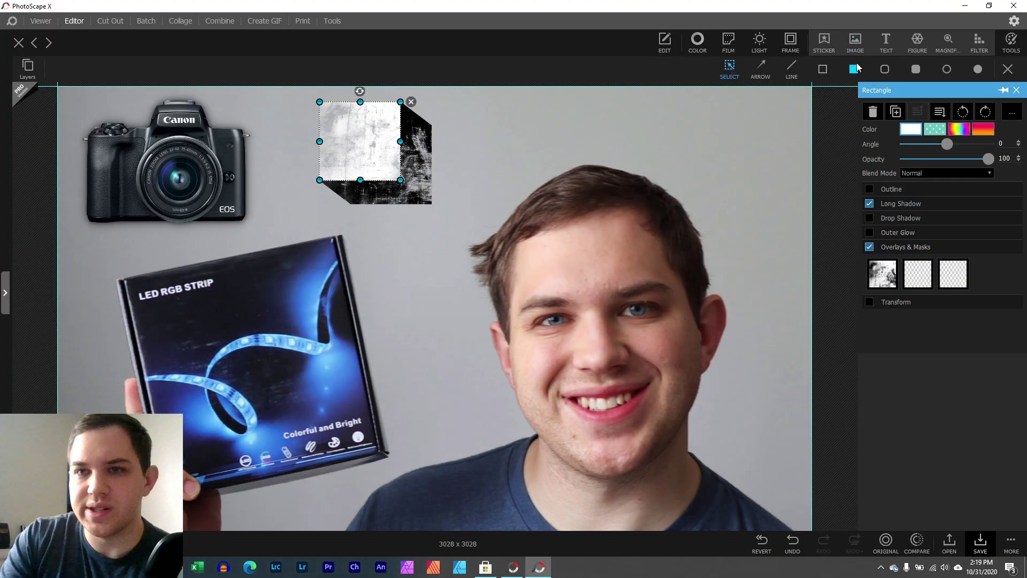
# Insert a Mosaic #4 filter object, move it over the man's head, and enlarge it to cover the whole face
pyautogui.click(978, 42)
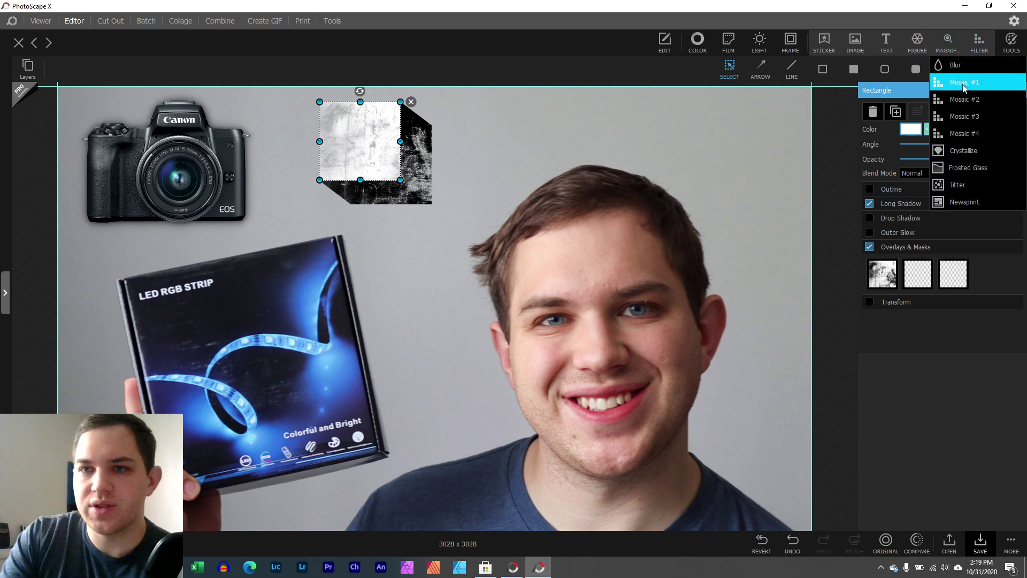
pyautogui.click(957, 104)
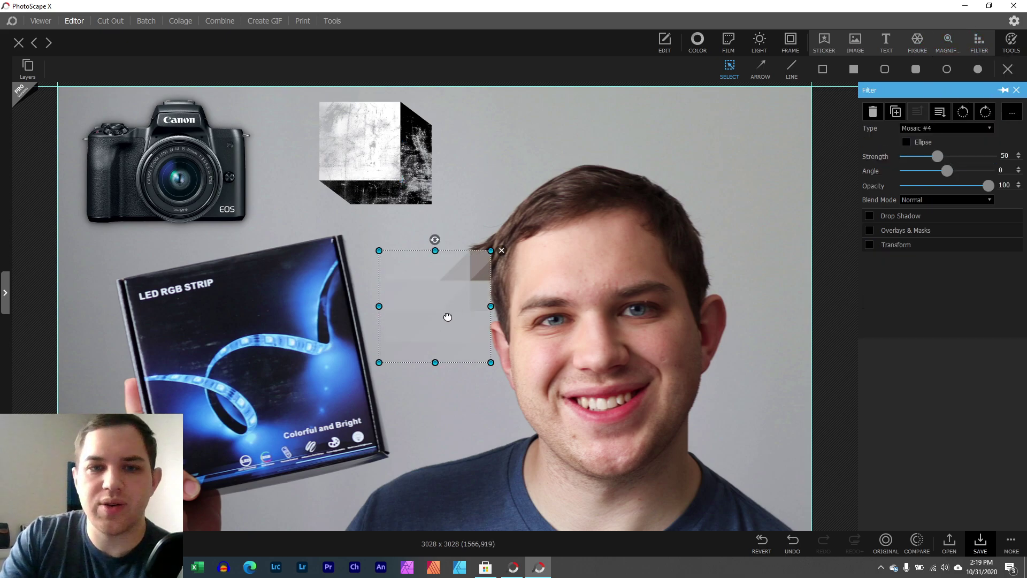
pyautogui.moveTo(447, 314); pyautogui.dragTo(526, 214)
pyautogui.moveTo(569, 261); pyautogui.dragTo(737, 499)
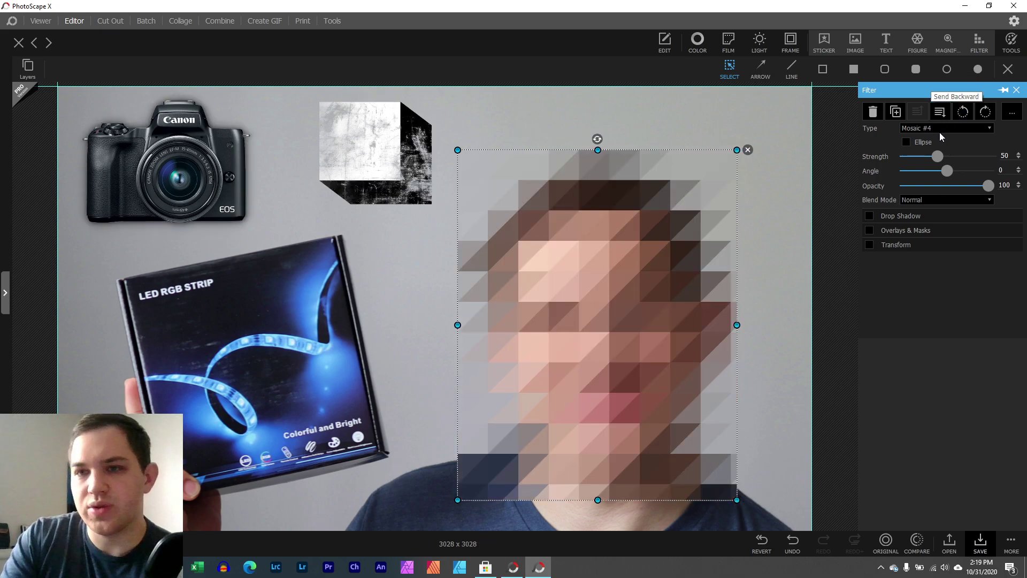
# Try the Mosaic #2, Mosaic #1 and Mosaic #3 types on the face filter, returning it to Mosaic #4
pyautogui.click(939, 128)
pyautogui.click(940, 163)
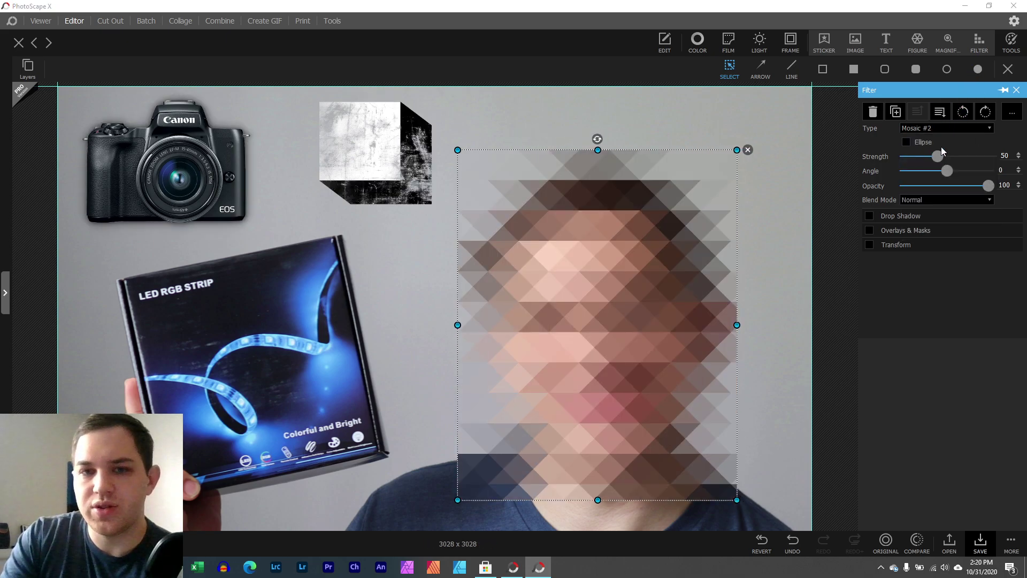
pyautogui.click(944, 129)
pyautogui.click(932, 153)
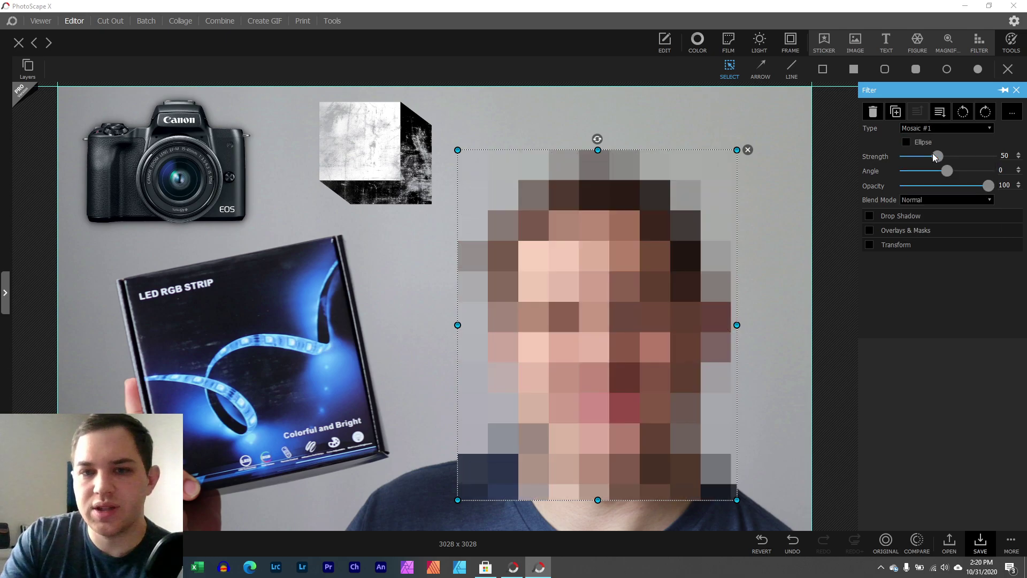
pyautogui.click(940, 129)
pyautogui.click(932, 175)
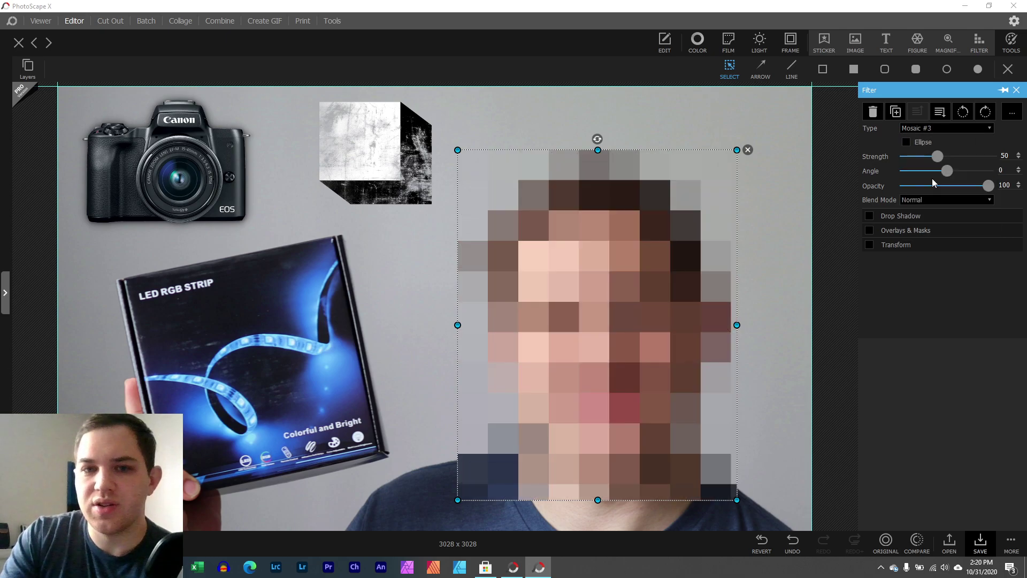
pyautogui.click(942, 126)
pyautogui.click(934, 187)
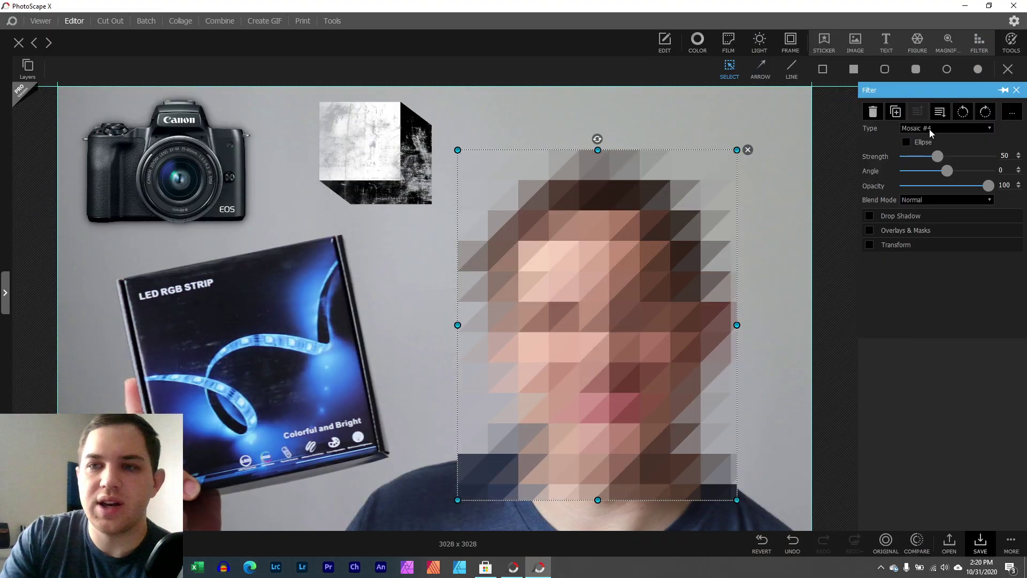
# Set the face filter's type to Newsprint, check the browser's version history, and change the type to Frosted Glass
pyautogui.click(933, 129)
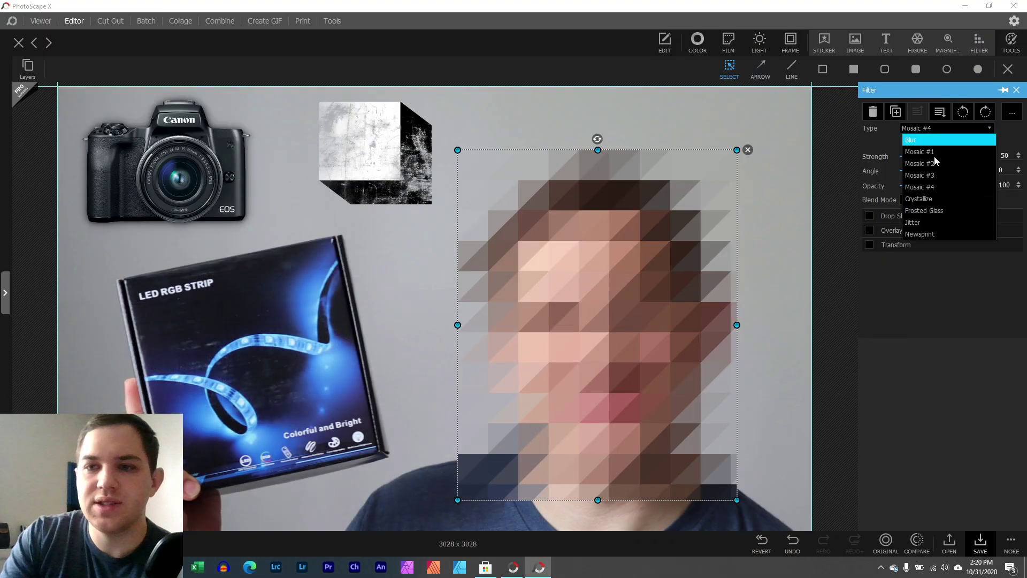
pyautogui.click(949, 234)
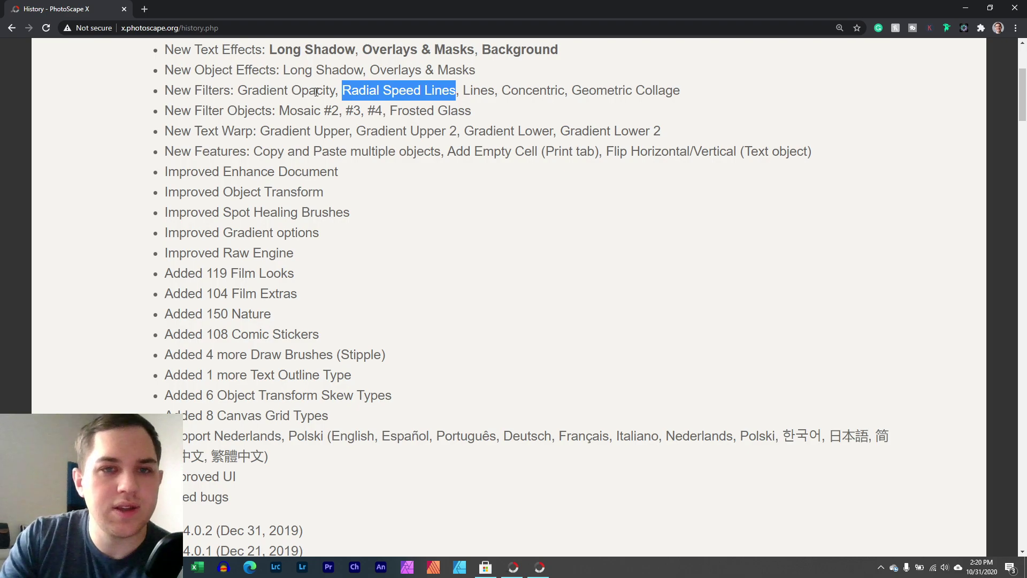
pyautogui.click(360, 173)
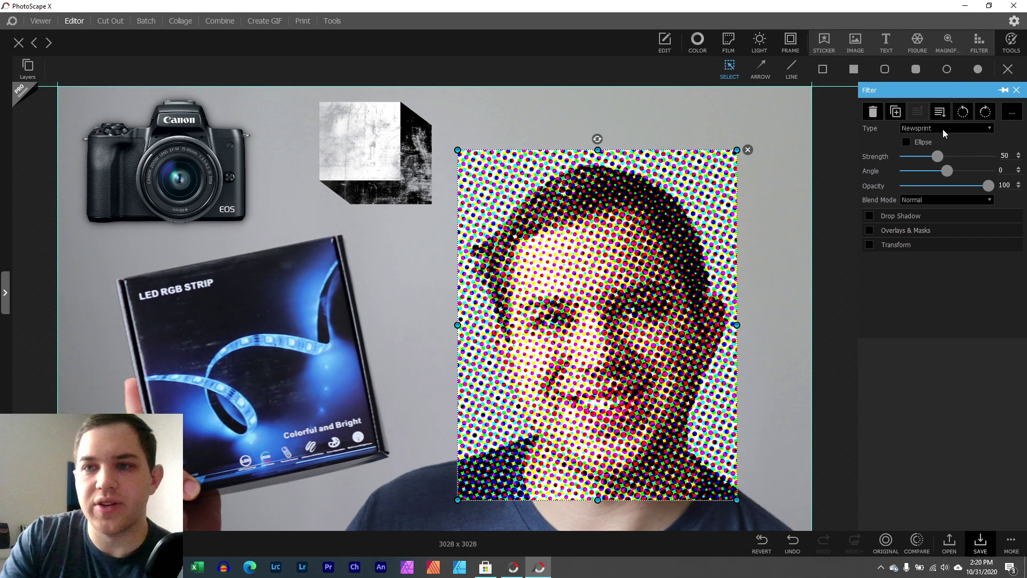
pyautogui.click(942, 130)
pyautogui.click(928, 210)
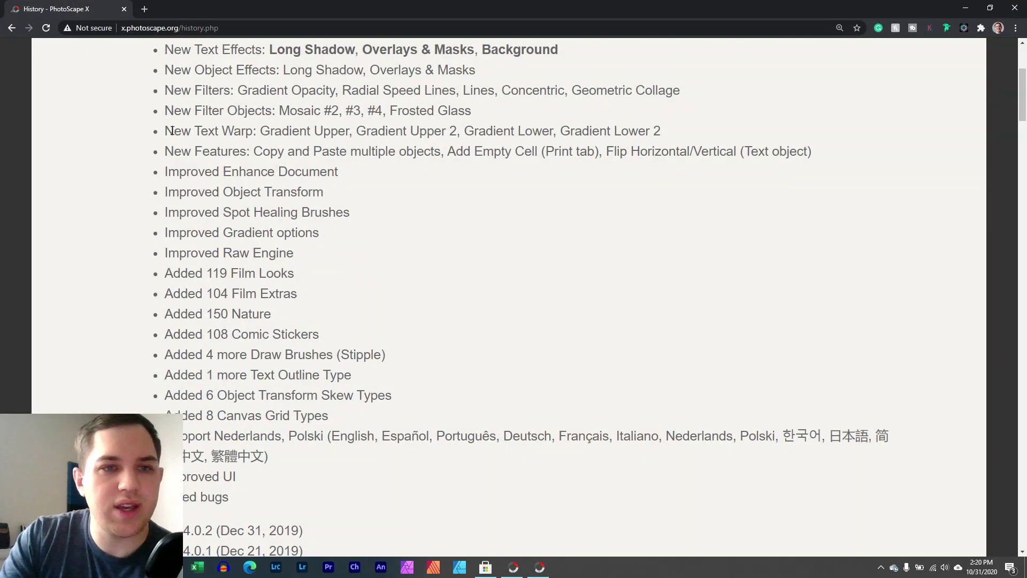
# Highlight the Gradient Upper and Gradient Lower text warp names in the browser's version history, and return to PhotoScape X
pyautogui.moveTo(262, 131); pyautogui.dragTo(683, 138)
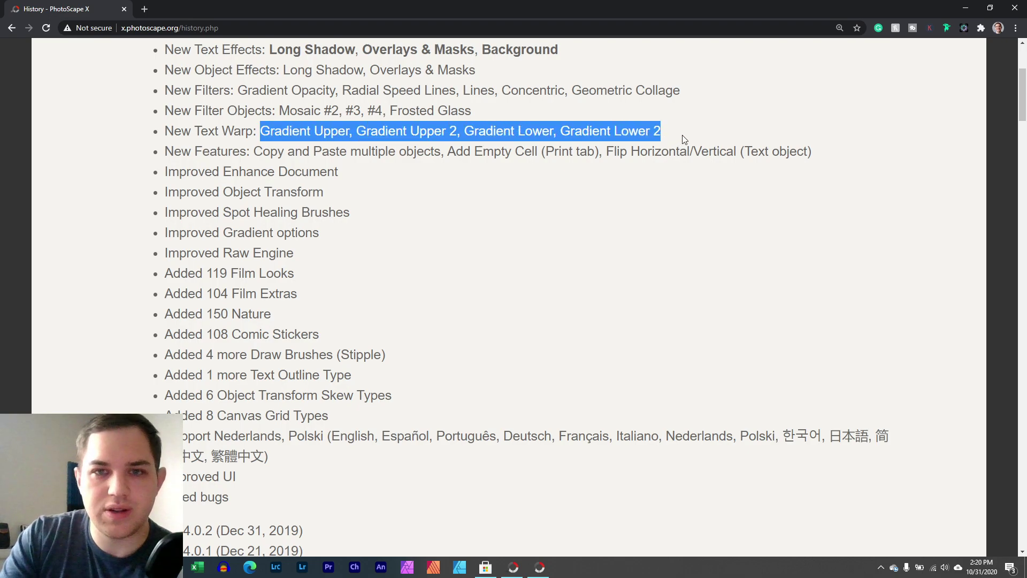
pyautogui.click(975, 12)
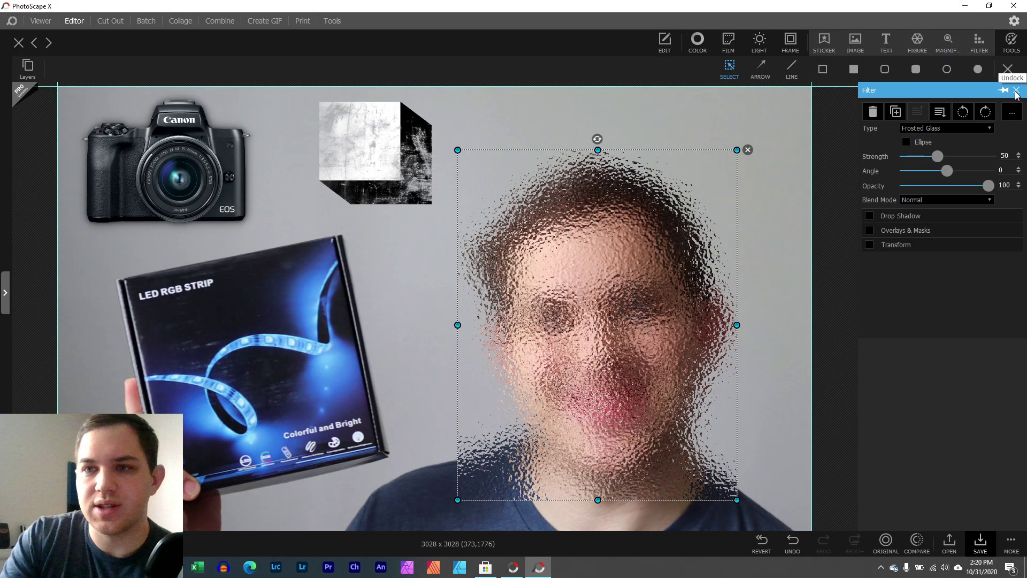
# Delete the Frosted Glass filter over the face and the textured rectangle beside the camera image
pyautogui.click(848, 127)
pyautogui.click(717, 168)
pyautogui.click(747, 150)
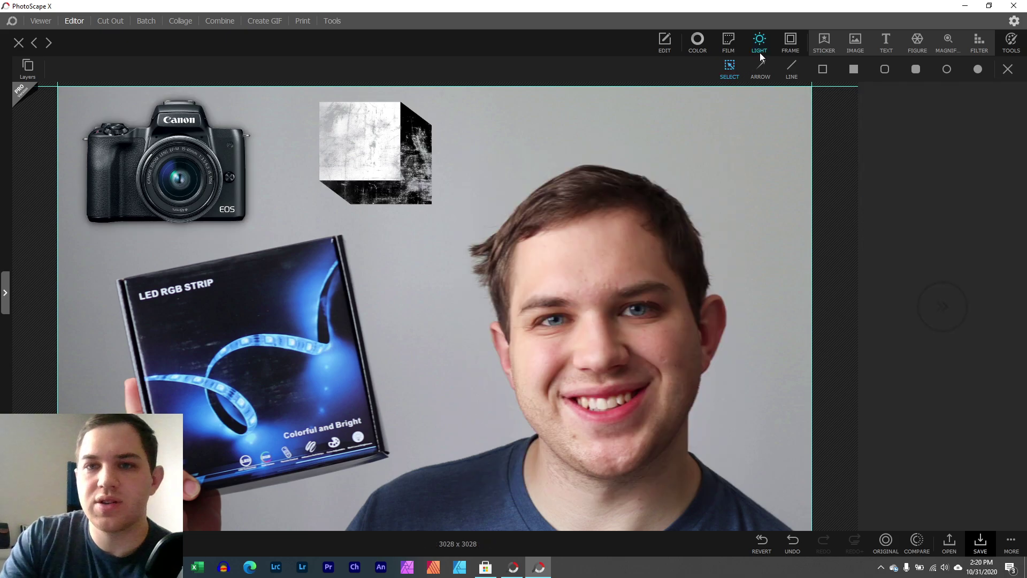
pyautogui.moveTo(384, 144); pyautogui.dragTo(352, 161)
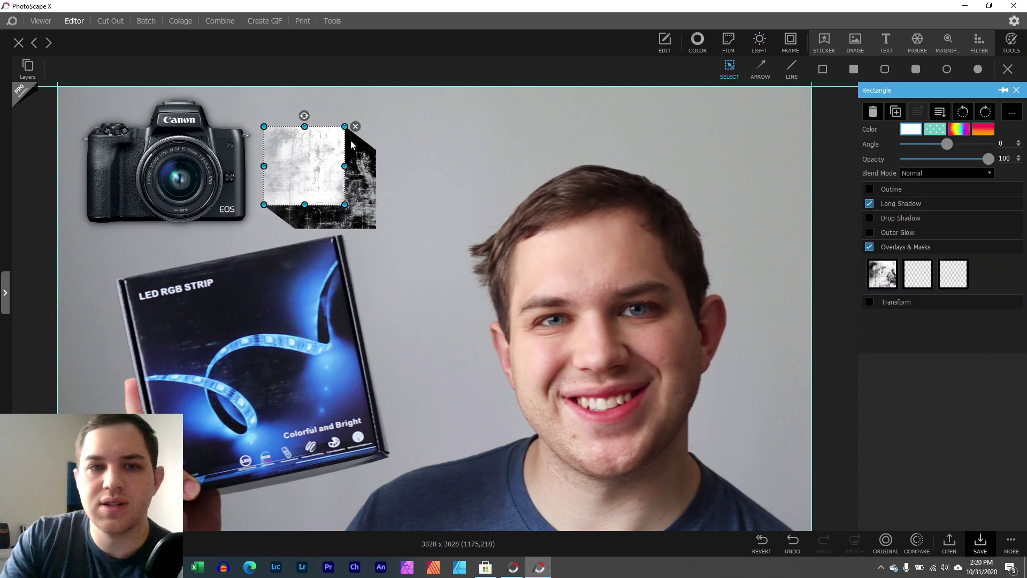
pyautogui.click(377, 118)
# Add a text object beside the camera image and turn off its background
pyautogui.click(886, 37)
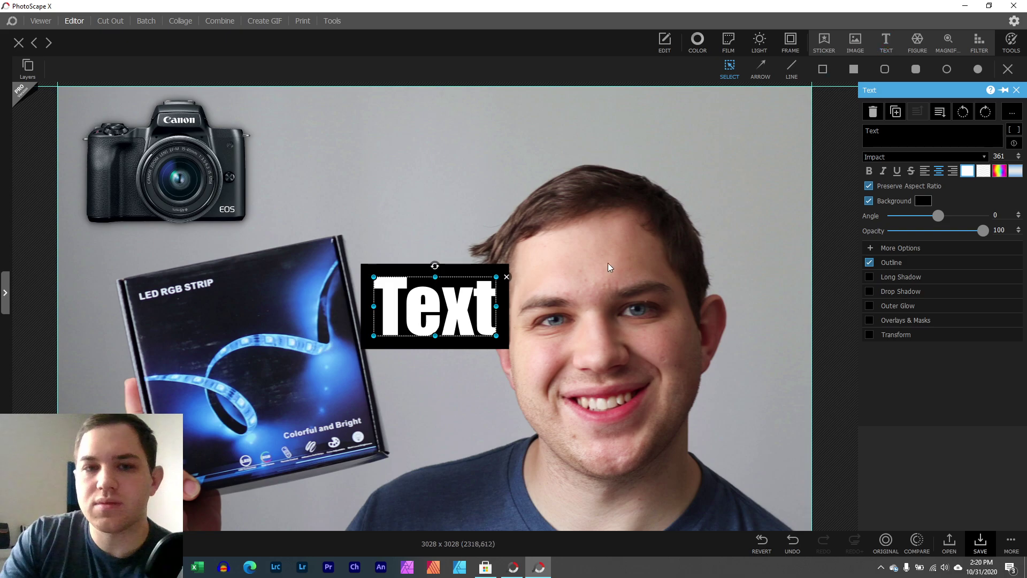
pyautogui.moveTo(460, 316); pyautogui.dragTo(400, 181)
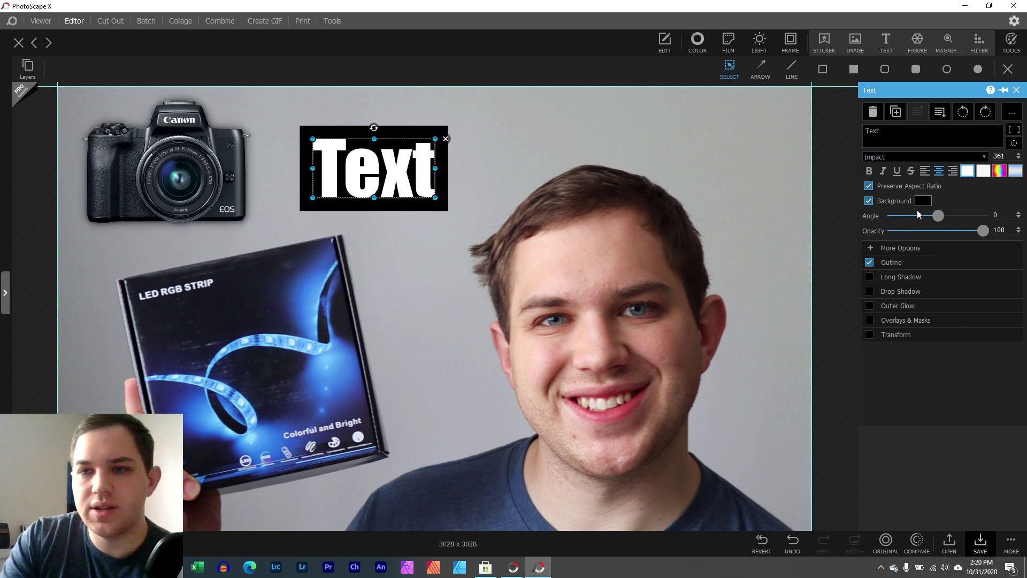
pyautogui.click(870, 248)
pyautogui.click(872, 248)
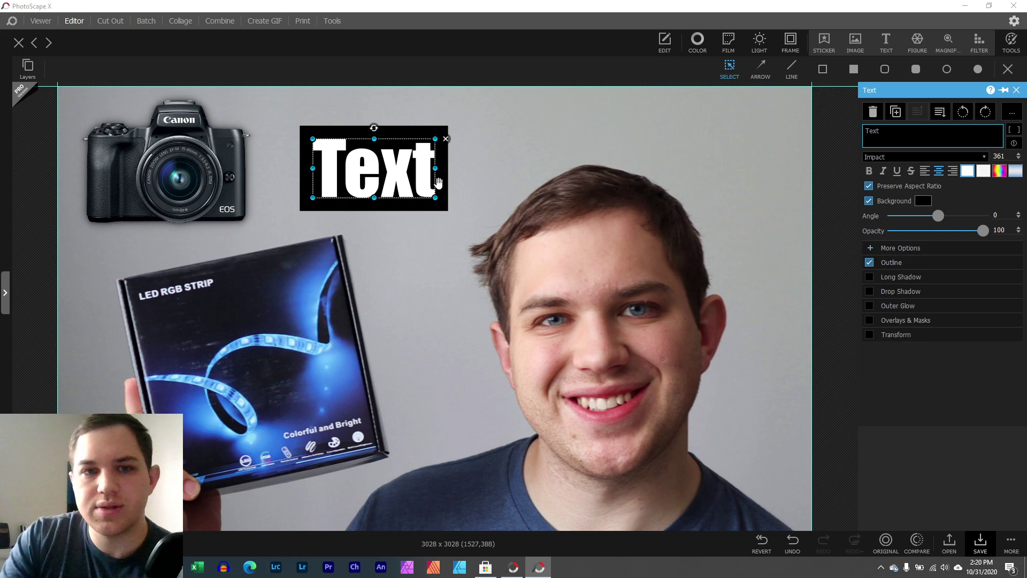
pyautogui.click(869, 202)
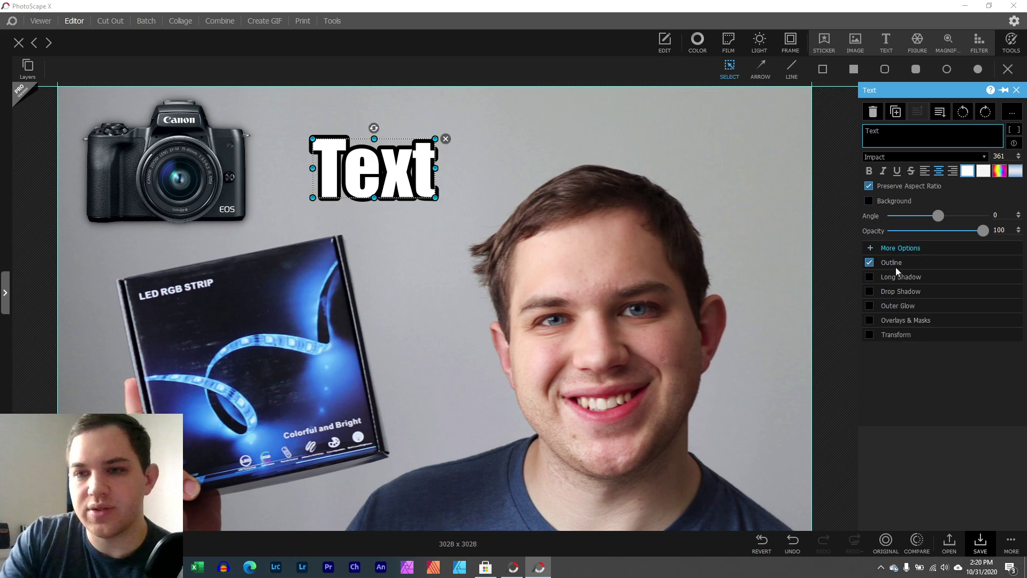
# Look through the text object's Overlays & Masks, Outer Glow, Outline and More Options settings
pyautogui.click(896, 321)
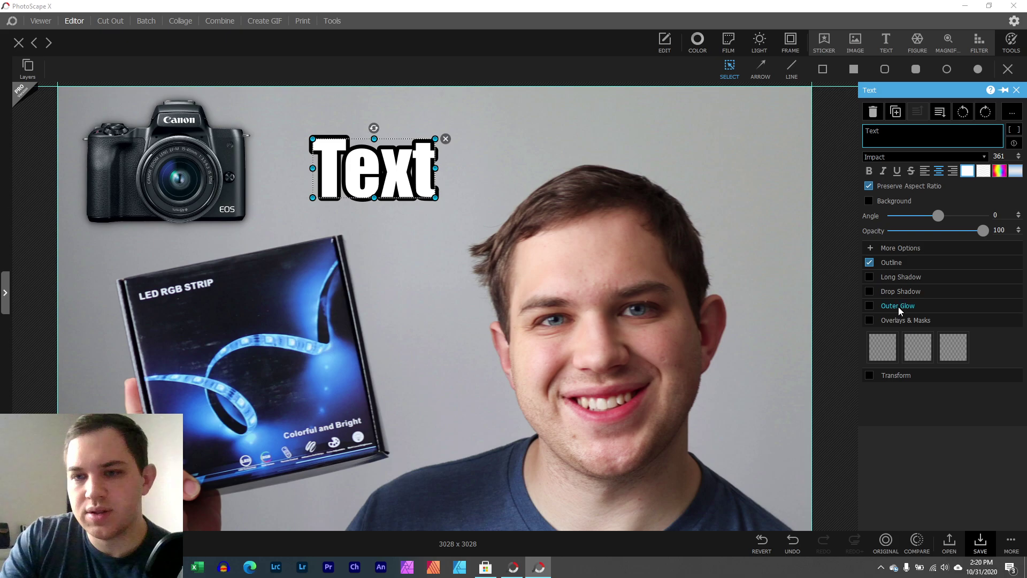
pyautogui.click(898, 306)
pyautogui.click(904, 263)
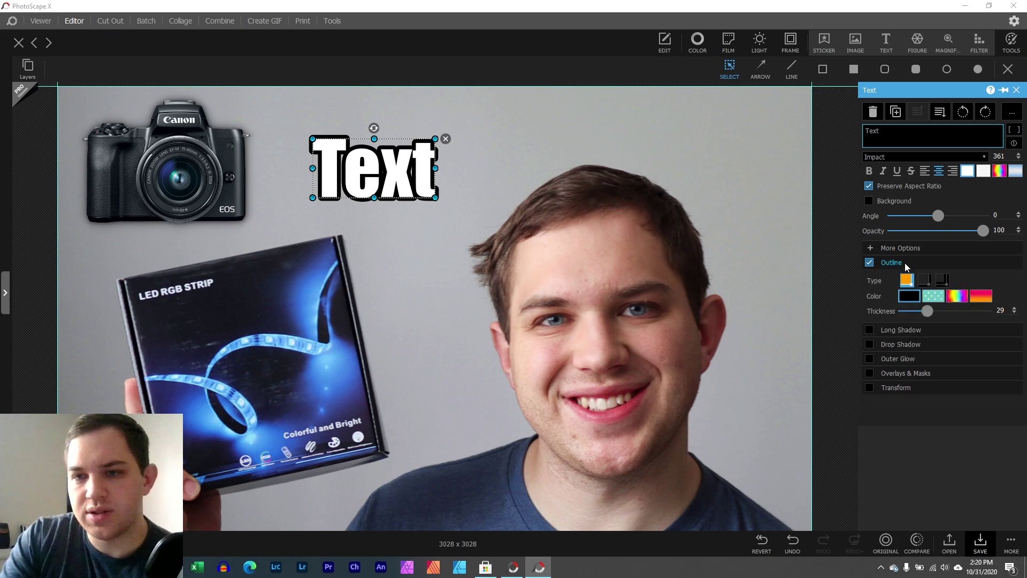
pyautogui.click(907, 250)
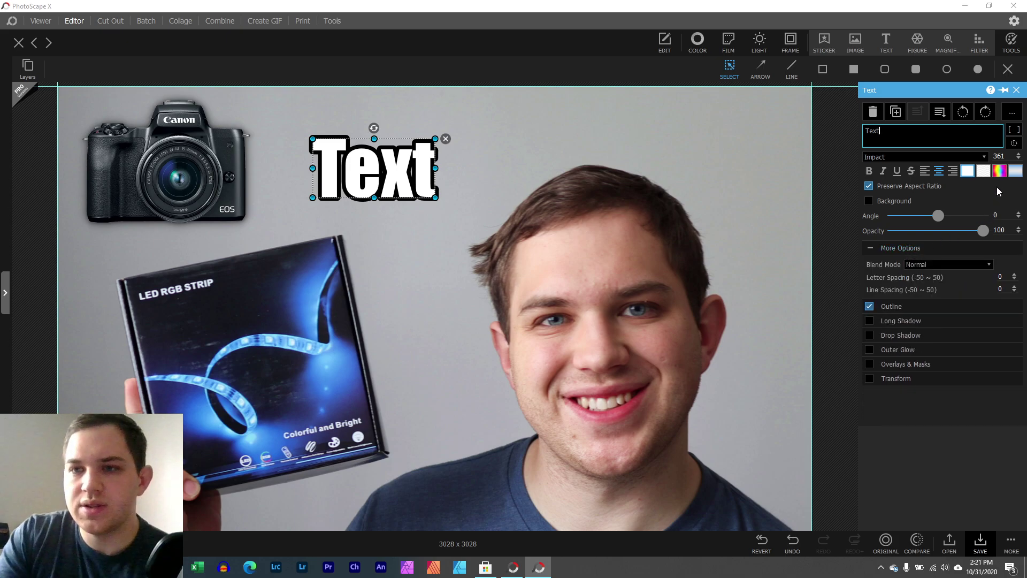
# Examine the text object's additional commands, symbol set and insertable photo metadata fields
pyautogui.click(1012, 112)
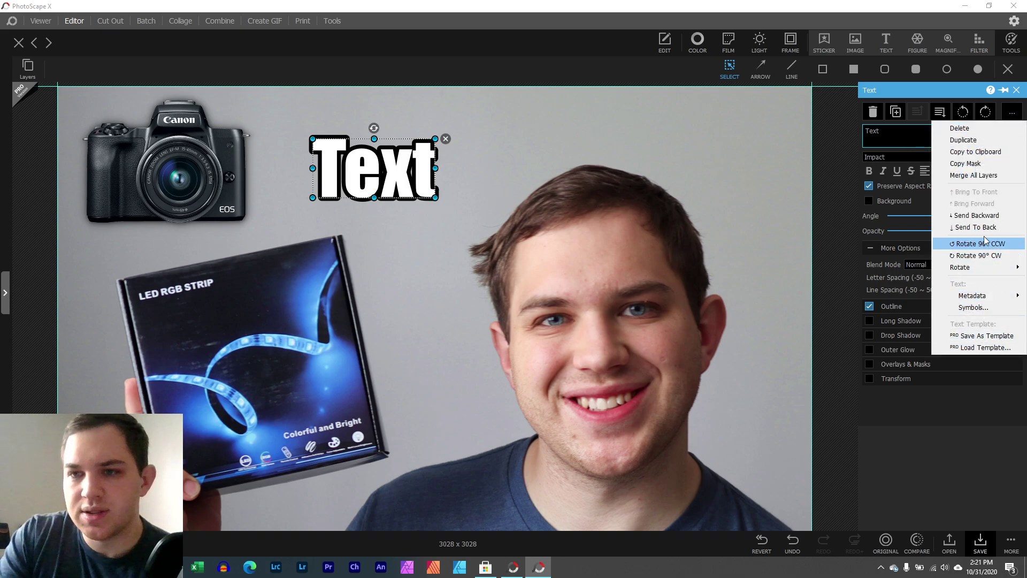
pyautogui.click(975, 152)
pyautogui.click(1013, 130)
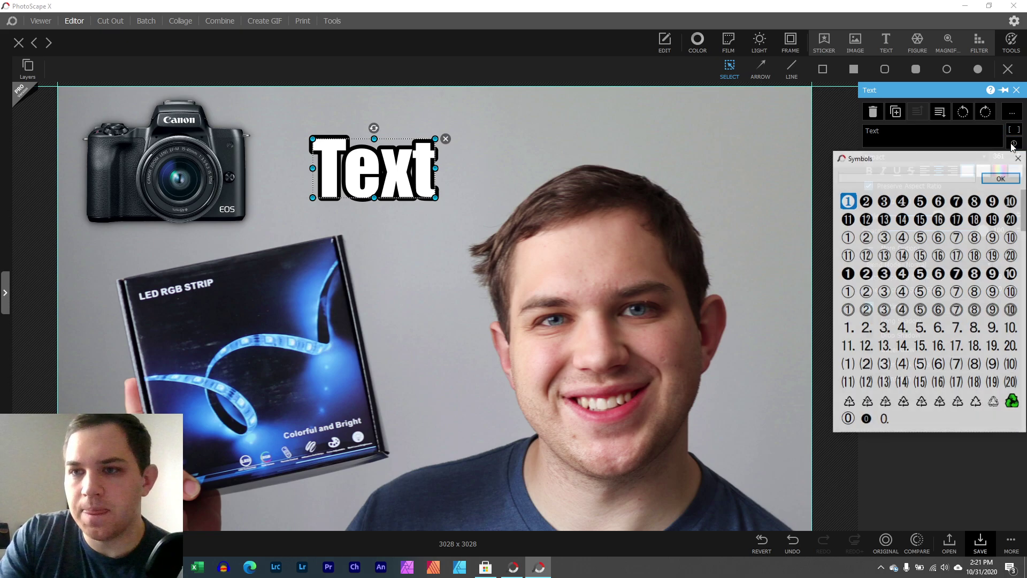
pyautogui.click(1017, 132)
pyautogui.click(1017, 132)
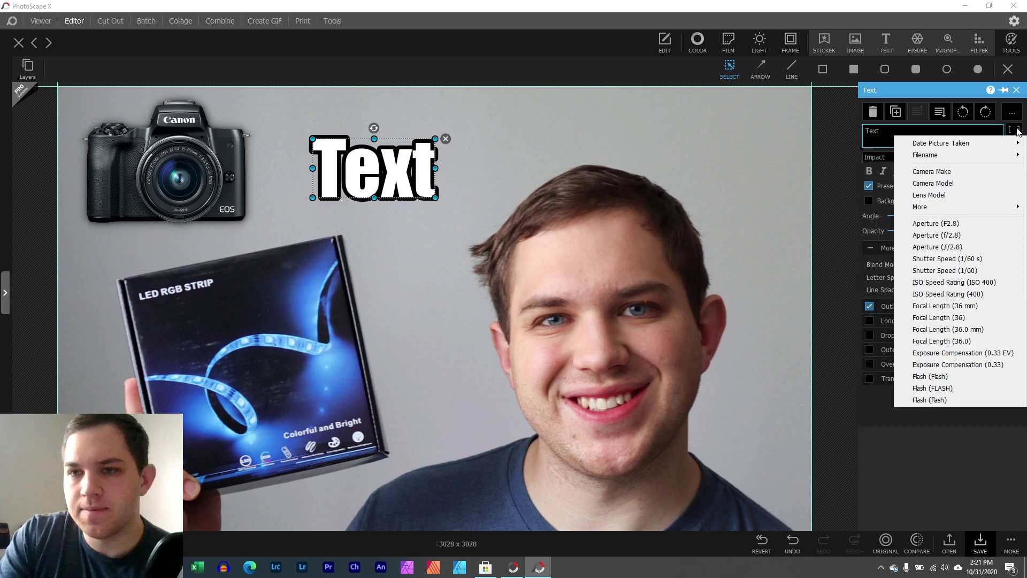
pyautogui.moveTo(956, 211)
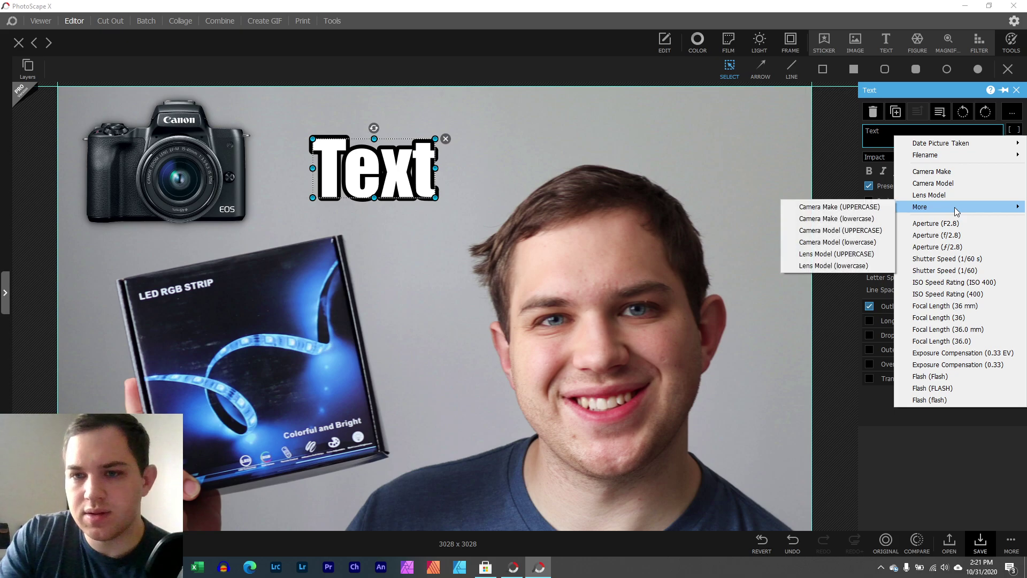
pyautogui.moveTo(956, 154)
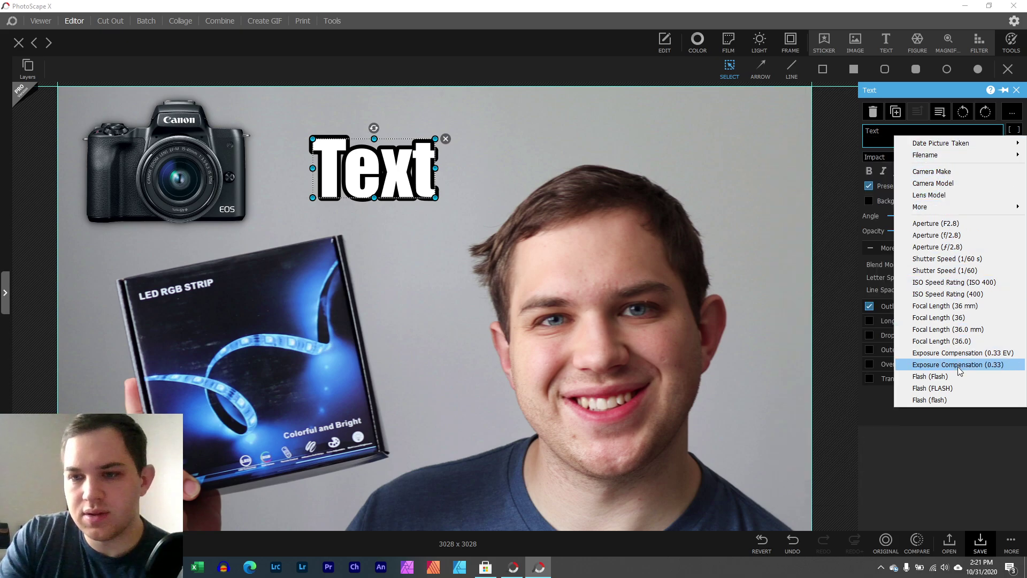
pyautogui.click(871, 442)
# Enlarge the text, extend it to "Textnb iuhiu" with a second line "ohiuiguiu", and move it lower on the photo
pyautogui.moveTo(436, 168); pyautogui.dragTo(495, 193)
pyautogui.click(934, 135)
pyautogui.write('nb  iuhiu')
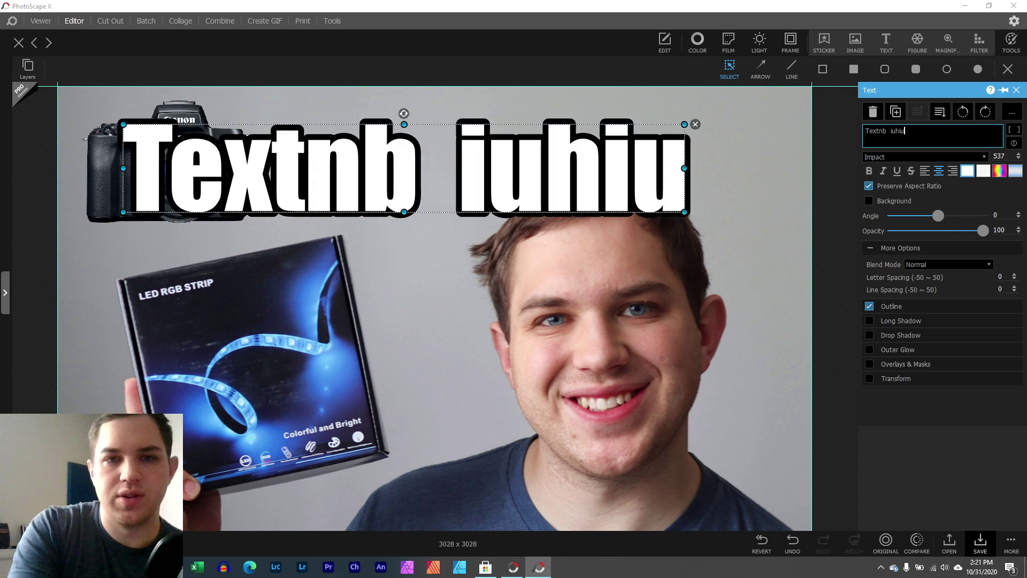
pyautogui.press('Return')
pyautogui.write('ohiuiguiu')
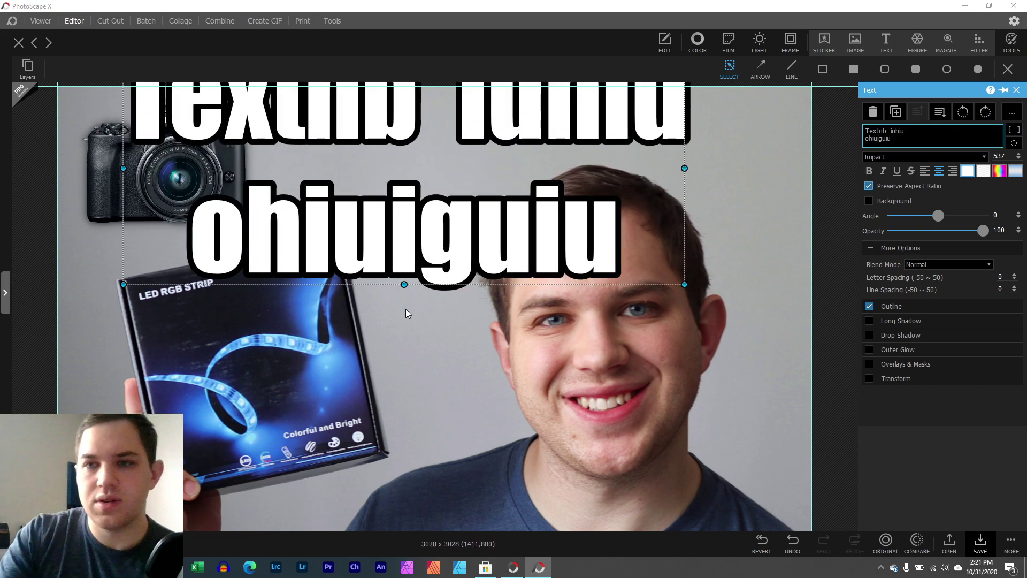
pyautogui.moveTo(537, 227); pyautogui.dragTo(579, 373)
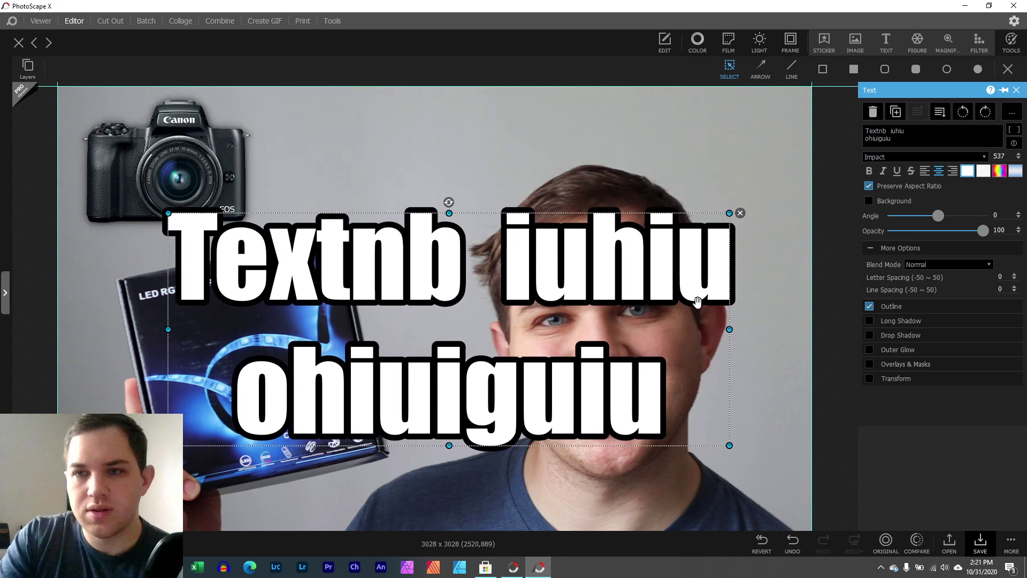
# Try the text formatting options and align the two text lines to the right
pyautogui.click(911, 171)
pyautogui.click(910, 169)
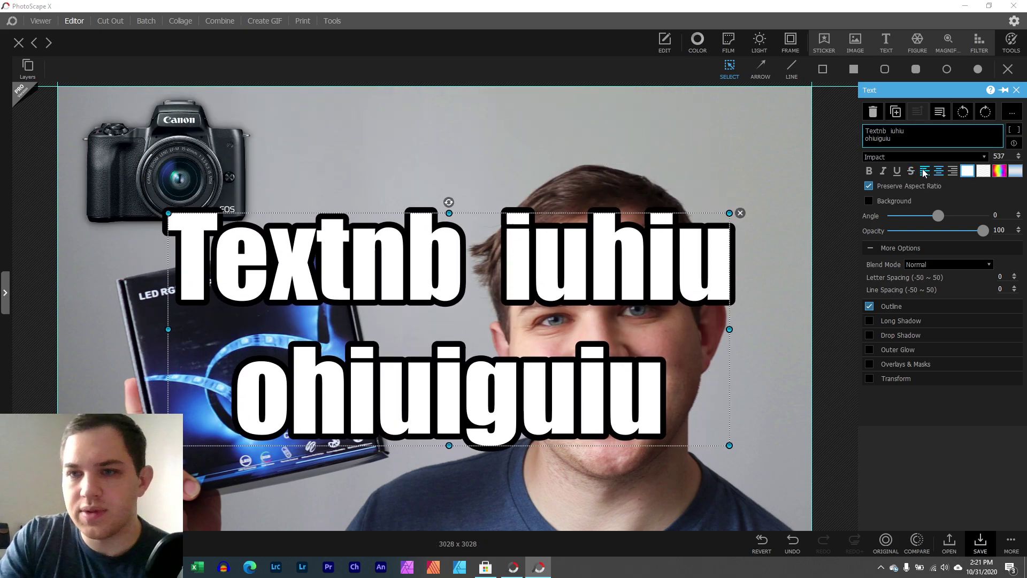
pyautogui.click(952, 170)
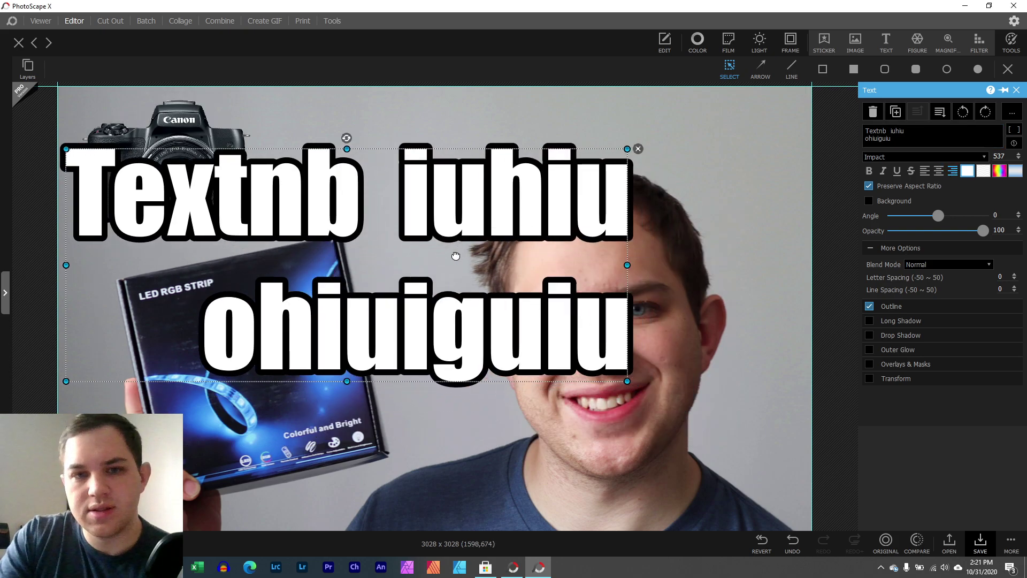
# Move the text near the photo's upper edge and enlarge it to size 622 so it overlaps the camera image
pyautogui.moveTo(456, 257); pyautogui.dragTo(578, 240)
pyautogui.scroll(-5, 82, 495)
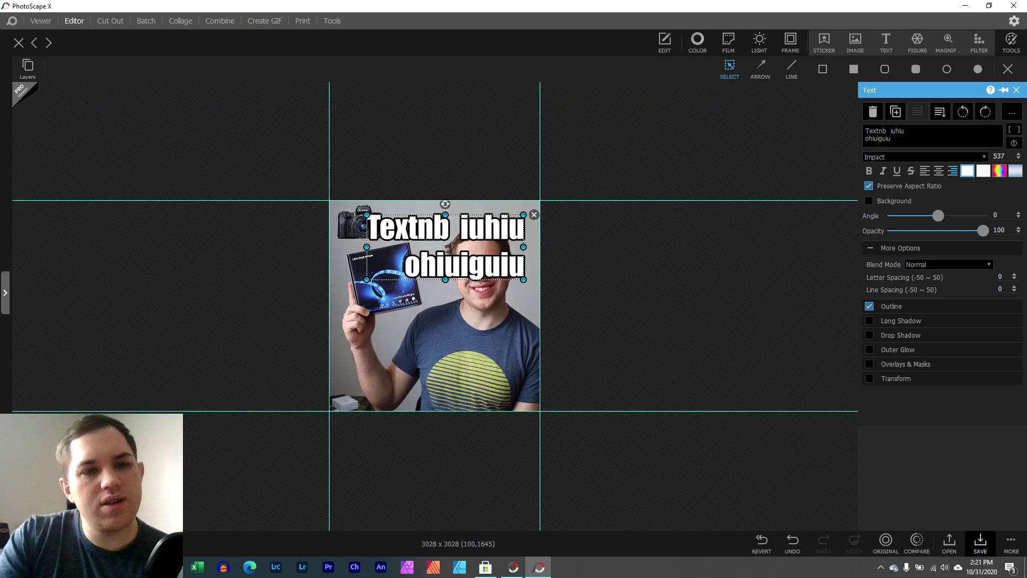
pyautogui.moveTo(450, 257)
pyautogui.mouseDown()
pyautogui.moveTo(252, 259)
pyautogui.moveTo(452, 254)
pyautogui.moveTo(461, 245)
pyautogui.moveTo(452, 248)
pyautogui.mouseUp()
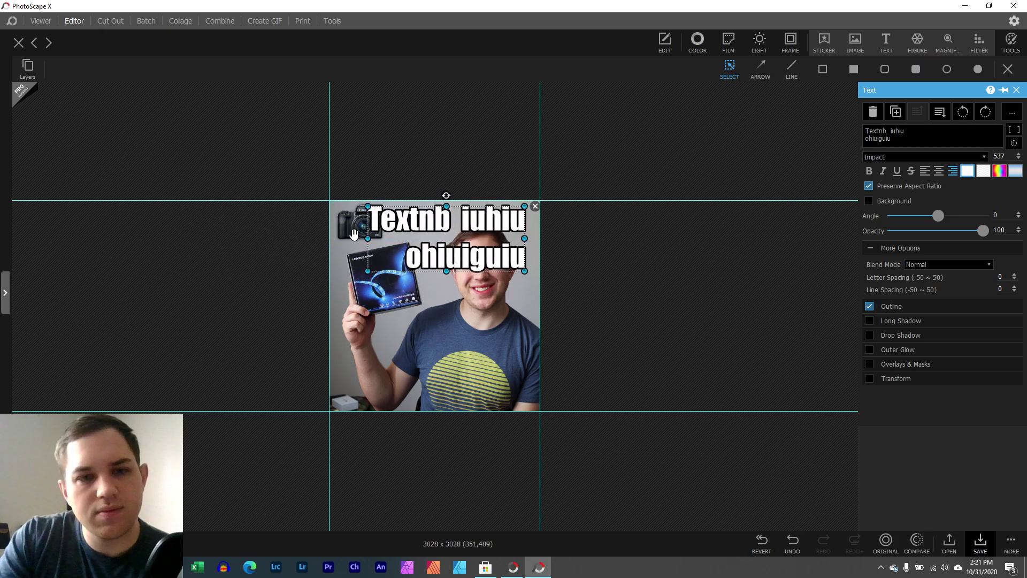
pyautogui.moveTo(367, 241); pyautogui.dragTo(337, 245)
pyautogui.click(340, 222)
pyautogui.click(406, 227)
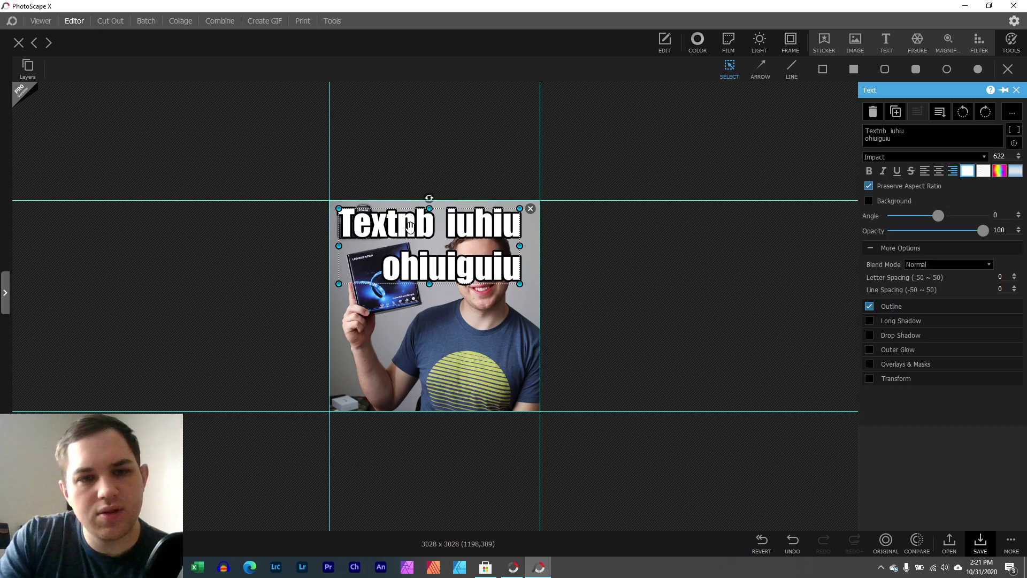
# Send the text behind the camera image, bring it forward again, and delete it
pyautogui.click(940, 112)
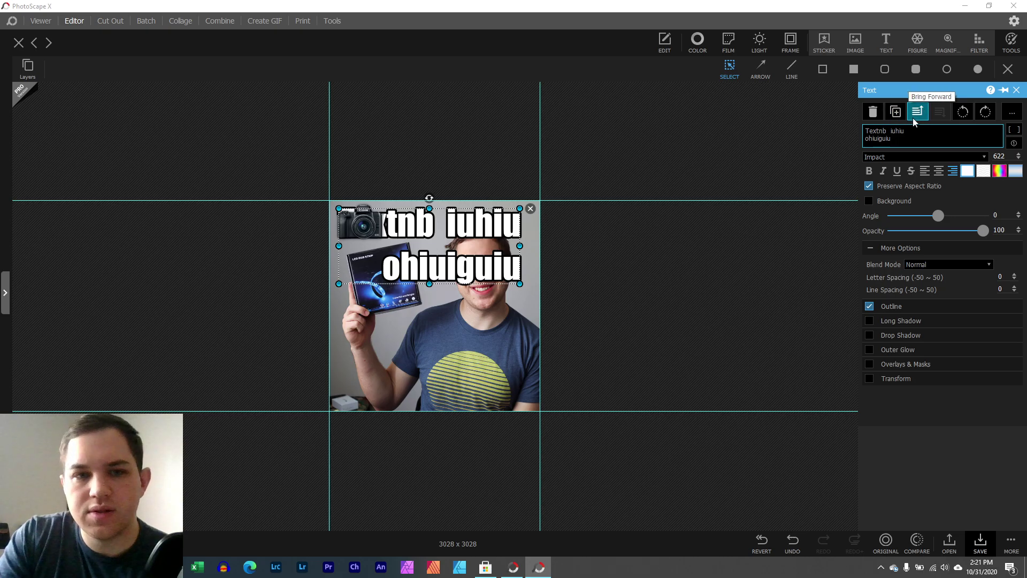
pyautogui.click(916, 113)
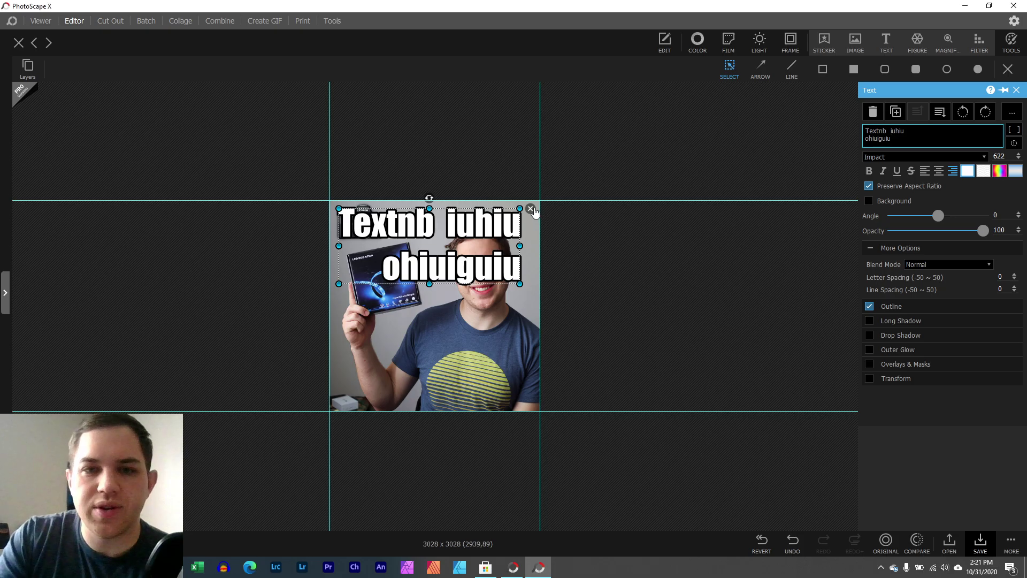
pyautogui.press('Delete')
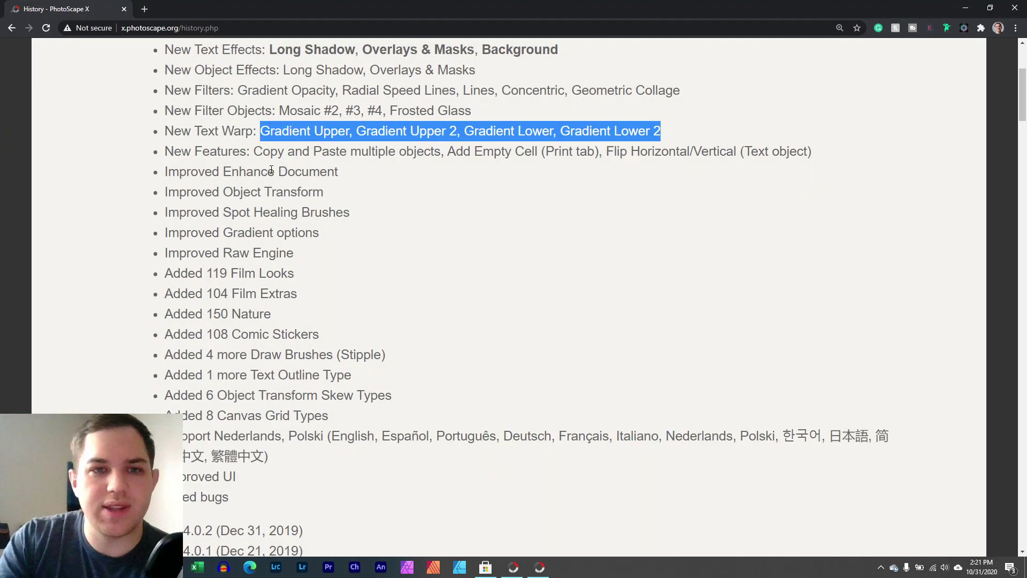
# Highlight the gradient warps under New Text Warp in the version history, and add a new text object to the photo in PhotoScape X
pyautogui.click(282, 130)
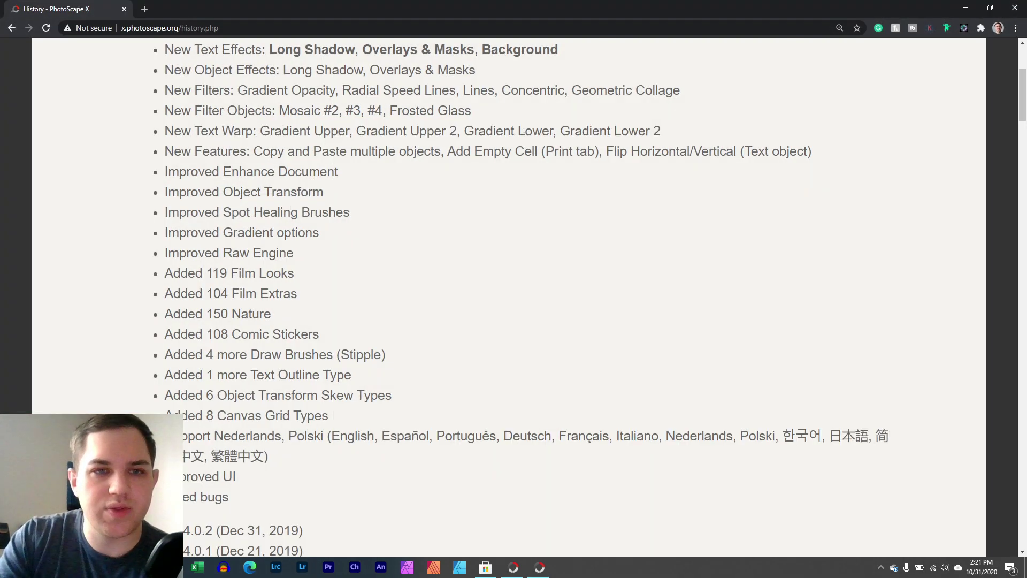
pyautogui.moveTo(255, 130); pyautogui.dragTo(477, 130)
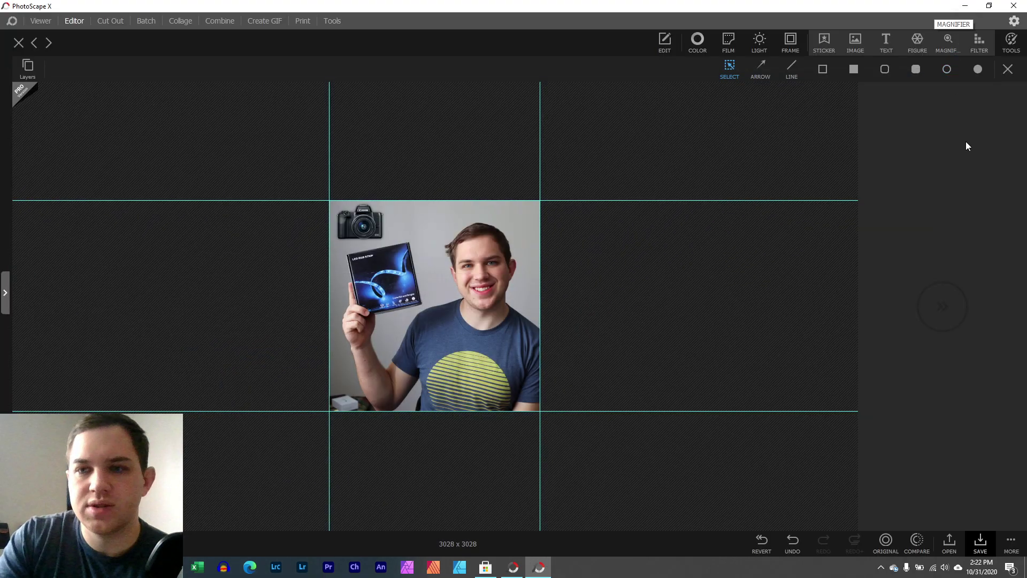
pyautogui.click(885, 40)
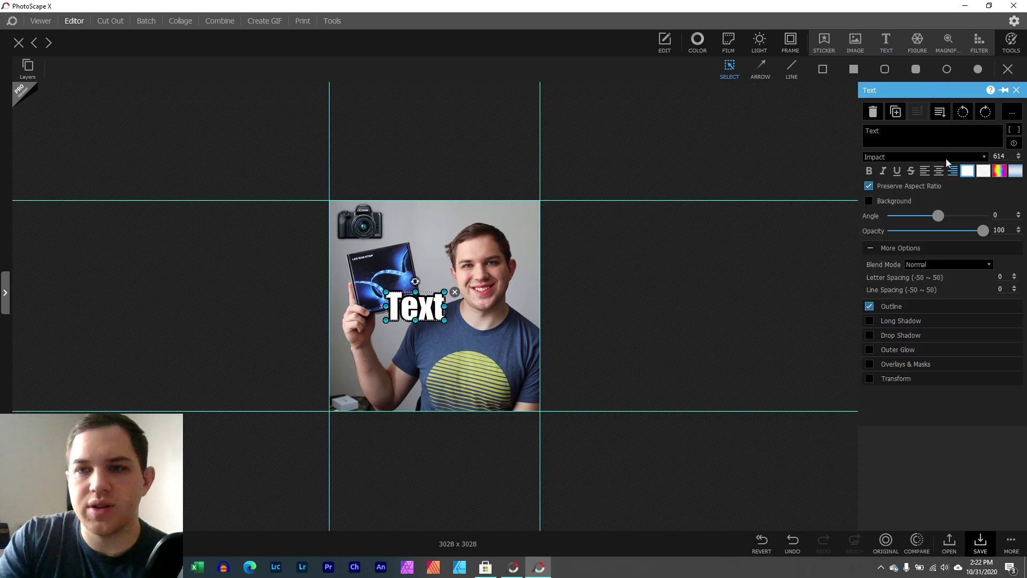
pyautogui.click(943, 157)
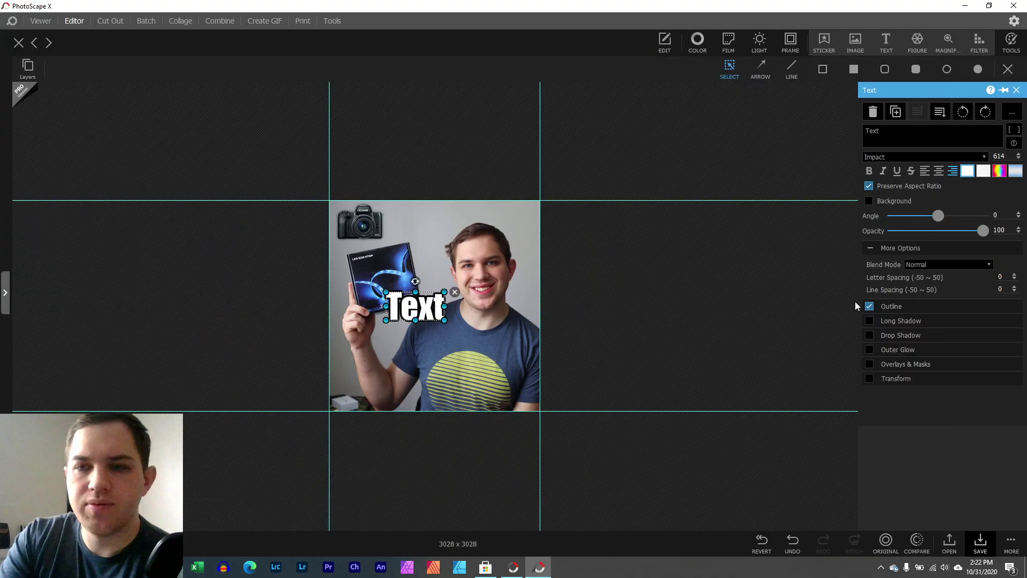
# Enable Transform for the text and open its Transform dialog, placing the dialog over the photo
pyautogui.click(897, 380)
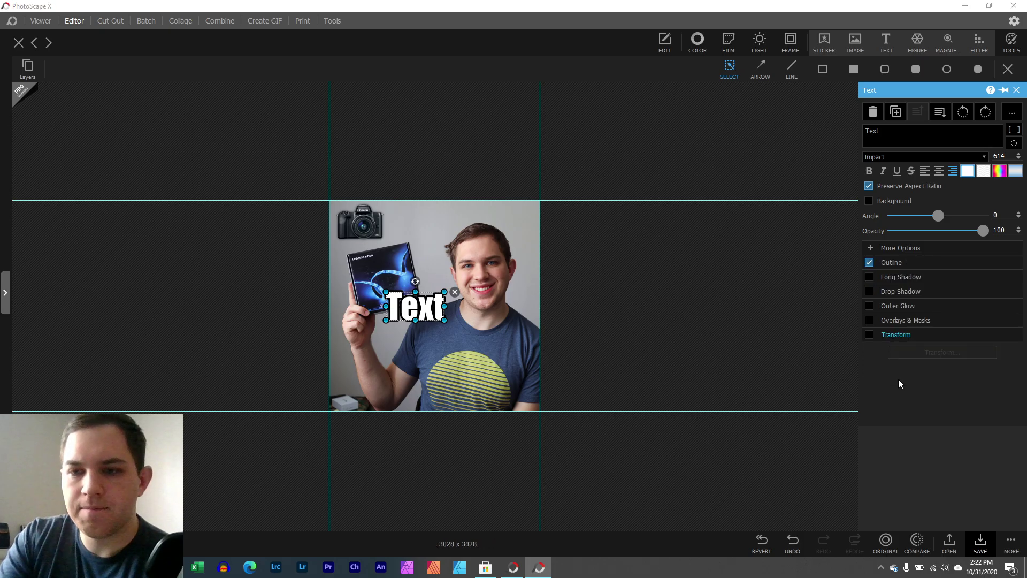
pyautogui.click(869, 335)
pyautogui.click(912, 352)
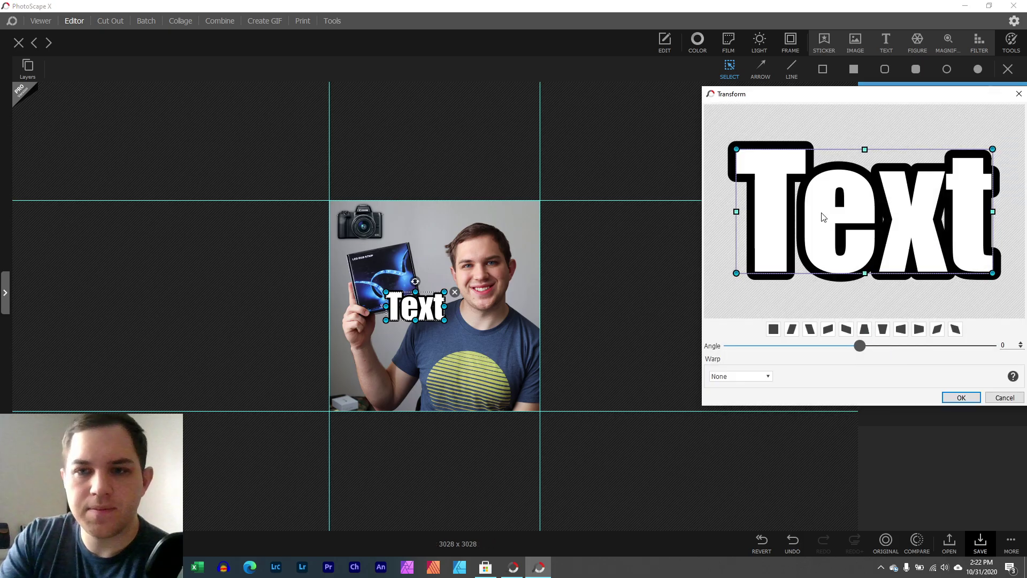
pyautogui.moveTo(826, 99); pyautogui.dragTo(515, 93)
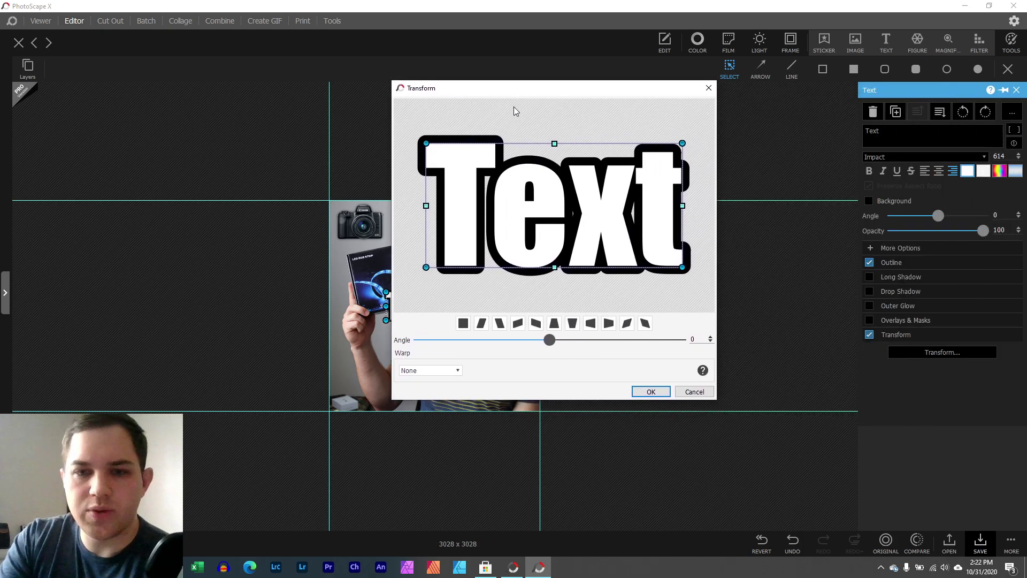
# Try the Amplify 2 warp on the text and look at its horizontal and vertical direction choices
pyautogui.click(425, 371)
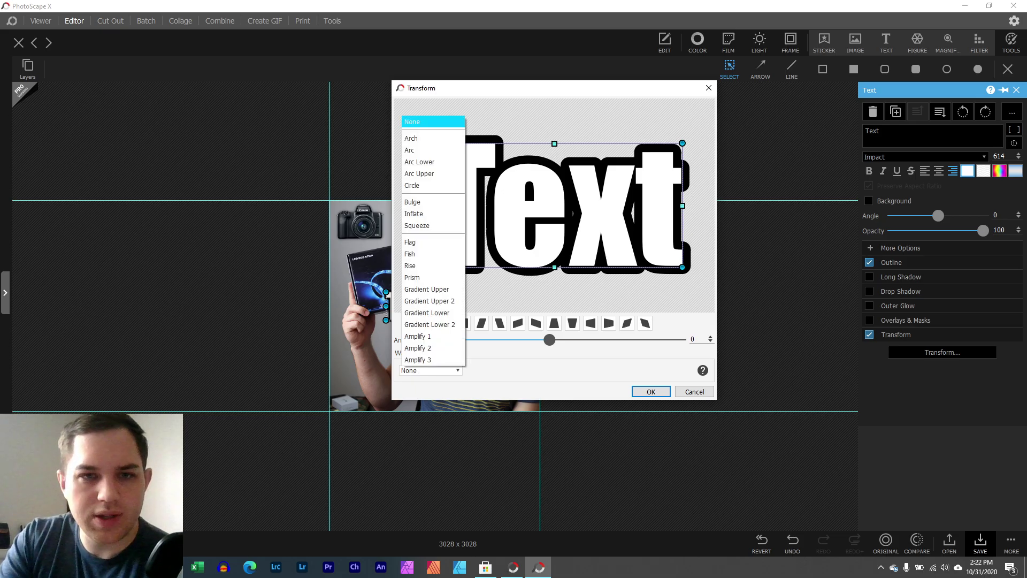
pyautogui.click(436, 348)
pyautogui.click(434, 386)
pyautogui.click(437, 386)
pyautogui.click(441, 382)
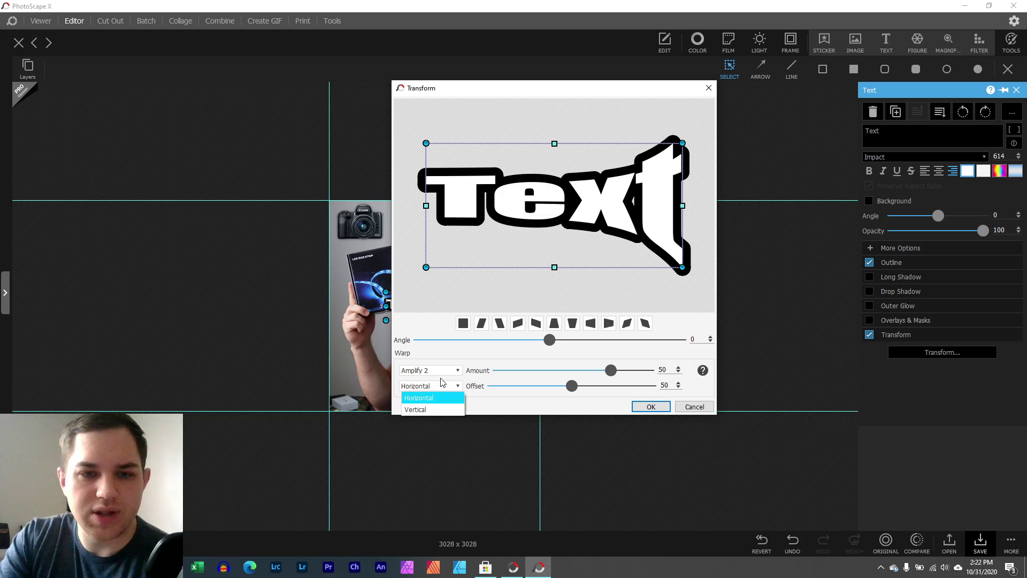
pyautogui.click(428, 370)
pyautogui.click(435, 346)
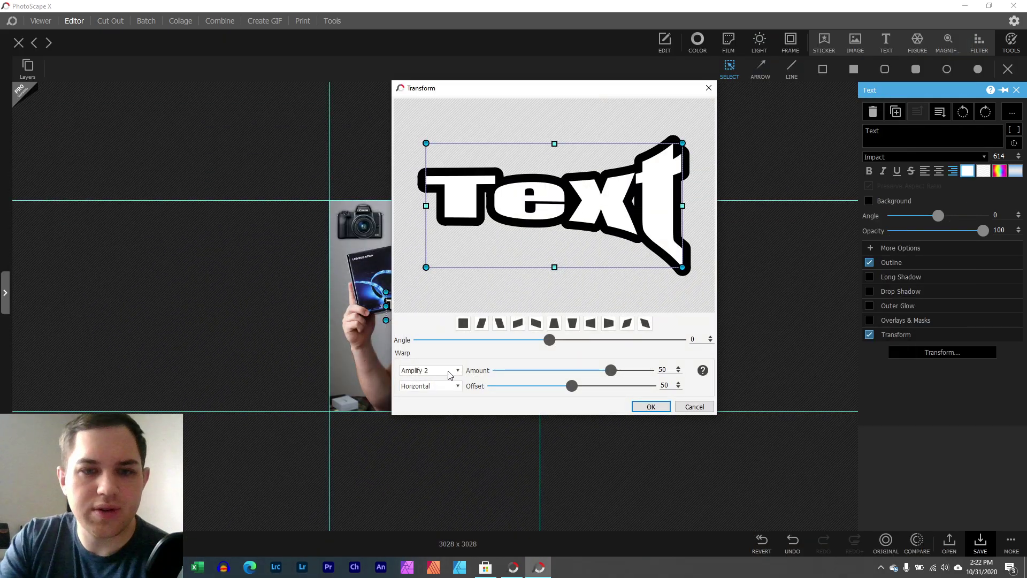
# Try the Gradient Upper and Gradient Lower warps on the text, comparing them with the version history list
pyautogui.click(450, 374)
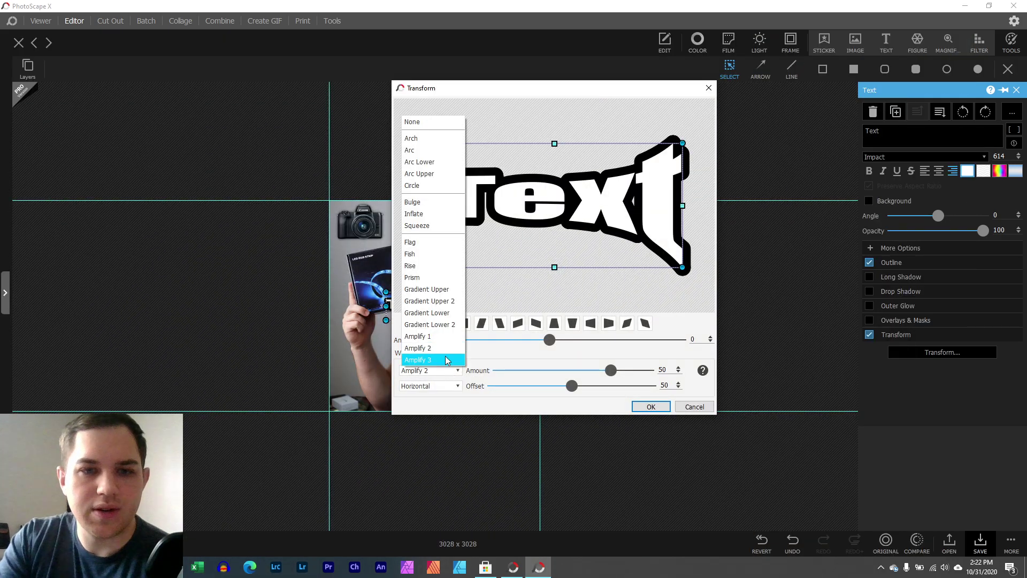
pyautogui.click(439, 292)
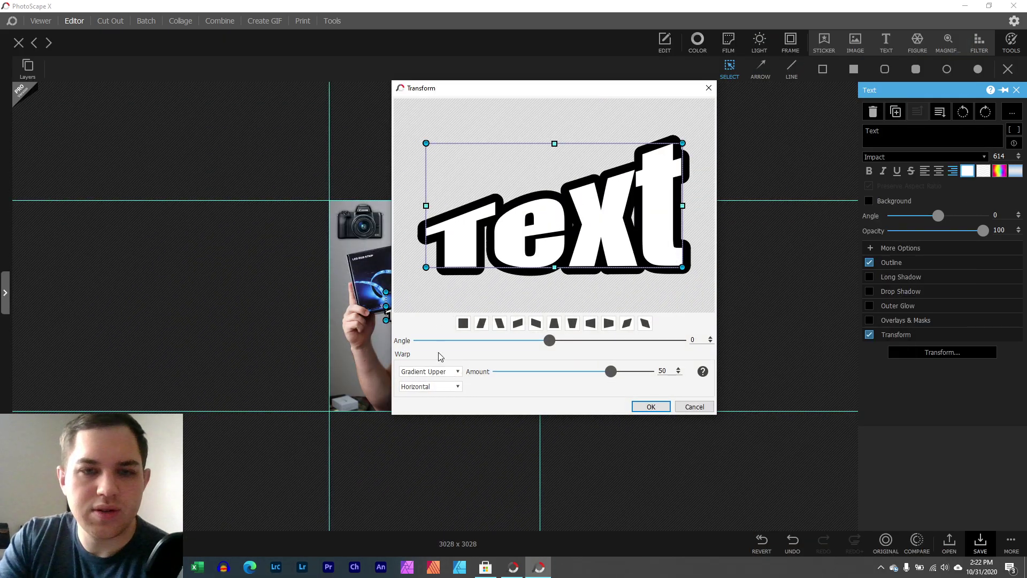
pyautogui.click(438, 374)
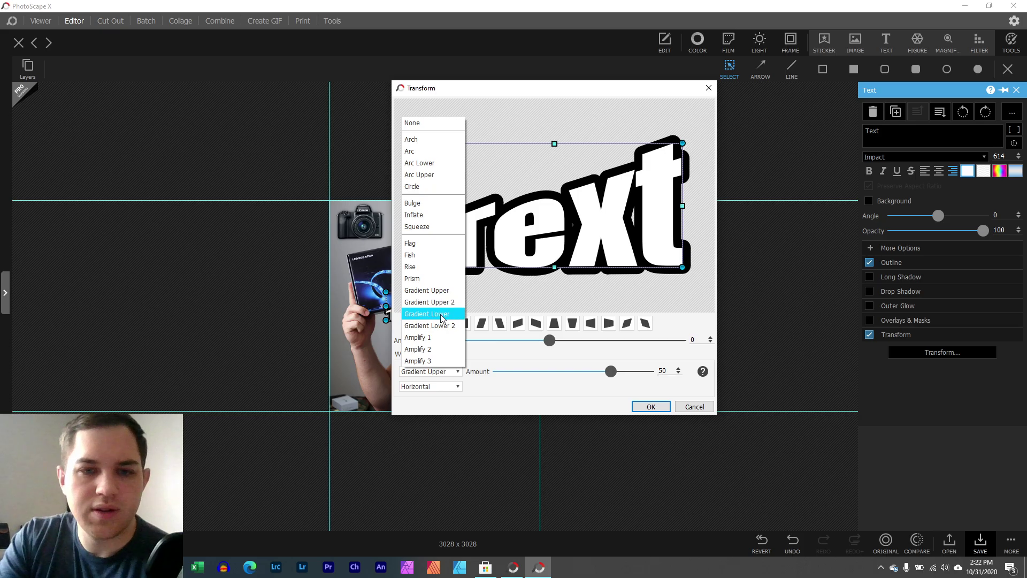
pyautogui.click(443, 315)
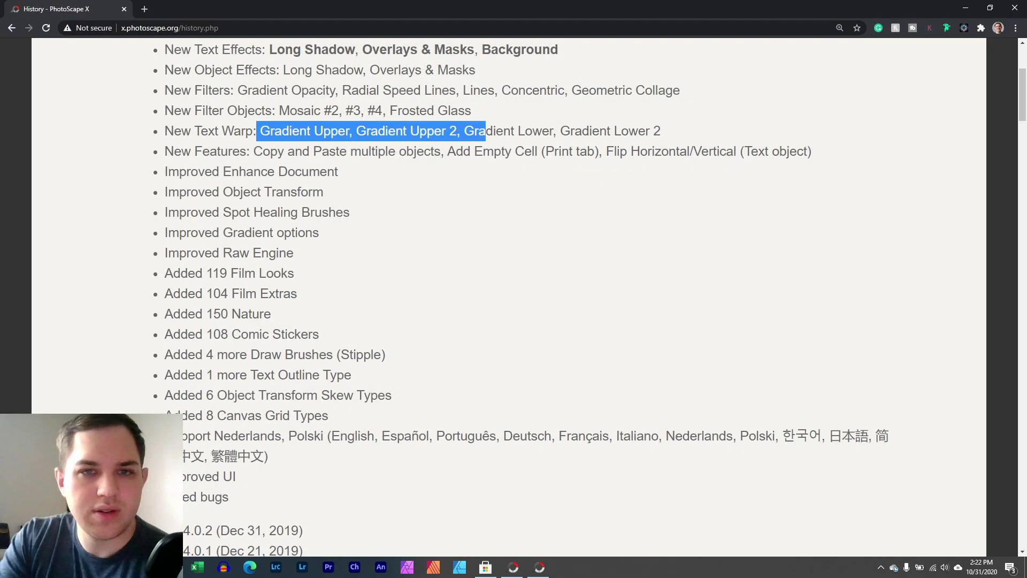
pyautogui.hotkey('alt', 'Tab')
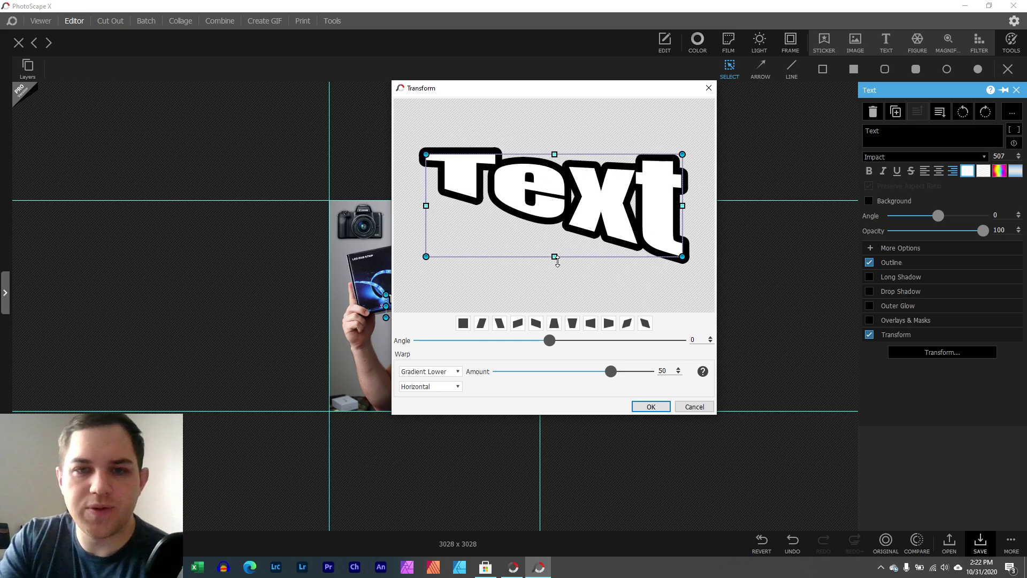
# Try several skew and perspective presets on the warped text and reset it to the unskewed shape
pyautogui.click(535, 322)
pyautogui.click(570, 323)
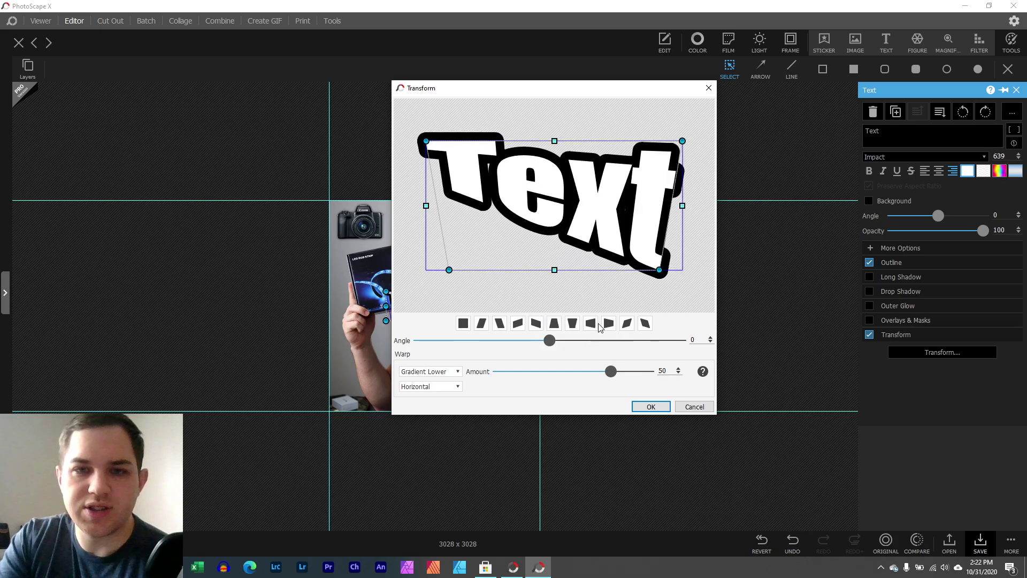
pyautogui.click(608, 324)
pyautogui.click(463, 323)
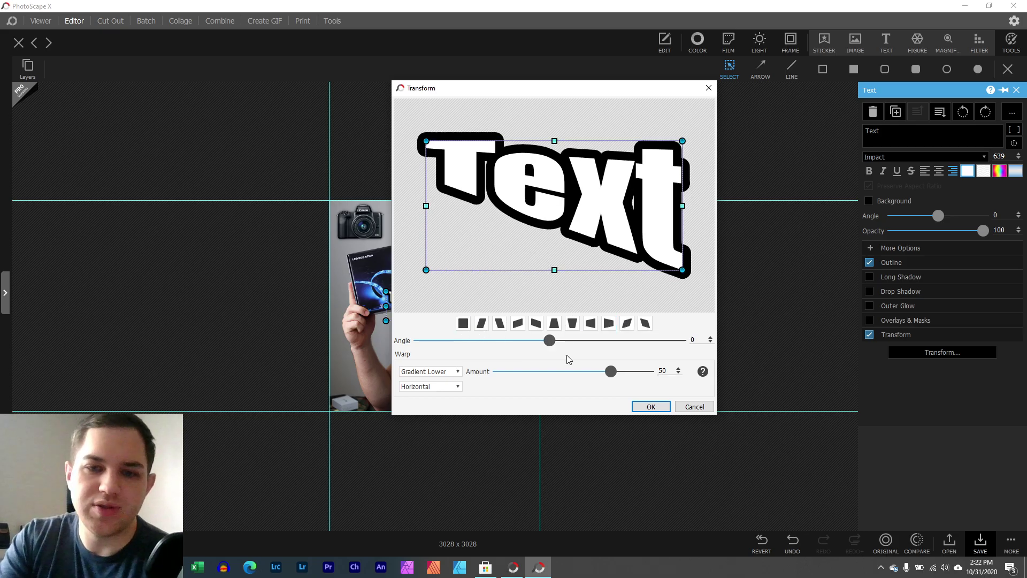
# Try a text angle of -60 and a Gradient Lower amount of -20, and discard the transform
pyautogui.moveTo(549, 340); pyautogui.dragTo(506, 340)
pyautogui.moveTo(597, 373); pyautogui.dragTo(557, 357)
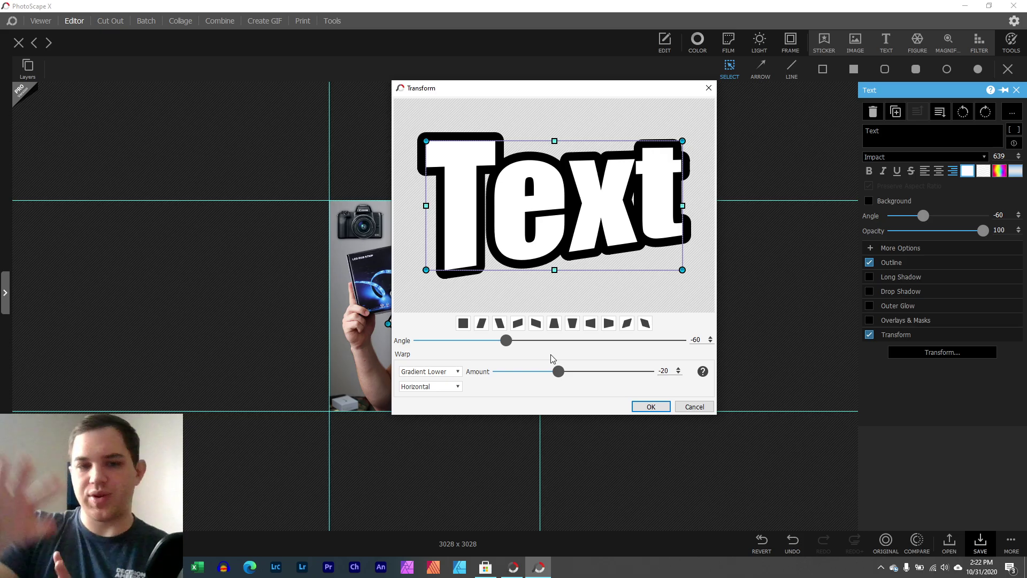
pyautogui.click(709, 88)
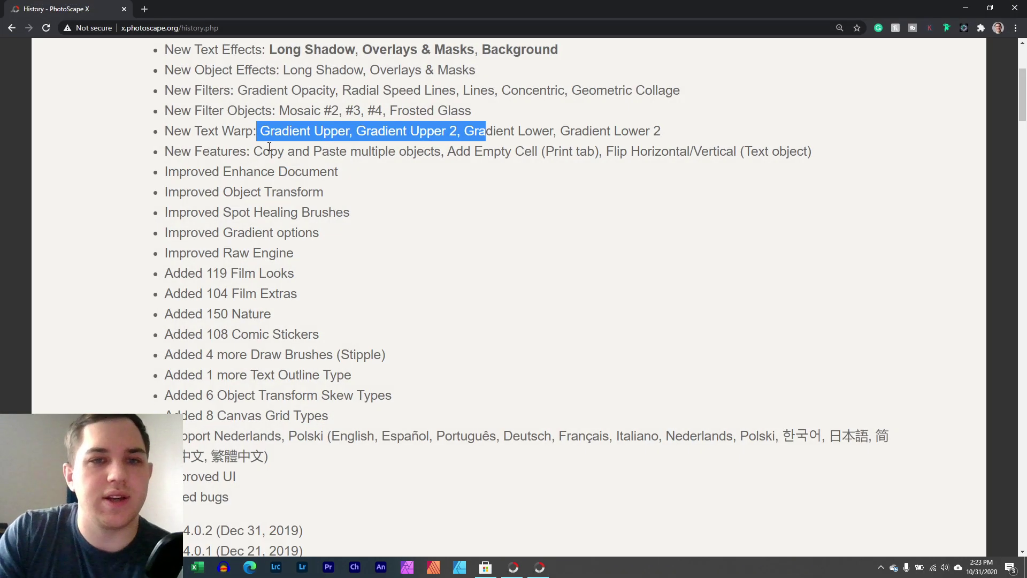
# Highlight "Copy and Paste multiple objects" in the version history's New Features line and return to PhotoScape X
pyautogui.click(243, 145)
pyautogui.moveTo(258, 151); pyautogui.dragTo(406, 146)
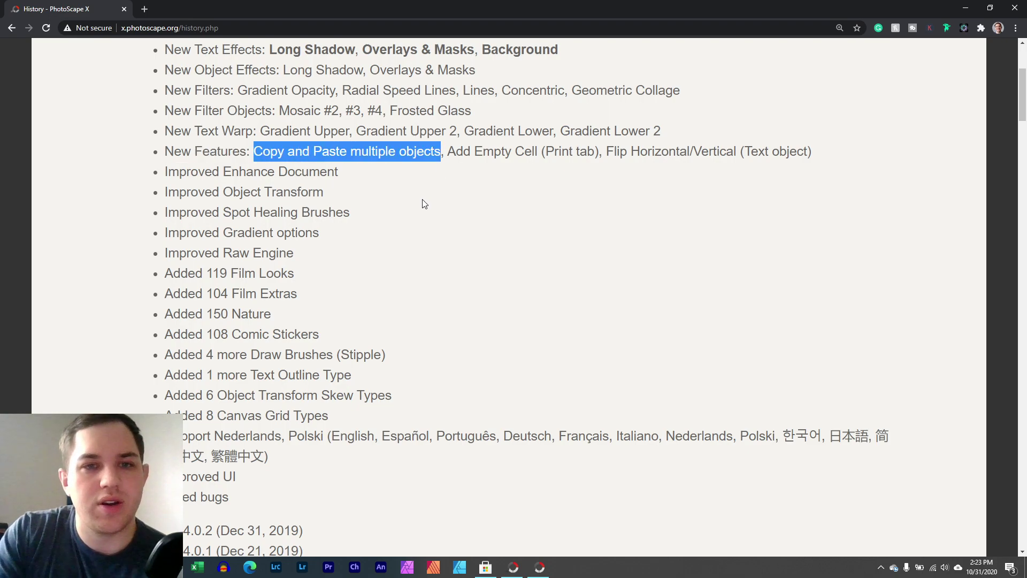
pyautogui.hotkey('alt', 'Tab')
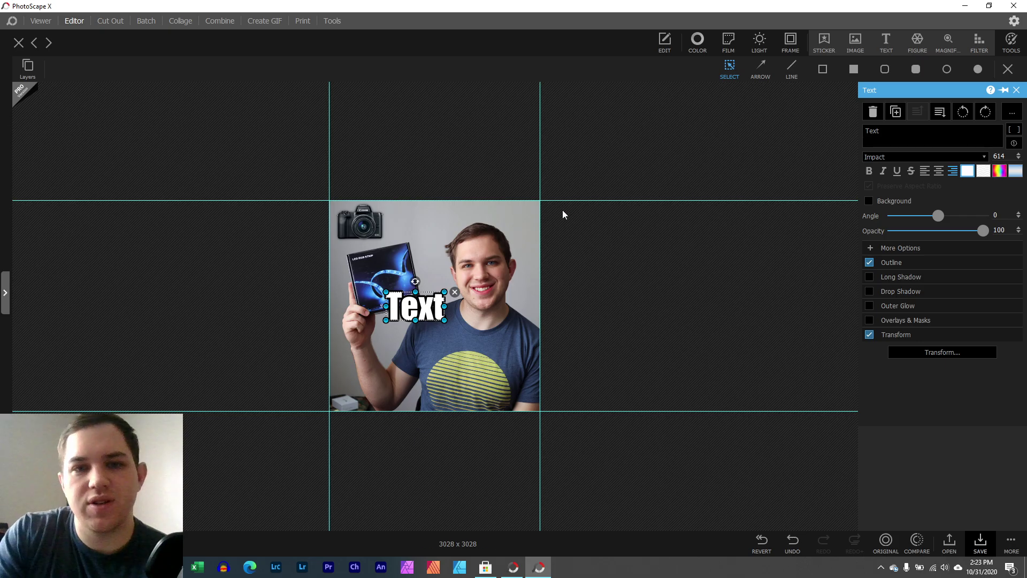
# Duplicate the camera image and text together beside the originals, and send the copies backward and forward again
pyautogui.click(363, 228)
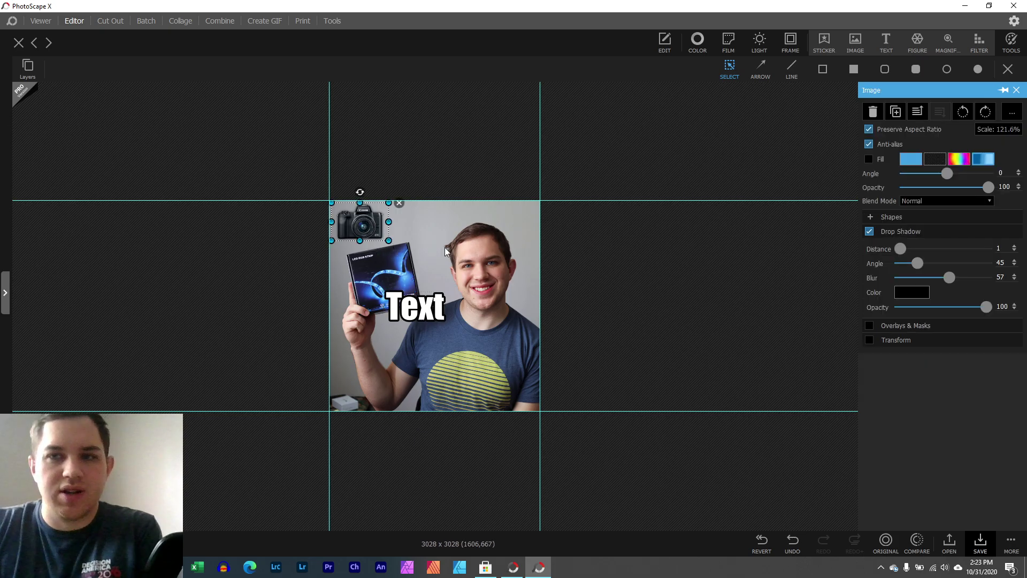
pyautogui.keyDown('shift'); pyautogui.click(417, 309); pyautogui.keyUp('shift')
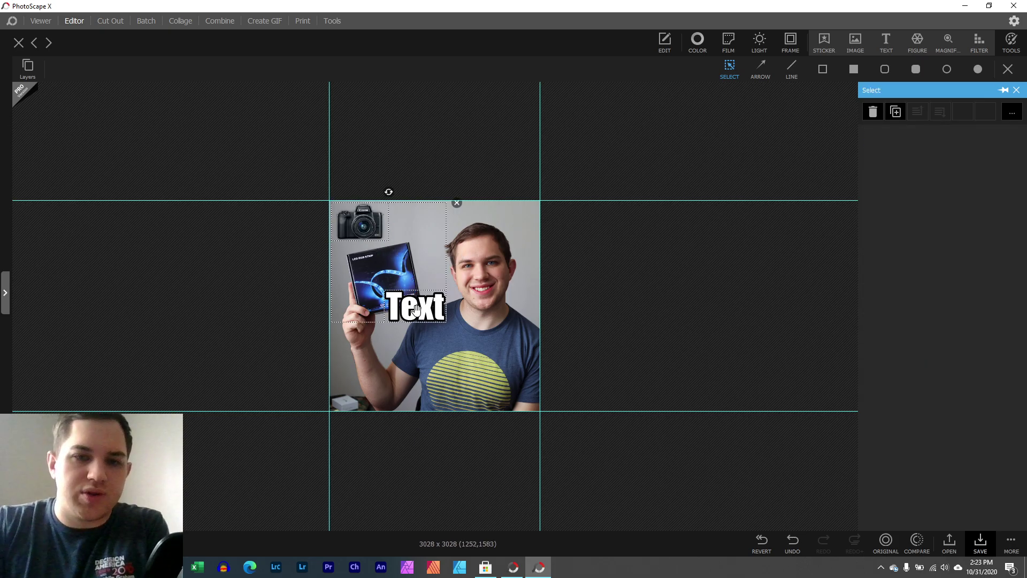
pyautogui.click(896, 112)
pyautogui.moveTo(388, 229); pyautogui.dragTo(484, 227)
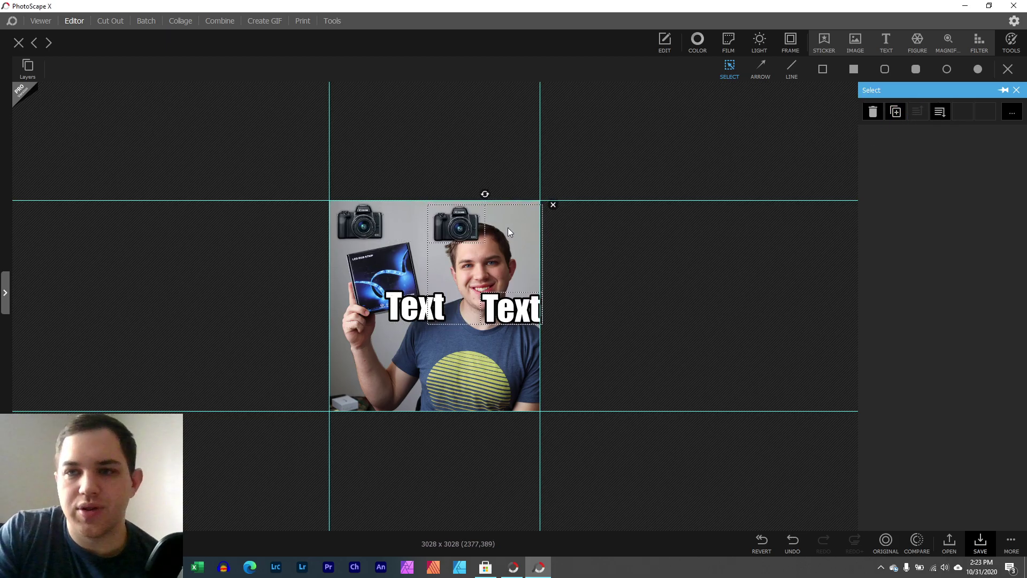
pyautogui.click(940, 112)
pyautogui.click(917, 111)
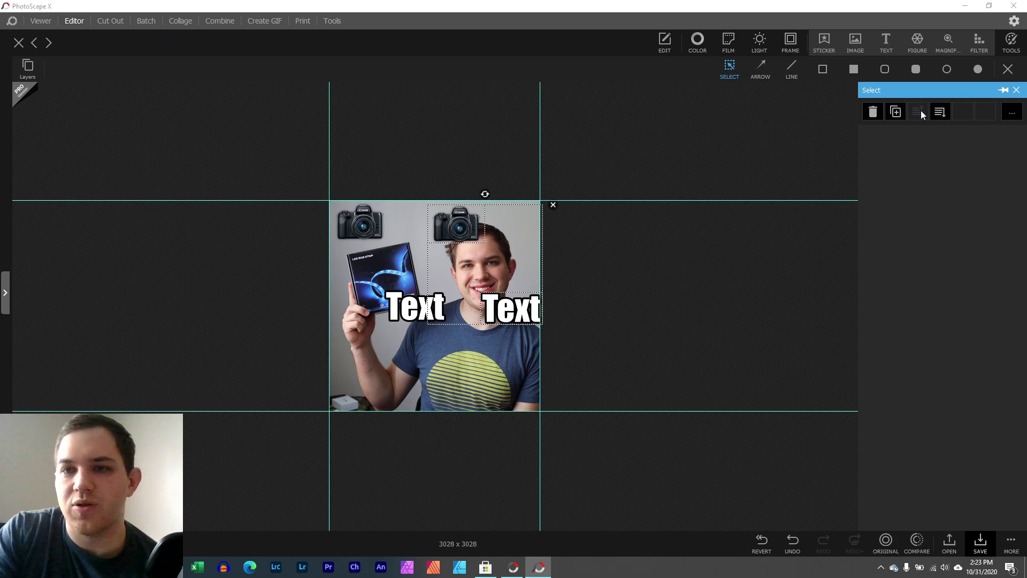
# Align the copied camera and text objects to Center and move them together toward the middle of the photo
pyautogui.click(1011, 112)
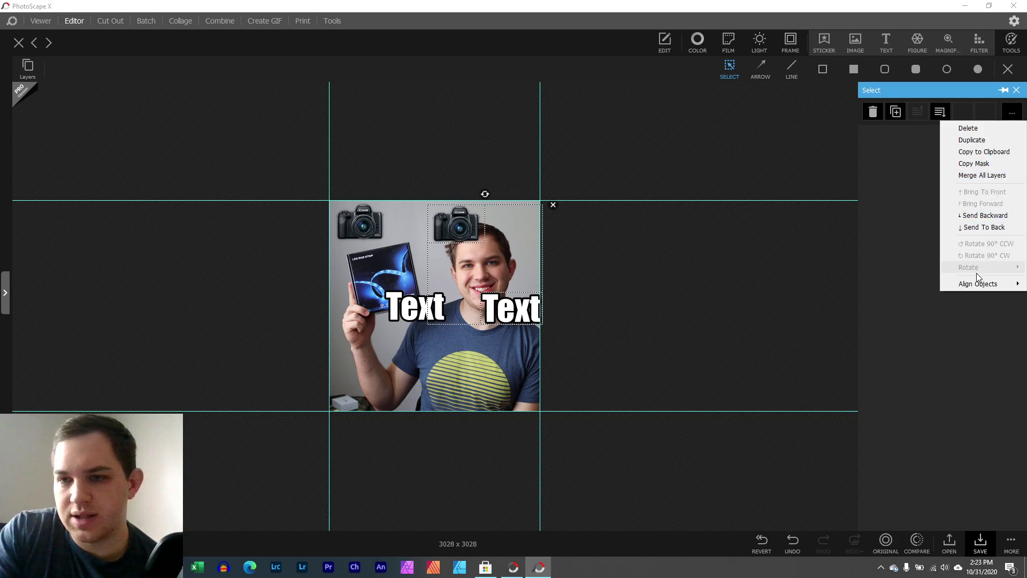
pyautogui.moveTo(977, 284)
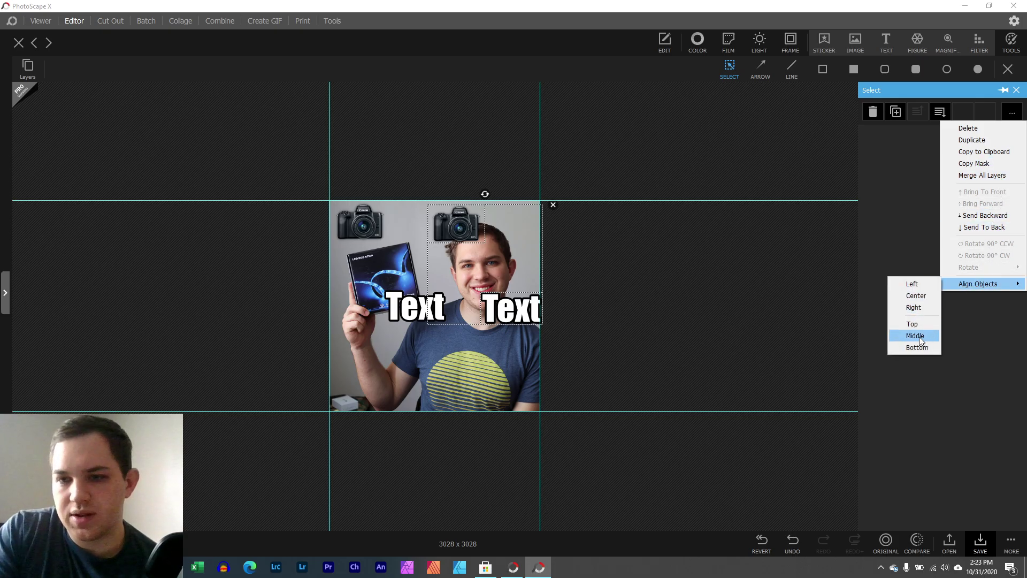
pyautogui.click(916, 295)
pyautogui.moveTo(480, 239); pyautogui.dragTo(438, 277)
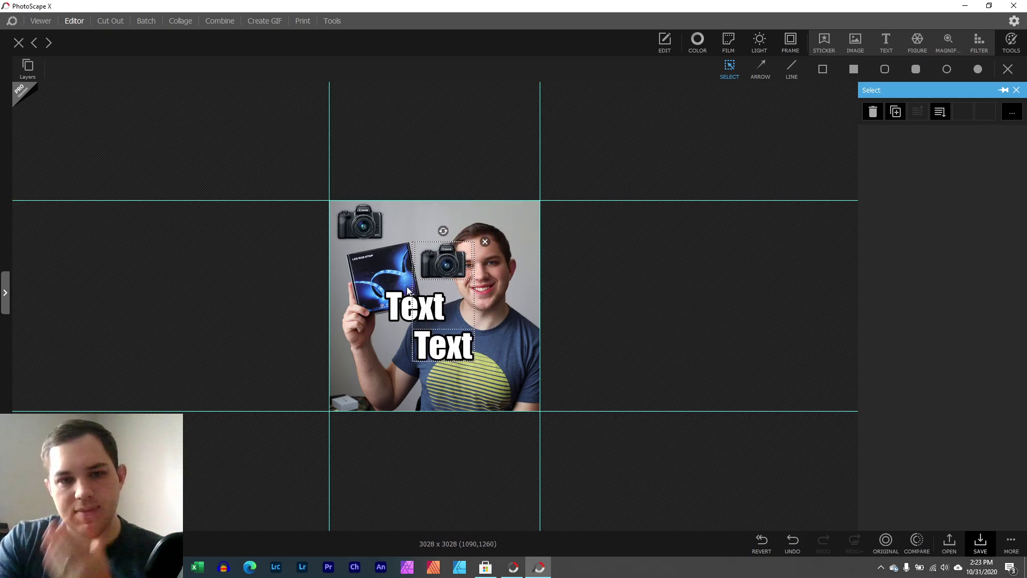
# Move the copied text up over the face, and delete both the copied camera image and the copied text
pyautogui.click(578, 243)
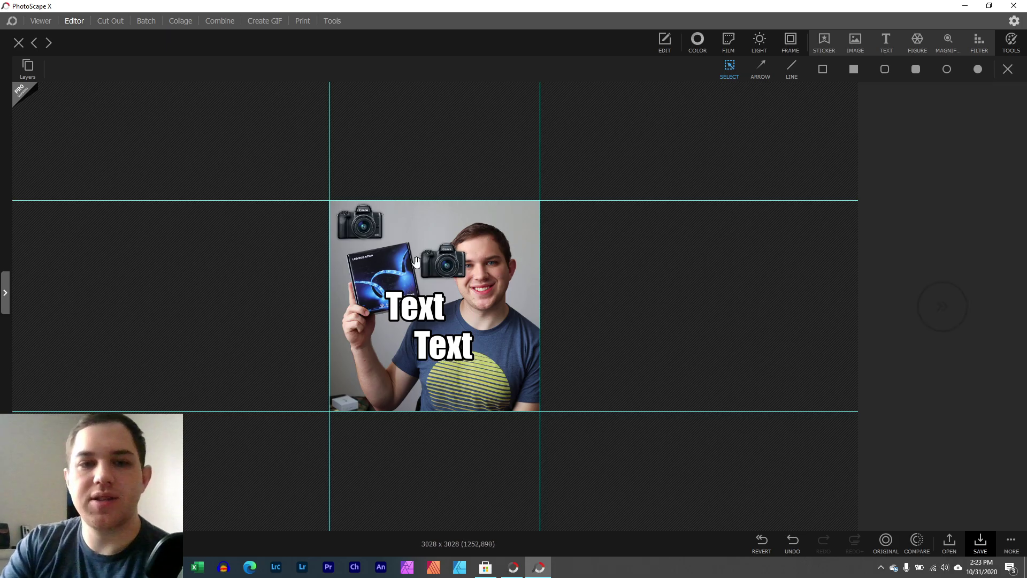
pyautogui.moveTo(304, 150); pyautogui.dragTo(483, 244)
pyautogui.click(436, 263)
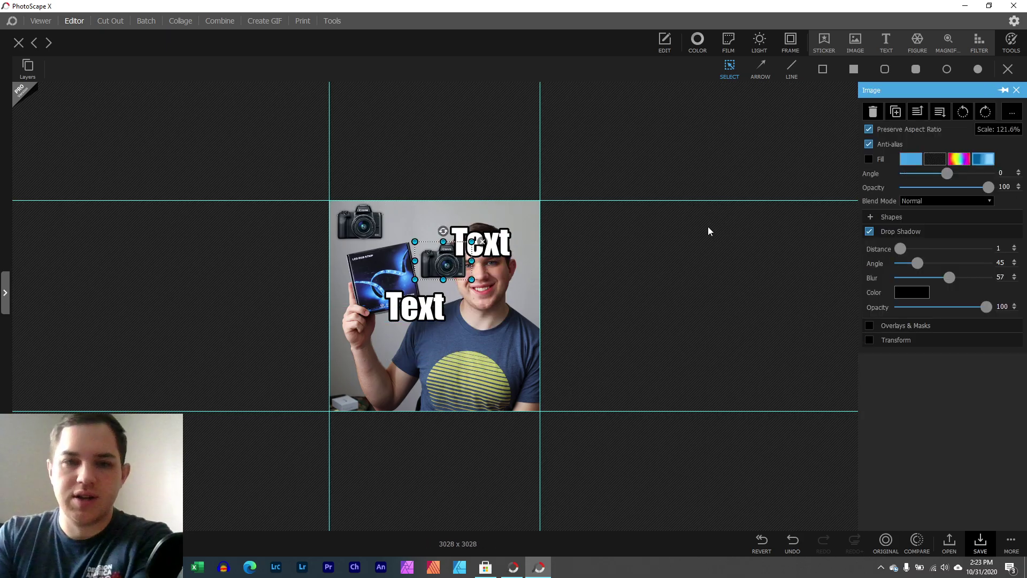
pyautogui.click(482, 241)
pyautogui.click(481, 243)
pyautogui.click(521, 227)
# Move the remaining text up beside the camera image near the photo's upper edge and deselect it
pyautogui.click(406, 308)
pyautogui.moveTo(406, 307); pyautogui.dragTo(411, 226)
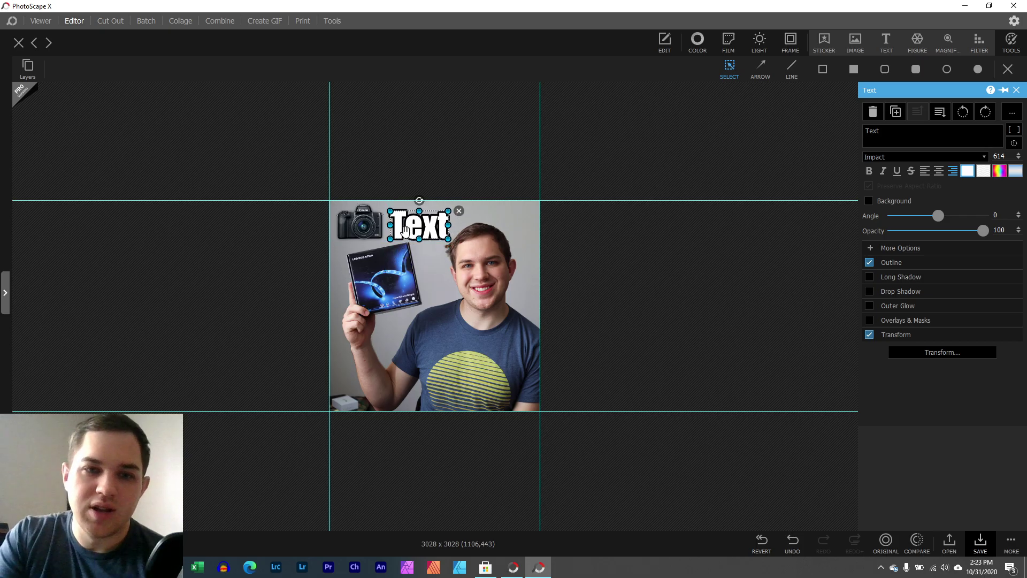
pyautogui.click(359, 481)
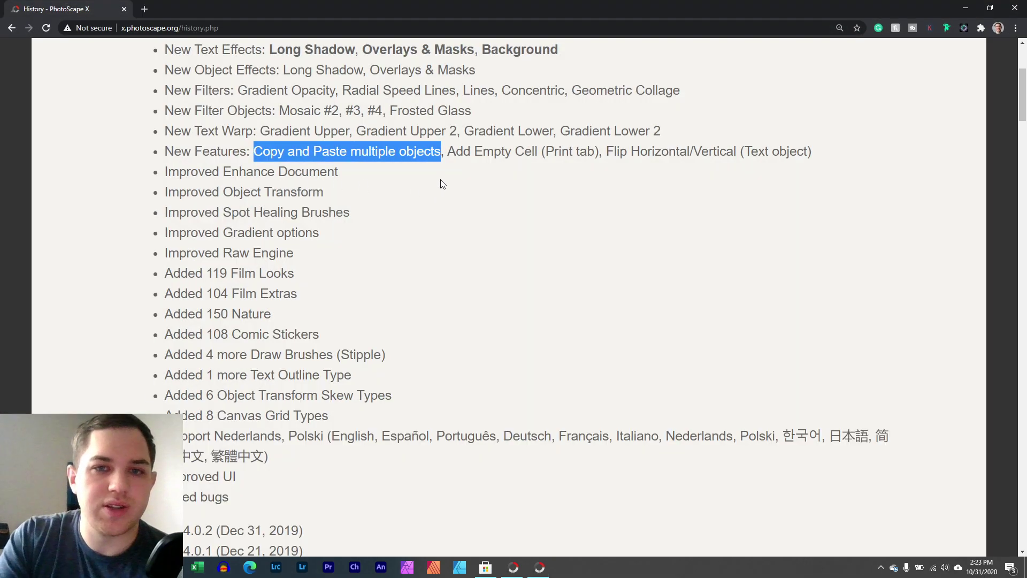
# Highlight "Add Empty Cell" in the version history's New Features line and open the Print workspace in PhotoScape X
pyautogui.click(459, 154)
pyautogui.moveTo(457, 152); pyautogui.dragTo(542, 152)
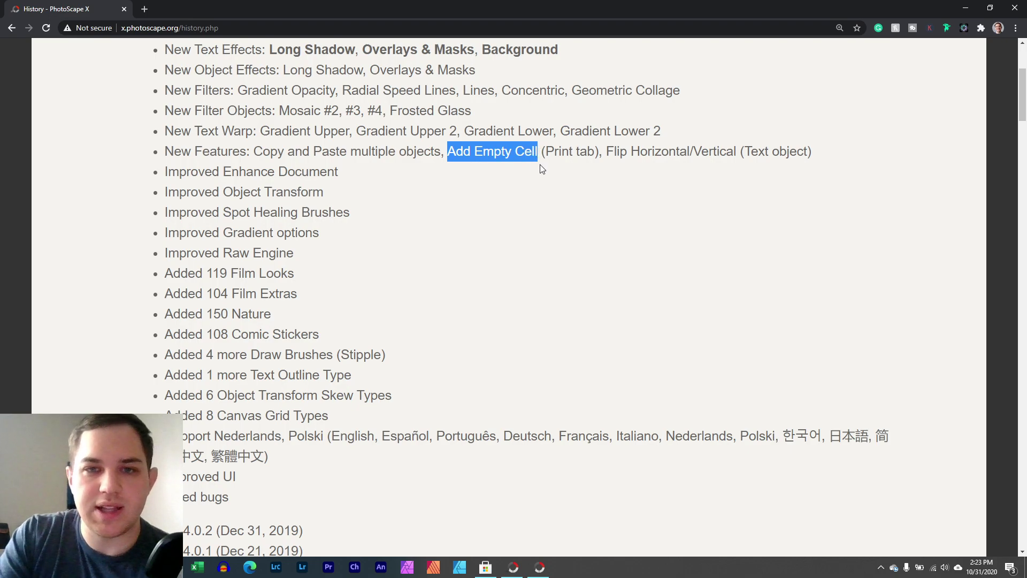
pyautogui.click(966, 8)
pyautogui.click(302, 21)
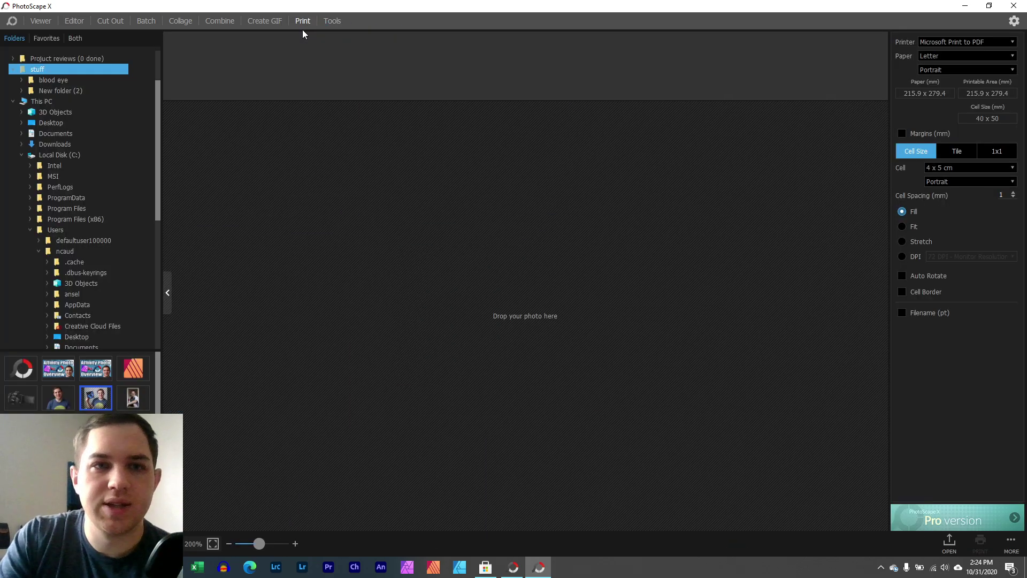
pyautogui.click(224, 567)
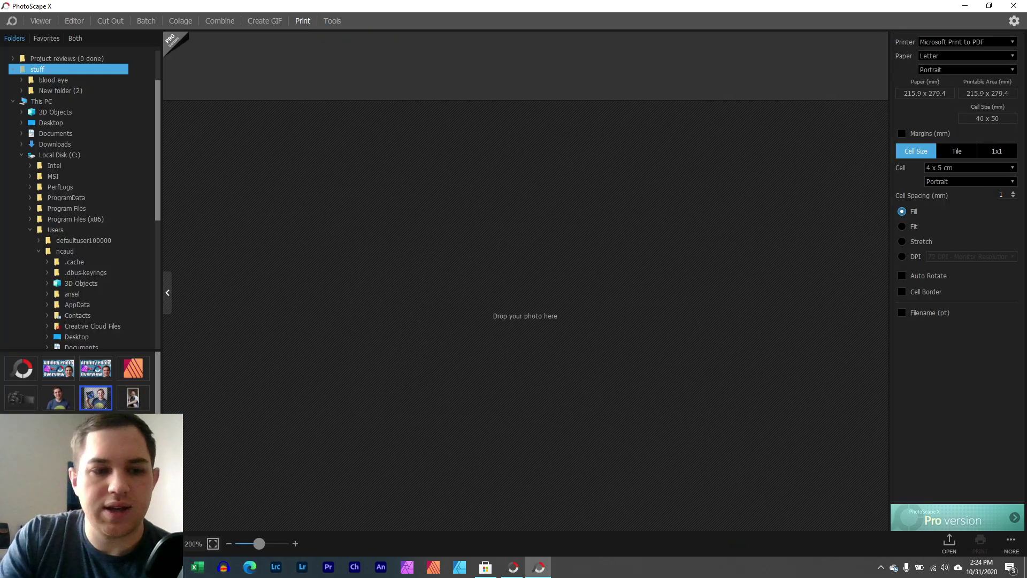
# Set the print layout to 1x1 and add the photo IMG_2094.jpg to the page
pyautogui.hotkey('alt', 'Tab')
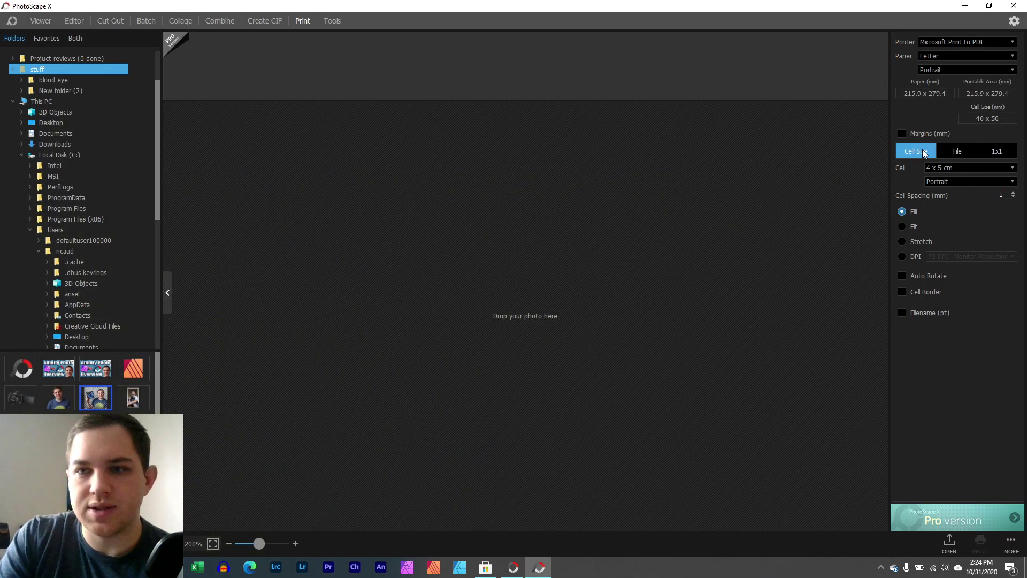
pyautogui.click(996, 152)
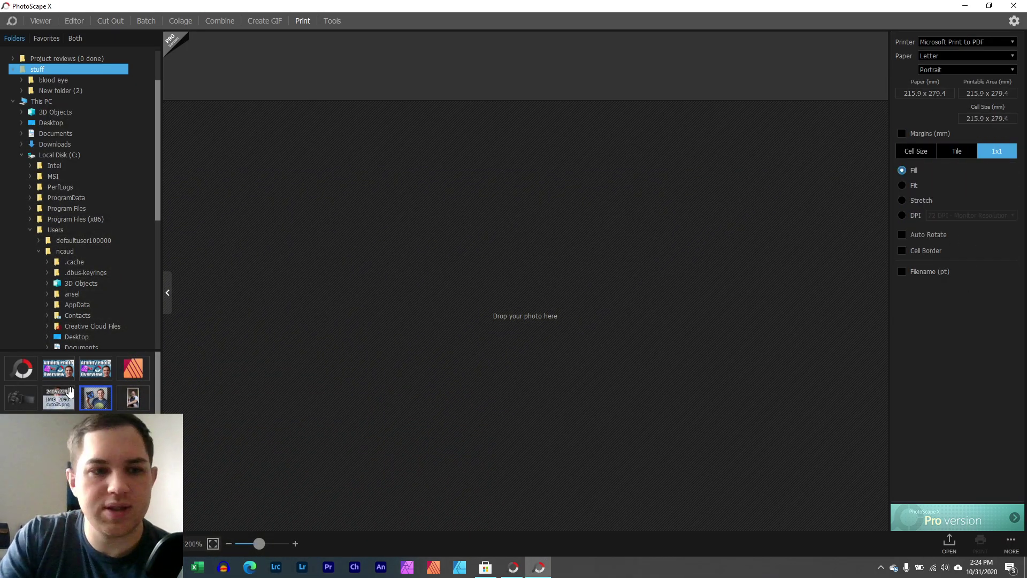
pyautogui.moveTo(107, 396); pyautogui.dragTo(485, 179)
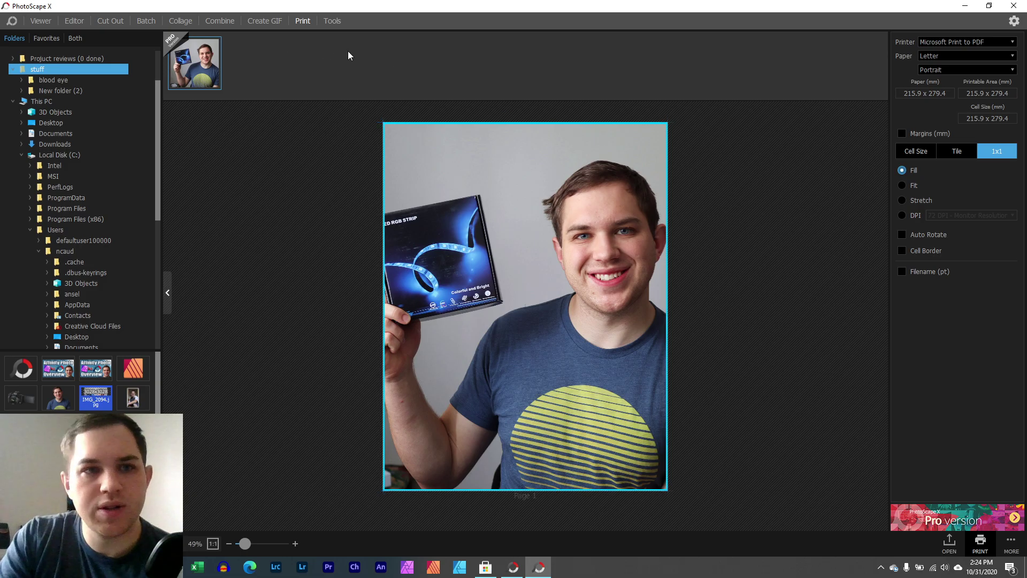
# Examine the printer, paper size, orientation and margin options for the print page
pyautogui.click(930, 41)
pyautogui.click(930, 40)
pyautogui.click(933, 56)
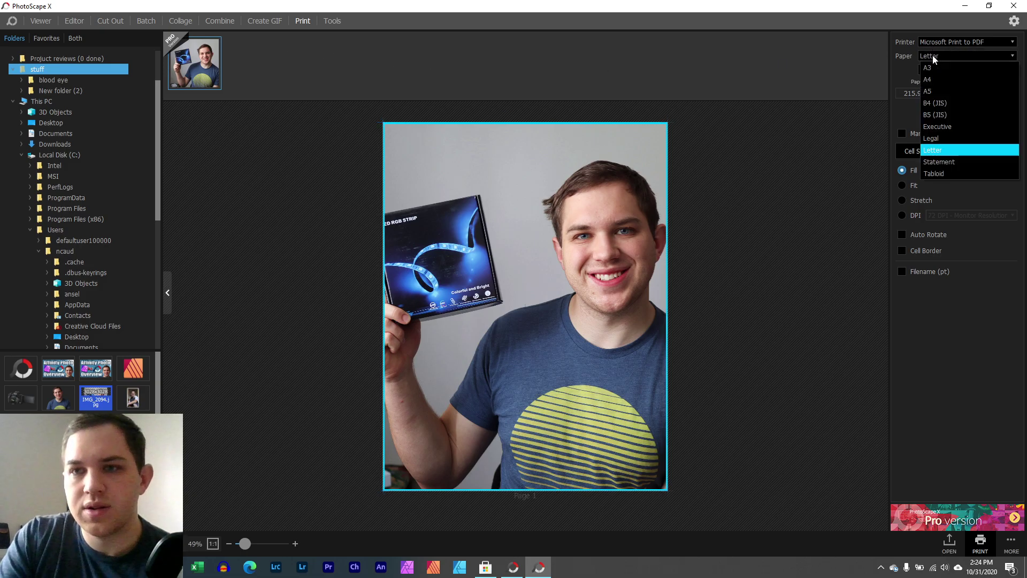
pyautogui.click(932, 56)
pyautogui.click(935, 70)
pyautogui.click(933, 70)
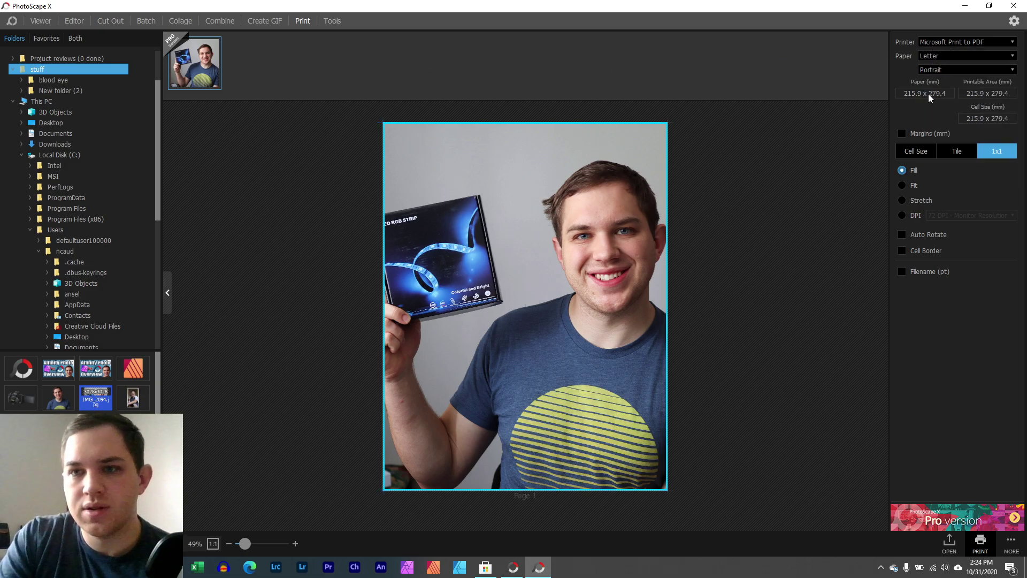
pyautogui.click(903, 134)
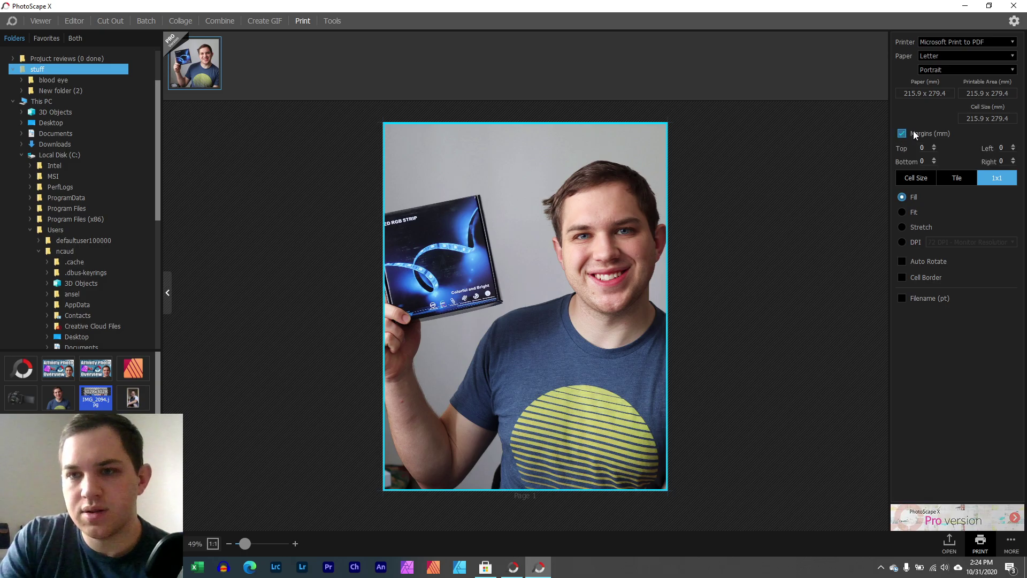
pyautogui.click(903, 133)
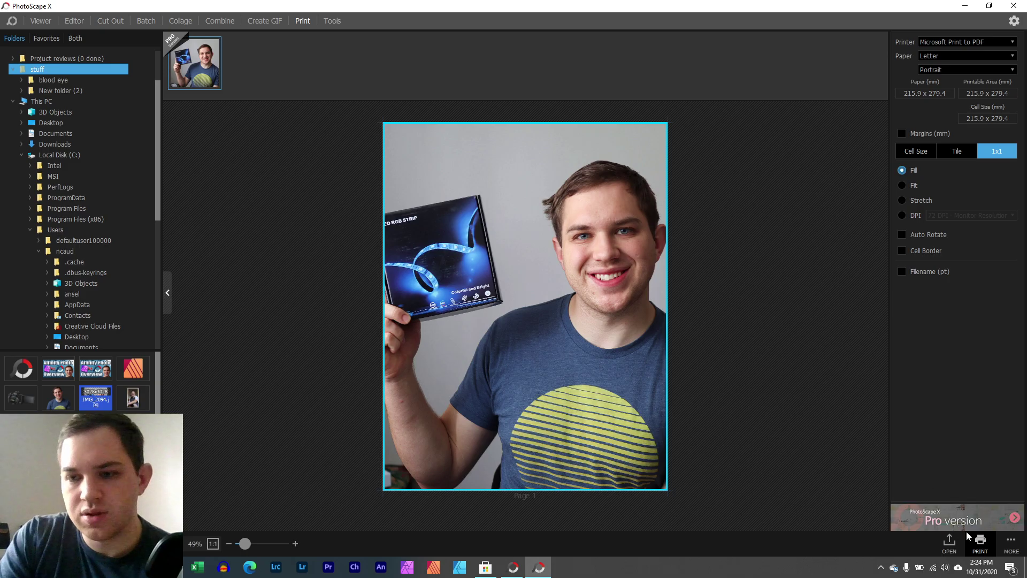
# Add an empty cell after the photo in the print layout and look over both pages
pyautogui.click(1010, 545)
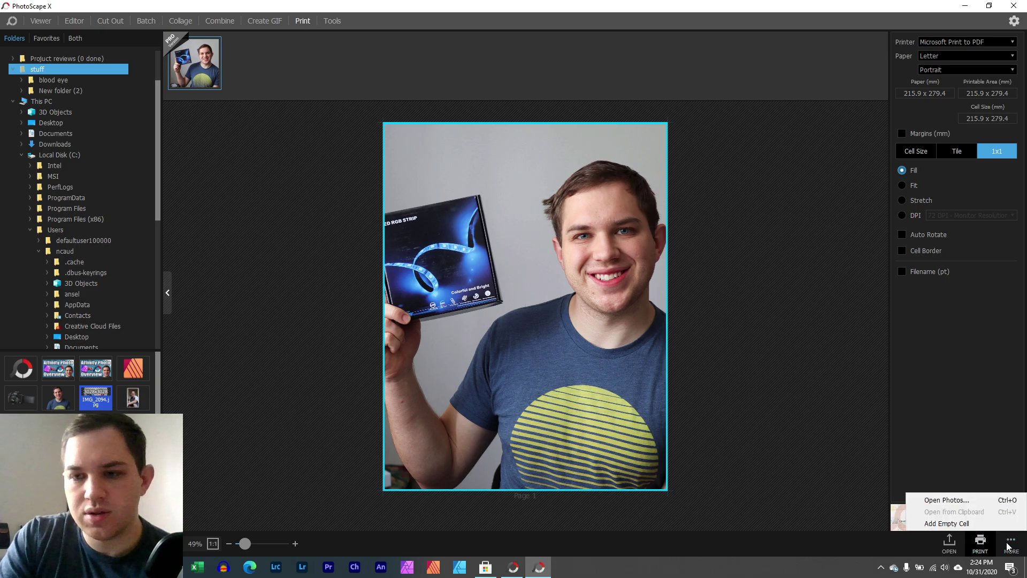
pyautogui.click(946, 523)
pyautogui.scroll(6, 687, 331)
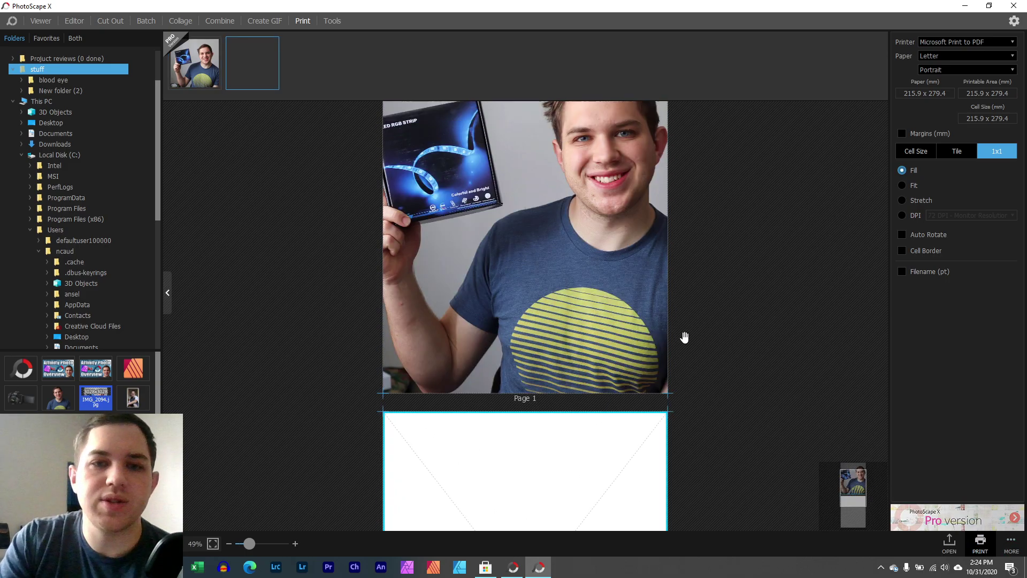
pyautogui.scroll(-6, 679, 334)
pyautogui.scroll(-1, 677, 335)
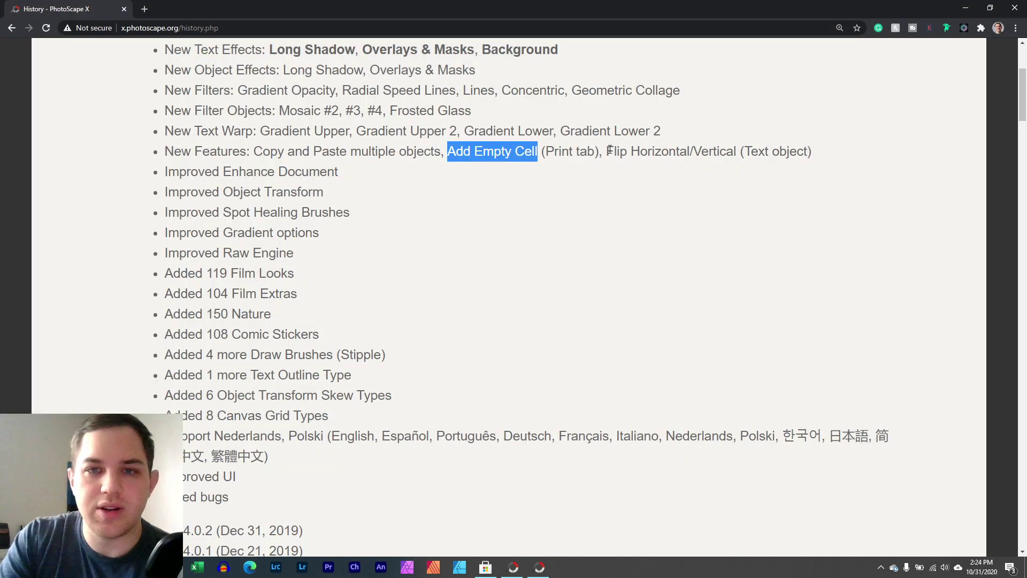
# Highlight "Flip Horizontal/Vertical" in the version history's New Features line and return to the Editor workspace in PhotoScape X
pyautogui.moveTo(609, 151); pyautogui.dragTo(741, 152)
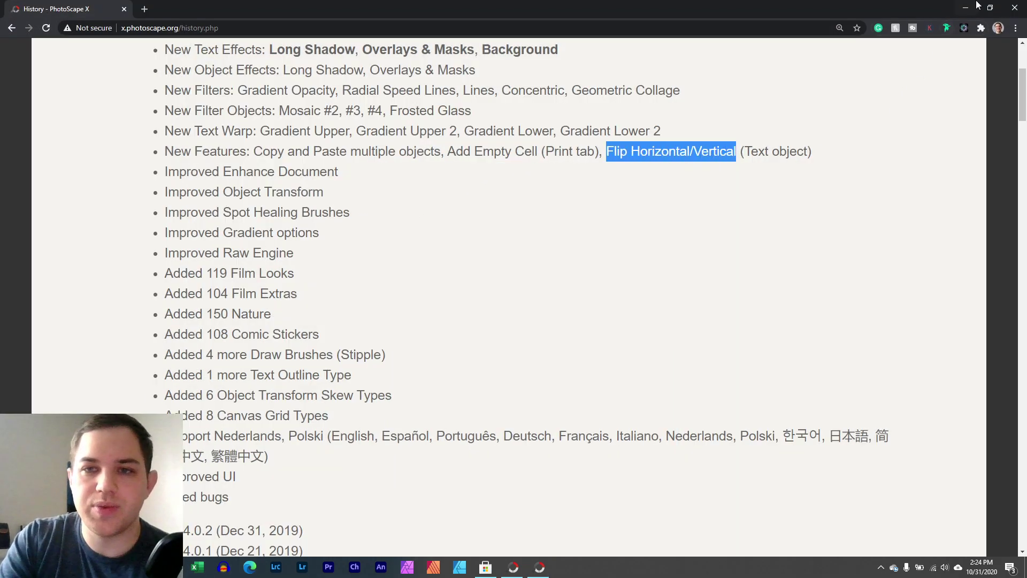
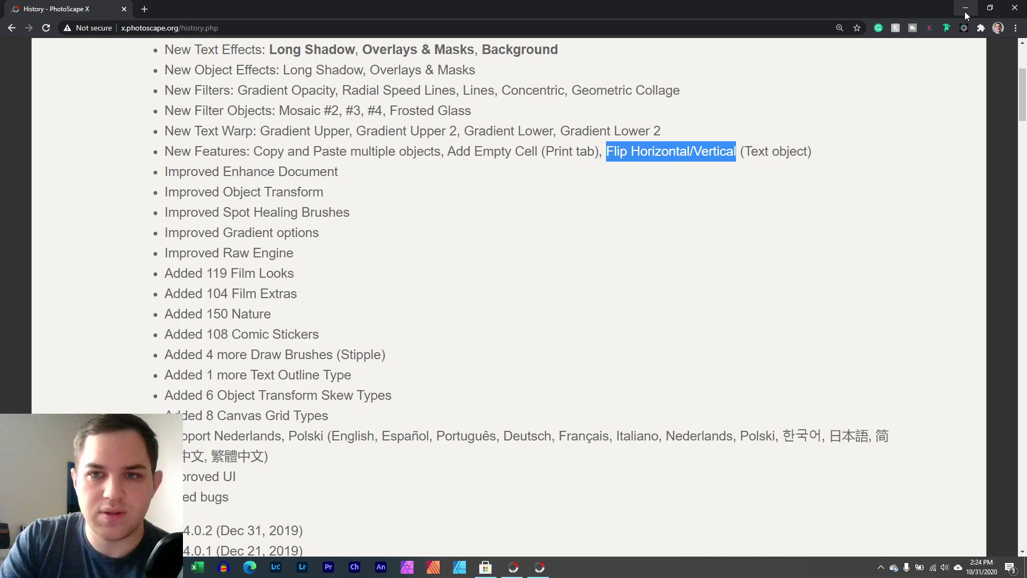
pyautogui.click(965, 12)
pyautogui.click(73, 21)
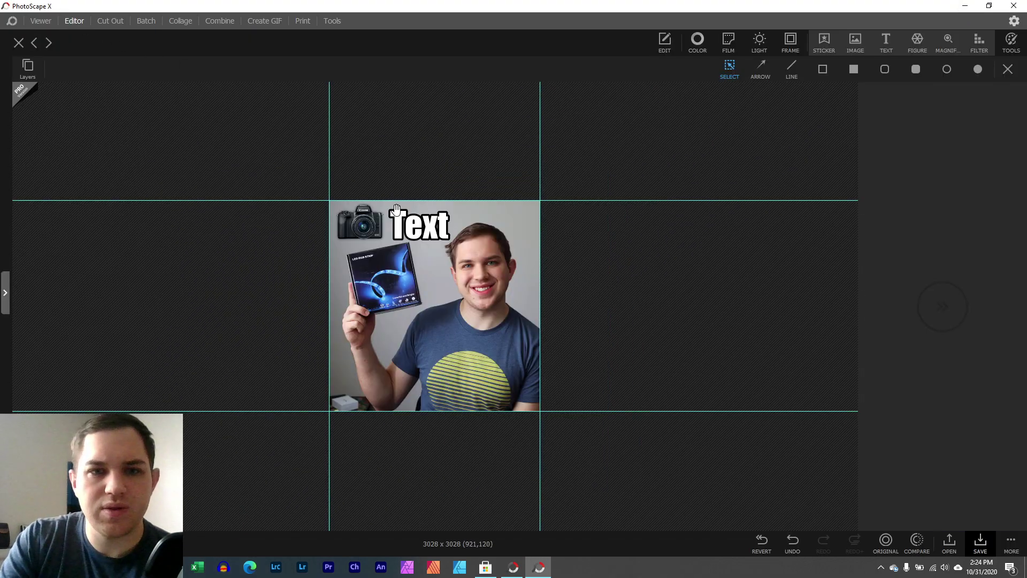
# Rotate the text object 90 degrees clockwise and move it down between the held box and the face
pyautogui.click(419, 224)
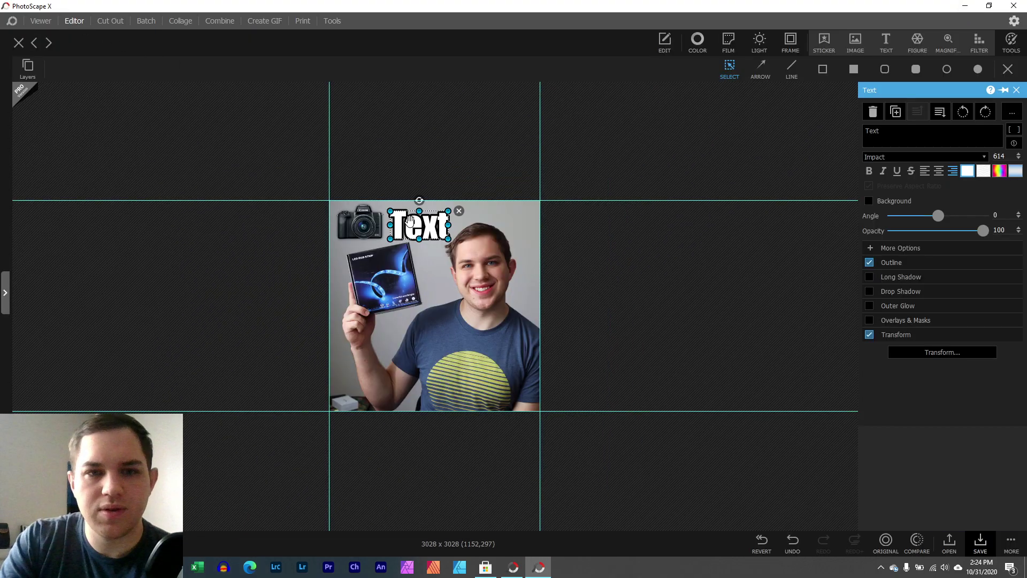
pyautogui.click(964, 113)
pyautogui.click(982, 113)
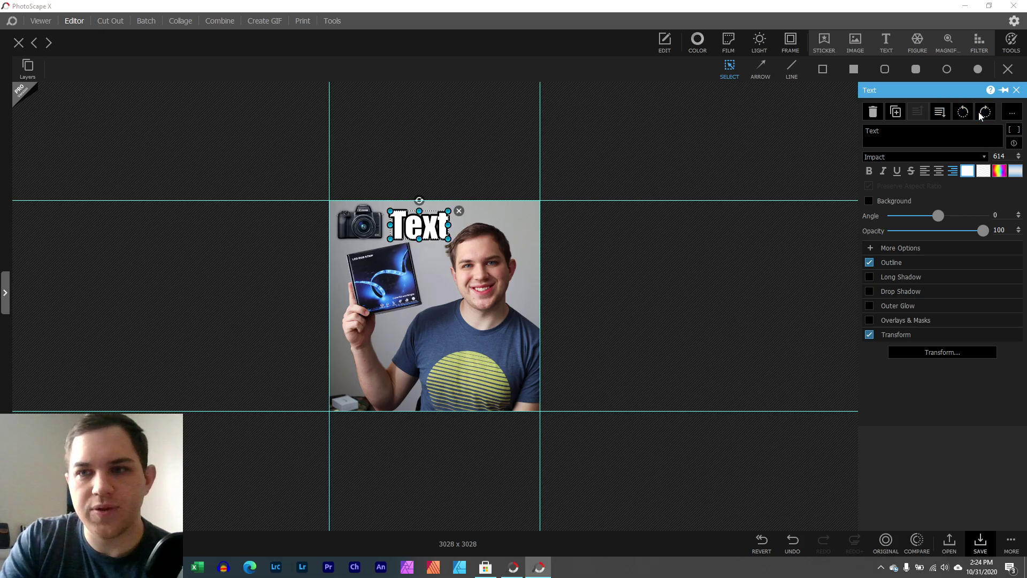
pyautogui.click(981, 114)
pyautogui.moveTo(419, 228); pyautogui.dragTo(431, 258)
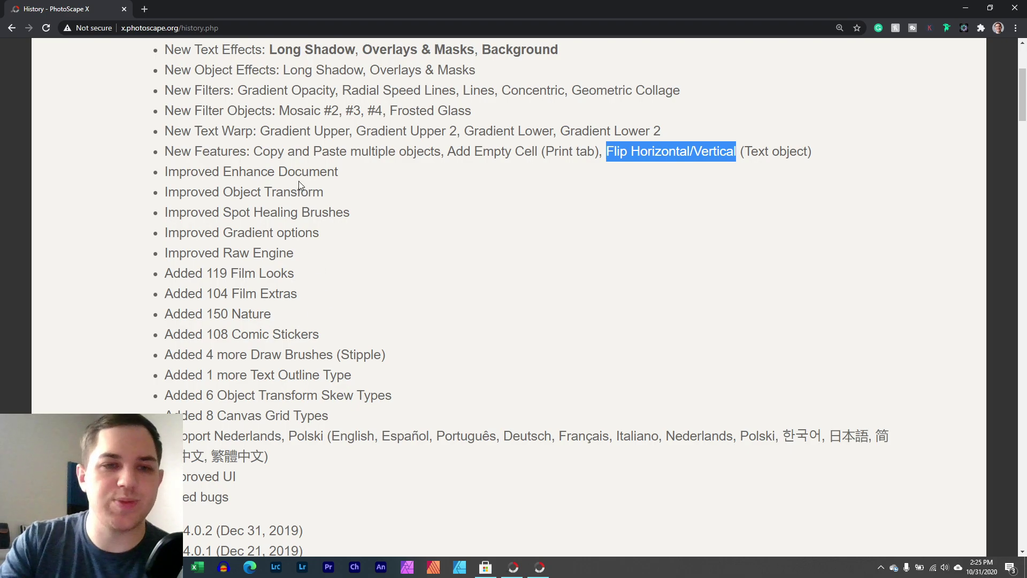
# Highlight "Enhance Document" in the browser's version history list and switch back to the PhotoScape X editor
pyautogui.click(539, 567)
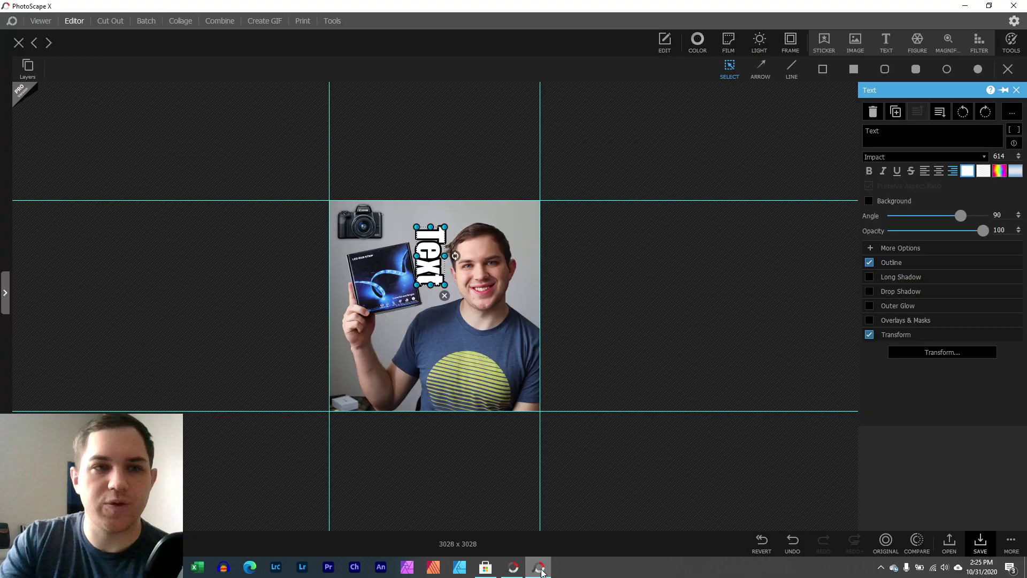
pyautogui.hotkey('alt', 'Tab')
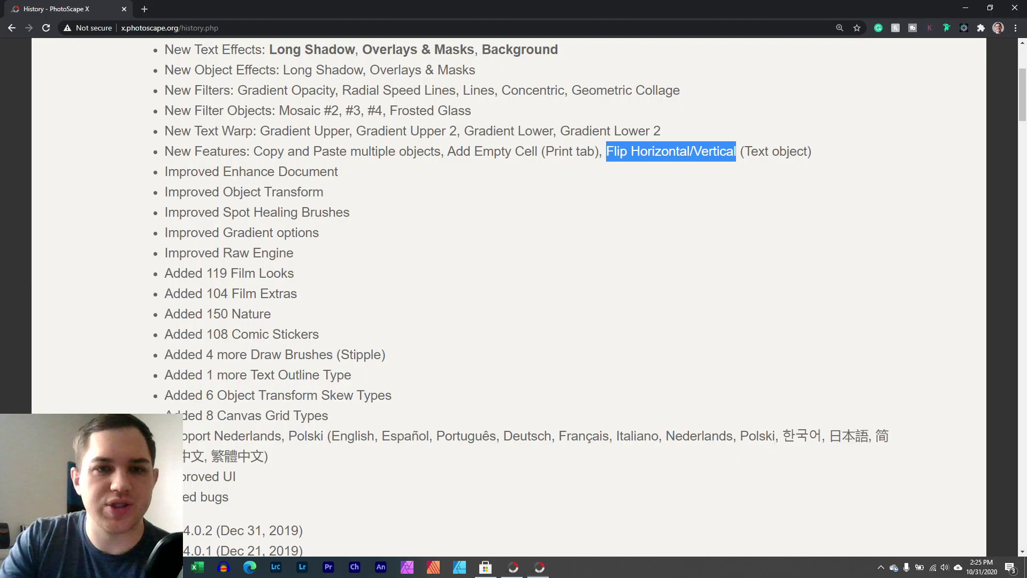
pyautogui.click(264, 174)
pyautogui.moveTo(166, 172); pyautogui.dragTo(228, 171)
pyautogui.click(355, 174)
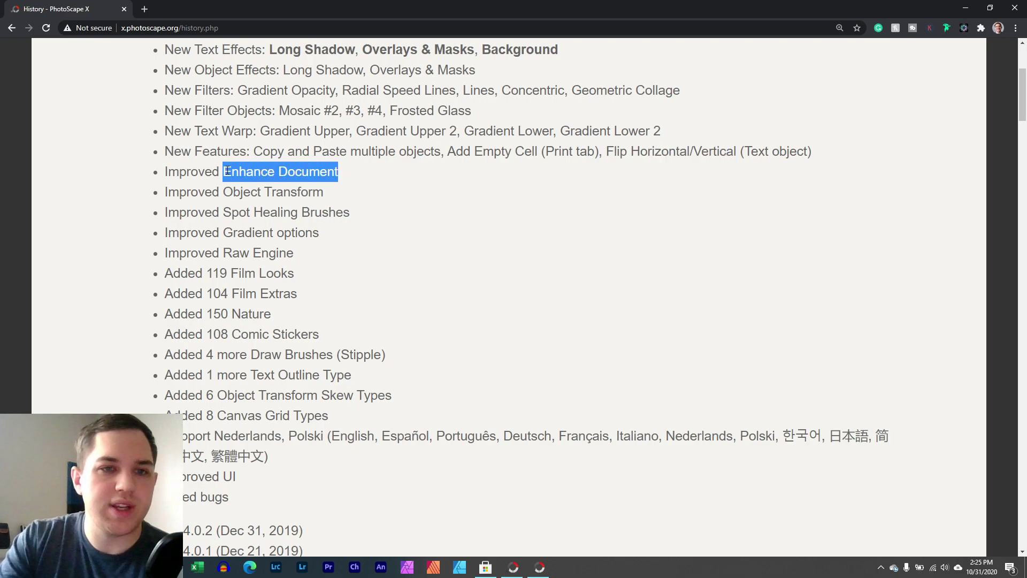
pyautogui.click(539, 566)
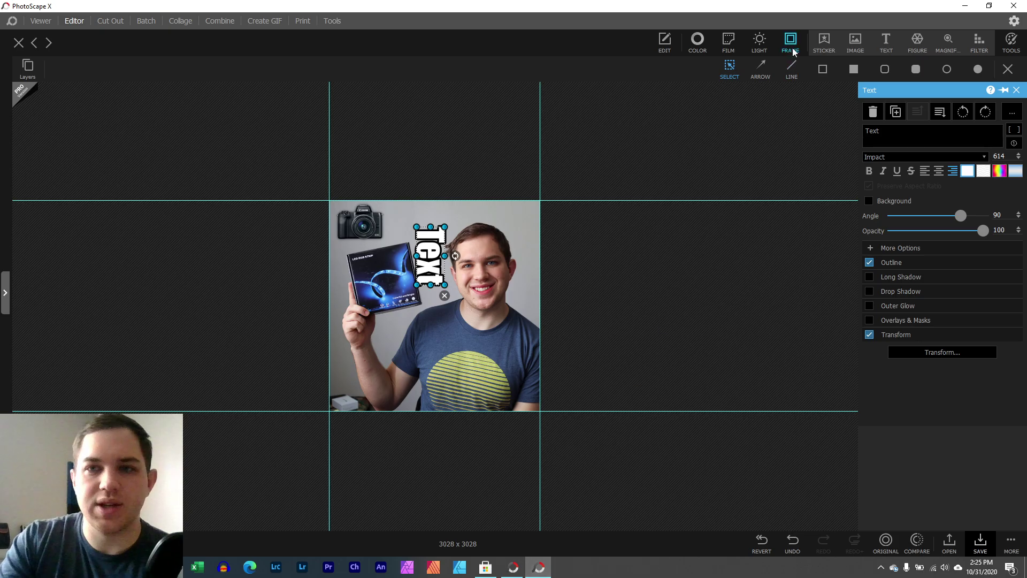
pyautogui.click(702, 40)
pyautogui.click(937, 69)
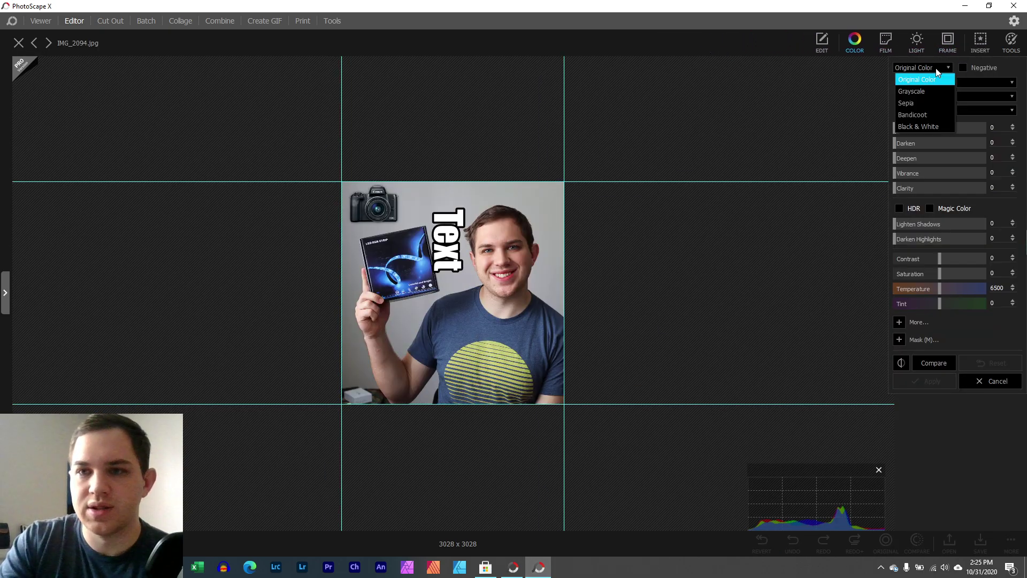
pyautogui.click(820, 44)
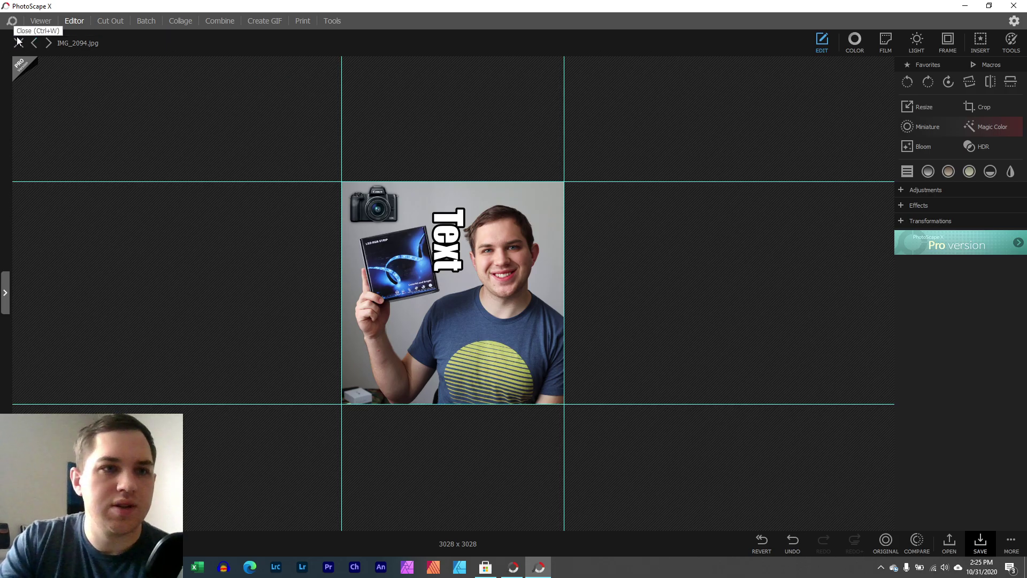
# Close the current photo and open the white wall and bicycle photo IMG_2316.jpg from the stuff folder in the editor
pyautogui.click(39, 24)
pyautogui.click(13, 42)
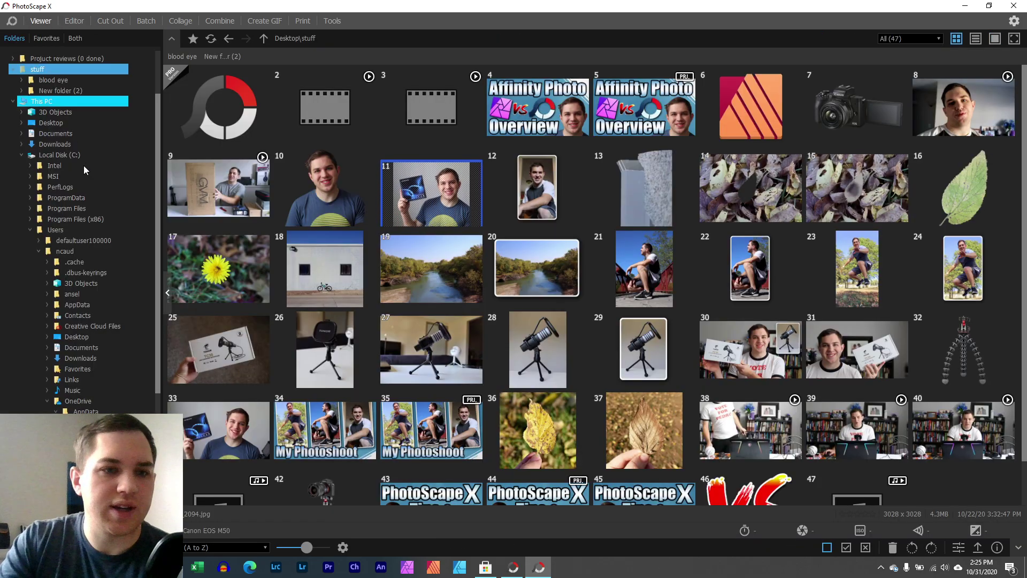
pyautogui.scroll(-1, 681, 354)
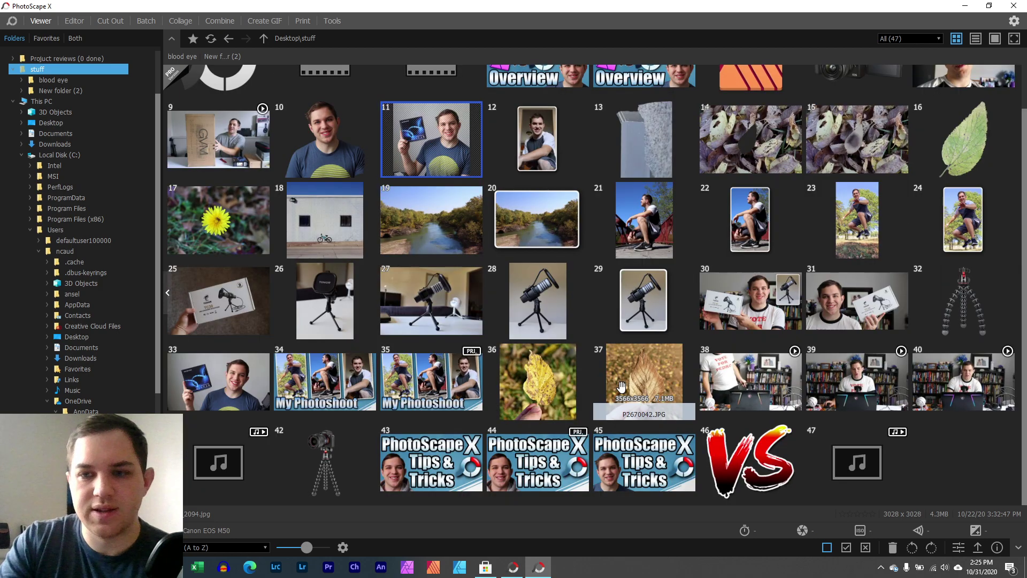
pyautogui.scroll(1, 364, 369)
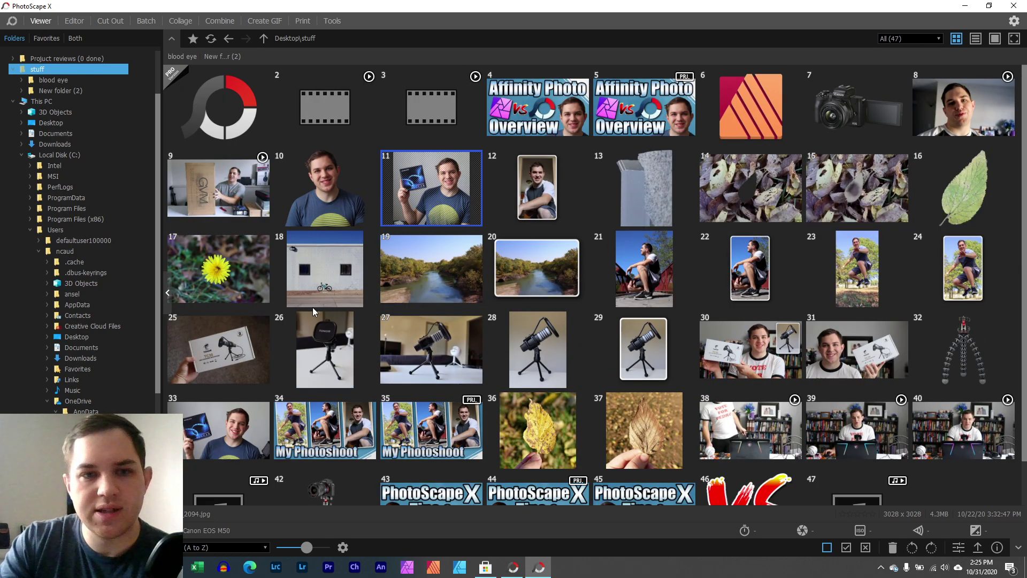
pyautogui.click(72, 22)
pyautogui.click(513, 291)
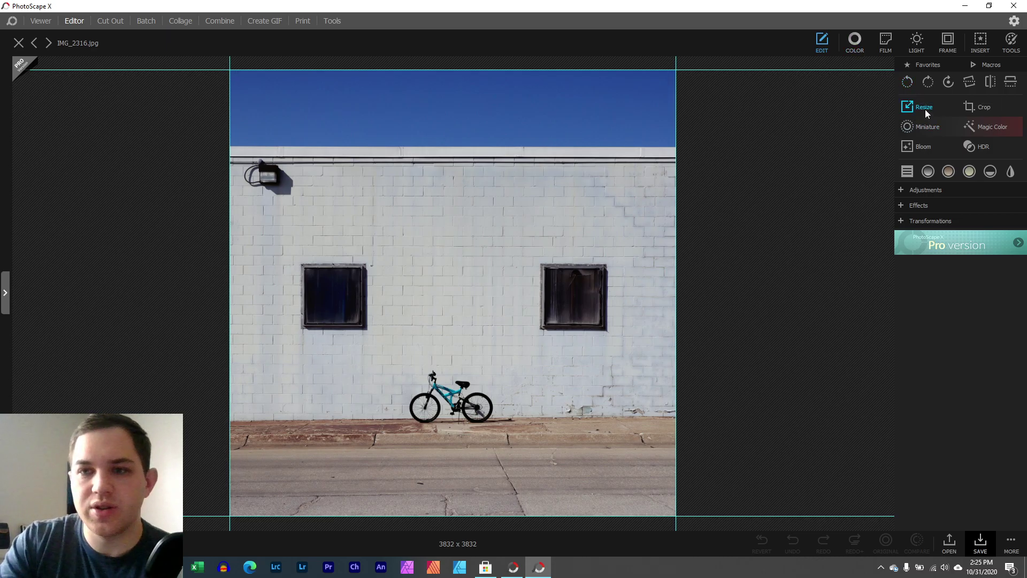
# Look through the Adjustments and Effects tools, and try opening the Pro-only Enhance Document tool
pyautogui.click(898, 190)
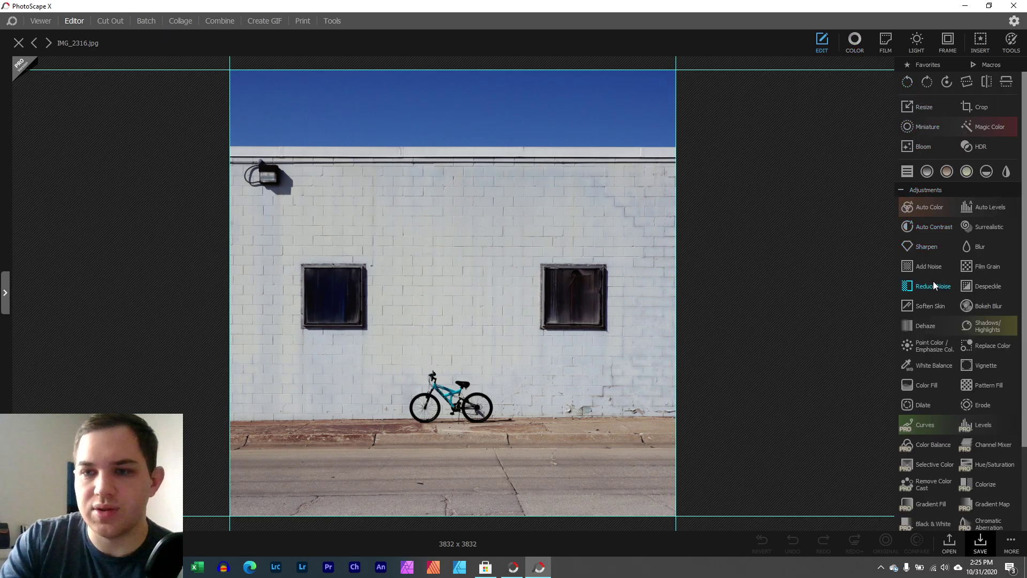
pyautogui.scroll(-2, 933, 284)
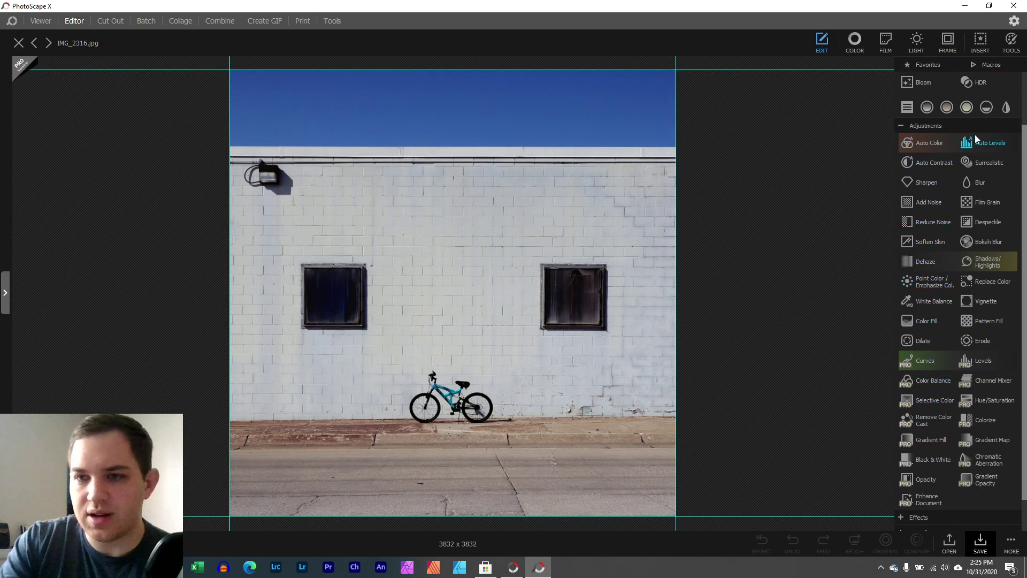
pyautogui.scroll(-2, 989, 365)
pyautogui.click(900, 481)
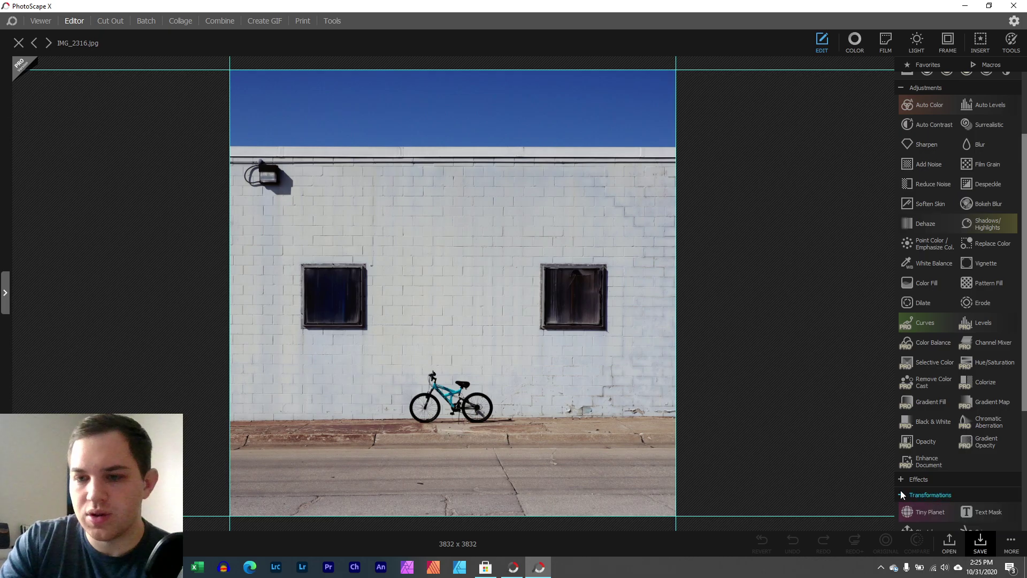
pyautogui.scroll(-5, 921, 474)
pyautogui.scroll(-4, 921, 473)
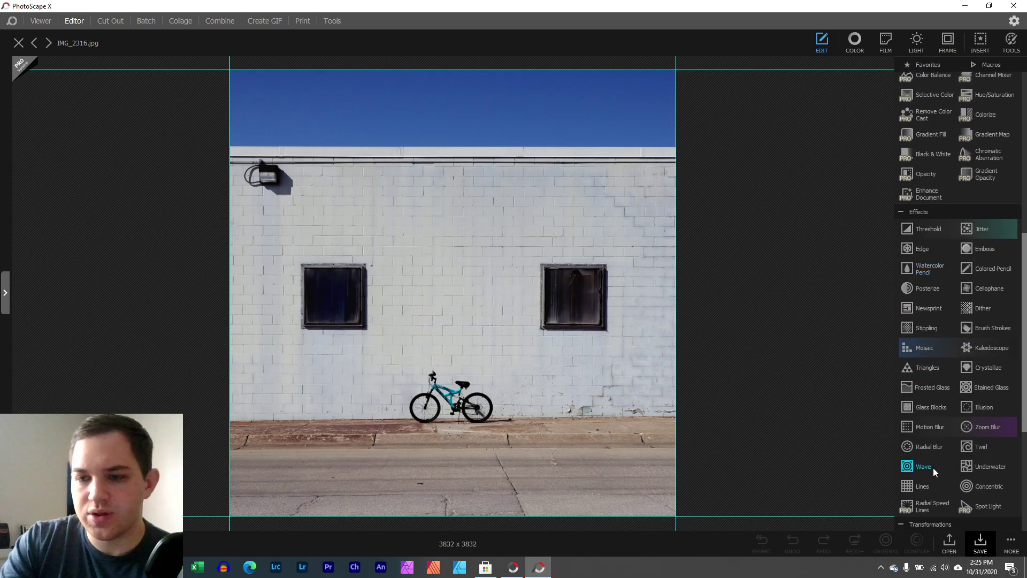
pyautogui.moveTo(1025, 421)
pyautogui.mouseDown()
pyautogui.moveTo(1025, 512)
pyautogui.moveTo(1025, 358)
pyautogui.mouseUp()
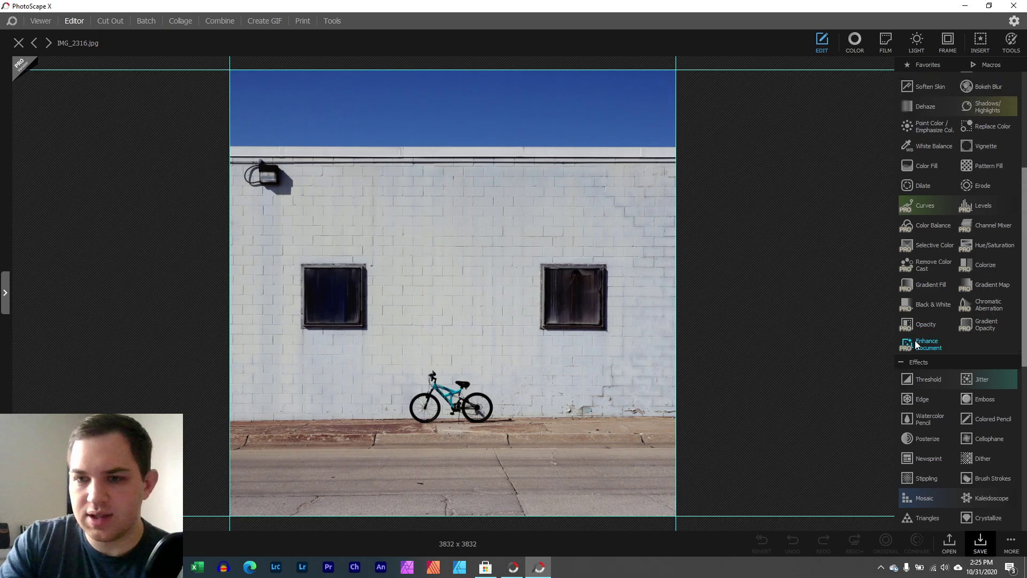
pyautogui.click(916, 346)
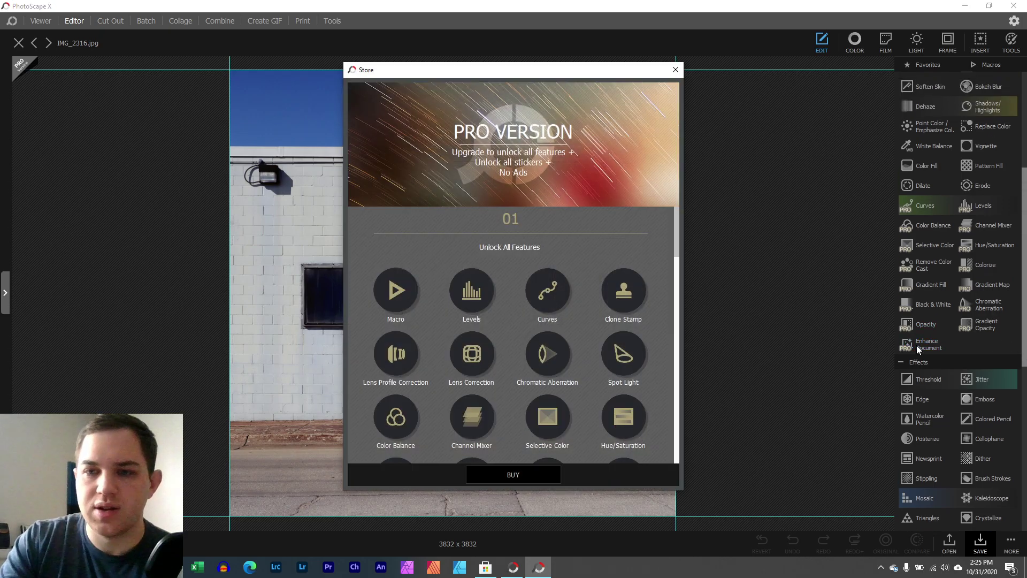
pyautogui.click(675, 70)
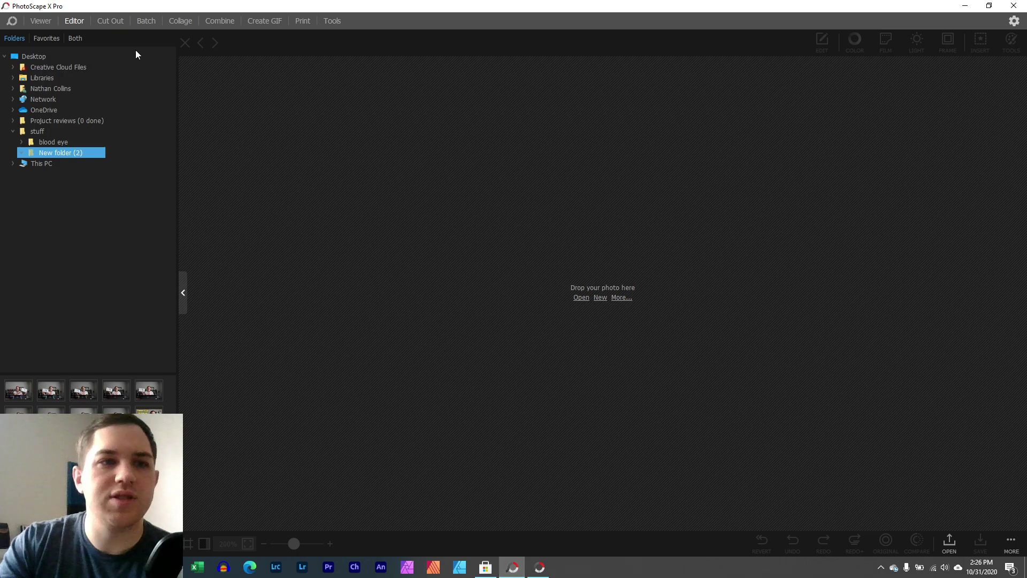
# Switch to PhotoScape X Pro and browse the photos in the stuff folder
pyautogui.click(41, 21)
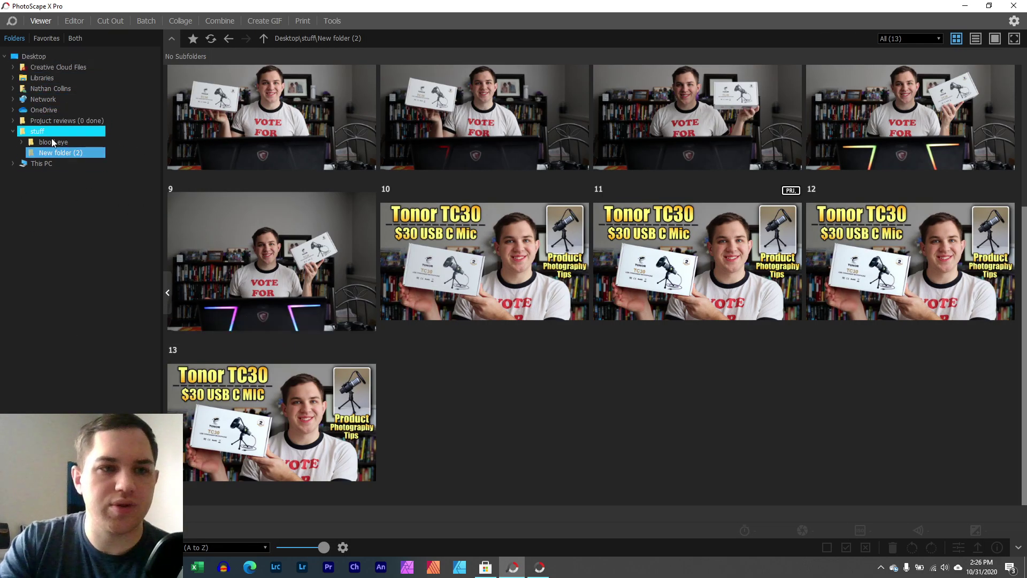
pyautogui.click(24, 58)
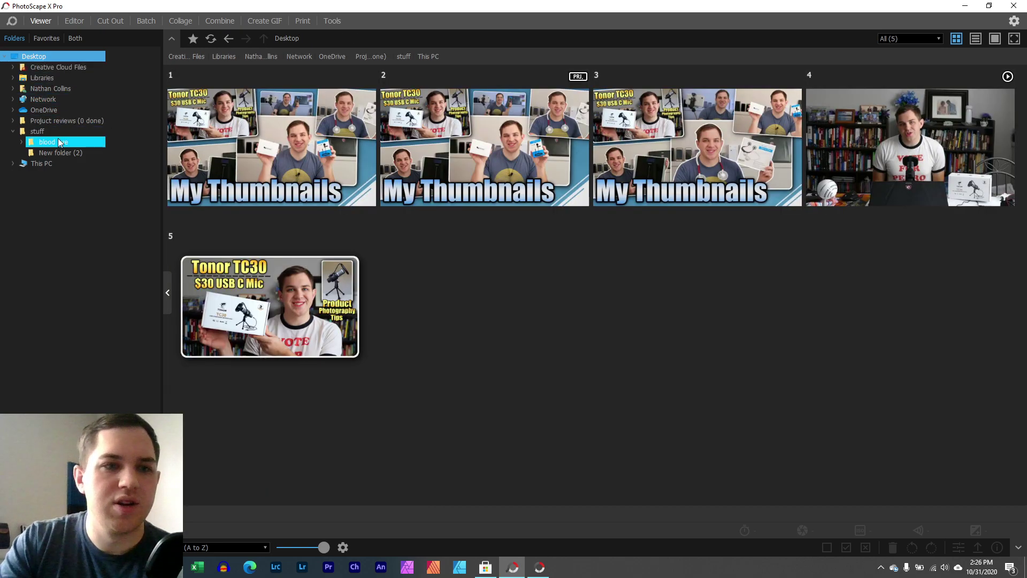
pyautogui.click(38, 131)
pyautogui.scroll(-7, 572, 314)
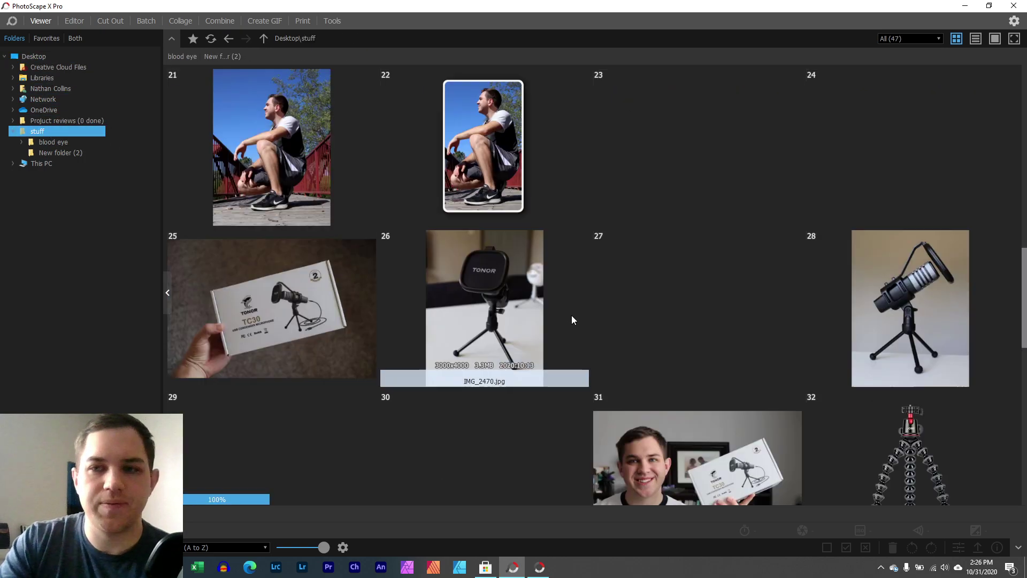
pyautogui.scroll(-3, 572, 316)
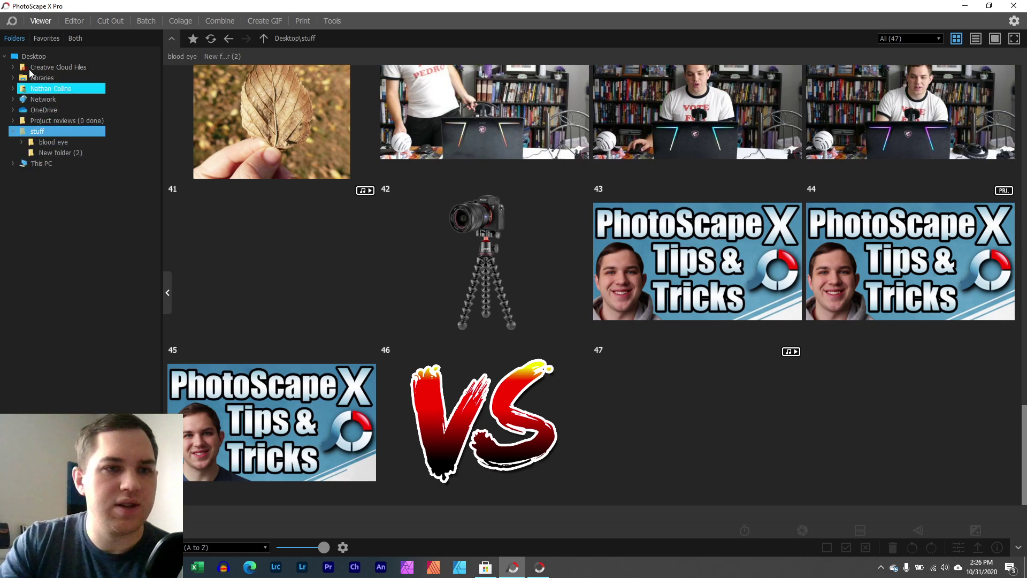
# Open the hand-drawn maze photo 20160916_121757.jpg from the Downloads folder in the editor
pyautogui.click(12, 163)
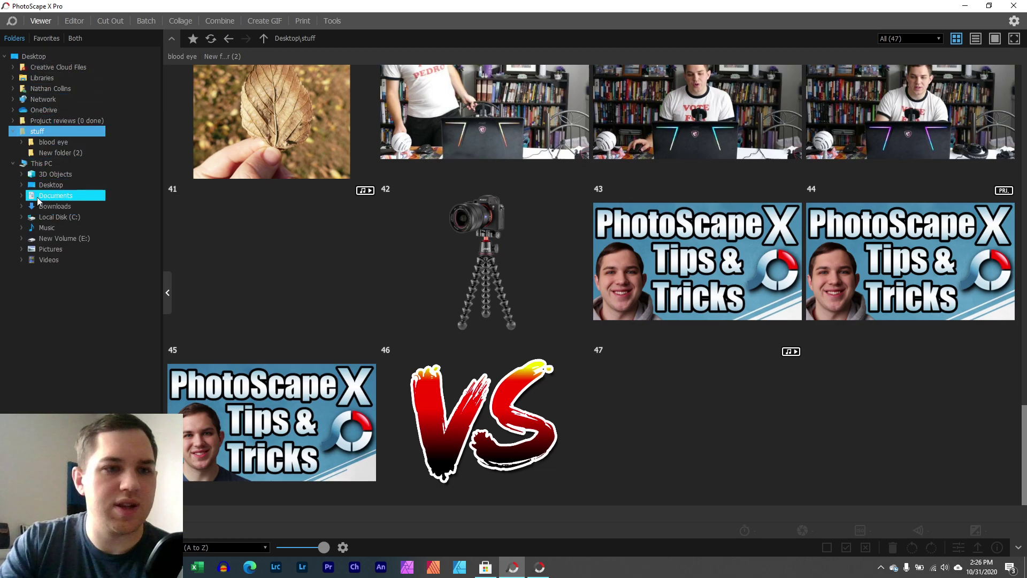
pyautogui.click(38, 209)
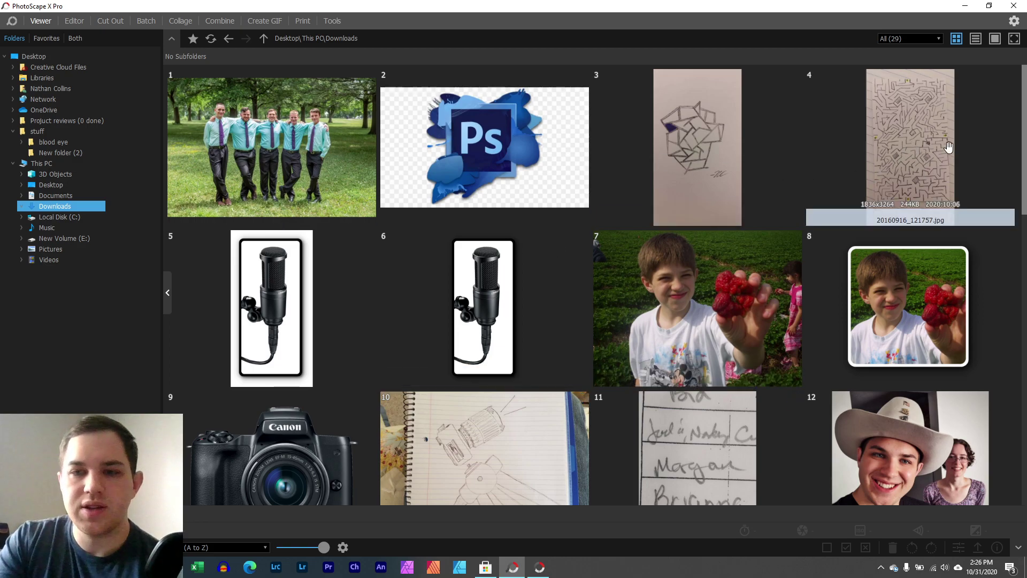
pyautogui.click(929, 129)
pyautogui.doubleClick(928, 128)
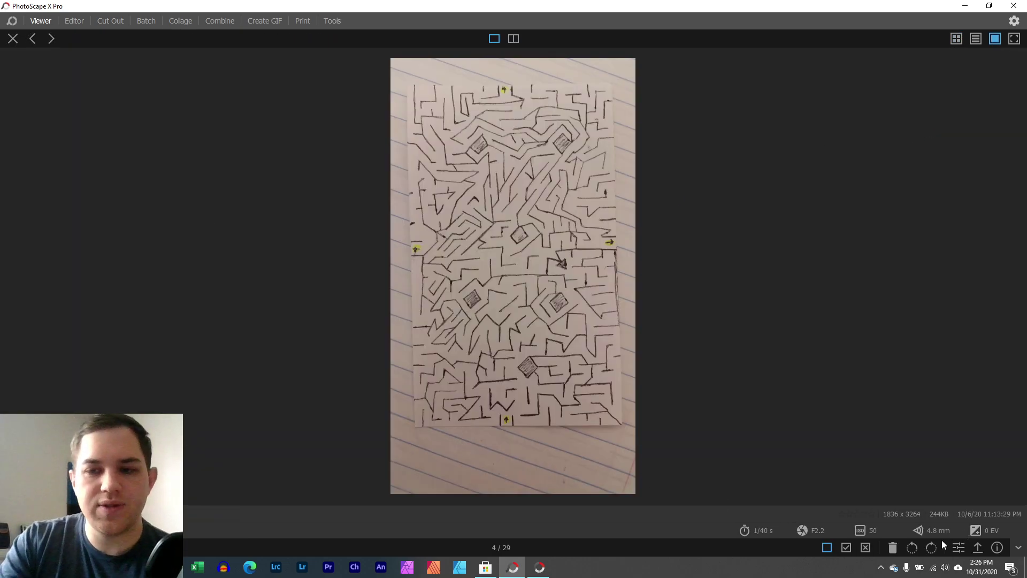
pyautogui.click(958, 546)
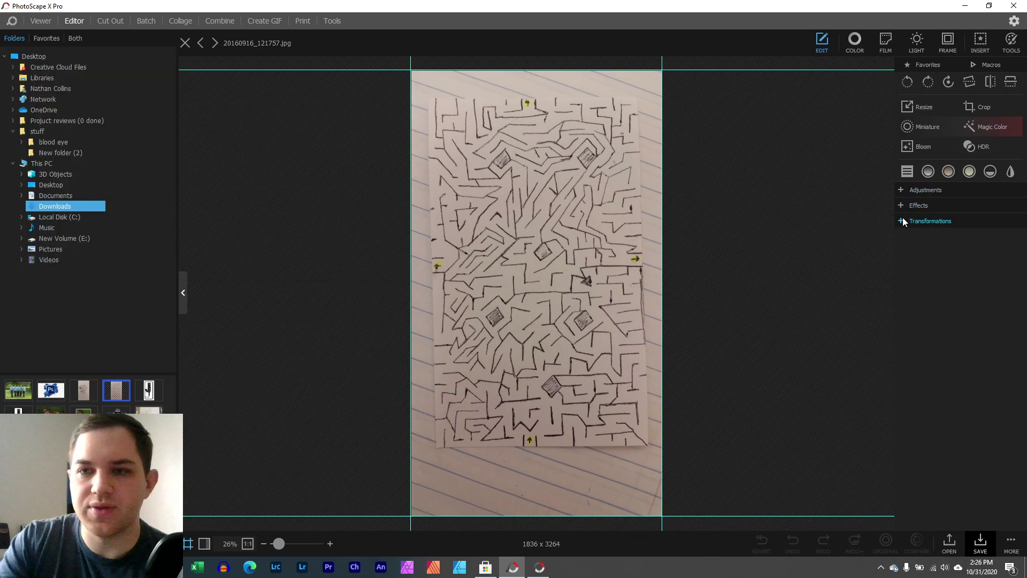
# Preview Enhance Document with the Text type on the maze photo and compare it with the original
pyautogui.click(901, 191)
pyautogui.scroll(-2, 914, 403)
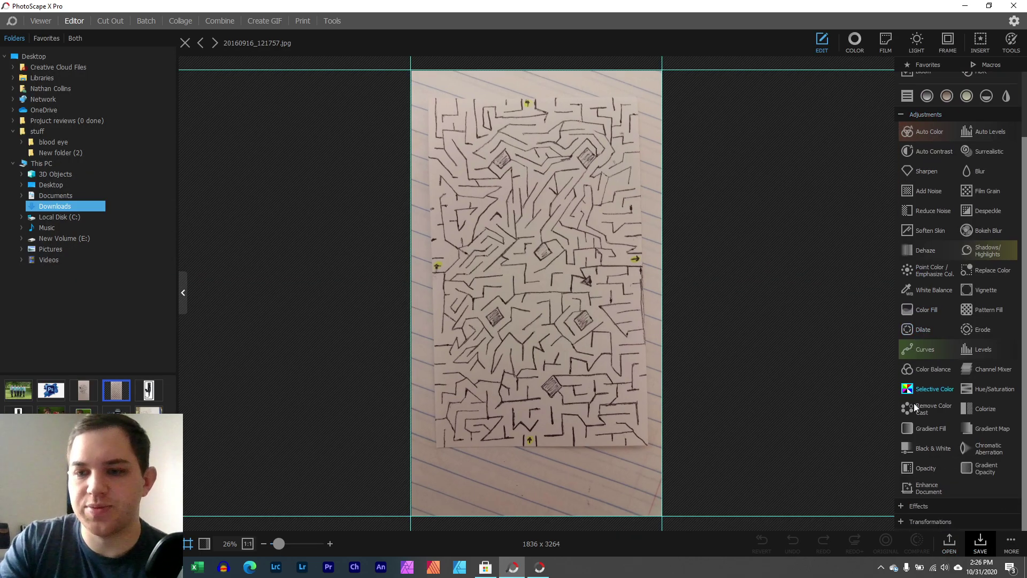
pyautogui.click(907, 488)
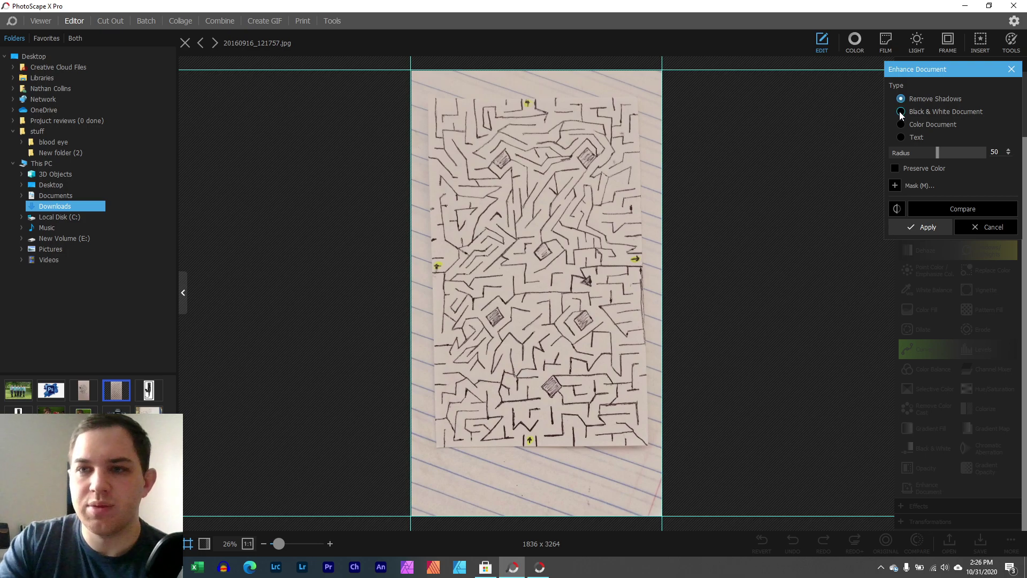
pyautogui.click(902, 138)
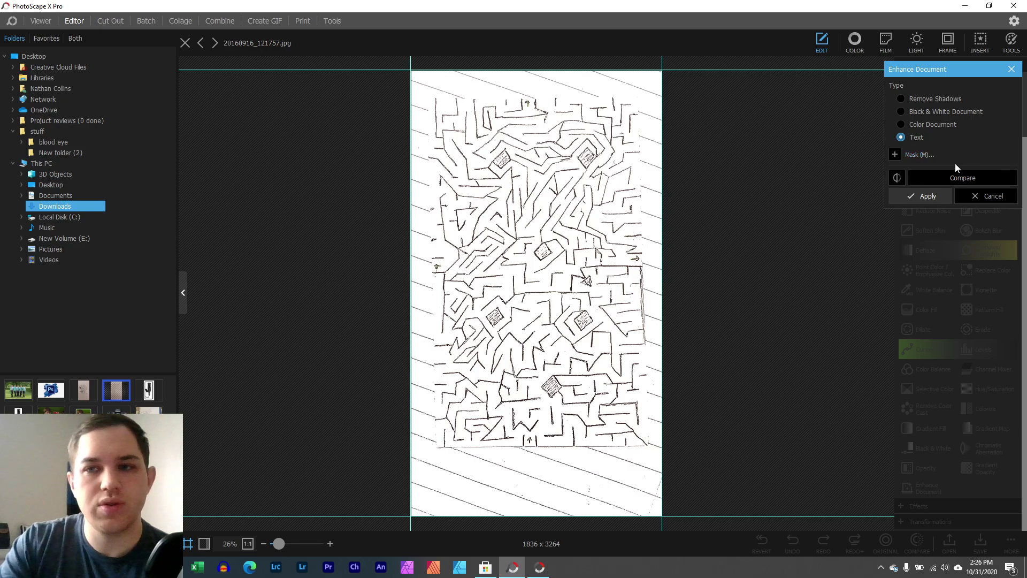
pyautogui.click(925, 174)
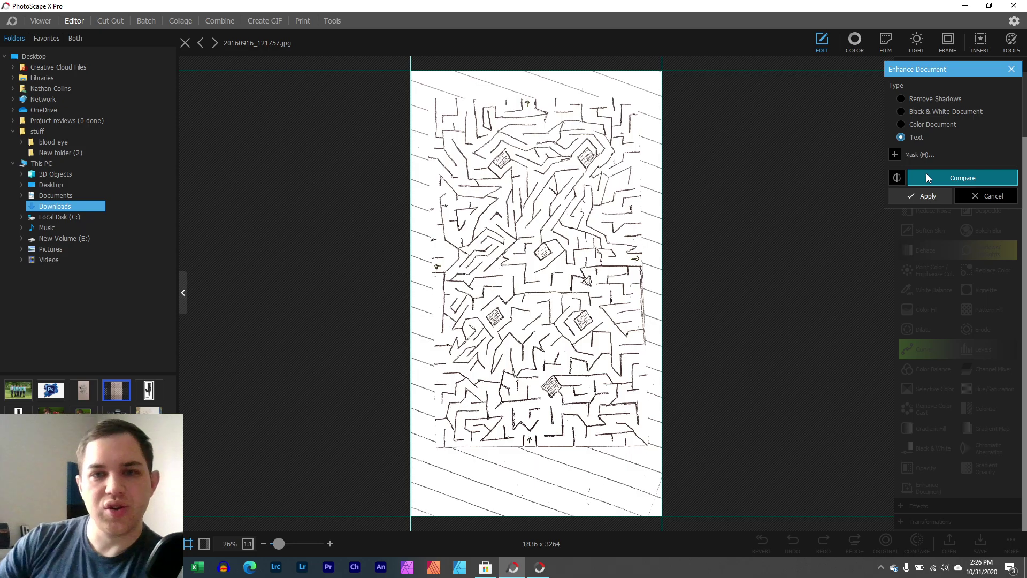
# Try limiting the Text enhancement to the maze with a brush mask of size 50 and hardness 0, and cancel it
pyautogui.click(894, 155)
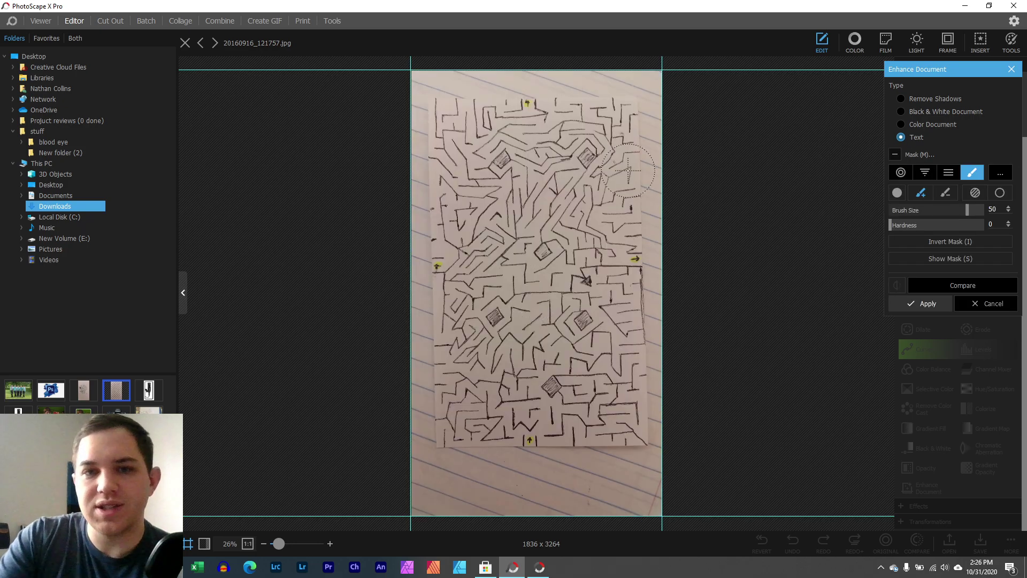
pyautogui.moveTo(445, 113)
pyautogui.mouseDown()
pyautogui.moveTo(602, 127)
pyautogui.moveTo(619, 183)
pyautogui.moveTo(636, 344)
pyautogui.moveTo(618, 411)
pyautogui.moveTo(593, 423)
pyautogui.moveTo(498, 415)
pyautogui.moveTo(465, 385)
pyautogui.moveTo(499, 150)
pyautogui.moveTo(550, 269)
pyautogui.moveTo(531, 173)
pyautogui.moveTo(541, 139)
pyautogui.moveTo(554, 153)
pyautogui.moveTo(541, 141)
pyautogui.moveTo(514, 162)
pyautogui.moveTo(494, 229)
pyautogui.moveTo(538, 260)
pyautogui.moveTo(521, 283)
pyautogui.moveTo(550, 290)
pyautogui.moveTo(539, 264)
pyautogui.moveTo(498, 240)
pyautogui.moveTo(496, 374)
pyautogui.moveTo(513, 392)
pyautogui.moveTo(499, 412)
pyautogui.moveTo(581, 418)
pyautogui.moveTo(600, 392)
pyautogui.moveTo(542, 367)
pyautogui.moveTo(608, 356)
pyautogui.moveTo(611, 303)
pyautogui.moveTo(582, 289)
pyautogui.moveTo(618, 326)
pyautogui.moveTo(611, 173)
pyautogui.moveTo(591, 246)
pyautogui.mouseUp()
pyautogui.click(542, 140)
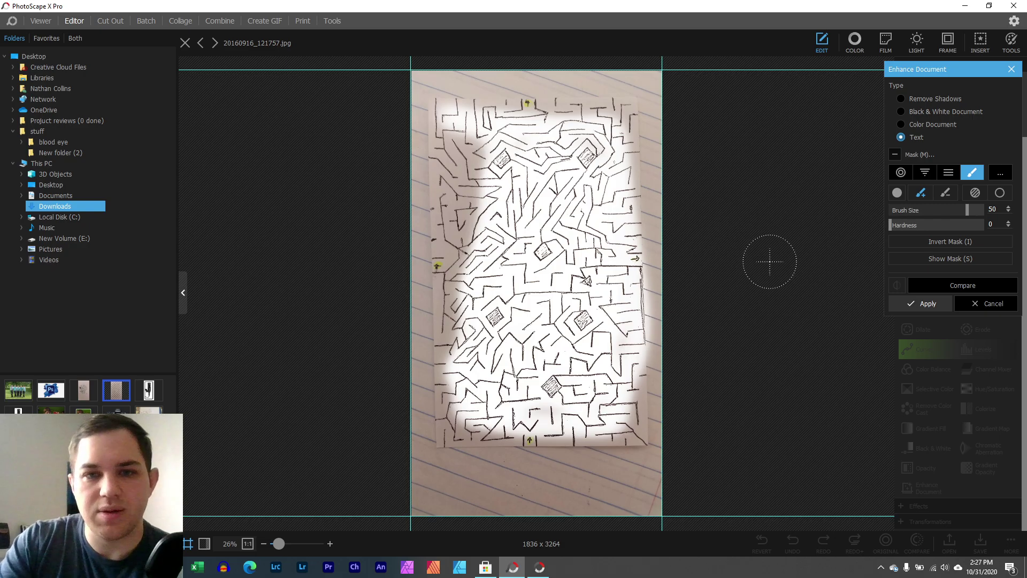
pyautogui.click(983, 302)
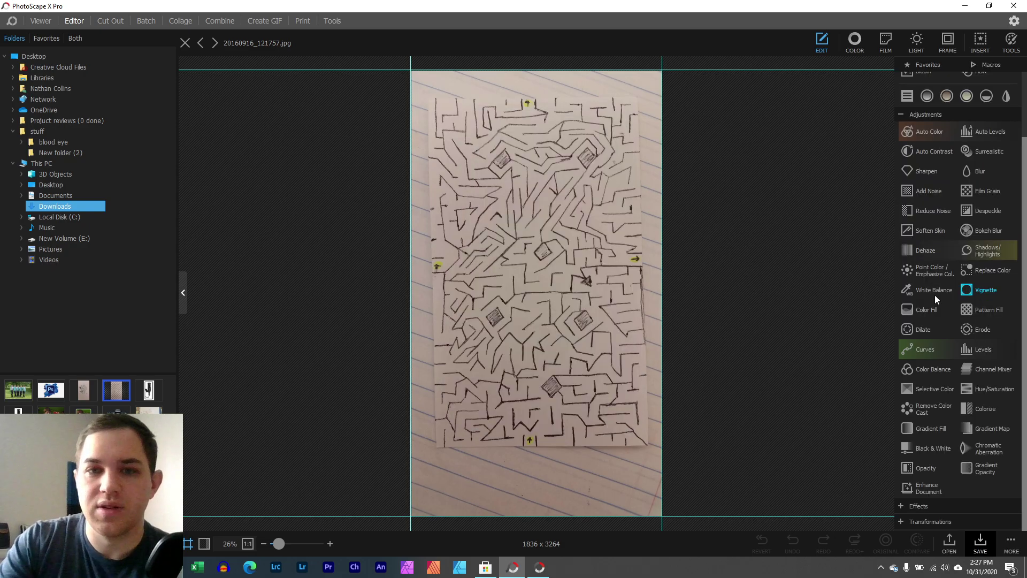
# Preview the Color Document, Black & White Document and Remove Shadows types, and apply Enhance Document with the Text type to the maze photo
pyautogui.click(917, 487)
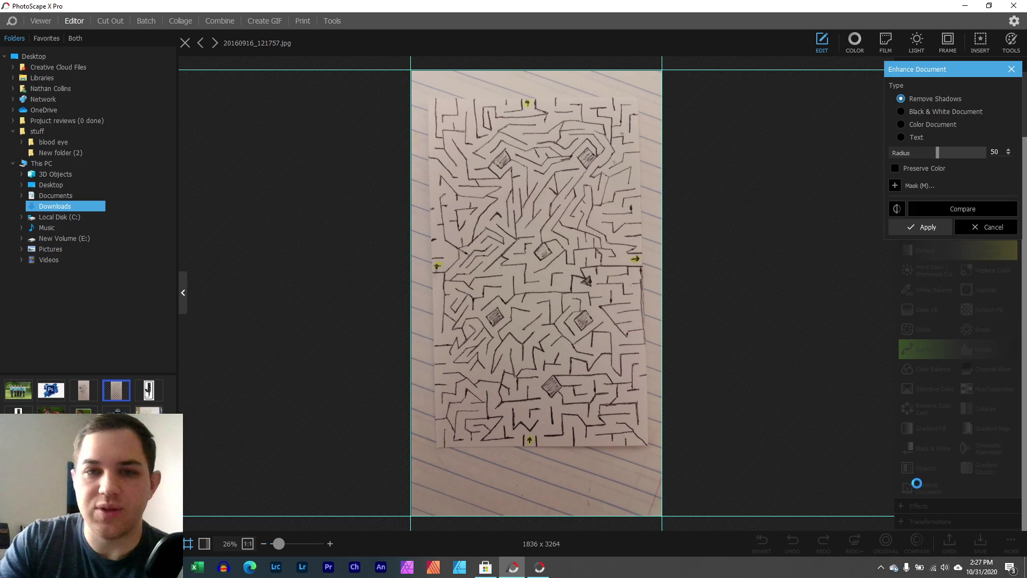
pyautogui.click(902, 125)
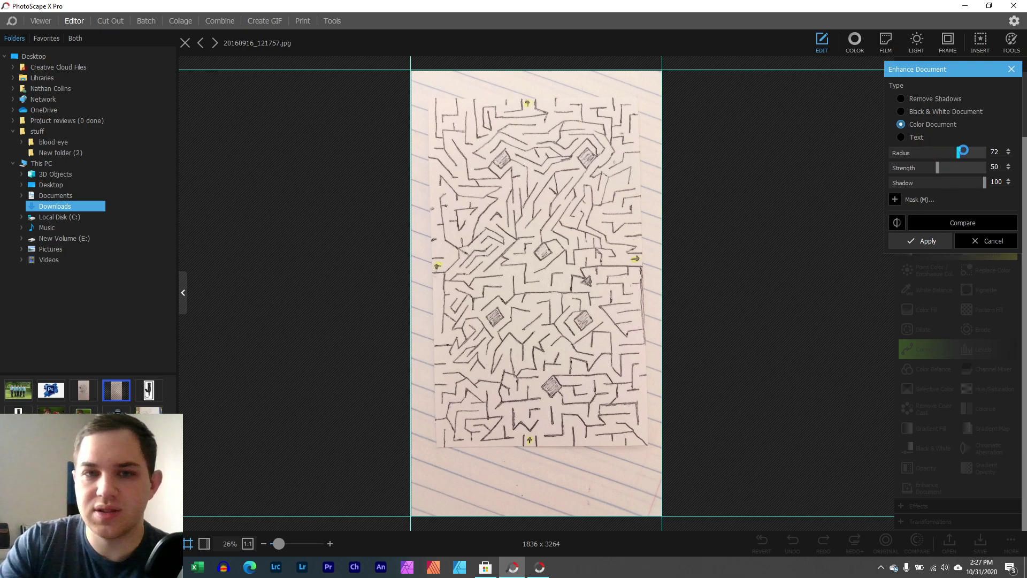
pyautogui.click(902, 112)
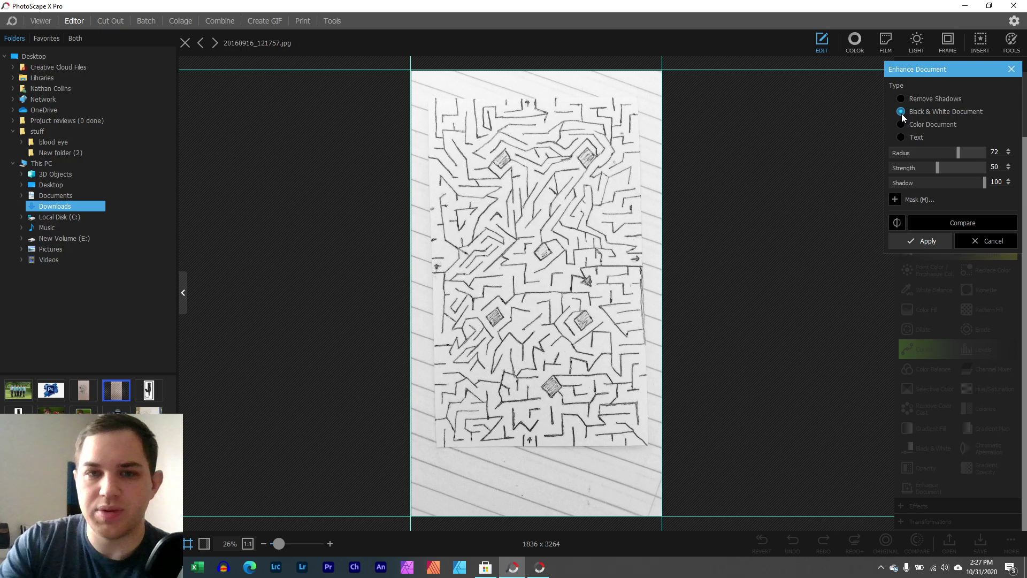
pyautogui.click(900, 99)
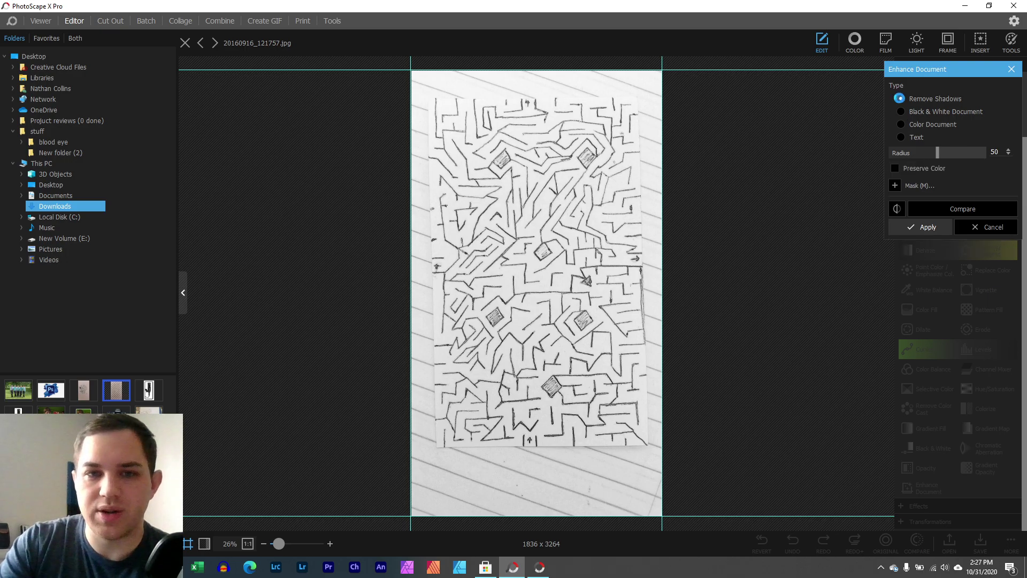
pyautogui.click(901, 136)
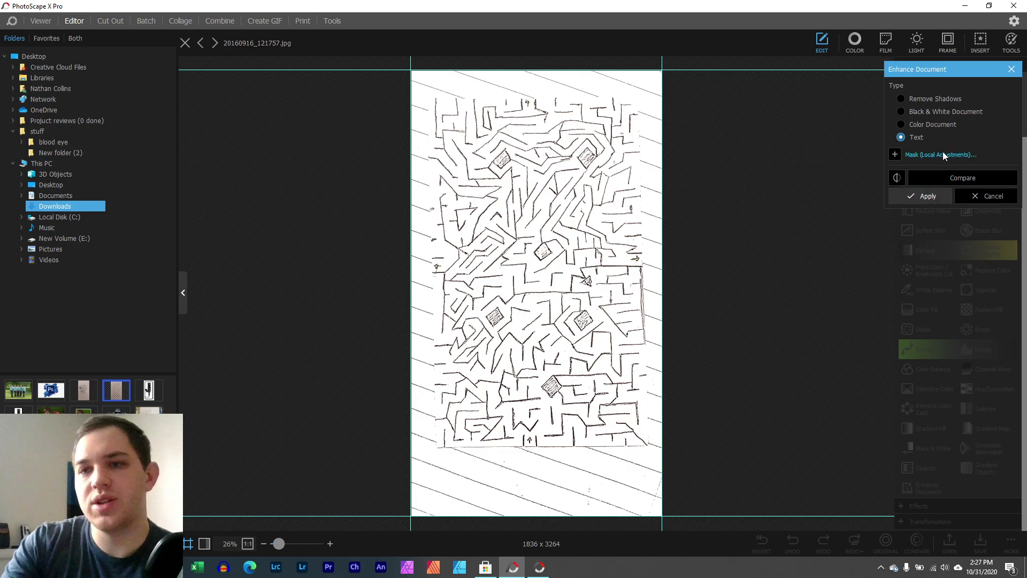
pyautogui.click(897, 196)
# Reopen Enhance Document on the enhanced maze, try the Text, Remove Shadows and Black & White Document types, and cancel it
pyautogui.click(919, 488)
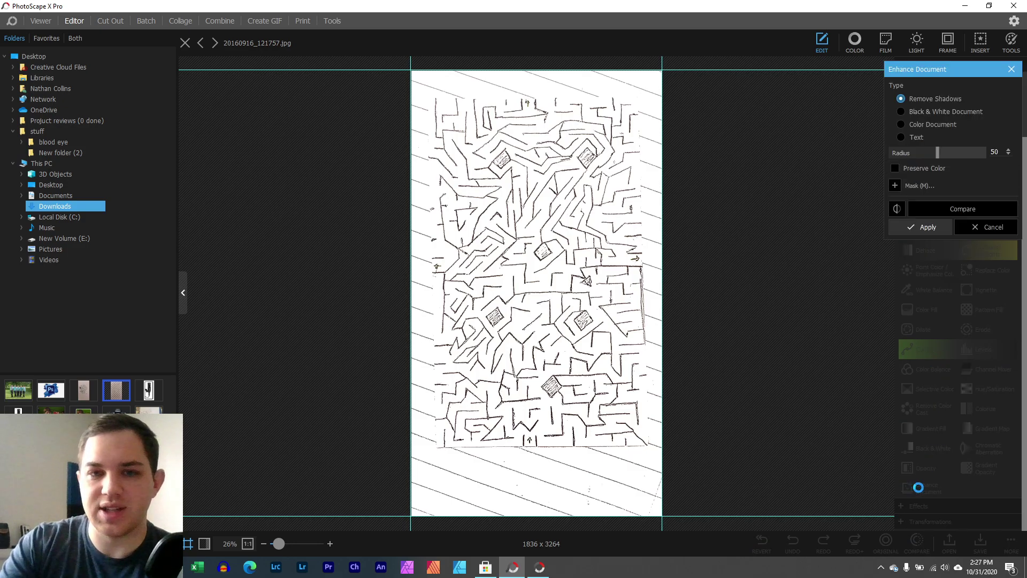
pyautogui.click(901, 137)
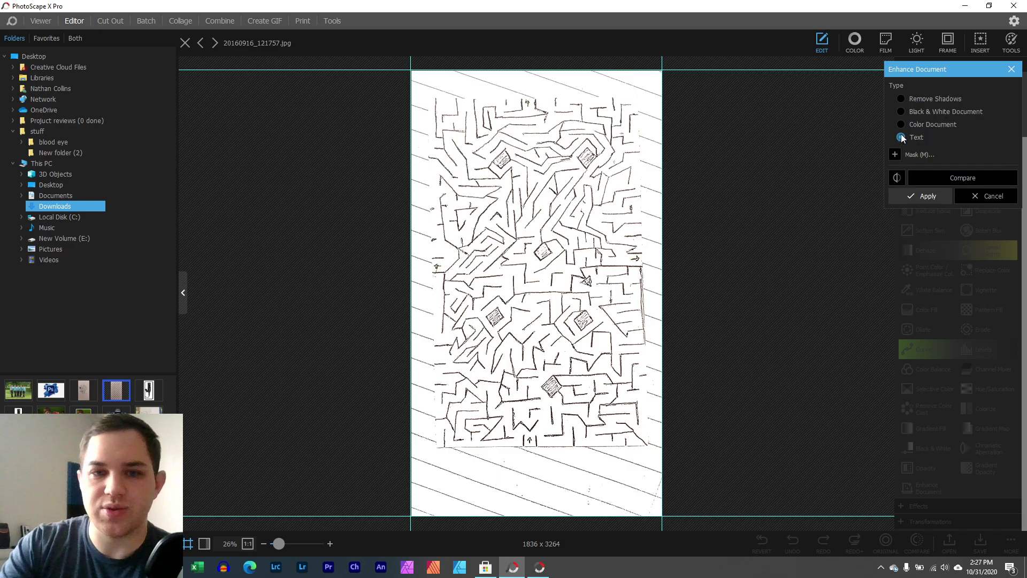
pyautogui.click(901, 99)
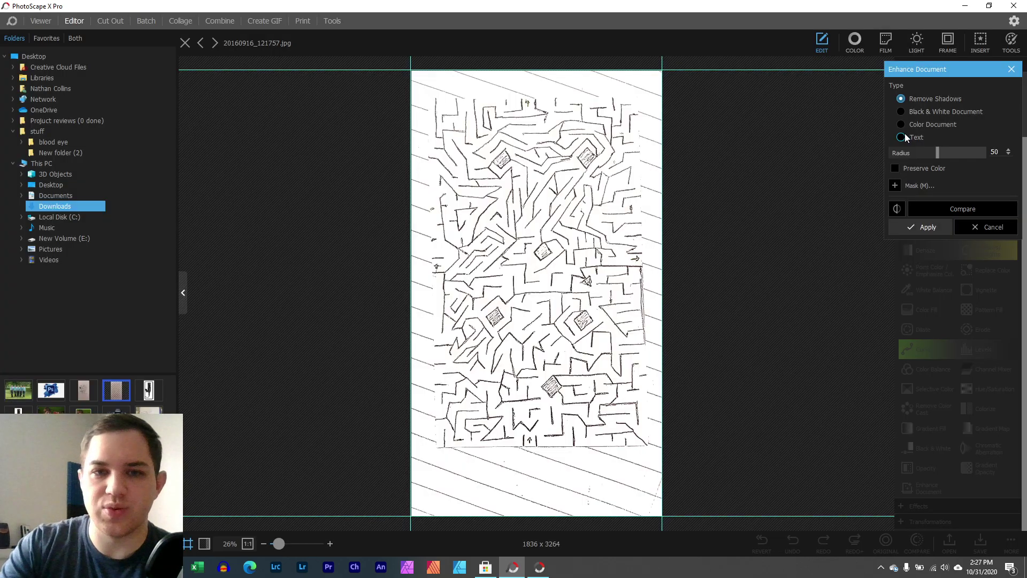
pyautogui.click(902, 137)
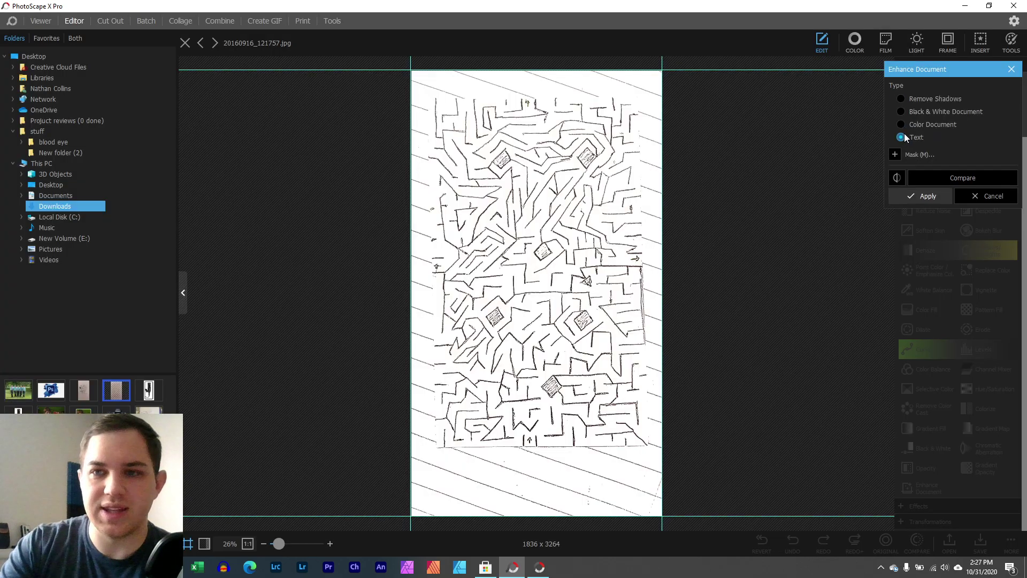
pyautogui.click(901, 112)
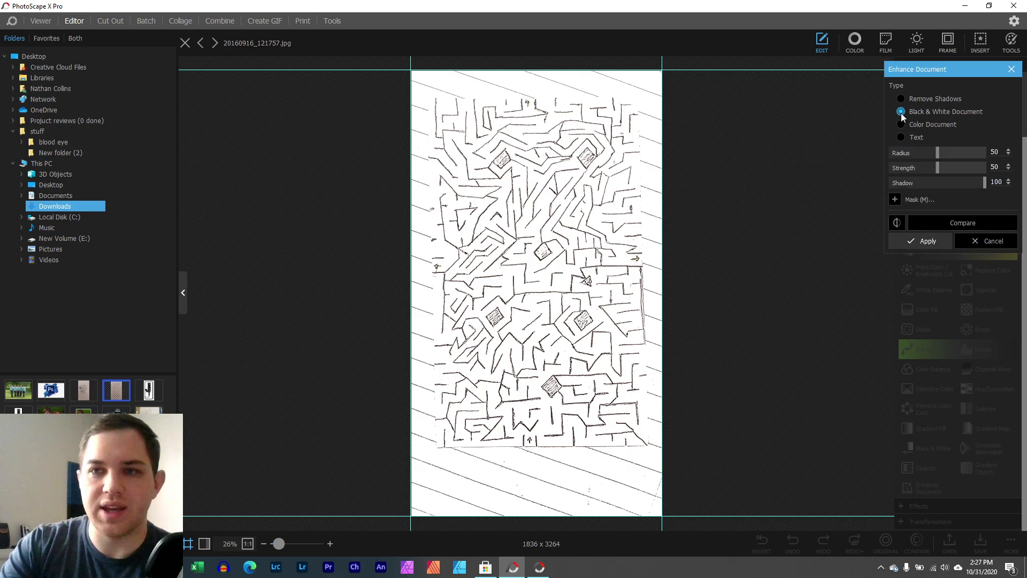
pyautogui.click(901, 99)
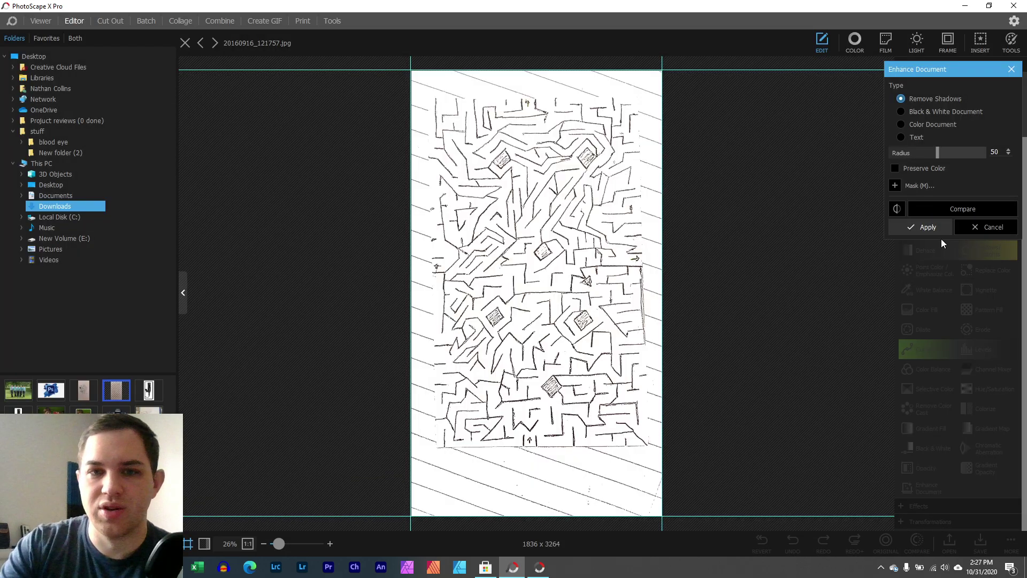
pyautogui.click(989, 225)
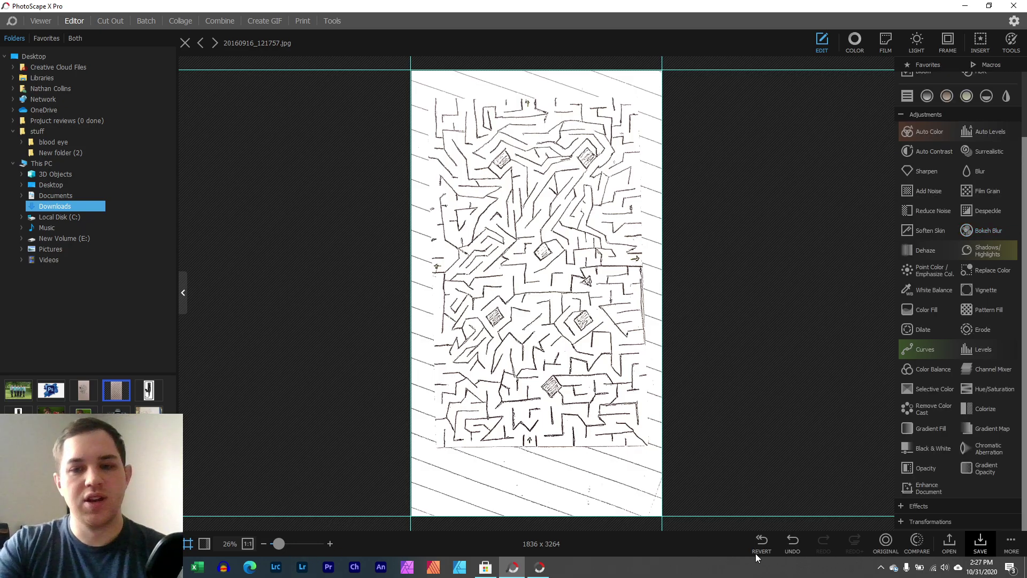
pyautogui.click(887, 541)
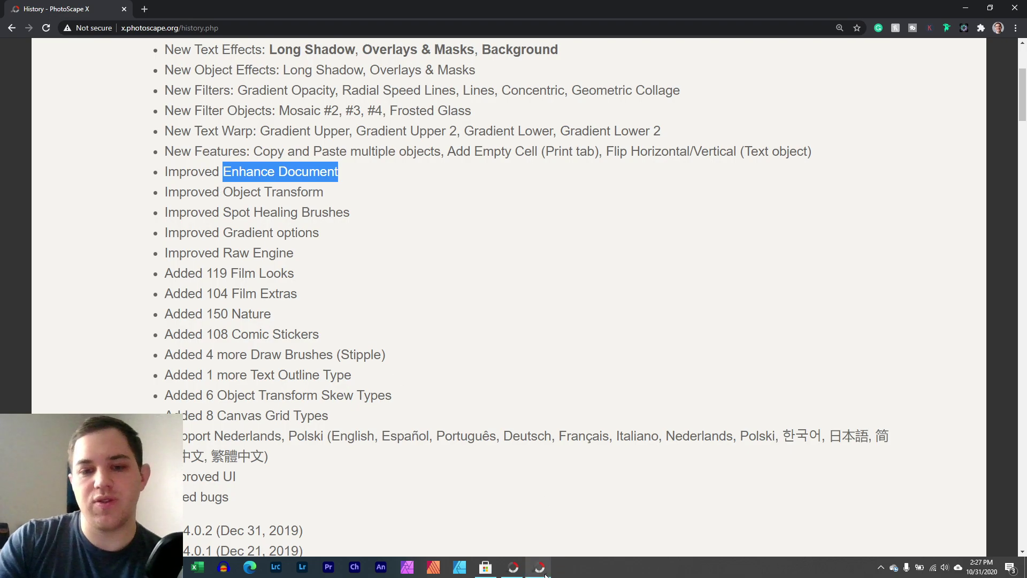
# Highlight the Object Transform entry on the PhotoScape X version history page in the browser
pyautogui.moveTo(545, 574)
pyautogui.moveTo(335, 192); pyautogui.dragTo(225, 190)
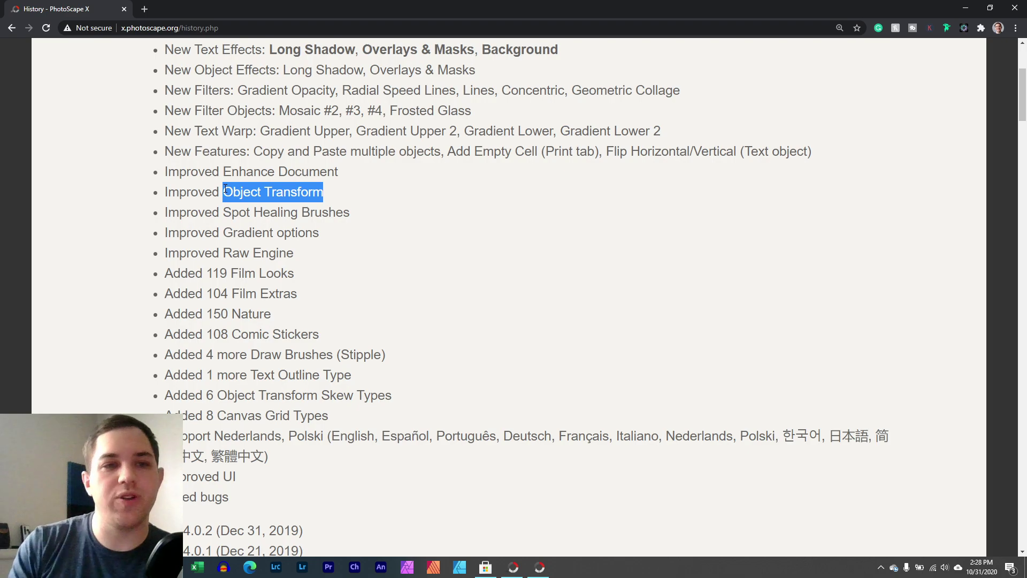
pyautogui.click(167, 192)
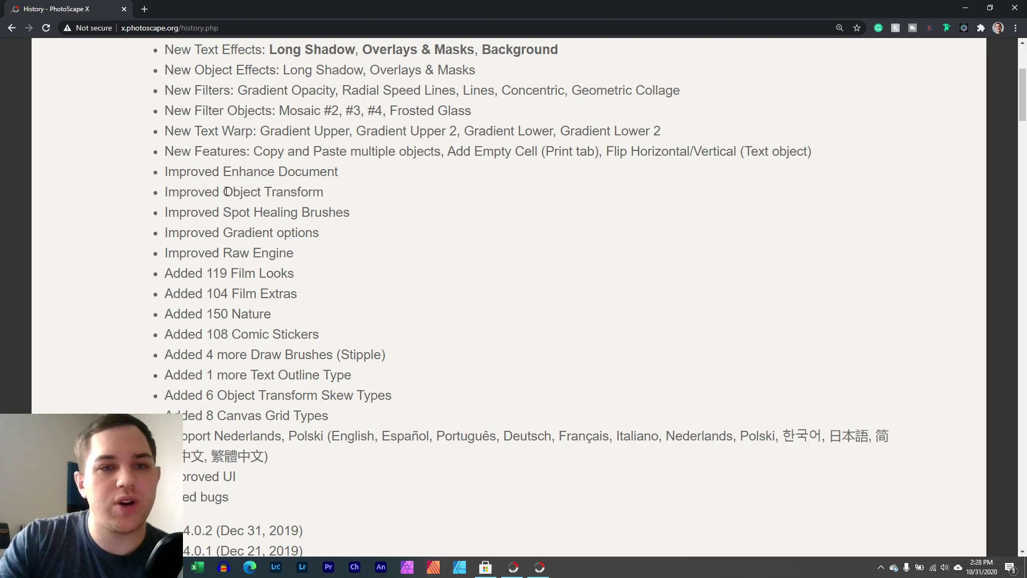
pyautogui.moveTo(227, 192); pyautogui.dragTo(322, 193)
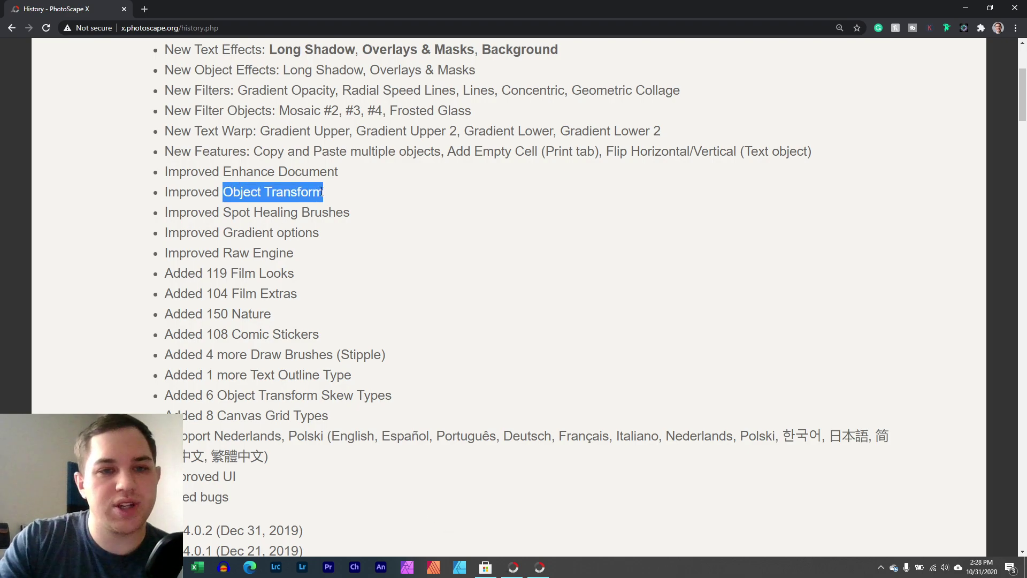
# In free PhotoScape X, insert the eos-m50-black-lens-front-d camera image on the wall photo, scaled to about 246% above the windows
pyautogui.click(539, 567)
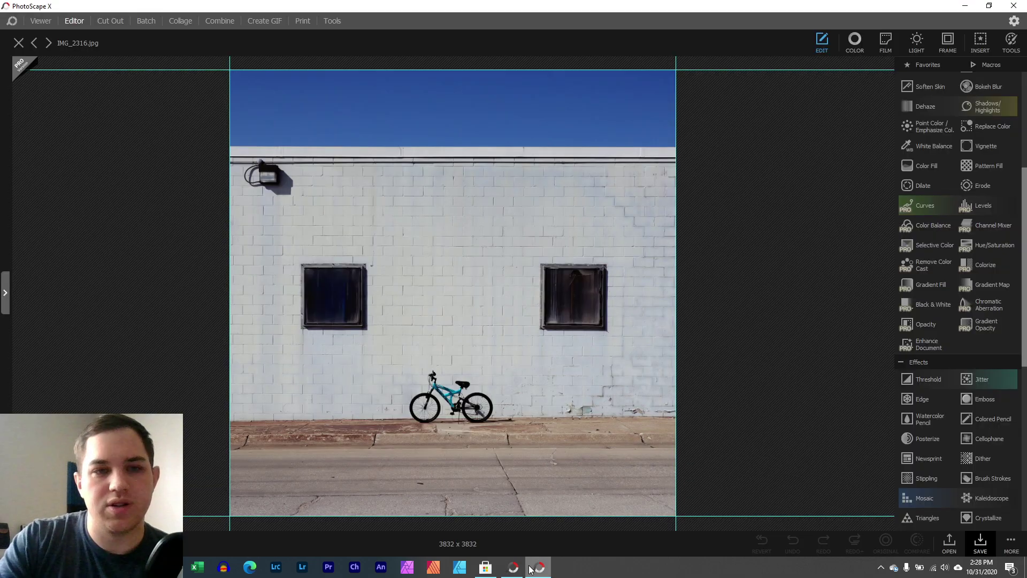
pyautogui.click(978, 40)
pyautogui.click(854, 46)
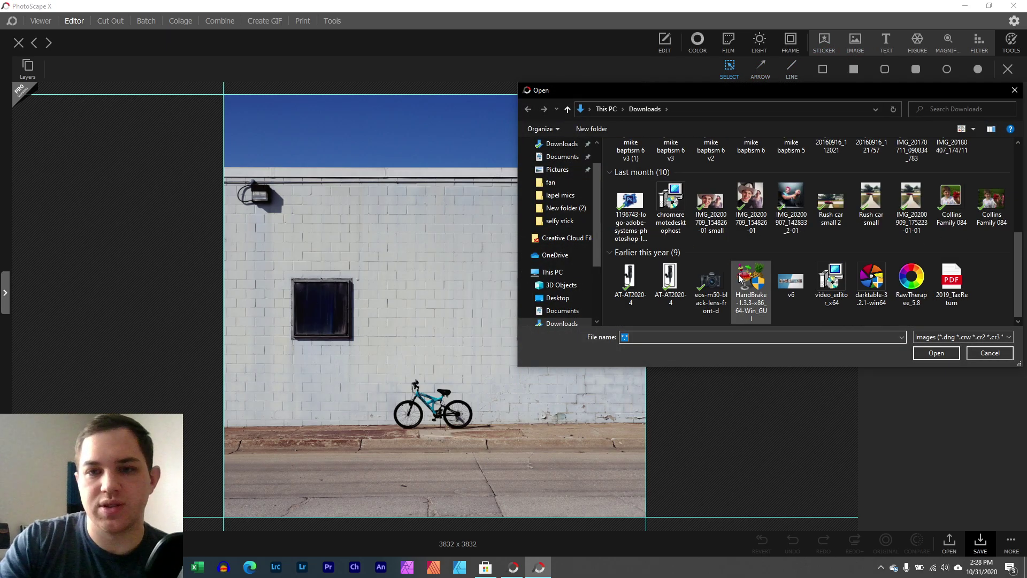
pyautogui.doubleClick(712, 289)
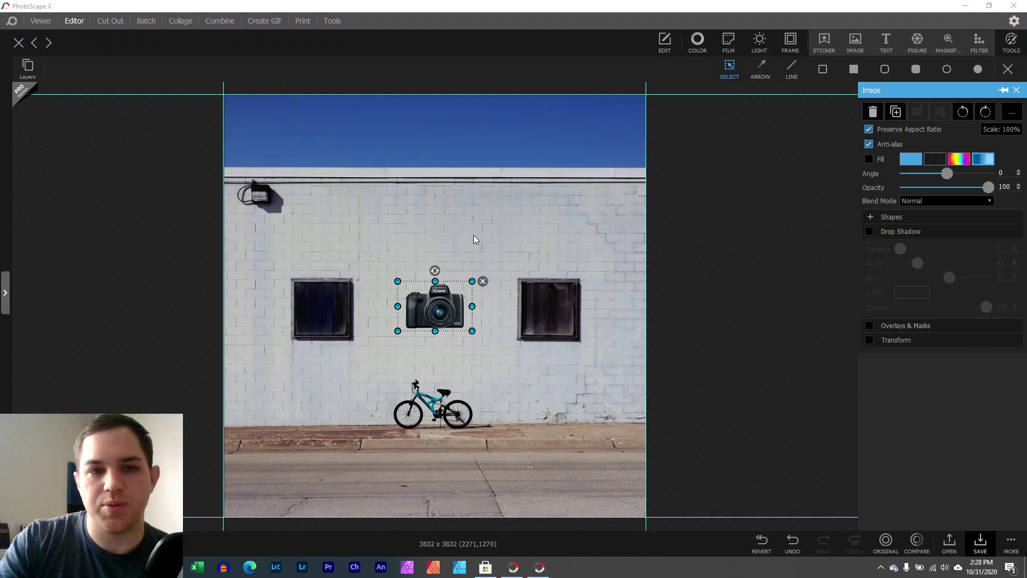
pyautogui.moveTo(471, 282); pyautogui.dragTo(436, 192)
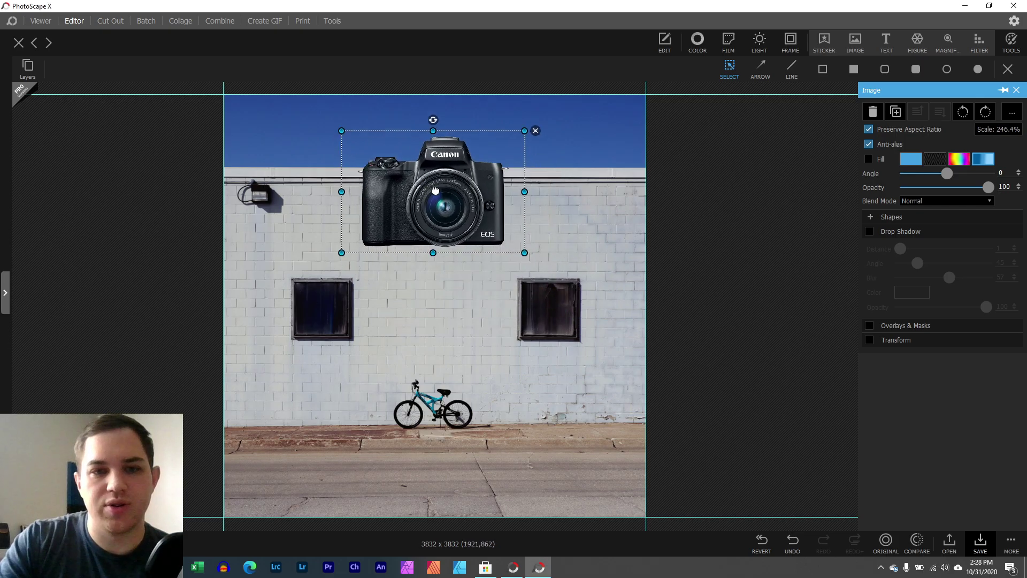
# Enable Transform for the camera image, adjust its height in the transform frame, and accept the change
pyautogui.click(869, 340)
pyautogui.click(909, 279)
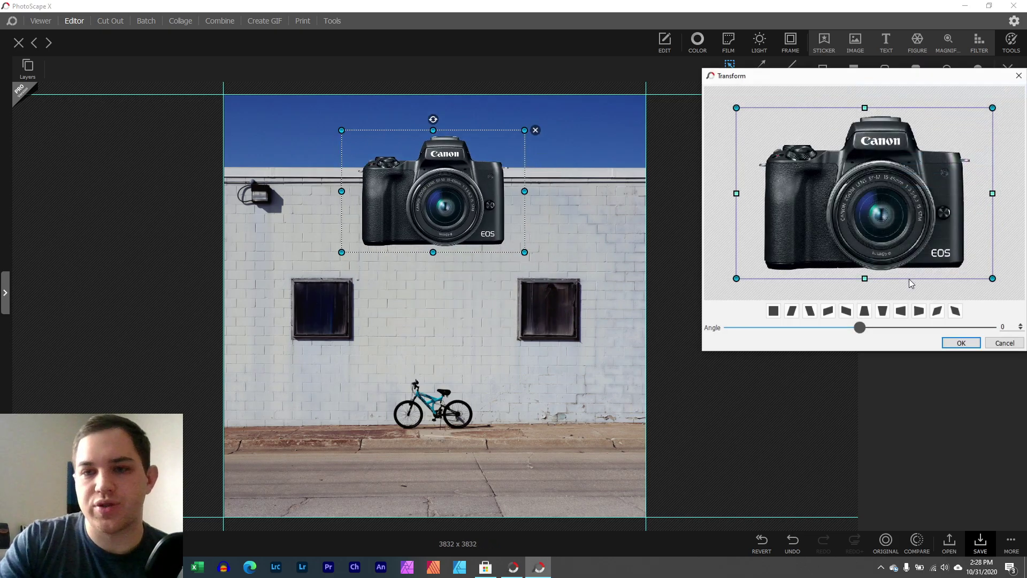
pyautogui.moveTo(867, 262); pyautogui.dragTo(865, 283)
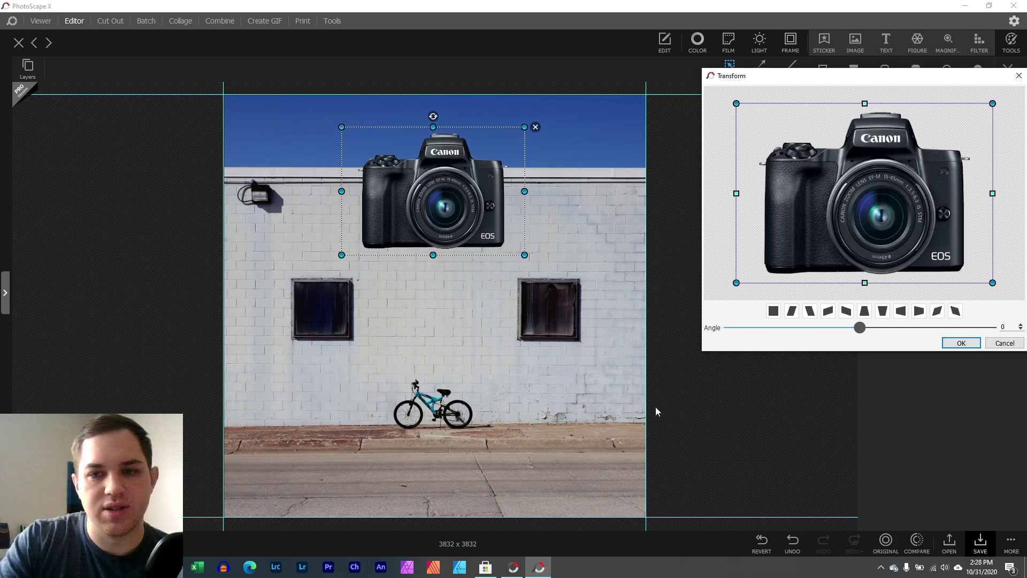
pyautogui.click(961, 343)
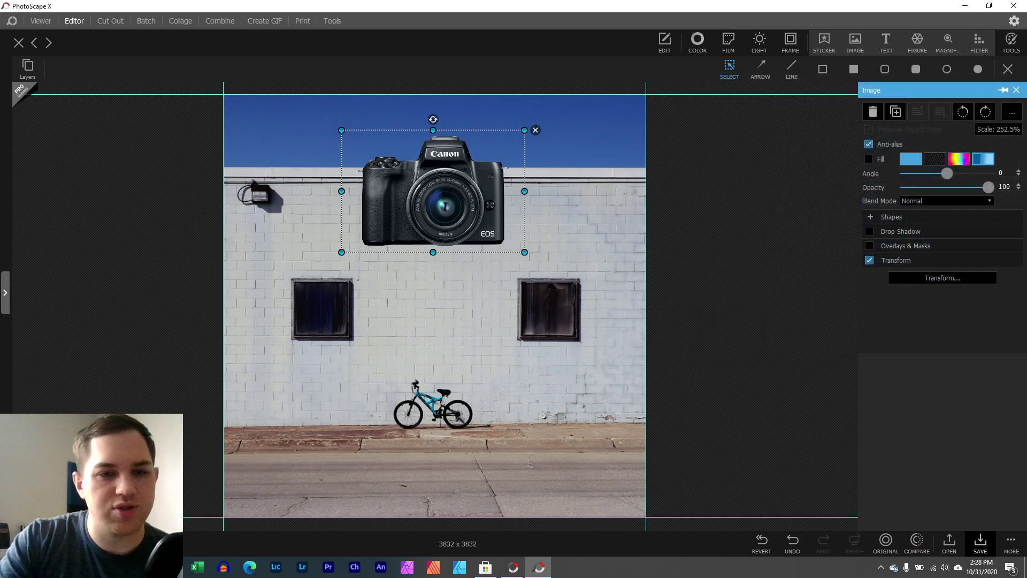
# Reopen the camera's Transform settings and slightly reduce its height
pyautogui.scroll(5, 378, 527)
pyautogui.scroll(-5, 378, 527)
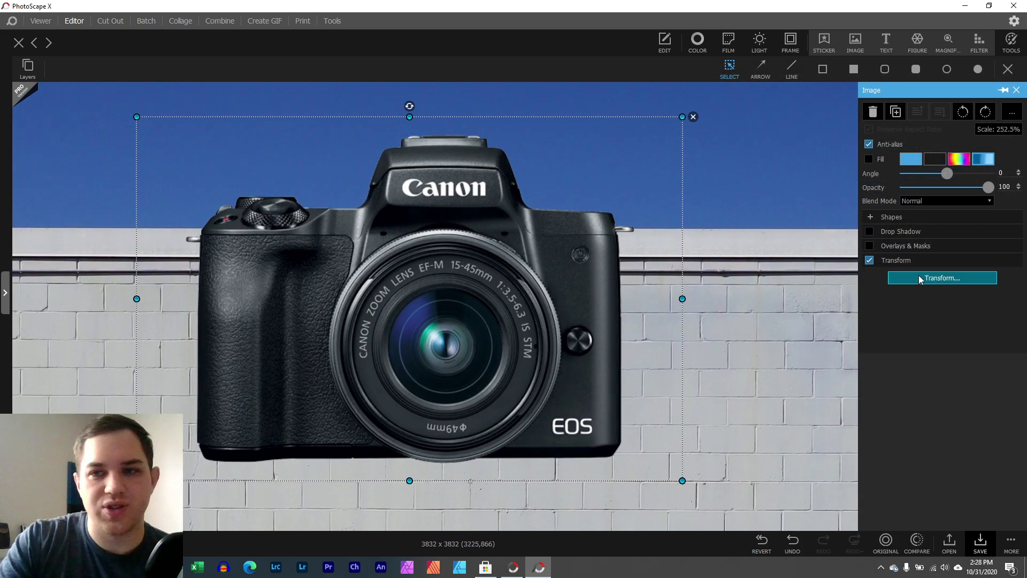
pyautogui.click(904, 277)
pyautogui.moveTo(865, 280)
pyautogui.mouseDown()
pyautogui.moveTo(865, 240)
pyautogui.moveTo(865, 274)
pyautogui.mouseUp()
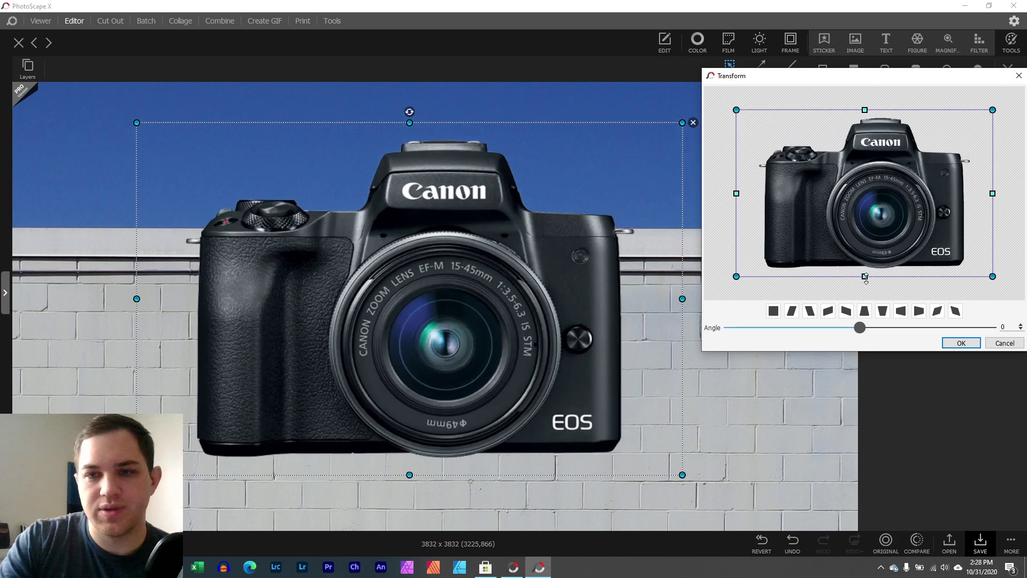
# Try the trapezoid, rectangle and two slanted Transform presets on the camera, and vary the strength of the left-leaning slant
pyautogui.click(859, 313)
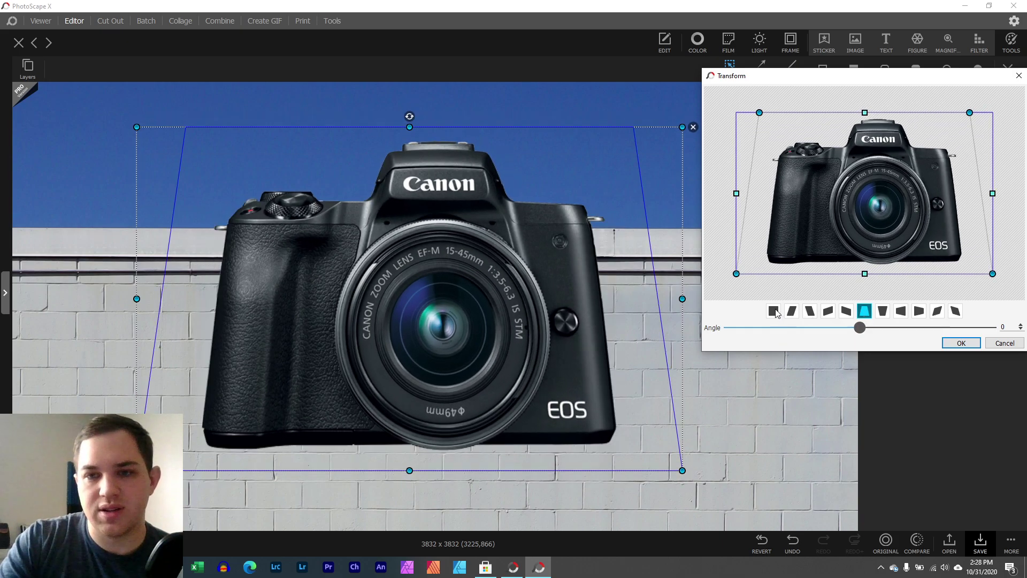
pyautogui.click(774, 311)
pyautogui.click(791, 312)
pyautogui.click(811, 312)
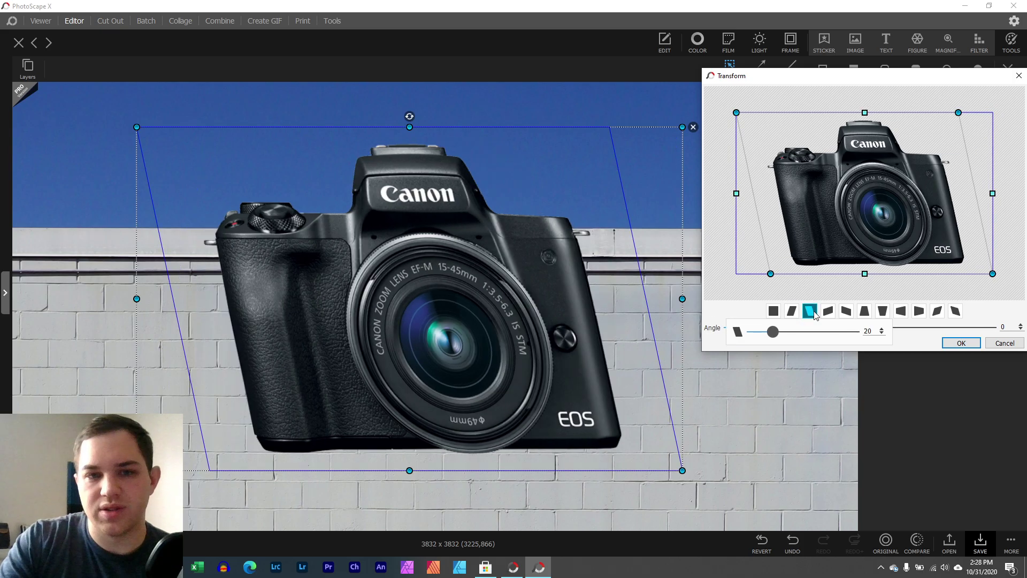
pyautogui.moveTo(772, 332); pyautogui.dragTo(795, 331)
pyautogui.click(913, 336)
# Apply the last diagonal skew preset to the camera with a strength of 42
pyautogui.click(956, 312)
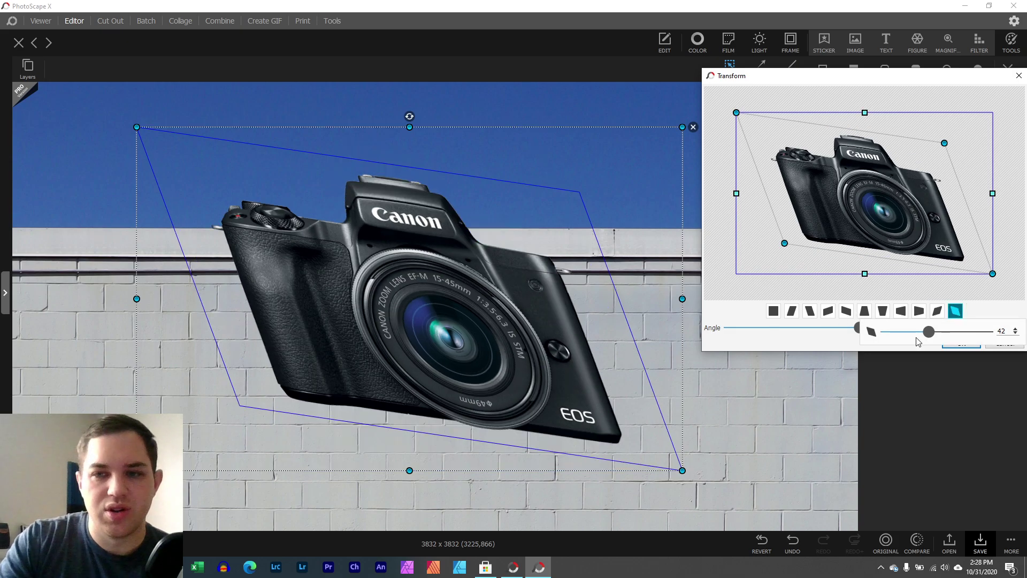
pyautogui.click(923, 79)
pyautogui.click(970, 342)
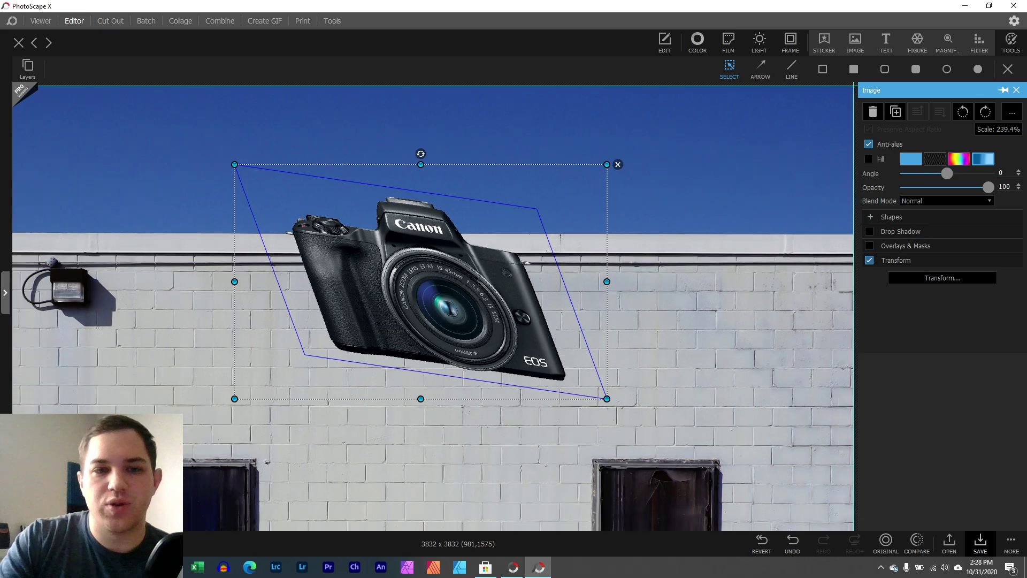
# Move the skewed camera up and to the left, enlarge it to about 411%, and rotate it to about 54 degrees
pyautogui.scroll(-5, 445, 152)
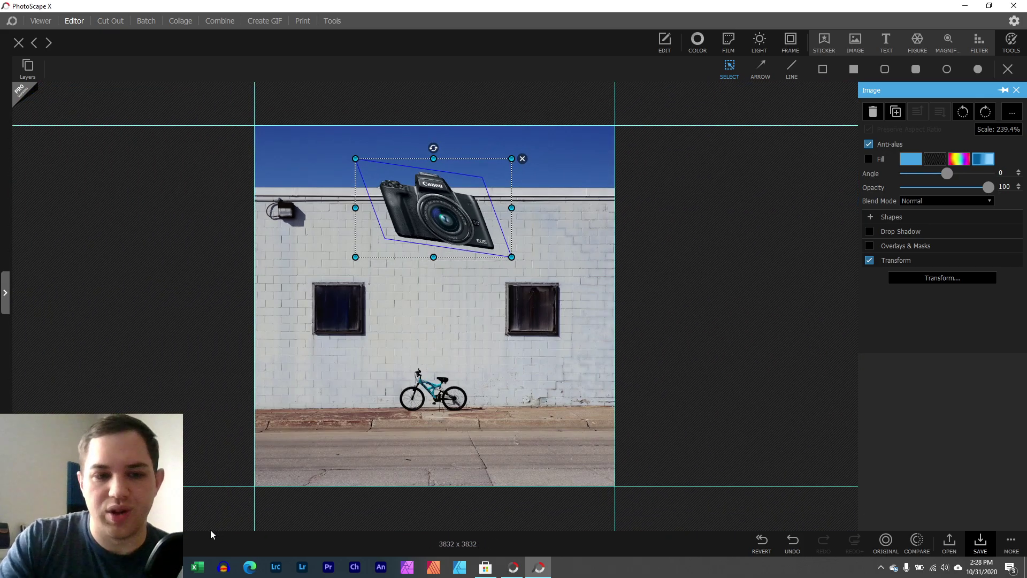
pyautogui.scroll(2, 432, 275)
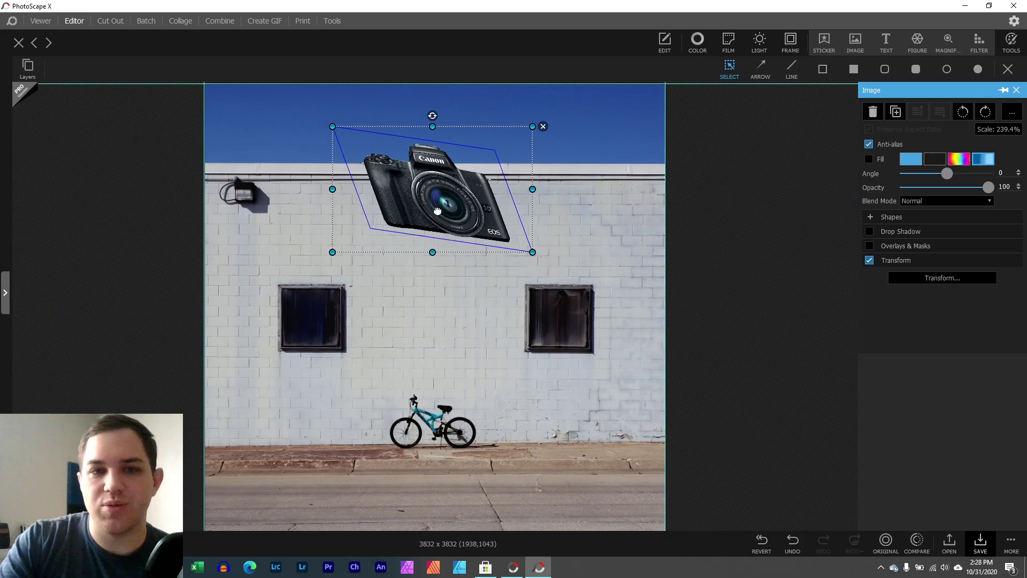
pyautogui.moveTo(460, 220); pyautogui.dragTo(386, 191)
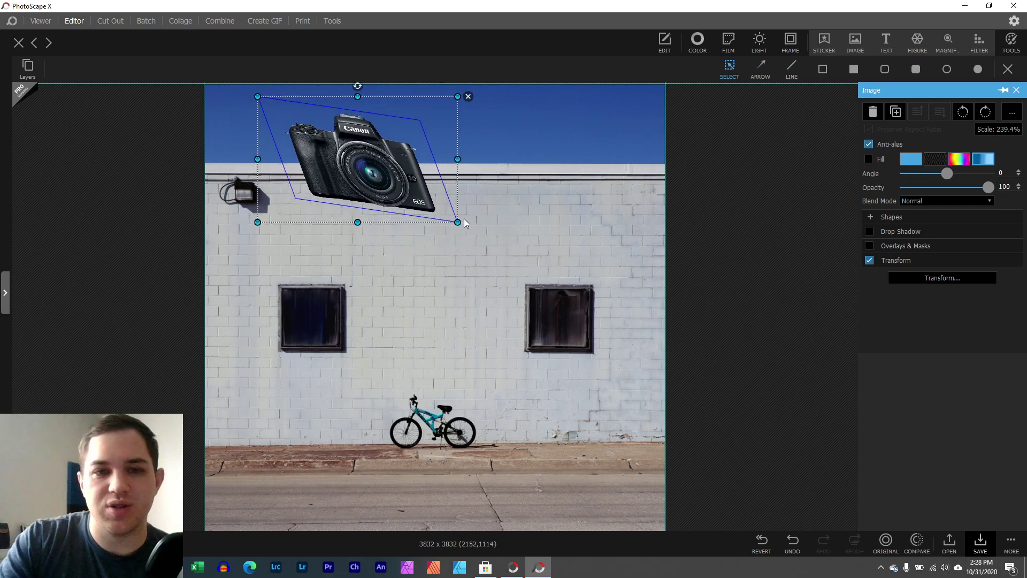
pyautogui.moveTo(457, 221); pyautogui.dragTo(533, 365)
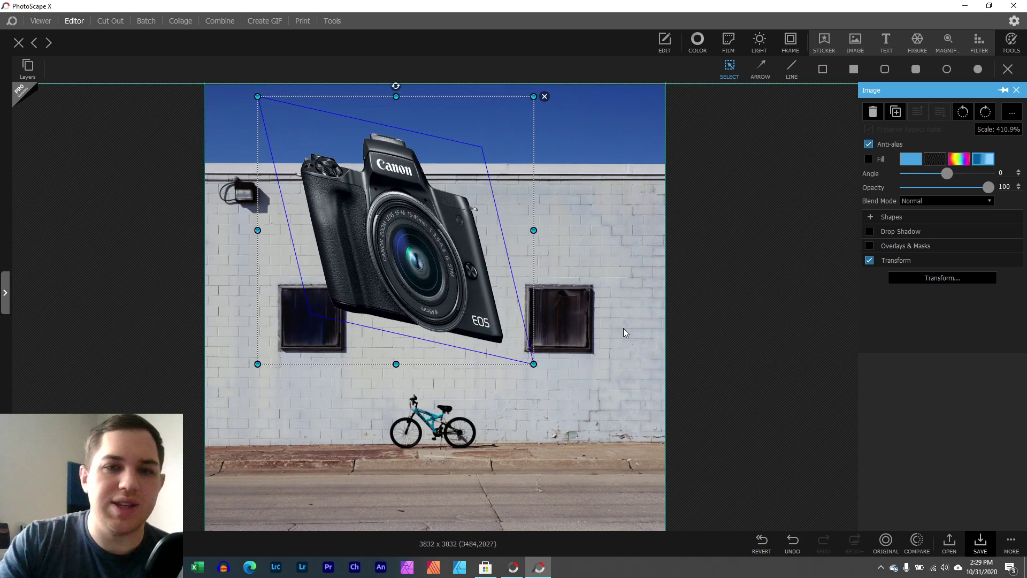
pyautogui.moveTo(396, 87); pyautogui.dragTo(511, 148)
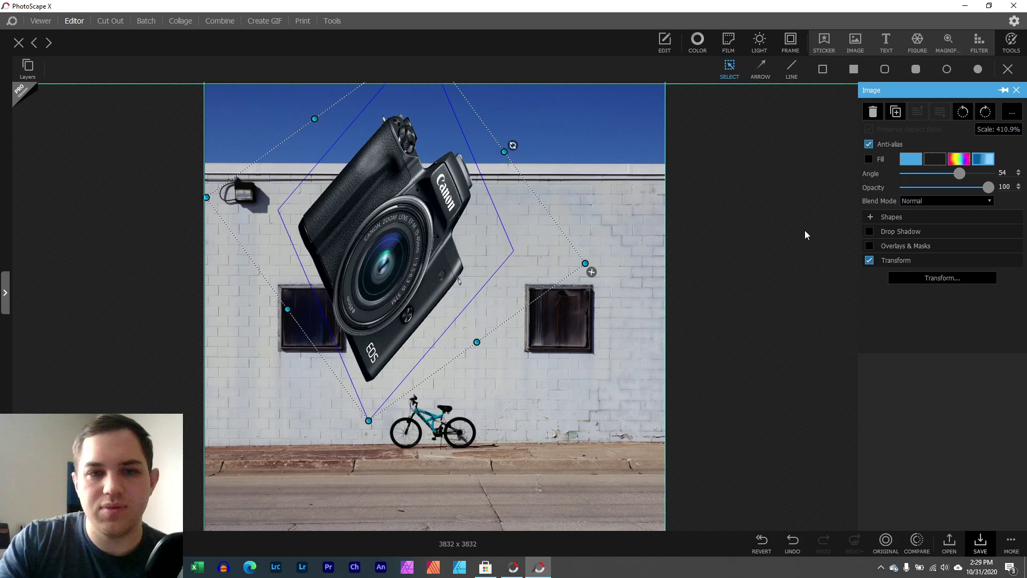
pyautogui.click(1017, 90)
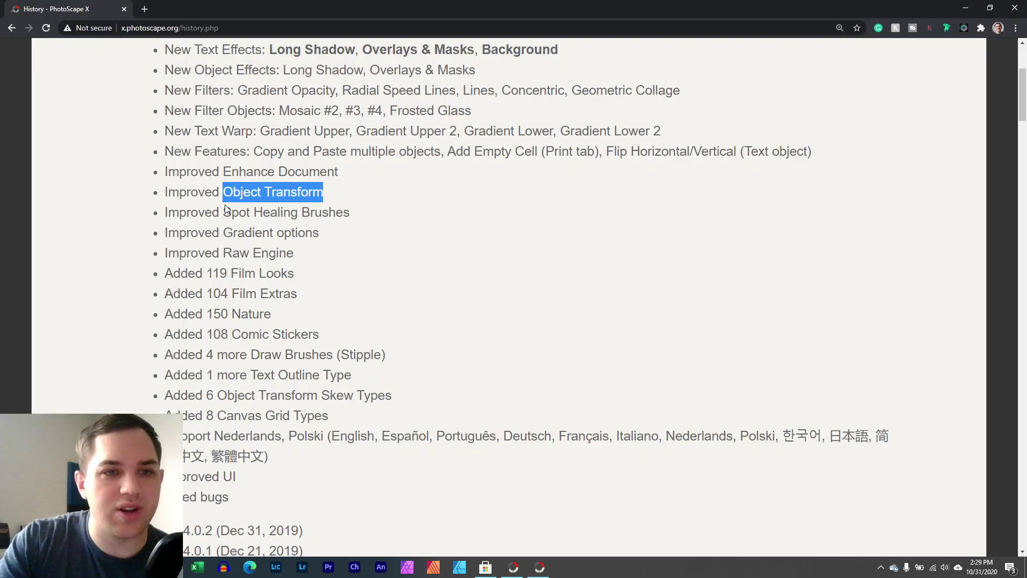
# Highlight the Improved Spot Healing Brushes entry on the version history page in the browser
pyautogui.moveTo(351, 215); pyautogui.dragTo(169, 216)
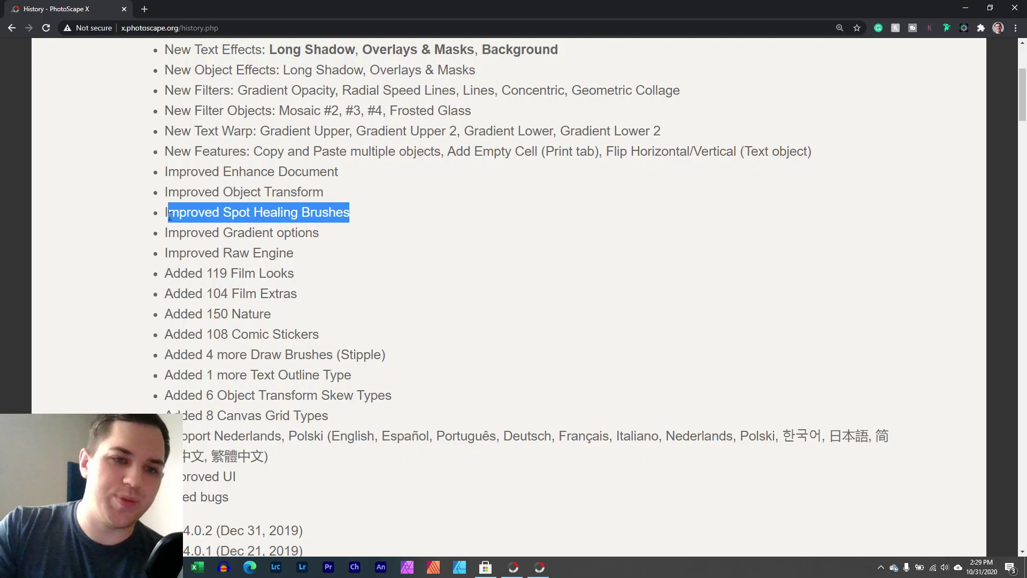
# Return to free PhotoScape X and delete the camera image from the wall photo
pyautogui.click(528, 557)
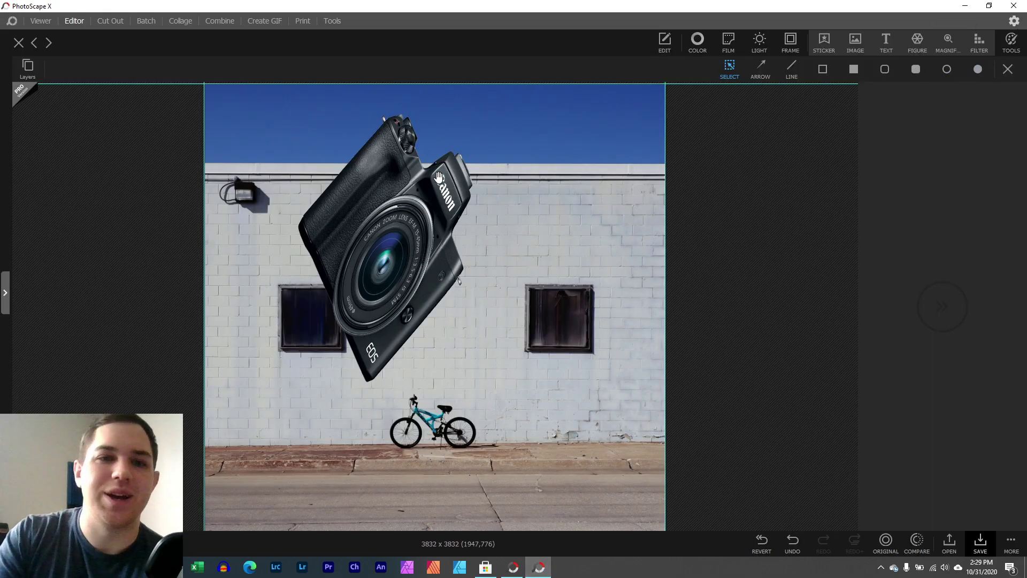
pyautogui.click(439, 176)
pyautogui.press('Delete')
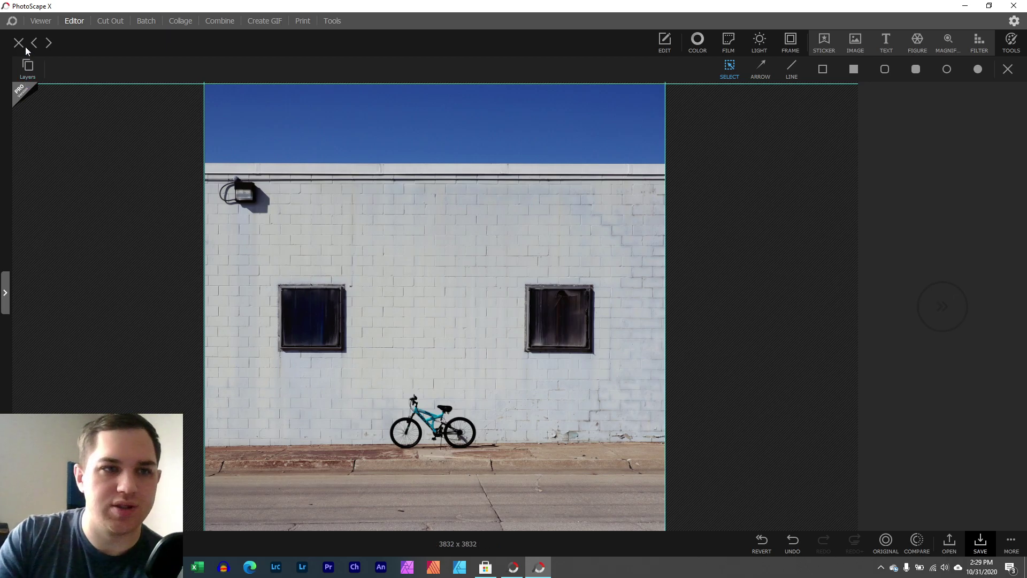
# Open the portrait IMG_2094.jpg from the stuff folder in the Viewer
pyautogui.click(40, 20)
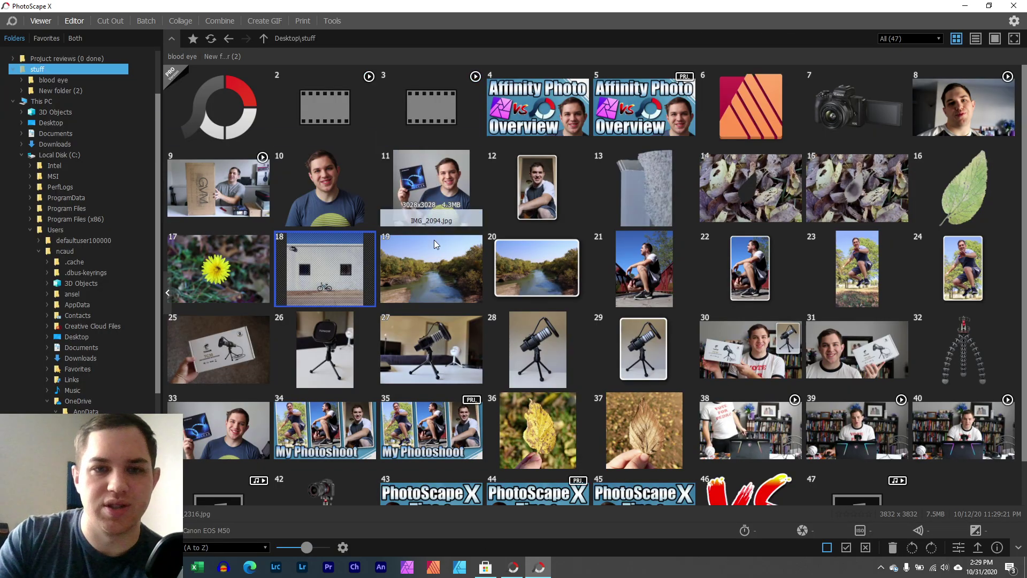
pyautogui.doubleClick(419, 194)
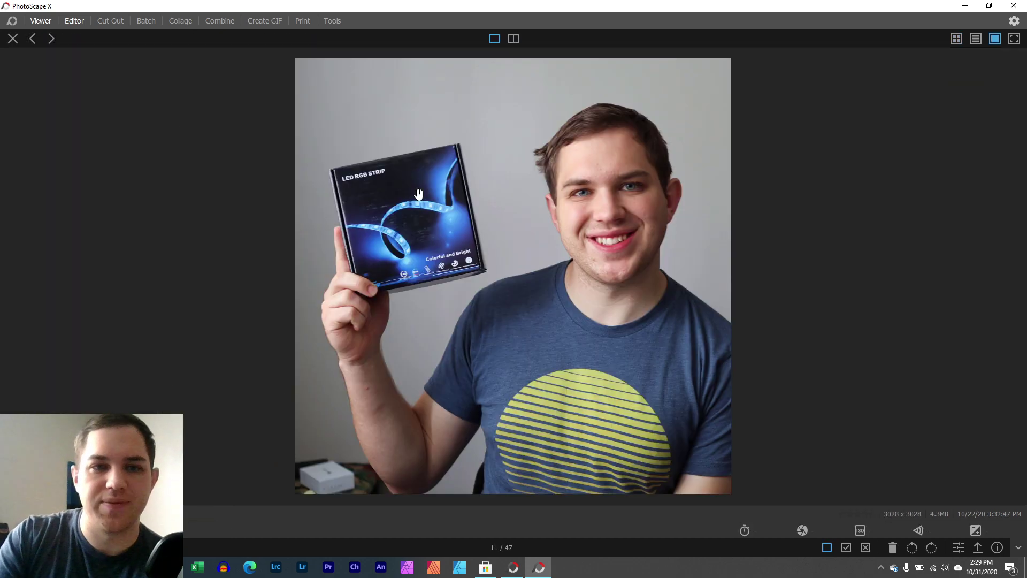
# Open the portrait in the Editor without saving the wall photo, and start the Spot Healing Brush
pyautogui.click(957, 547)
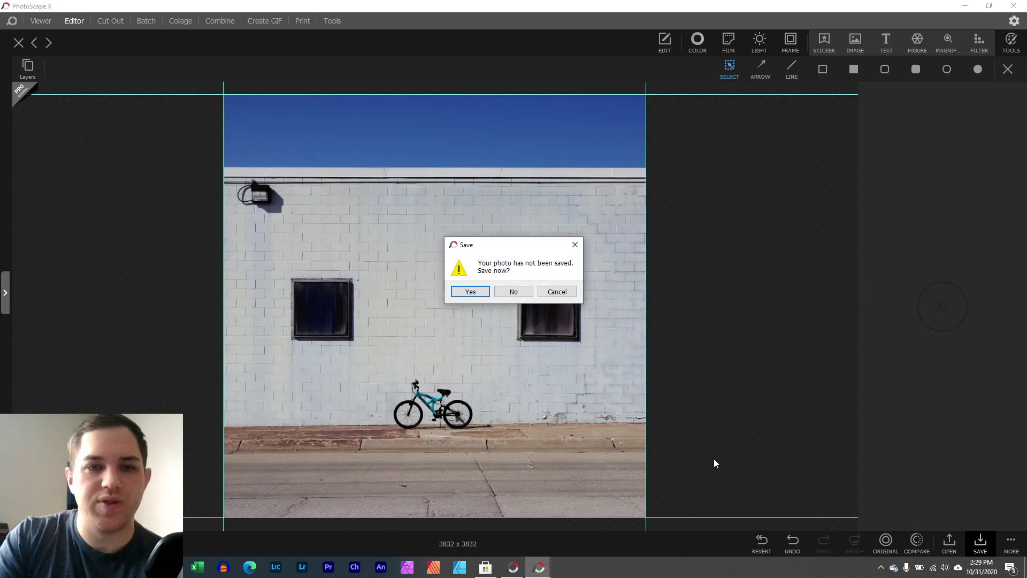
pyautogui.click(513, 292)
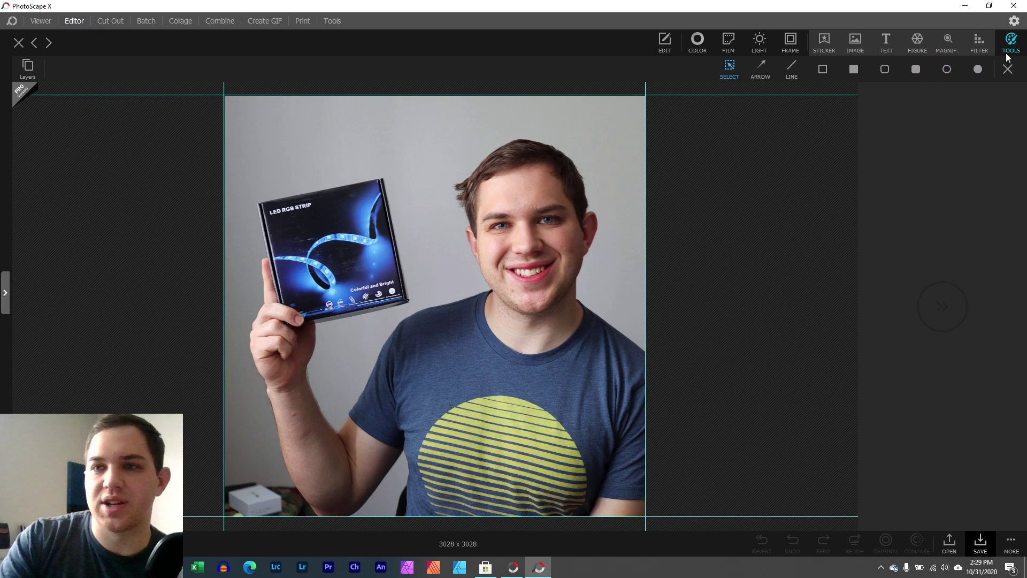
pyautogui.click(1018, 40)
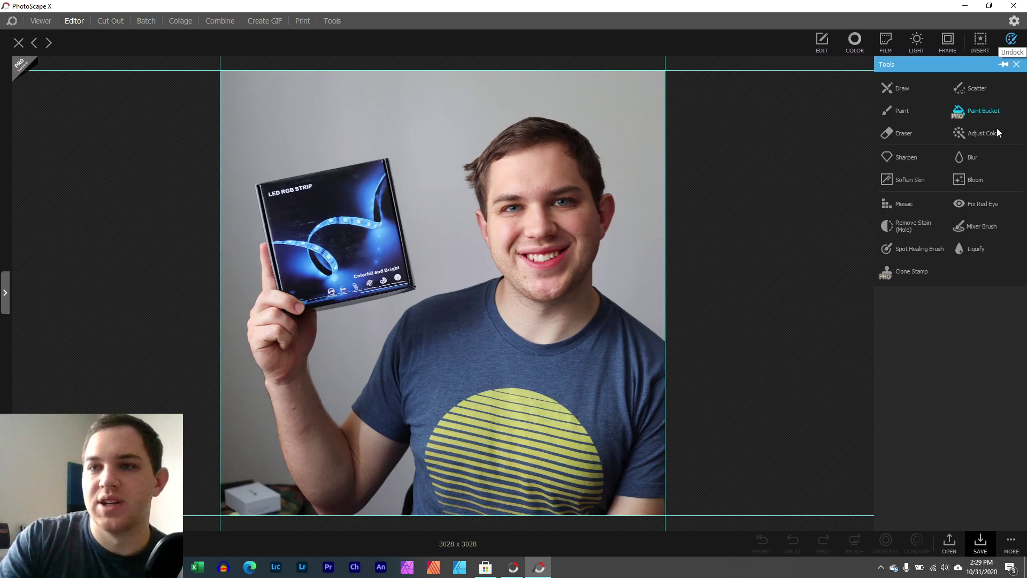
pyautogui.click(903, 248)
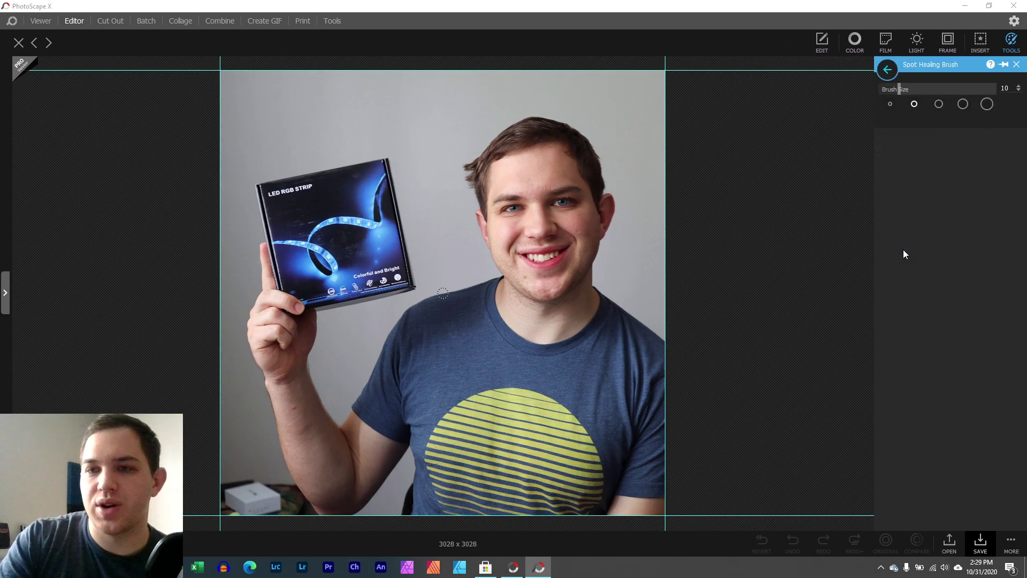
# Reopen the Spot Healing Brush from the tool list and set its brush size to 46
pyautogui.click(1016, 64)
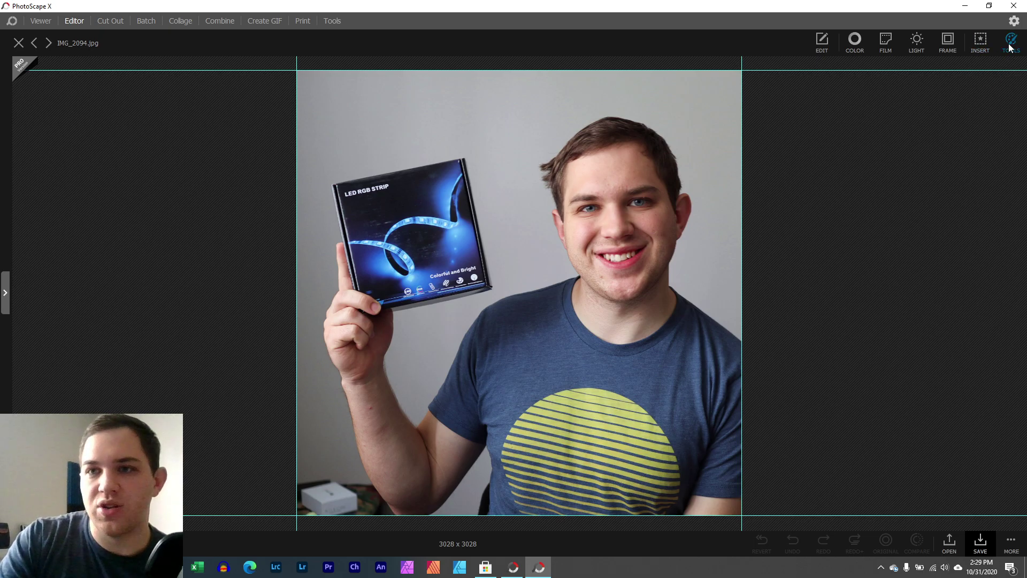
pyautogui.click(1011, 42)
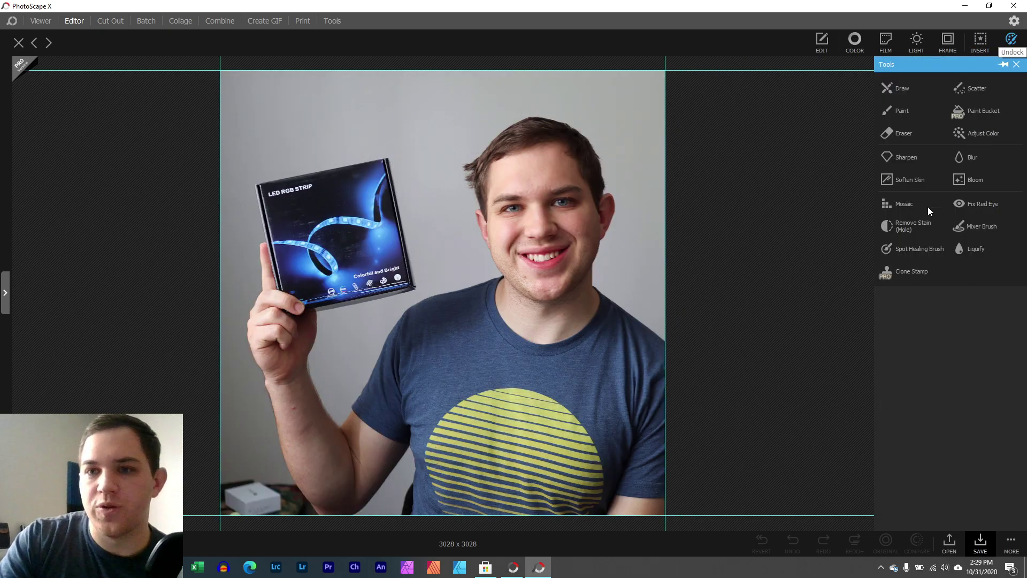
pyautogui.click(914, 249)
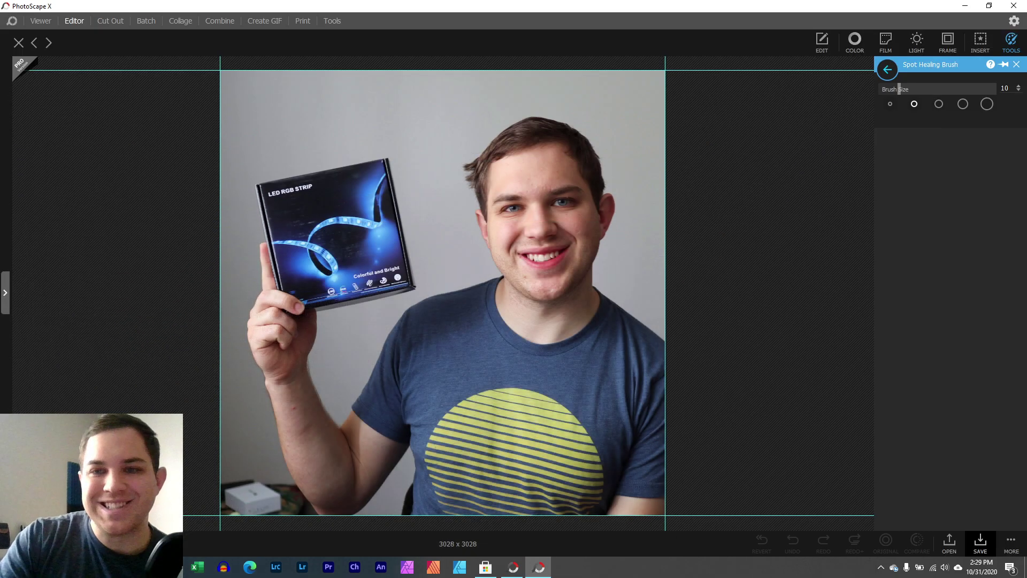
pyautogui.click(1010, 40)
pyautogui.click(1011, 40)
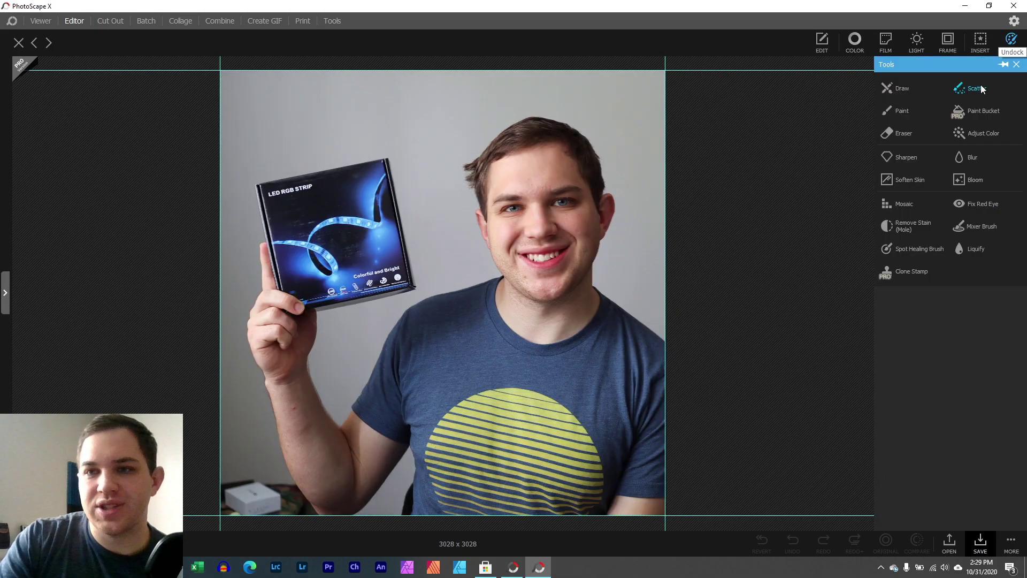
pyautogui.click(907, 247)
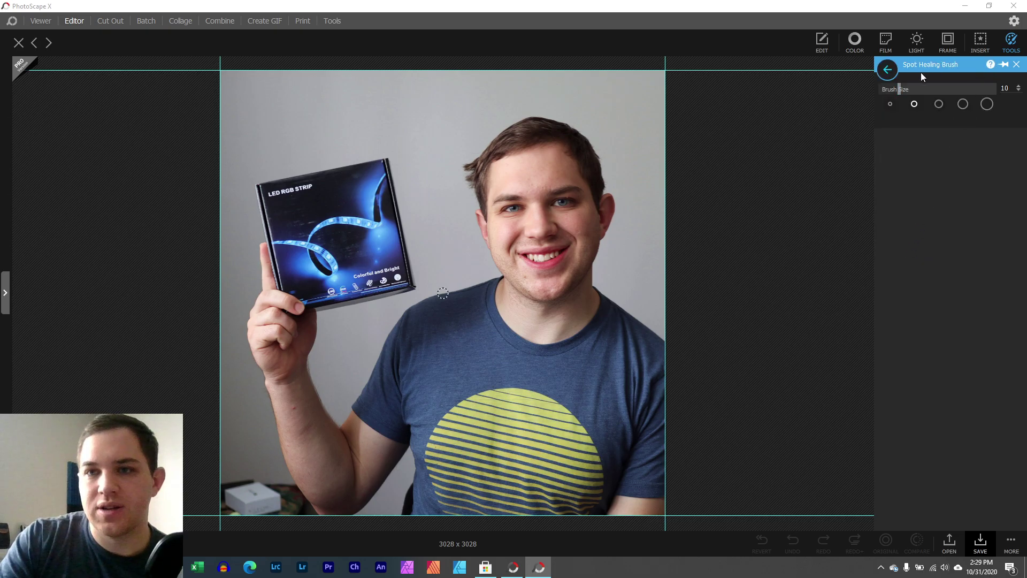
pyautogui.moveTo(899, 89)
pyautogui.mouseDown()
pyautogui.moveTo(984, 89)
pyautogui.moveTo(972, 90)
pyautogui.mouseUp()
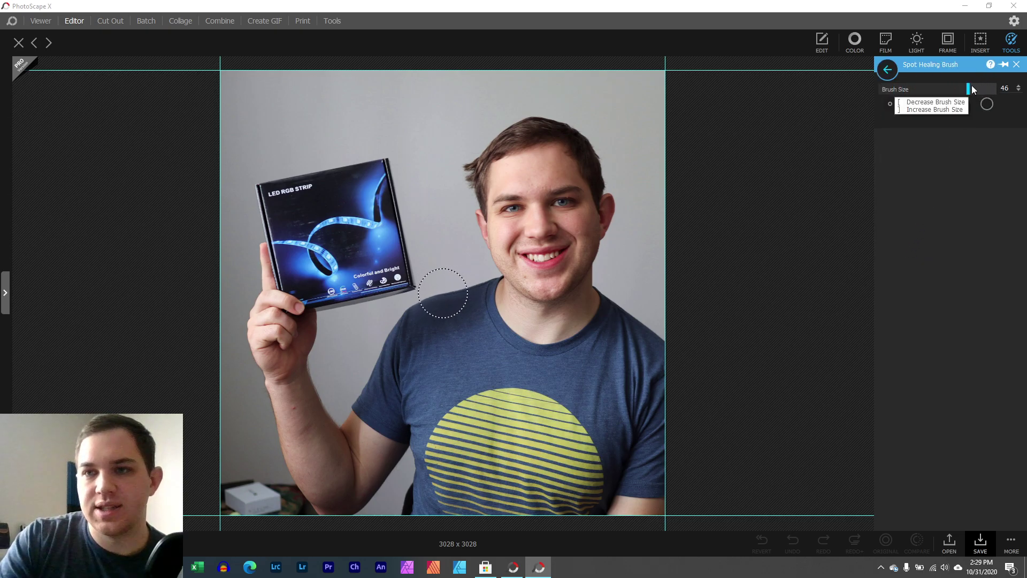
# View the online help page for the Spot Healing Brush, close it and return to the free PhotoScape X editor
pyautogui.click(990, 65)
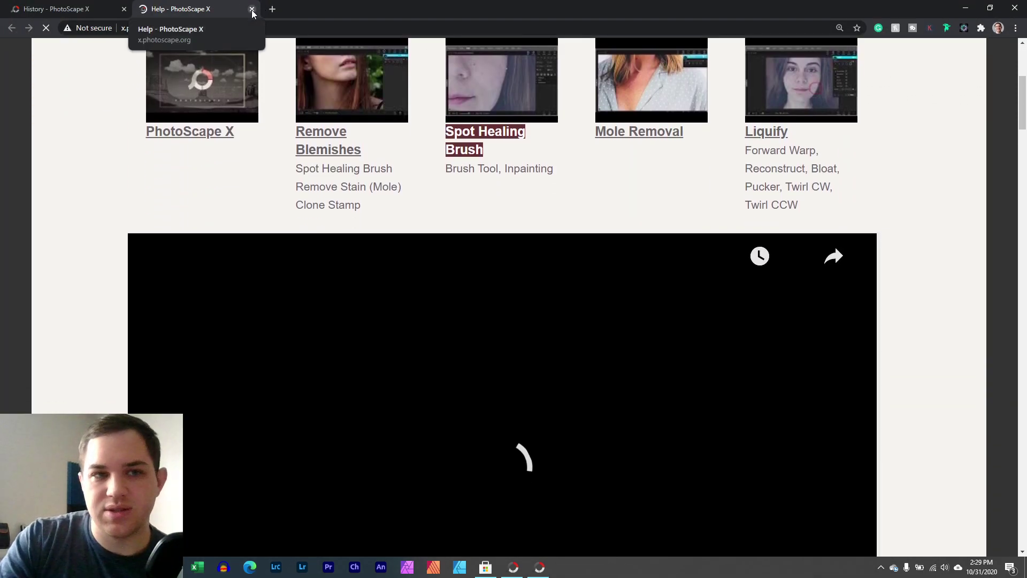
pyautogui.click(252, 9)
pyautogui.click(965, 8)
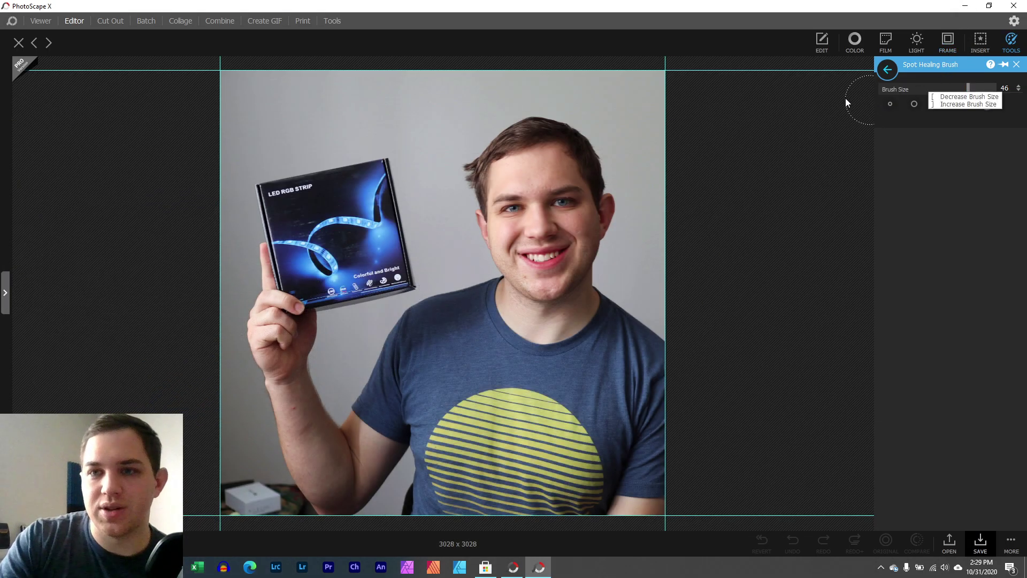
# Remove the LED RGB STRIP lettering from the box with the Spot Healing Brush
pyautogui.scroll(5, 443, 293)
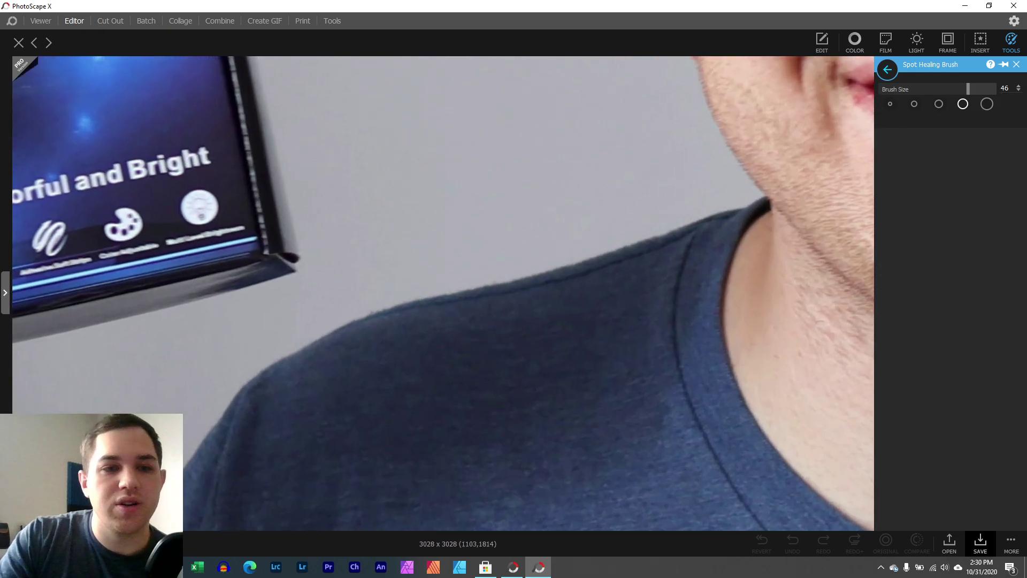
pyautogui.moveTo(32, 85); pyautogui.dragTo(283, 288)
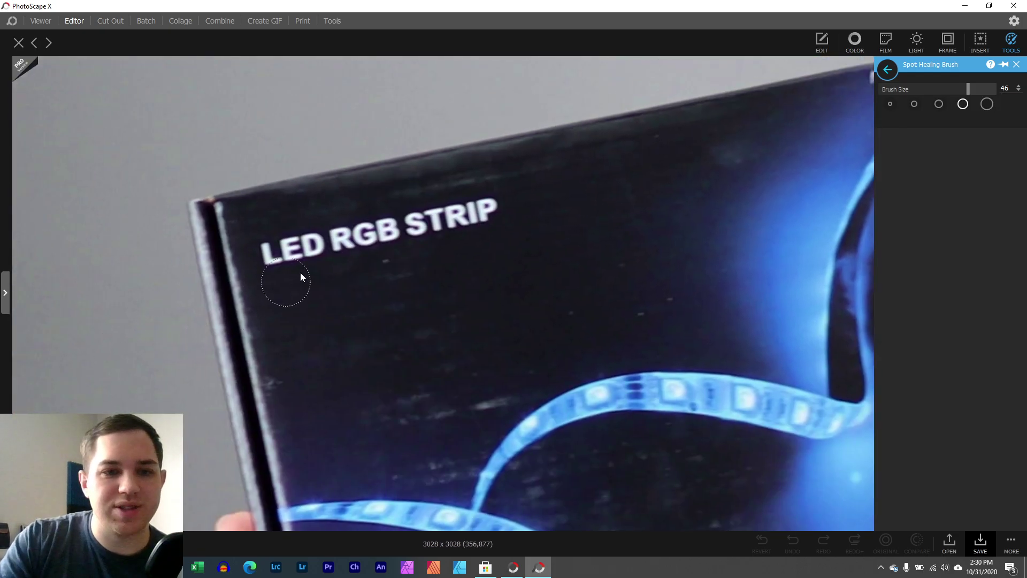
pyautogui.moveTo(277, 252); pyautogui.dragTo(489, 210)
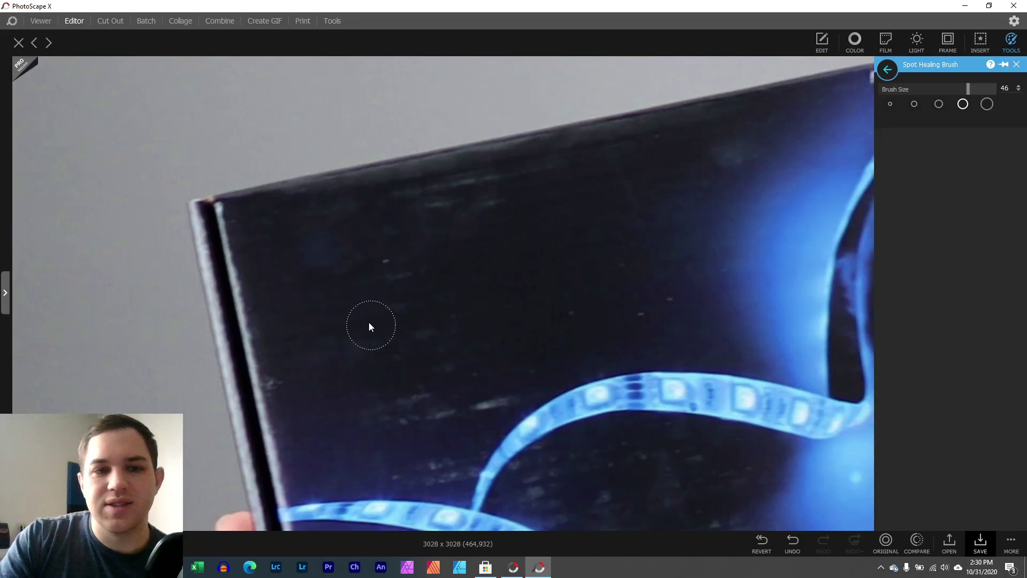
# Set the brush size to 25 and heal the red spot on the raised forearm
pyautogui.click(107, 543)
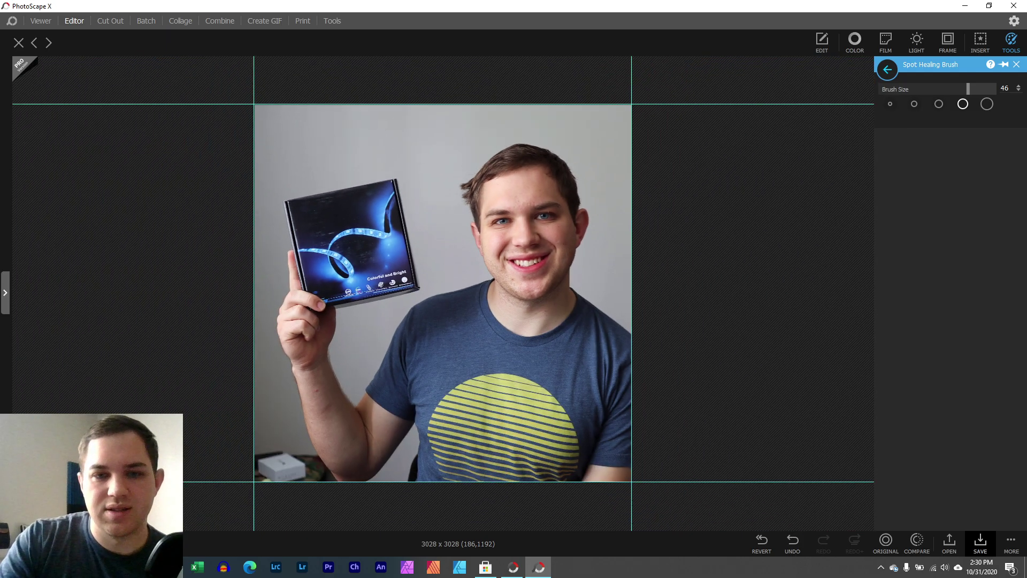
pyautogui.click(107, 543)
pyautogui.click(107, 544)
pyautogui.click(107, 543)
pyautogui.moveTo(32, 478); pyautogui.dragTo(35, 506)
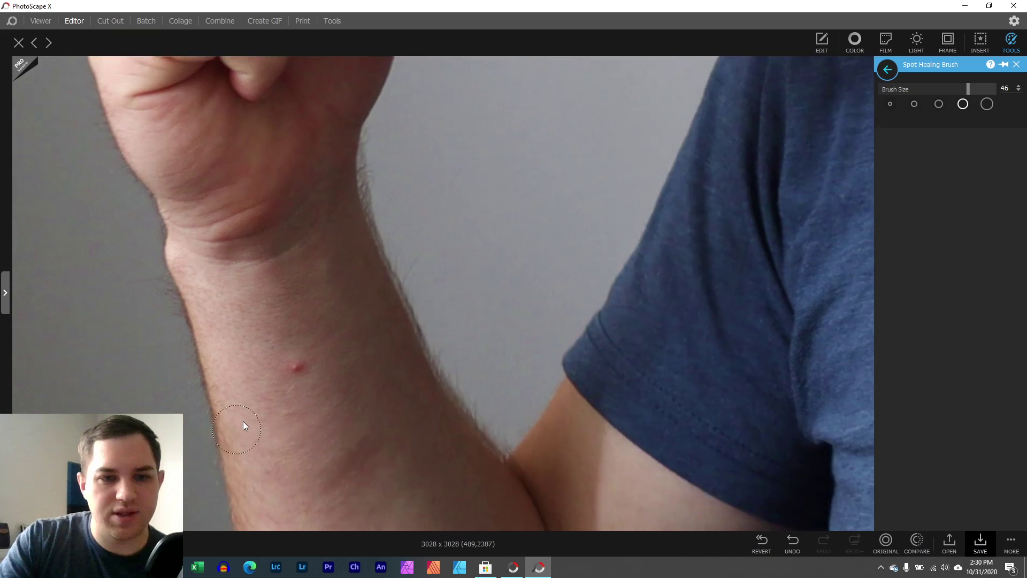
pyautogui.click(930, 89)
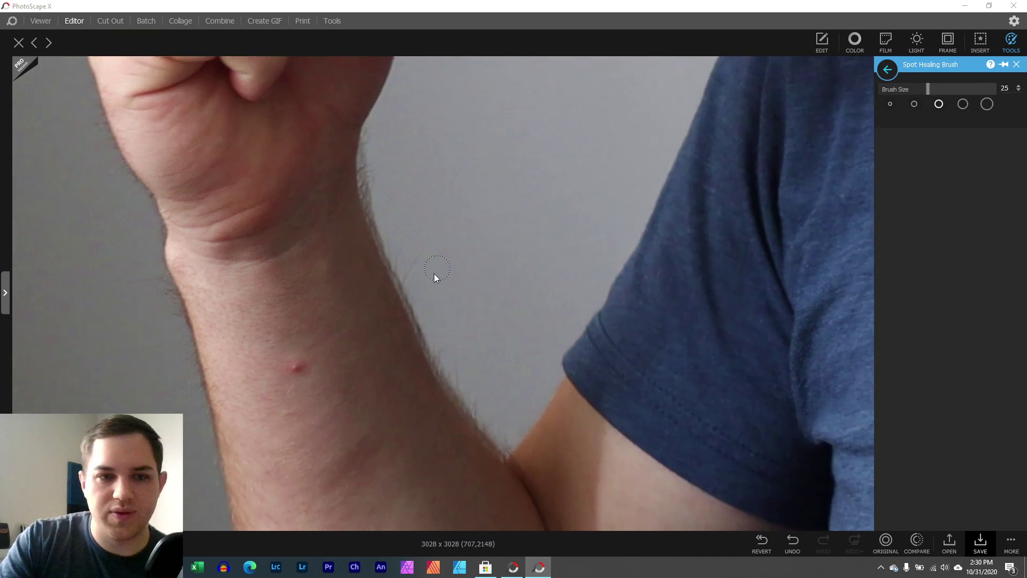
pyautogui.click(293, 366)
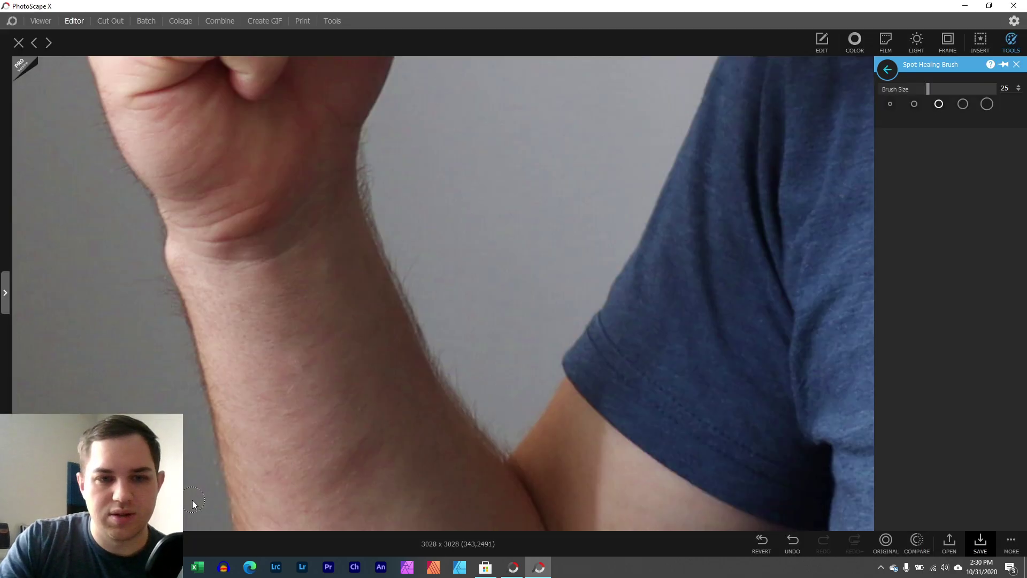
pyautogui.moveTo(107, 543); pyautogui.dragTo(59, 544)
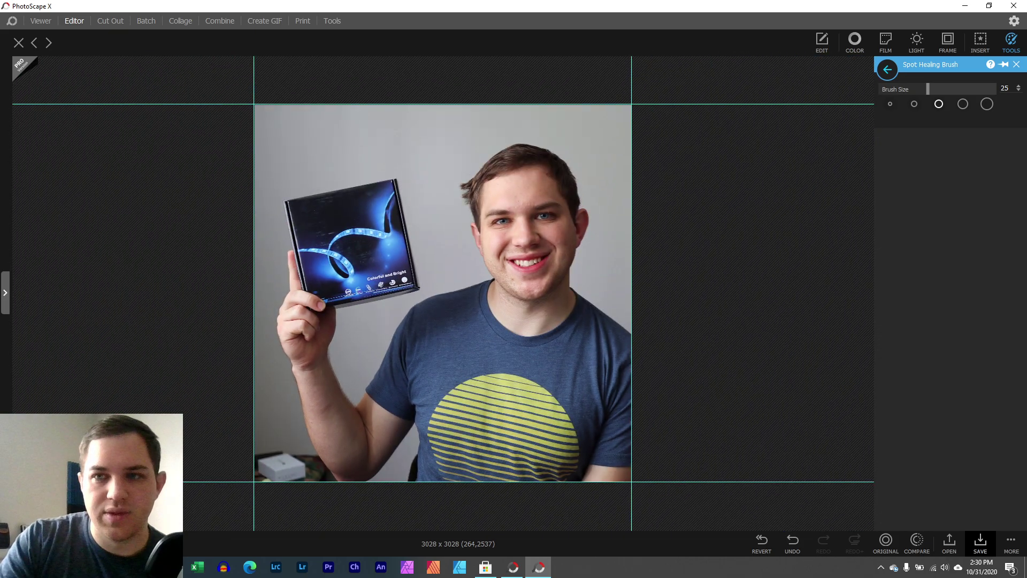
pyautogui.hotkey('ctrl', '0')
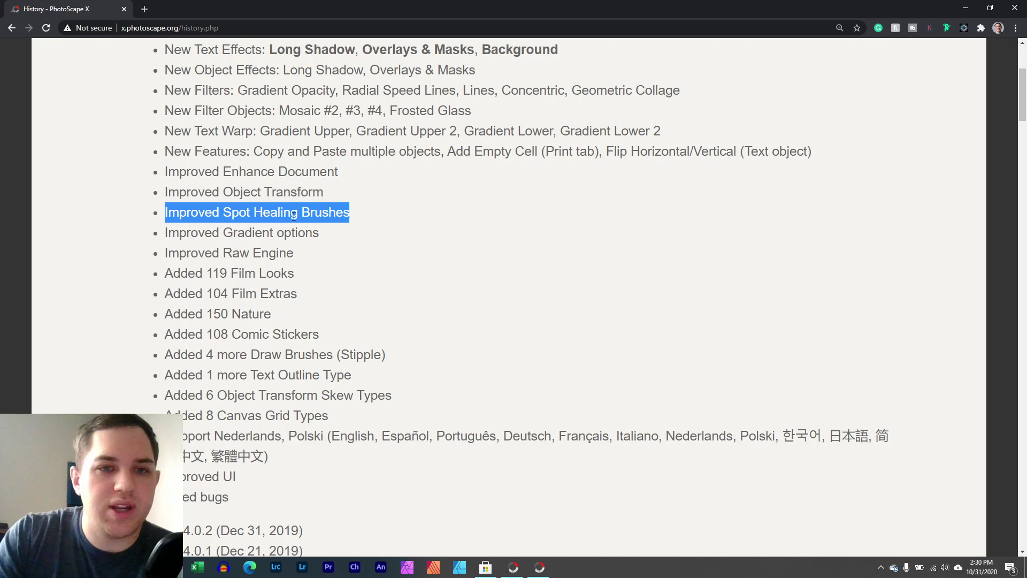
# Clear the highlight on the version history page and review the Spot Healing Brush in free PhotoScape X
pyautogui.click(364, 215)
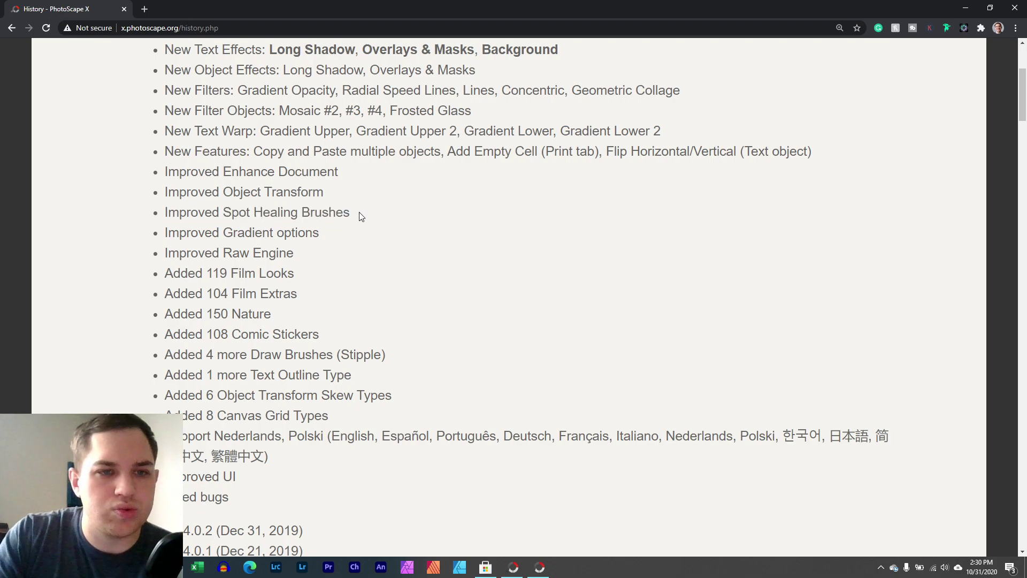
pyautogui.click(539, 567)
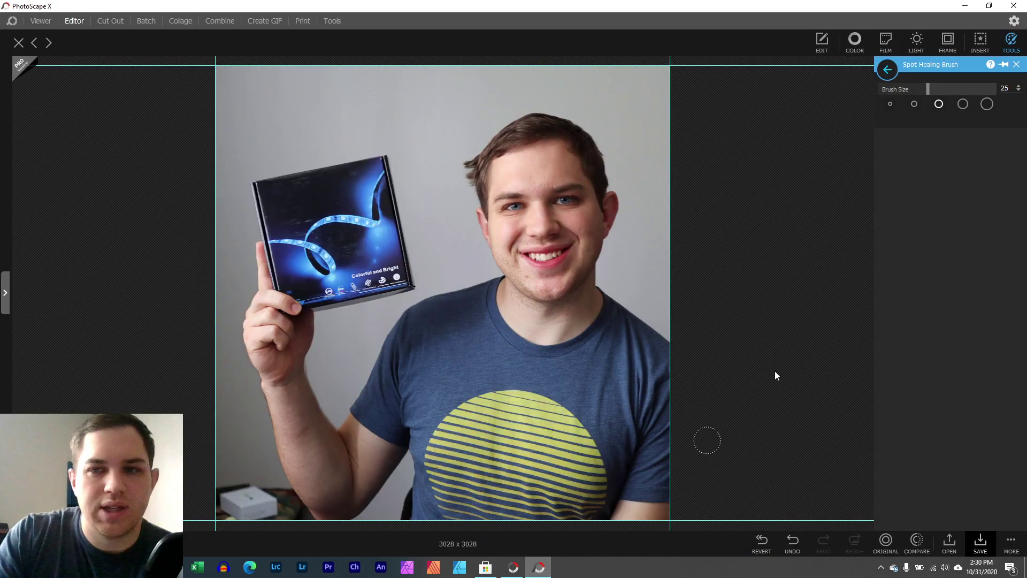
pyautogui.click(1016, 40)
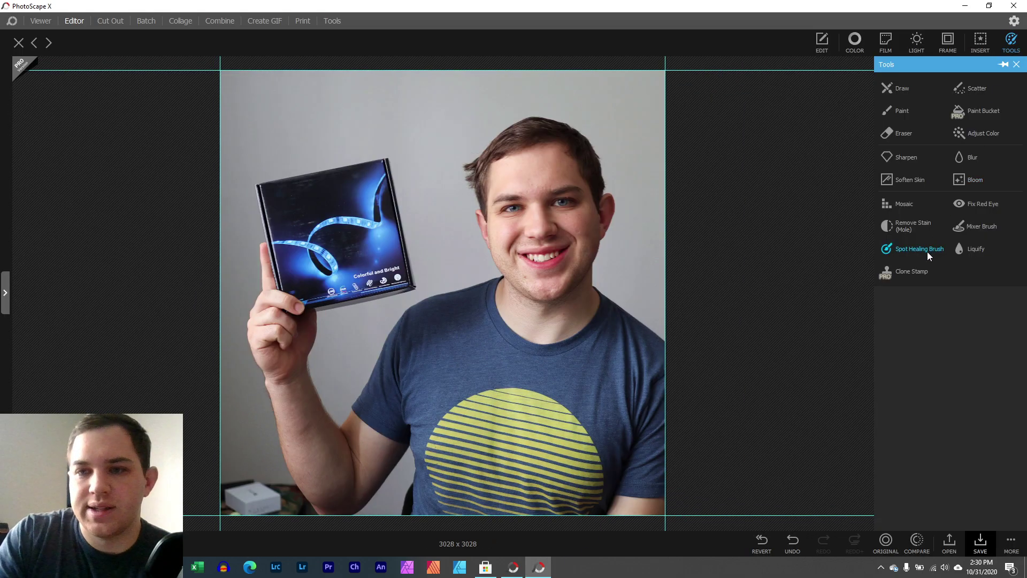
pyautogui.click(927, 250)
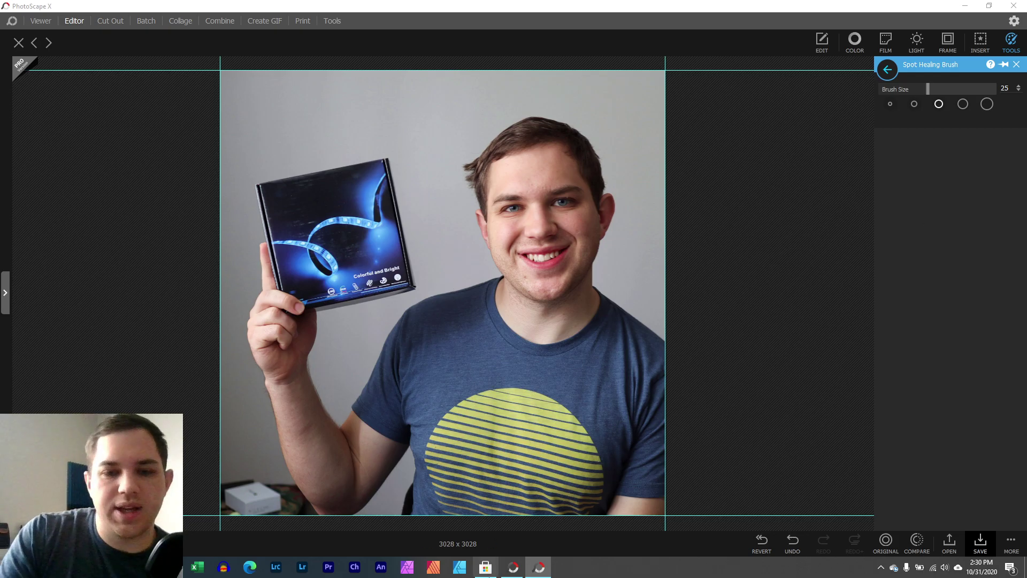
# Switch to PhotoScape X Pro and examine its Spot Healing Brush settings, retouching tools and editing adjustments
pyautogui.click(512, 567)
pyautogui.click(1016, 43)
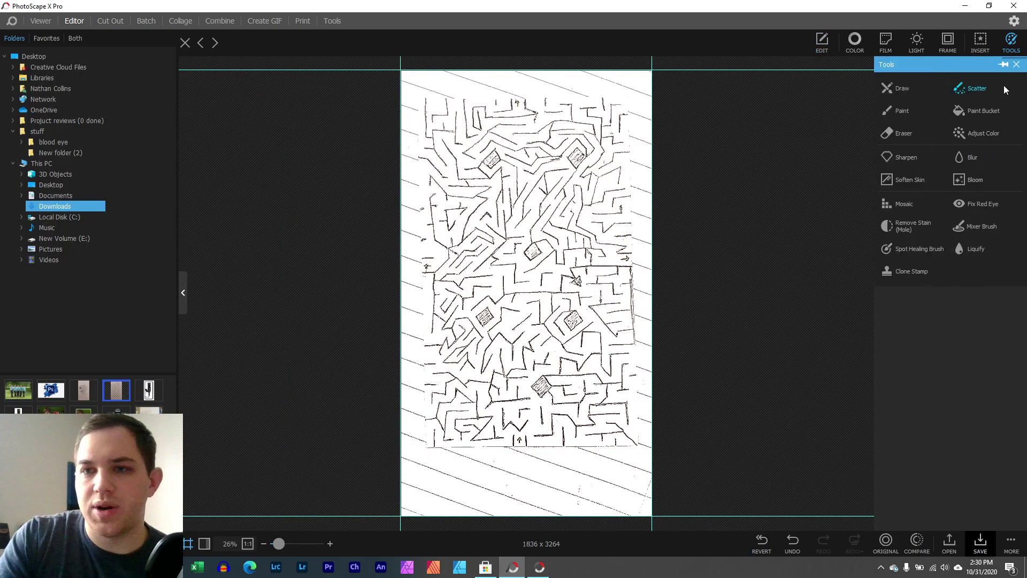
pyautogui.click(922, 250)
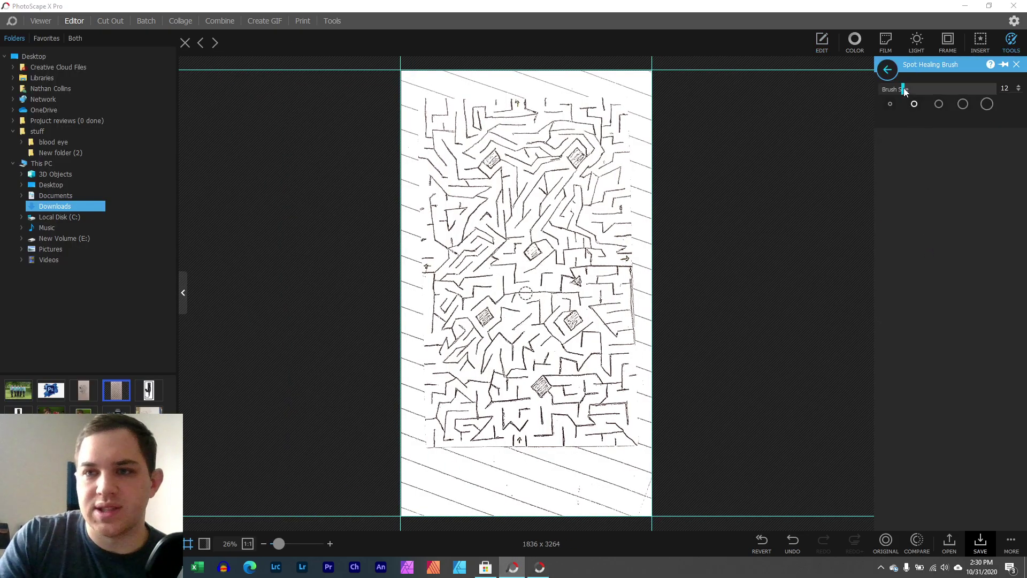
pyautogui.moveTo(994, 89); pyautogui.dragTo(984, 90)
pyautogui.click(1016, 64)
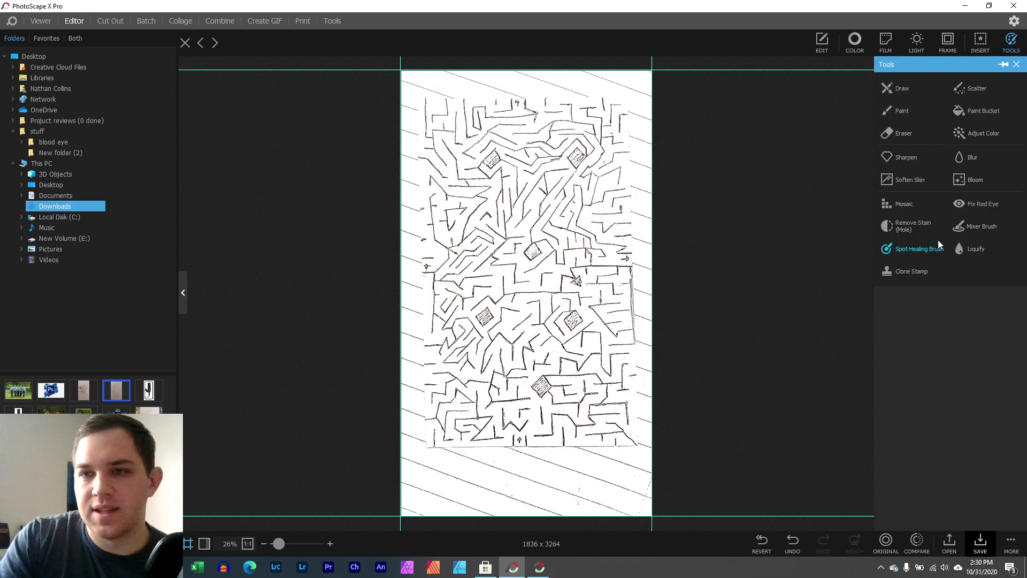
pyautogui.click(822, 42)
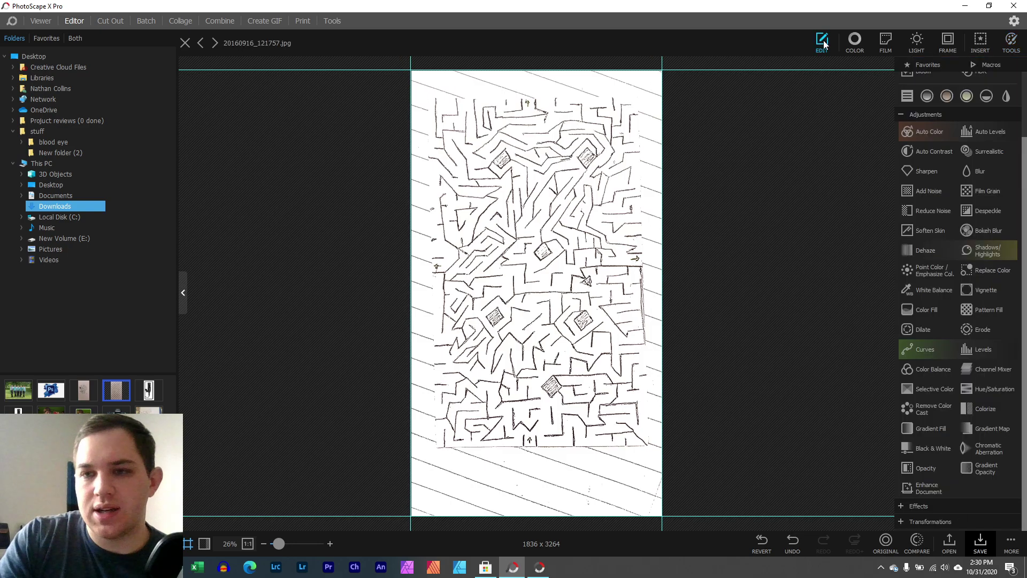
pyautogui.click(1016, 47)
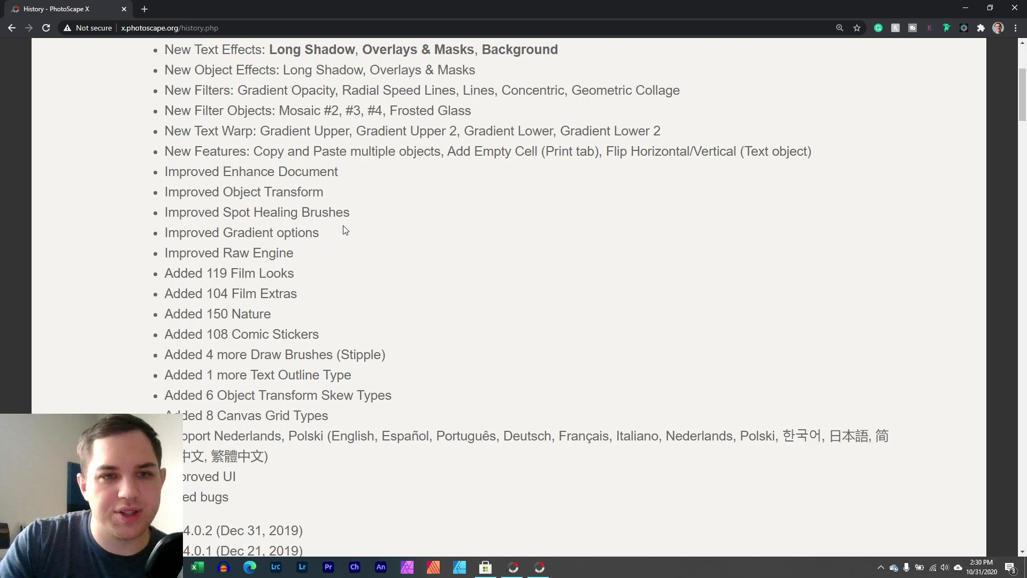
# Highlight the Improved Spot Healing Brushes and Improved Gradient options entries on the version history page, then clear the highlight
pyautogui.moveTo(345, 213); pyautogui.dragTo(167, 215)
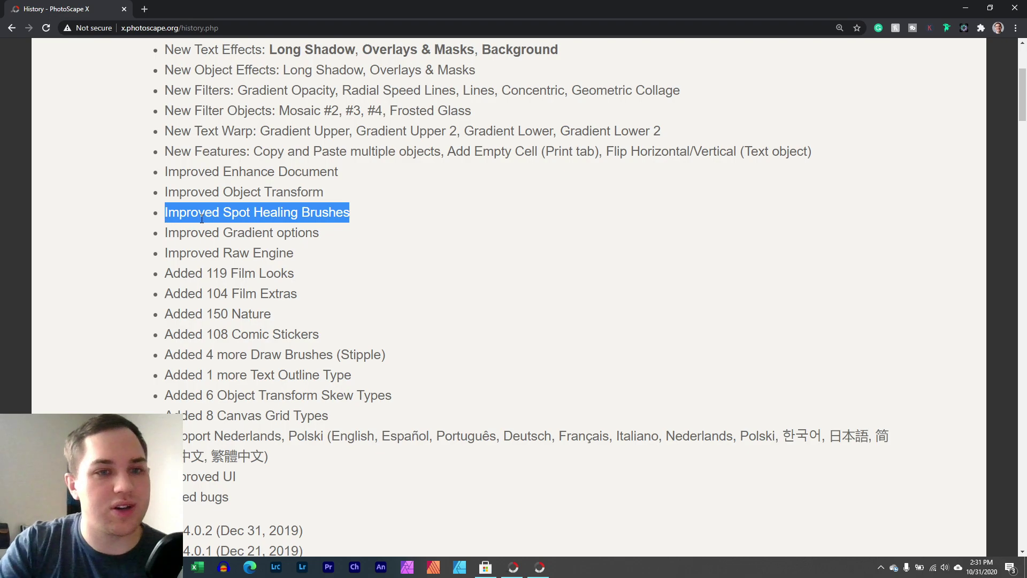
pyautogui.moveTo(323, 233); pyautogui.dragTo(133, 232)
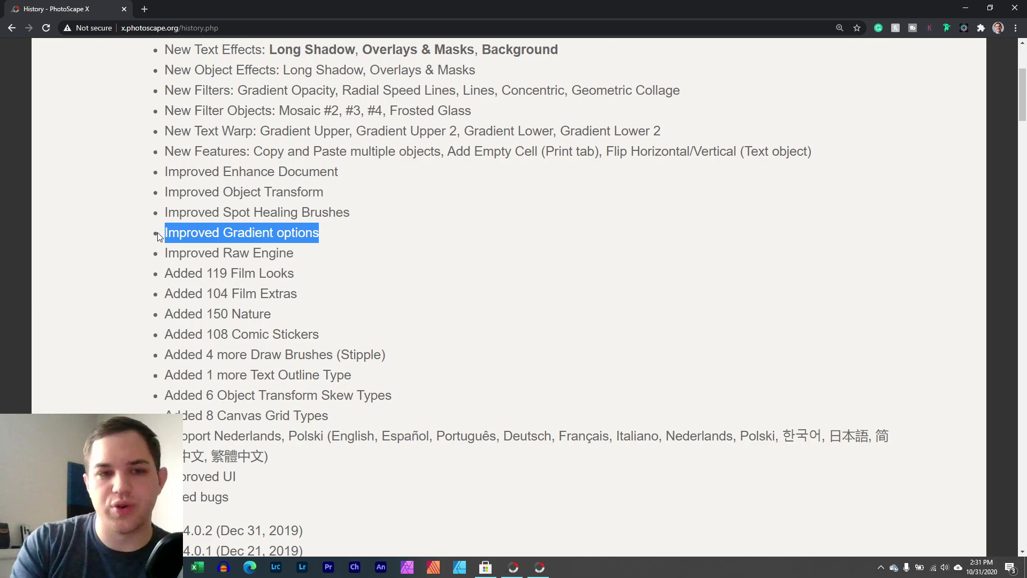
pyautogui.moveTo(328, 234); pyautogui.dragTo(132, 245)
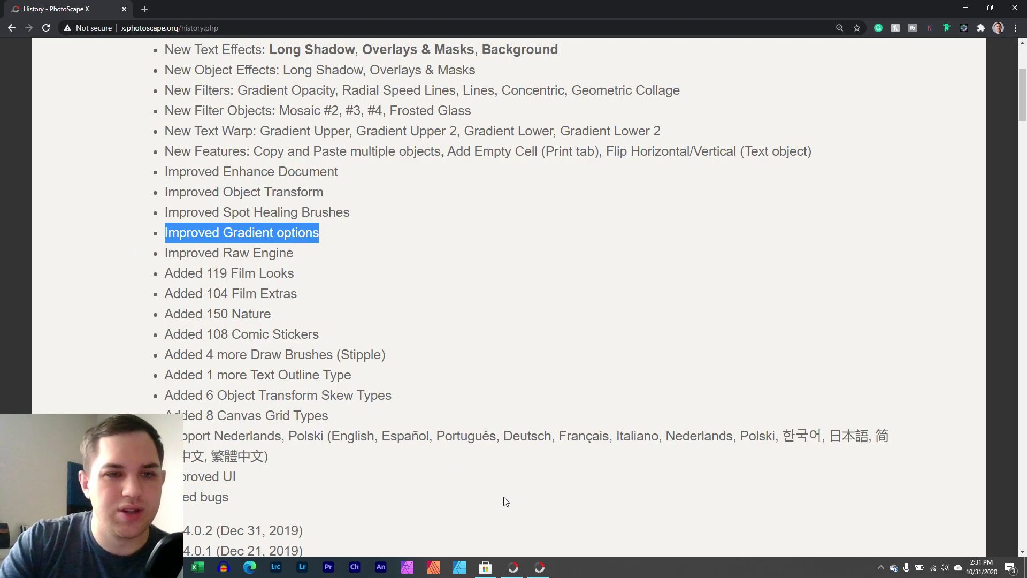
pyautogui.click(539, 568)
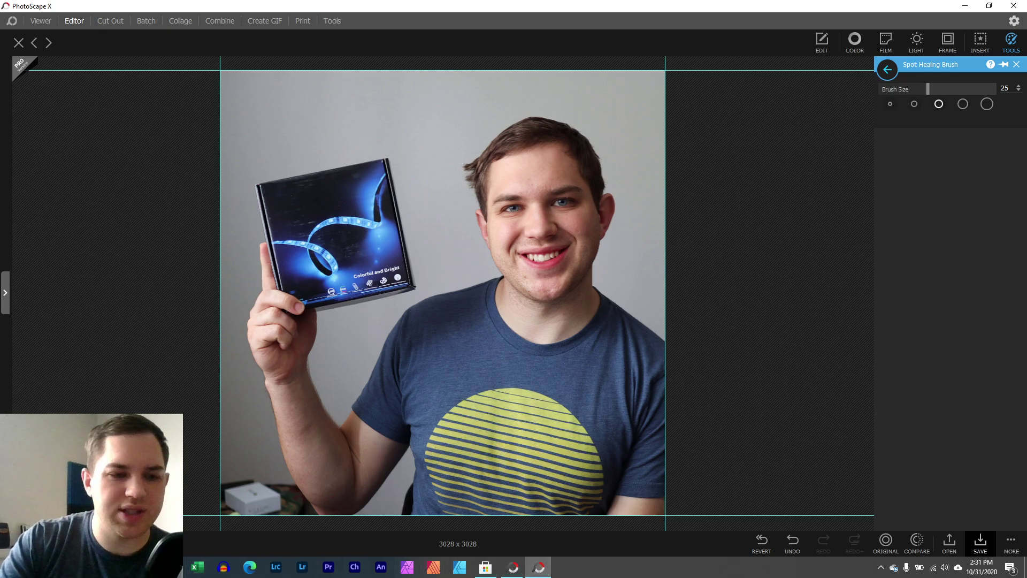
pyautogui.hotkey('alt', 'Tab')
pyautogui.click(166, 239)
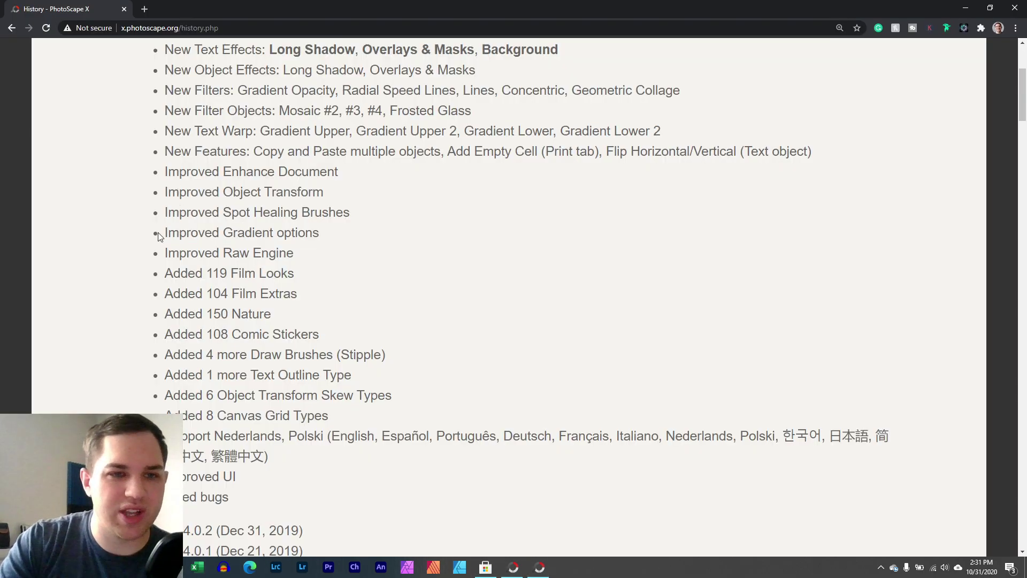
# Highlight the Improved Gradient options and Improved Raw Engine entries, and switch to the thumbnail list in free PhotoScape X's Viewer
pyautogui.moveTo(170, 232); pyautogui.dragTo(324, 235)
pyautogui.moveTo(165, 254); pyautogui.dragTo(301, 257)
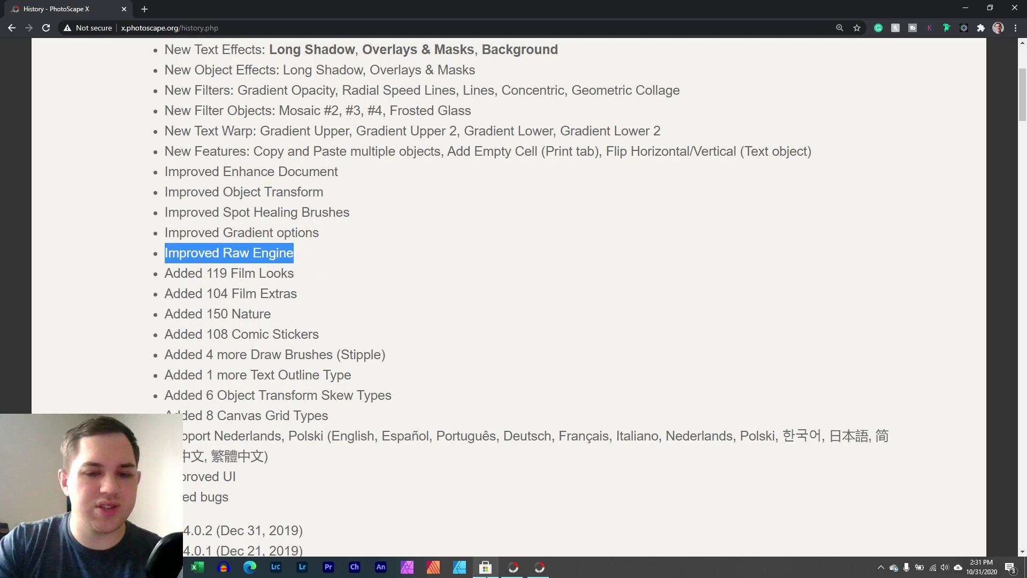
pyautogui.click(539, 567)
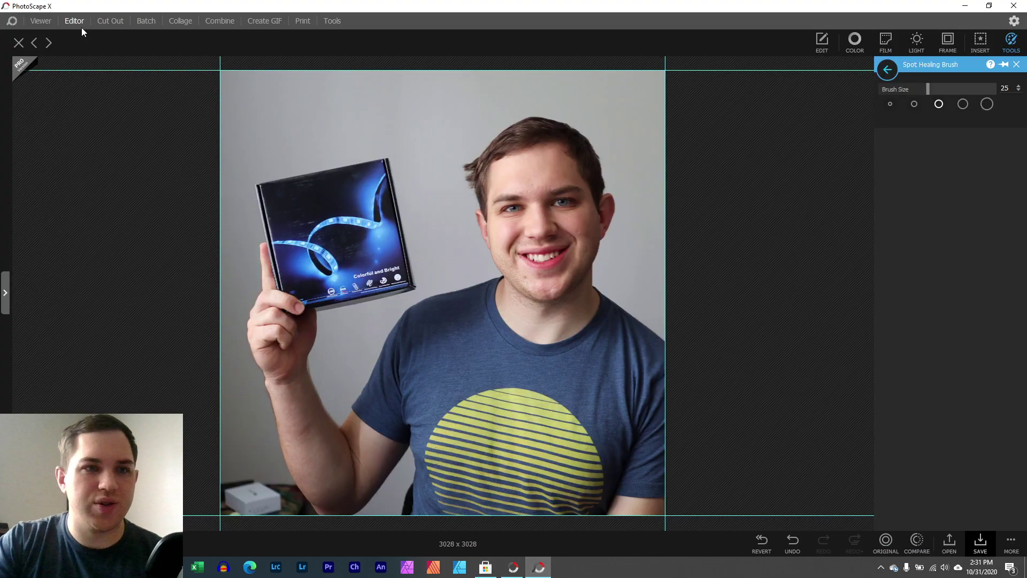
pyautogui.click(47, 21)
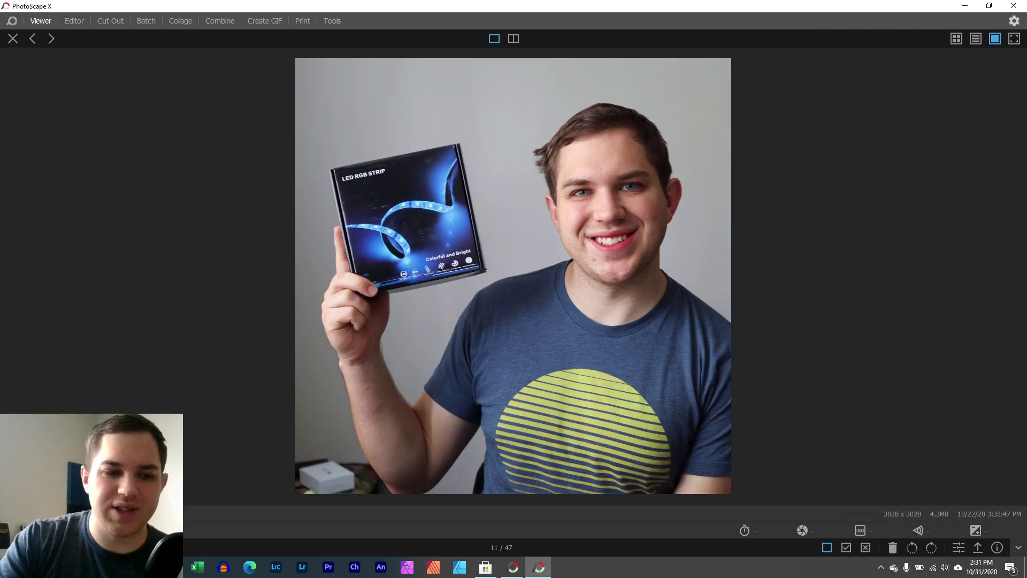
pyautogui.click(13, 38)
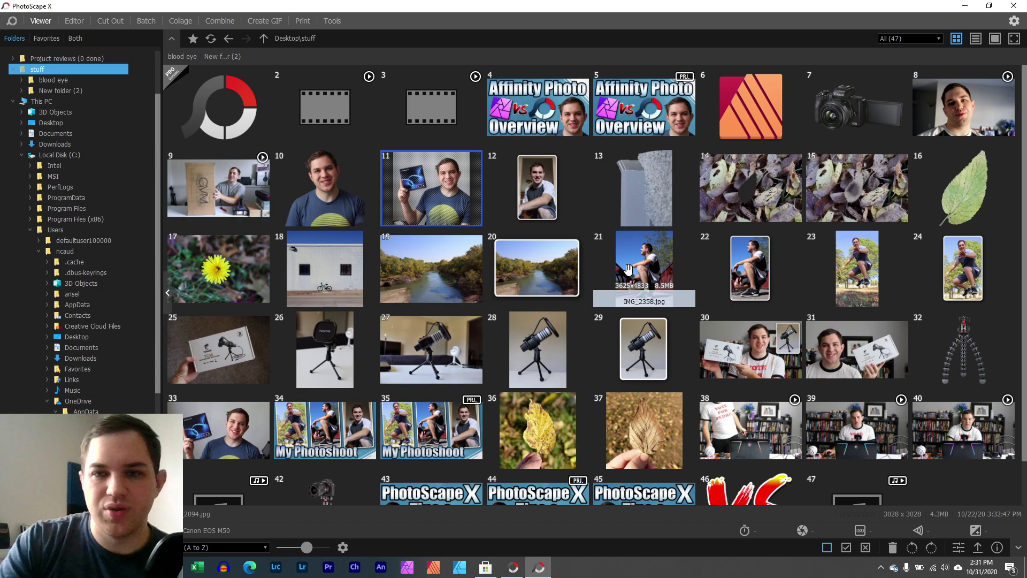
# Look through the stuff, Videos and Pictures folders for raw photos, and open the New Volume (E:) drive
pyautogui.scroll(-1, 824, 192)
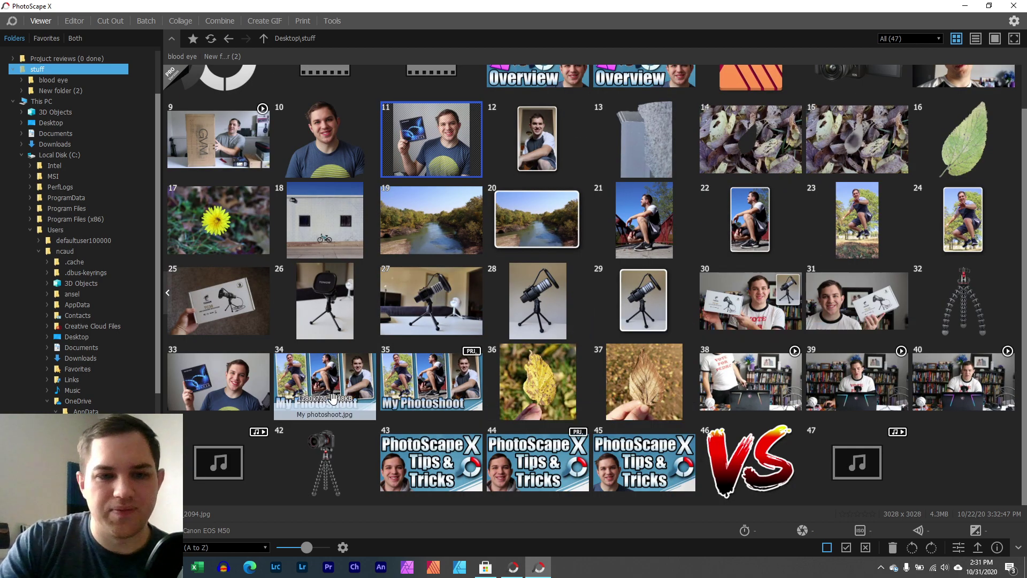
pyautogui.scroll(-5, 60, 160)
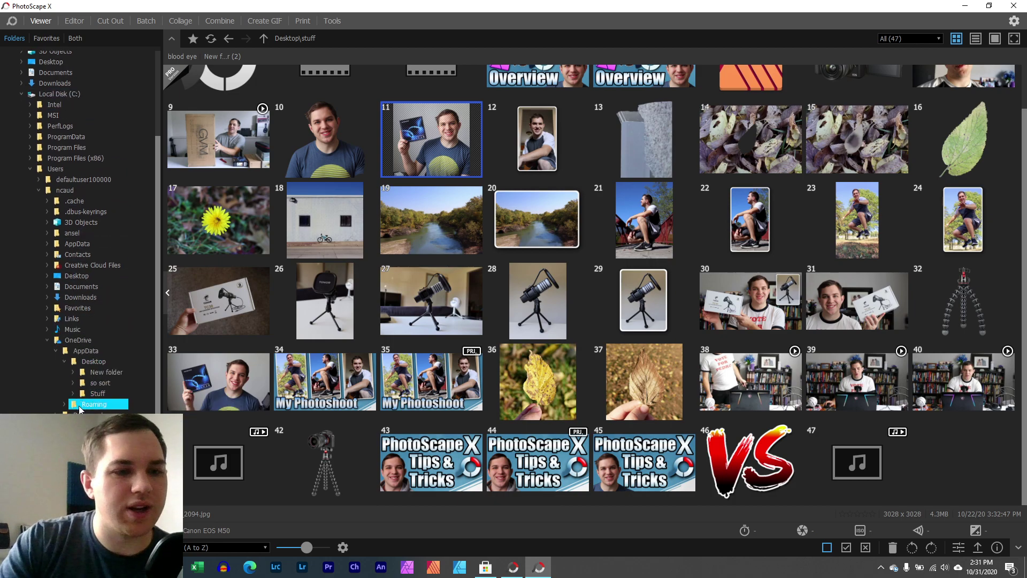
pyautogui.click(75, 406)
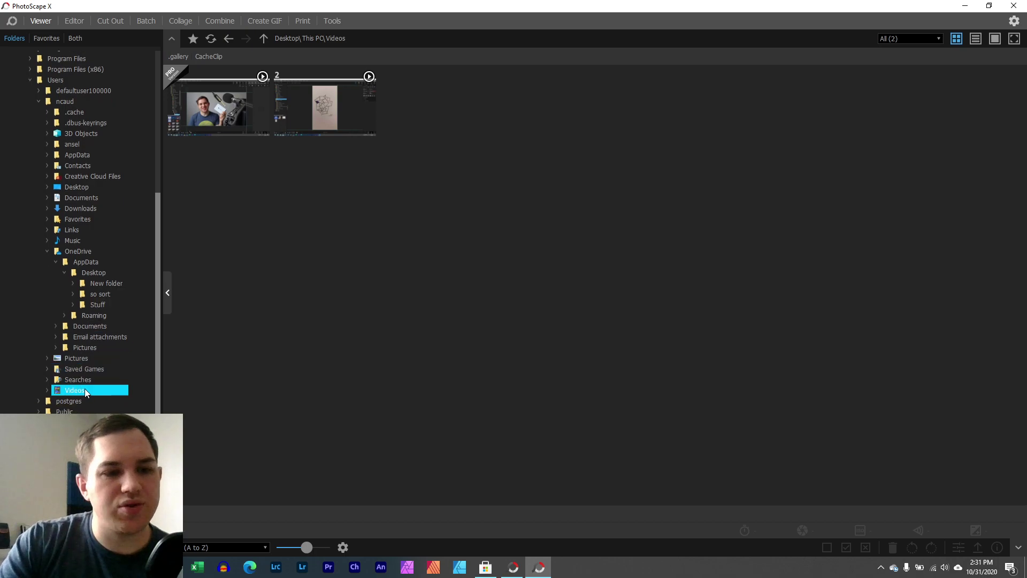
pyautogui.scroll(-1, 84, 388)
pyautogui.click(76, 352)
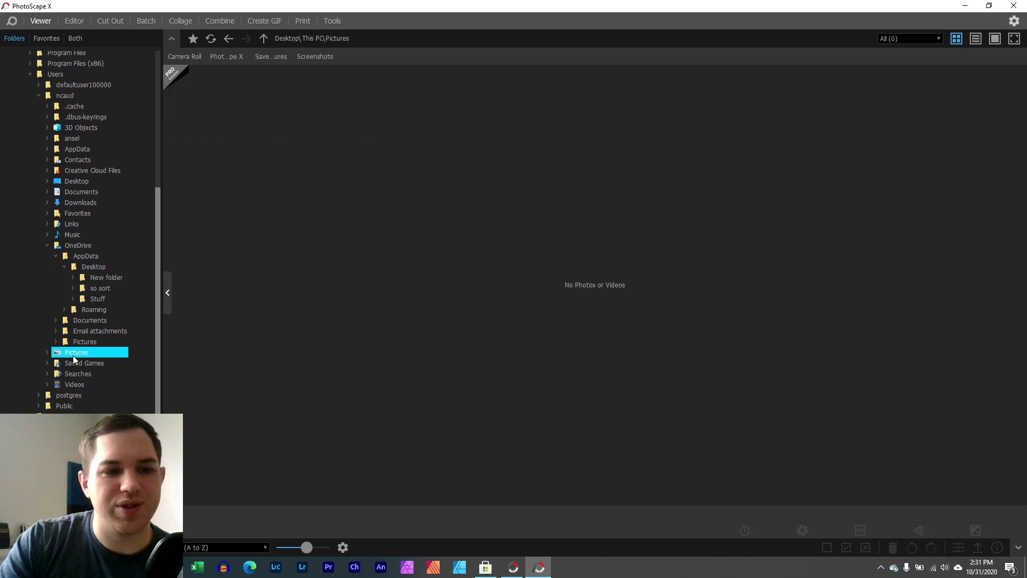
pyautogui.click(81, 384)
pyautogui.scroll(8, 32, 123)
pyautogui.click(21, 131)
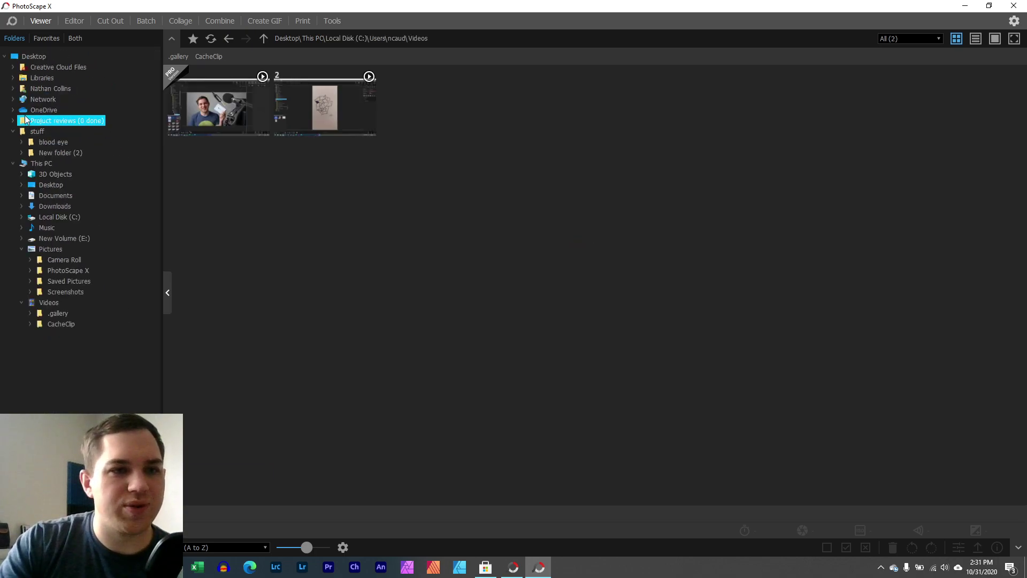
pyautogui.click(34, 238)
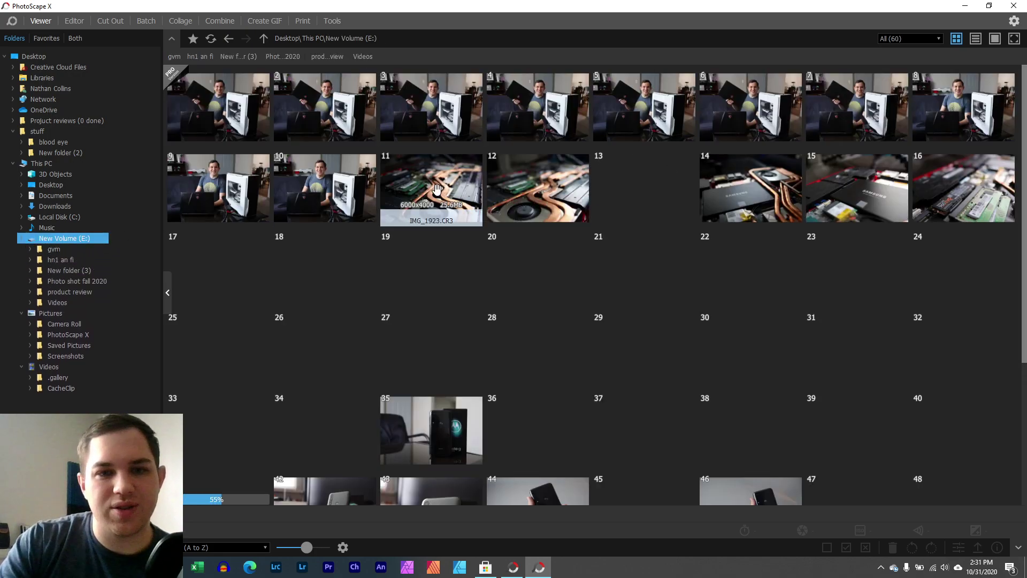
# Open IMG_1923.CR3 from the Viewer in the Editor, close the Spot Healing Brush and show the edit adjustments
pyautogui.doubleClick(457, 194)
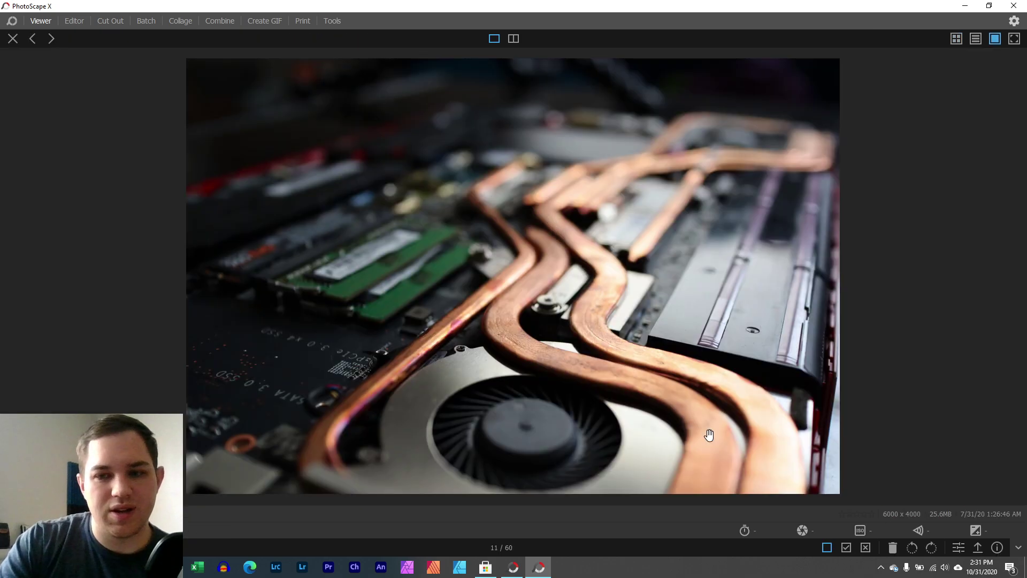
pyautogui.click(963, 548)
pyautogui.click(514, 291)
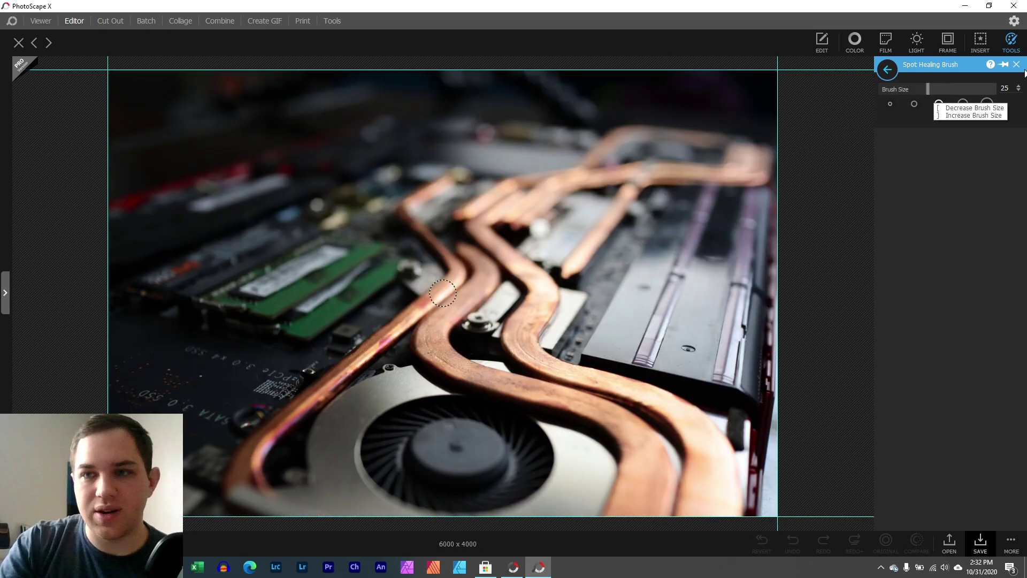
pyautogui.click(1015, 64)
pyautogui.click(816, 45)
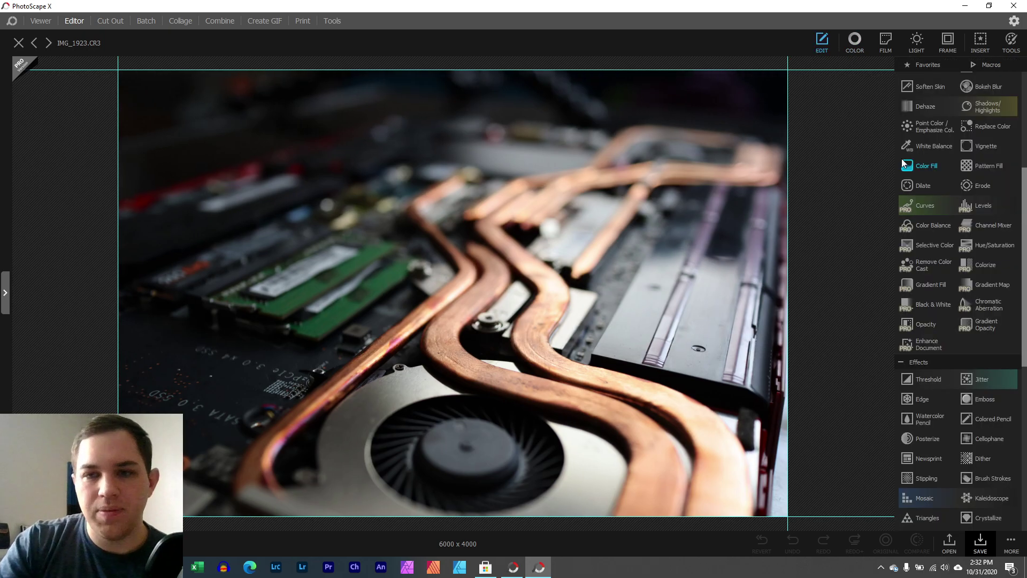
# Apply Magic Color at 50 with Brighten at 50 and Protect skin tones on to the raw photo, hiding the histogram and inspecting the detail
pyautogui.scroll(5, 963, 152)
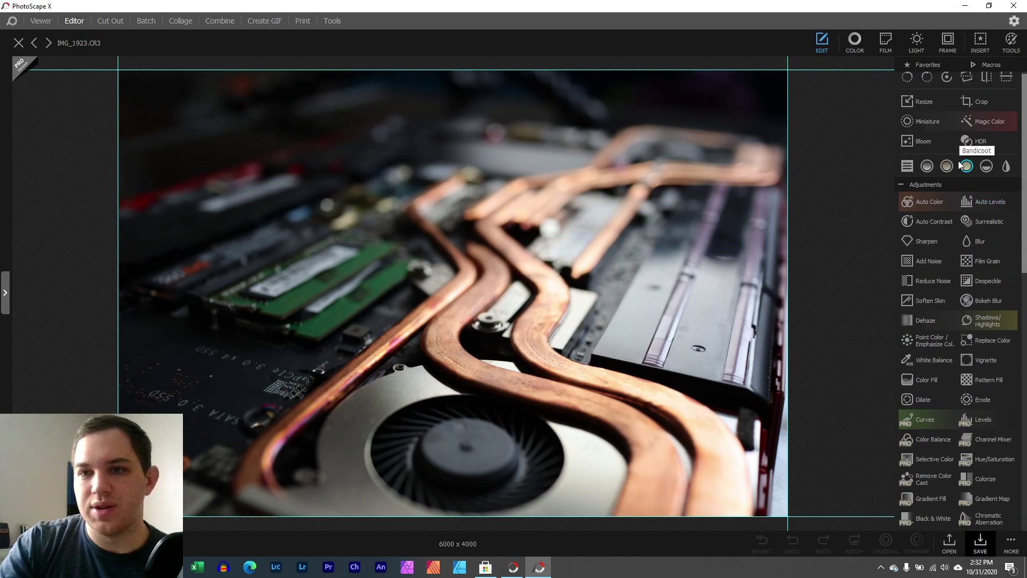
pyautogui.click(976, 127)
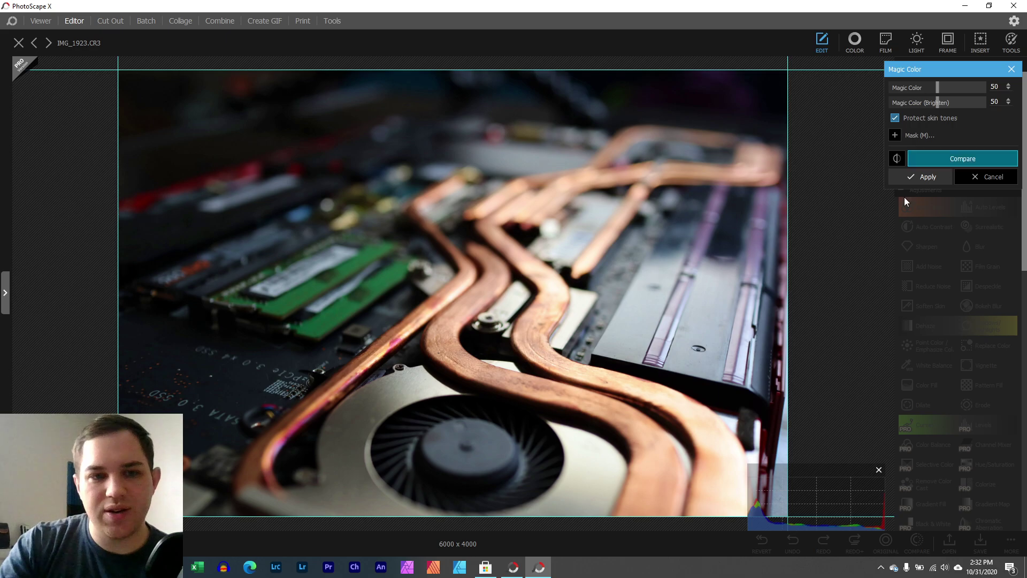
pyautogui.click(878, 470)
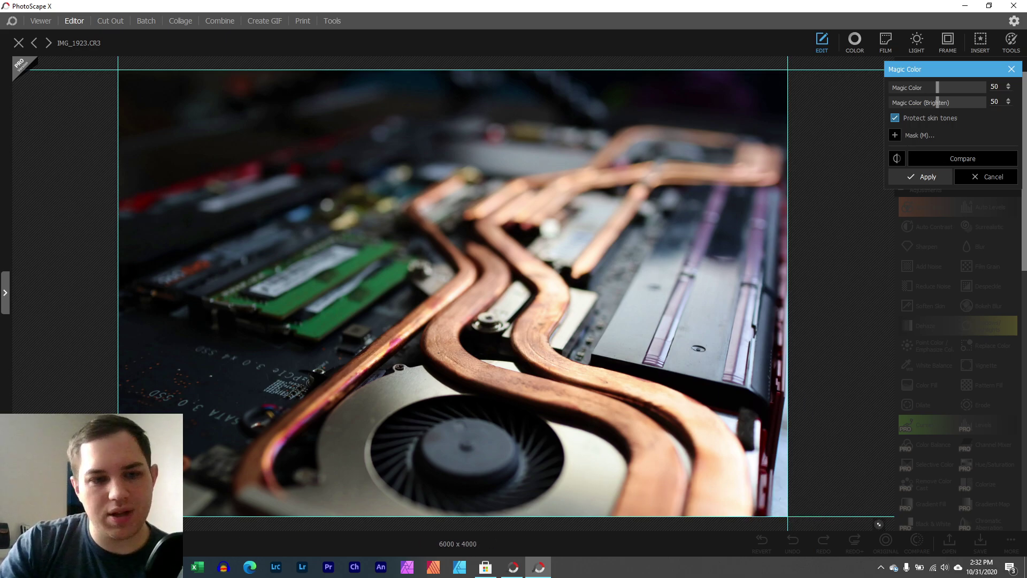
pyautogui.hotkey('ctrl', '+')
pyautogui.hotkey('ctrl', '+')
pyautogui.hotkey('ctrl', '+')
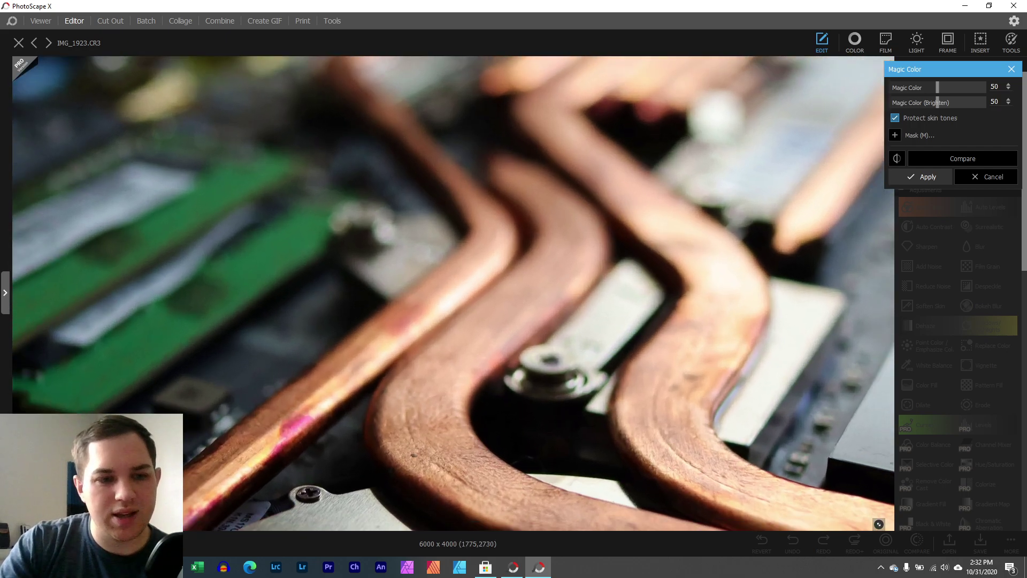
pyautogui.moveTo(588, 401); pyautogui.dragTo(232, 216)
pyautogui.scroll(-8, 452, 294)
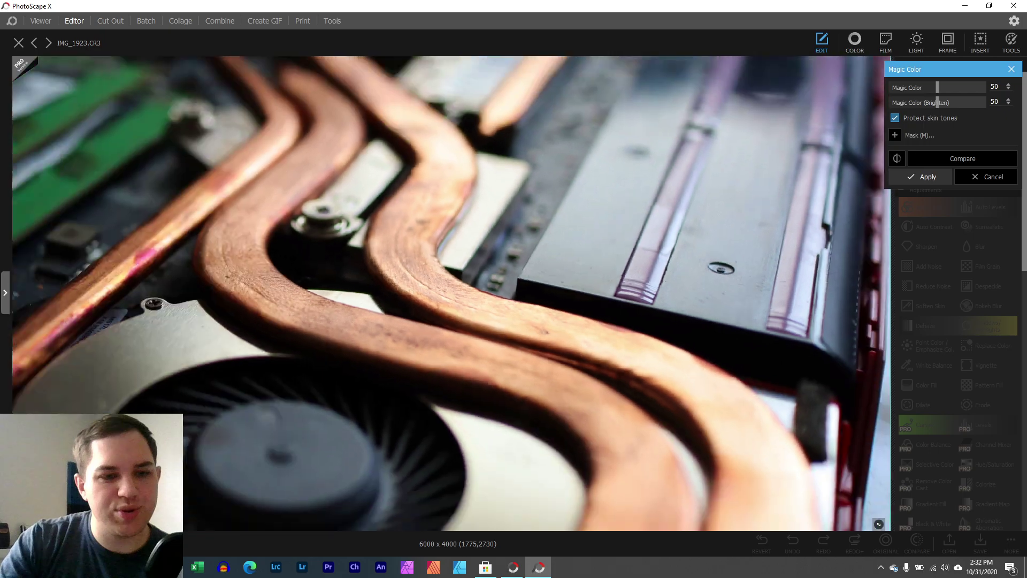
pyautogui.scroll(5, 453, 293)
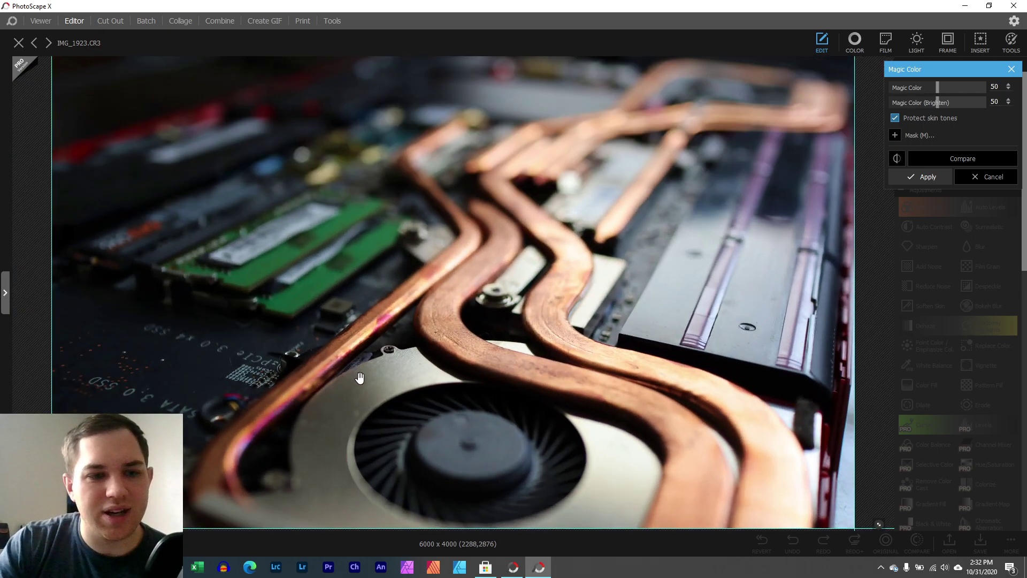
pyautogui.click(911, 177)
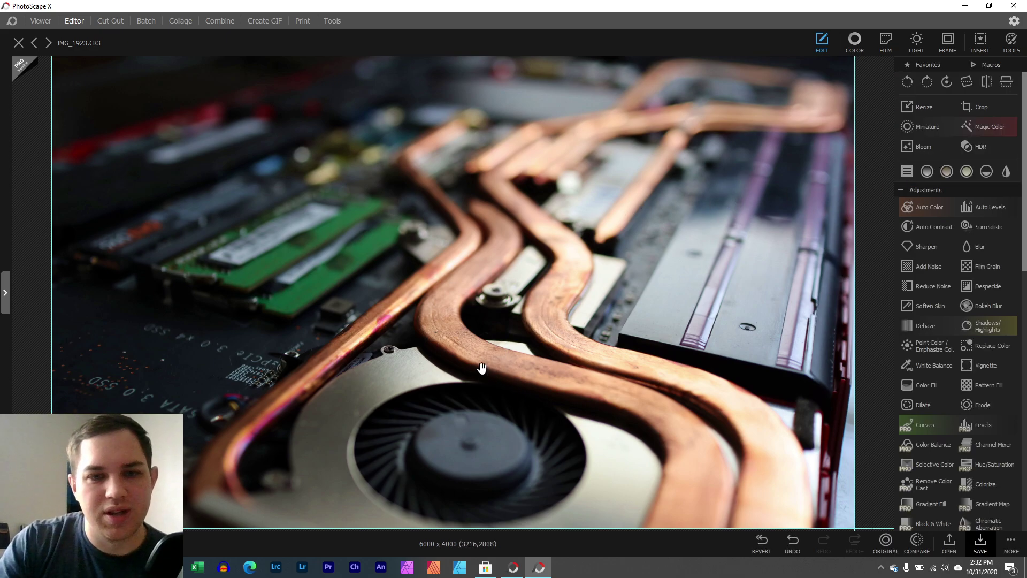
pyautogui.scroll(-5, 453, 293)
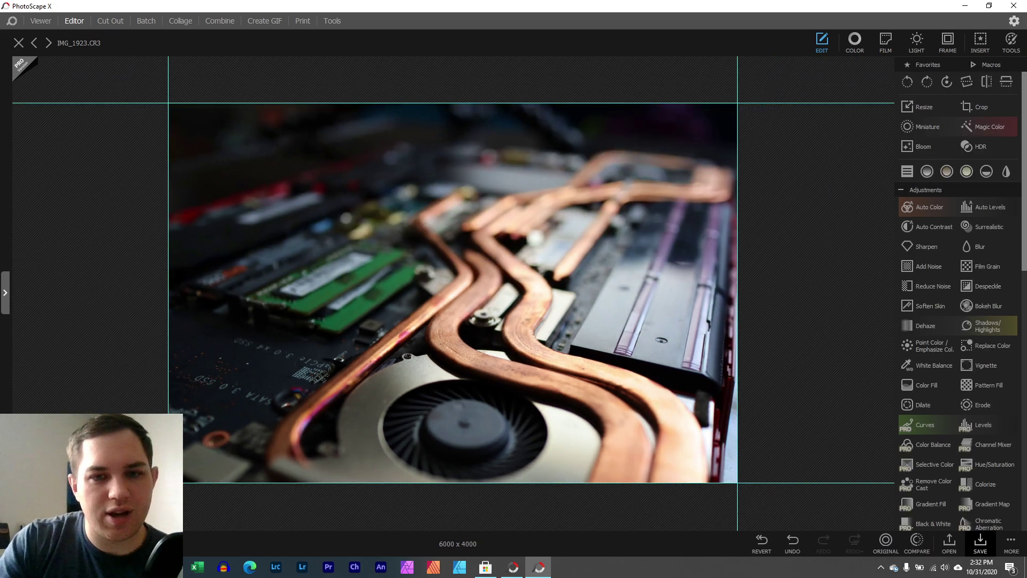
pyautogui.scroll(2, 453, 293)
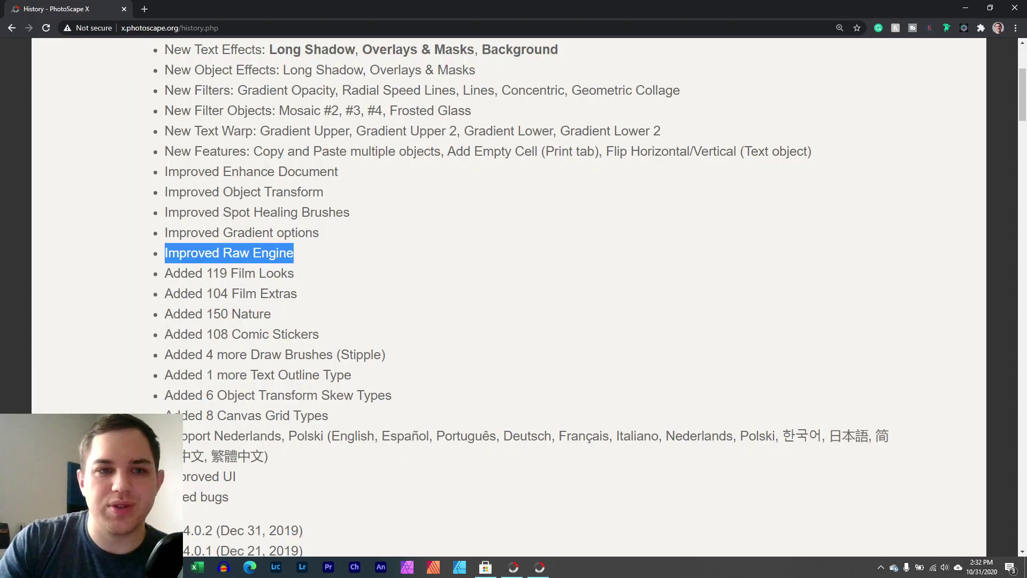
# Highlight the 119 Film Looks, 104 Film Extras and 108 Comic Stickers entries in turn on the version history page
pyautogui.moveTo(294, 274); pyautogui.dragTo(164, 274)
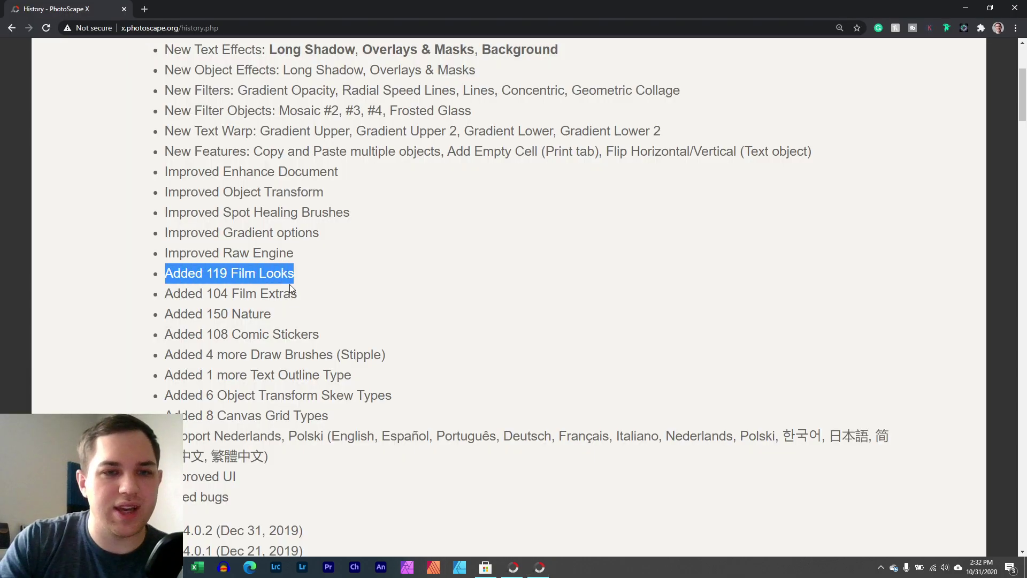
pyautogui.scroll(-1, 304, 262)
pyautogui.moveTo(304, 245); pyautogui.dragTo(163, 245)
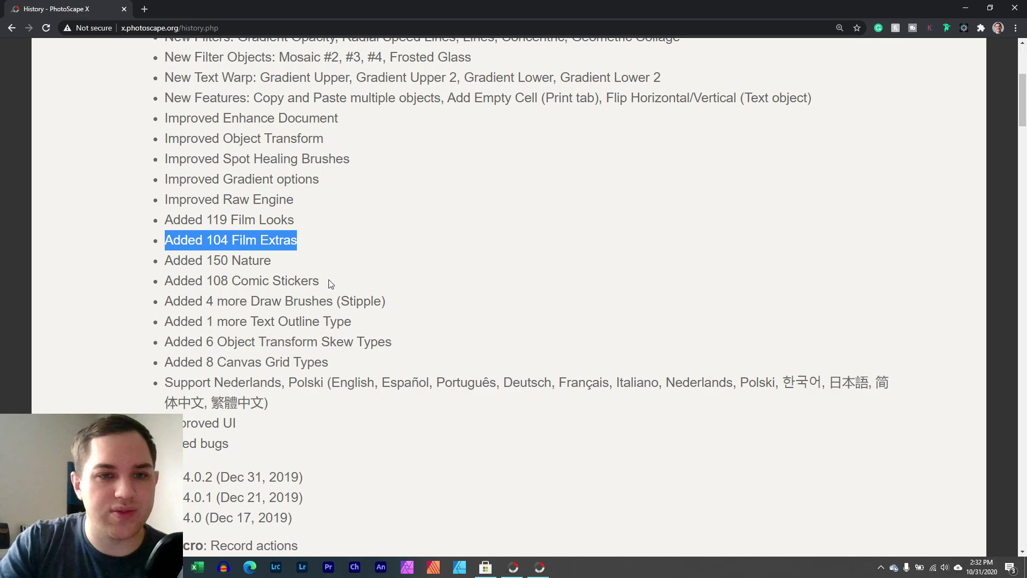
pyautogui.moveTo(328, 283); pyautogui.dragTo(148, 279)
# Switch to free PhotoScape X, browse the sticker packs available for insertion and try to open a grayed-out pack
pyautogui.click(539, 567)
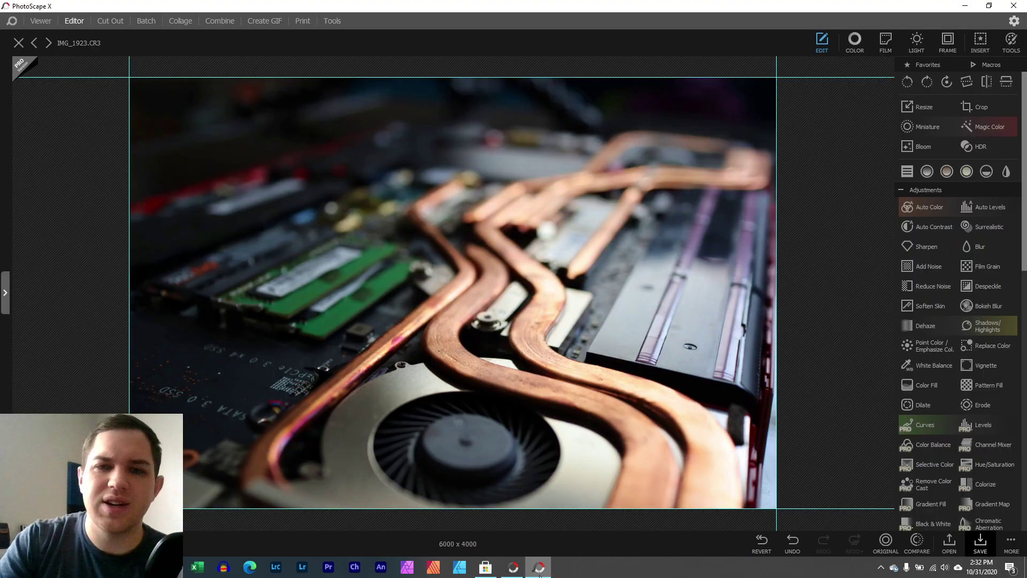
pyautogui.click(981, 41)
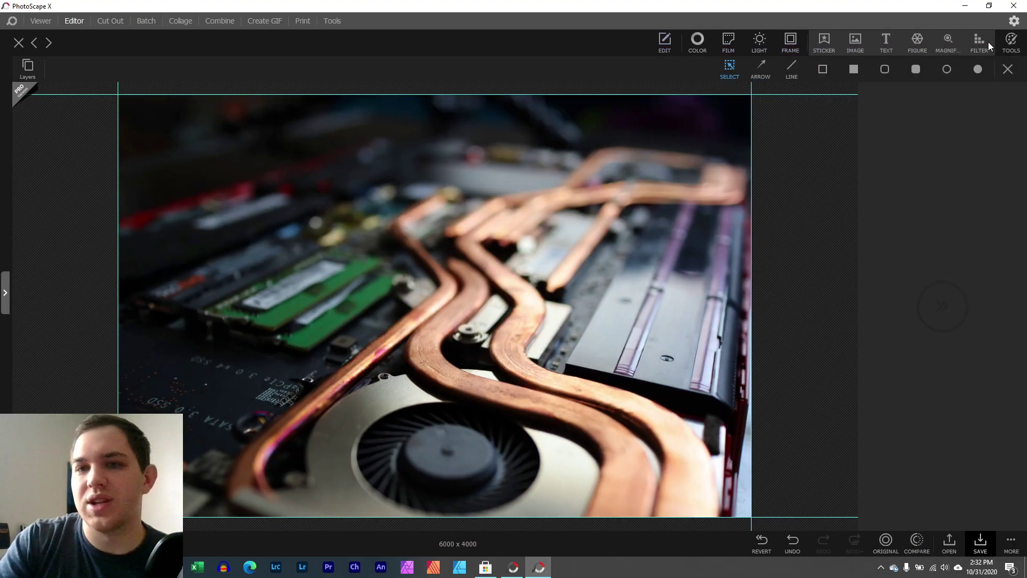
pyautogui.click(823, 38)
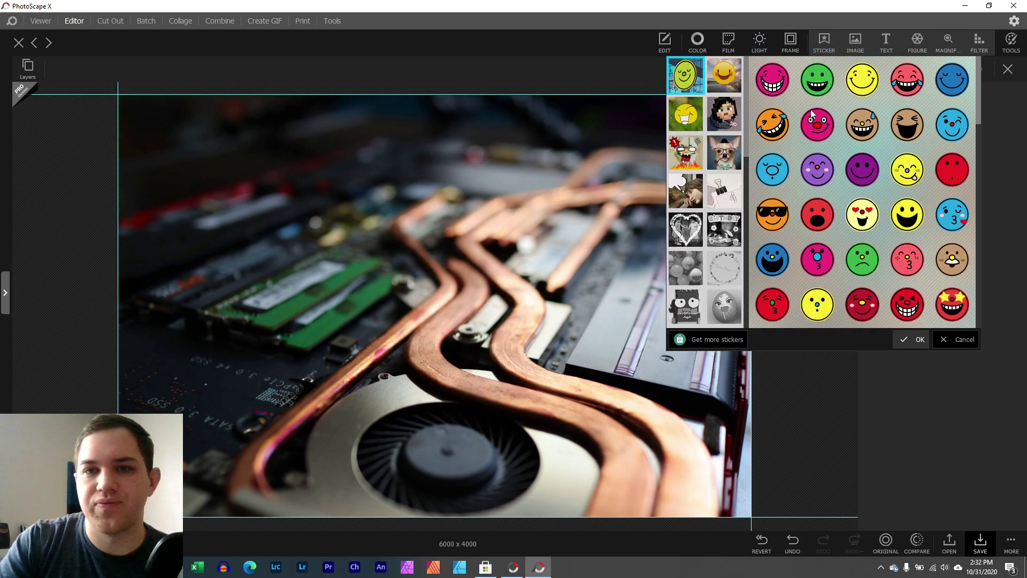
pyautogui.scroll(-1, 785, 175)
pyautogui.scroll(-1, 797, 176)
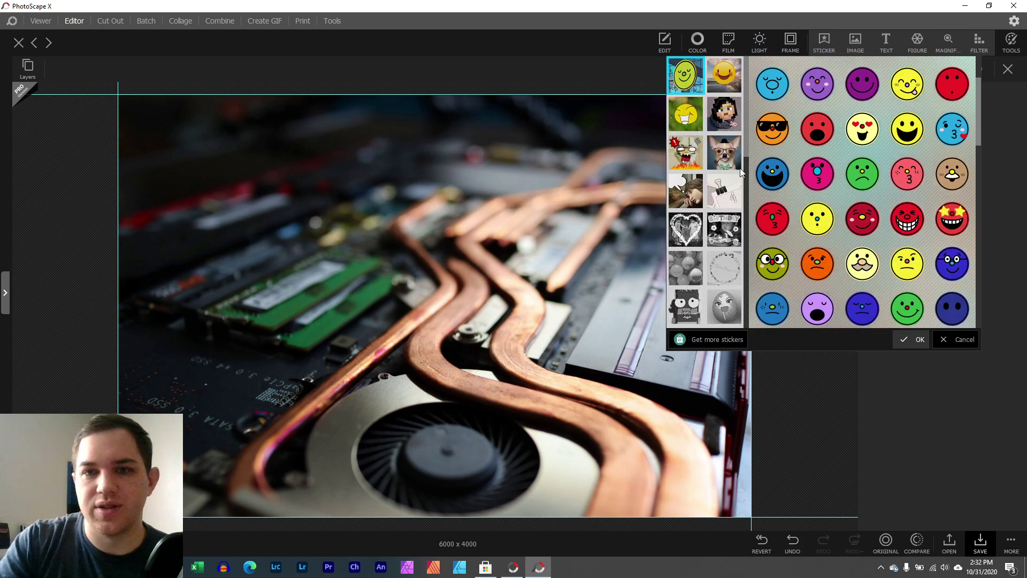
pyautogui.scroll(-5, 746, 190)
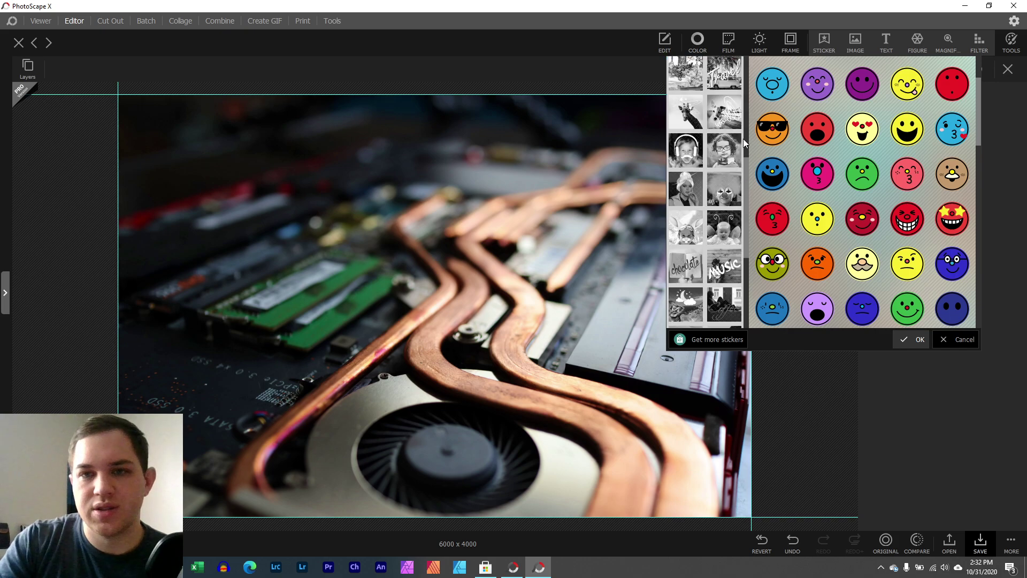
pyautogui.scroll(5, 743, 139)
pyautogui.click(723, 220)
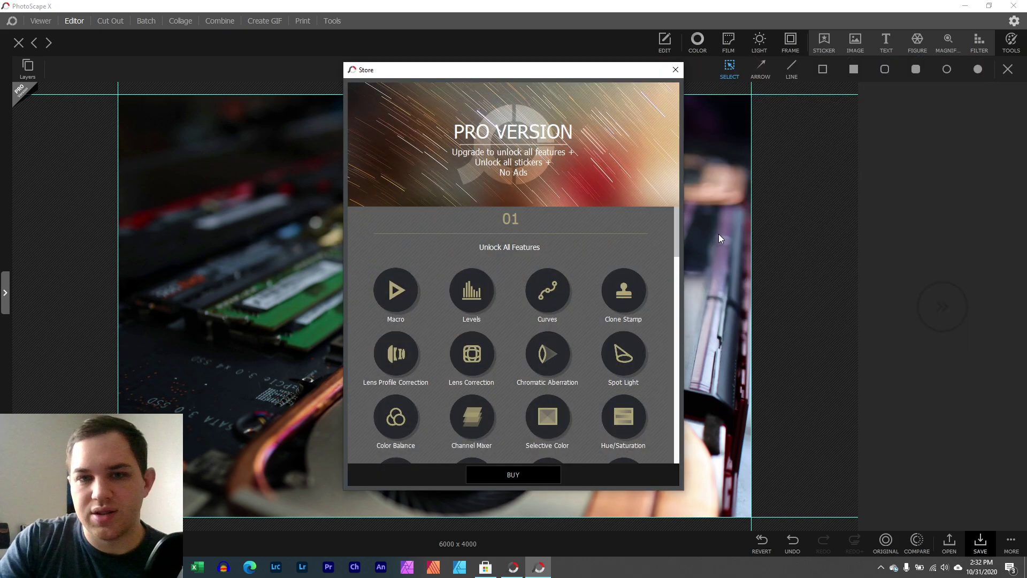
# Close the Store, reopen the stickers, review the remaining packs and try to open the Merry Christmas pack
pyautogui.click(929, 43)
pyautogui.click(824, 41)
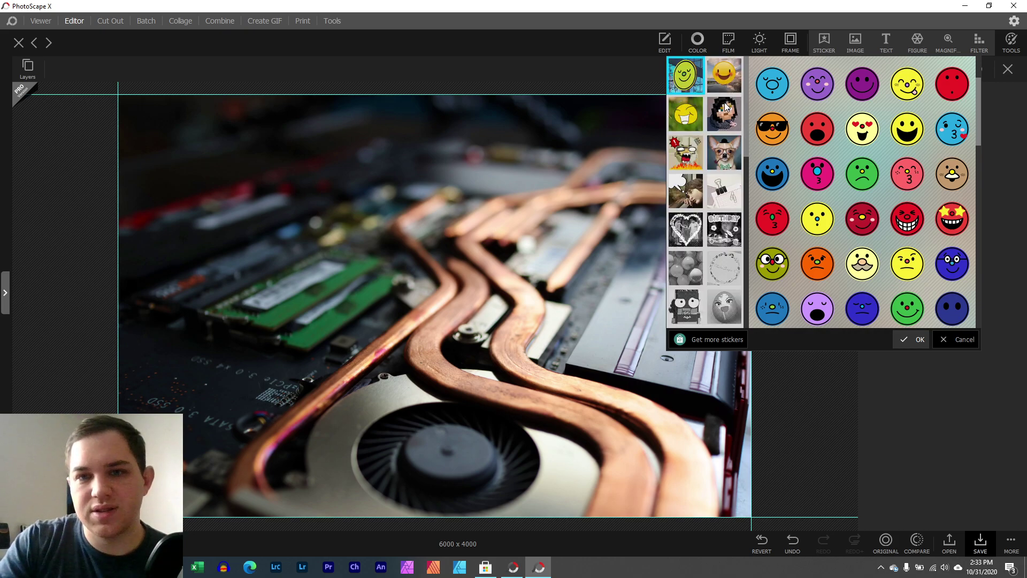
pyautogui.scroll(-6, 703, 310)
pyautogui.scroll(-3, 680, 276)
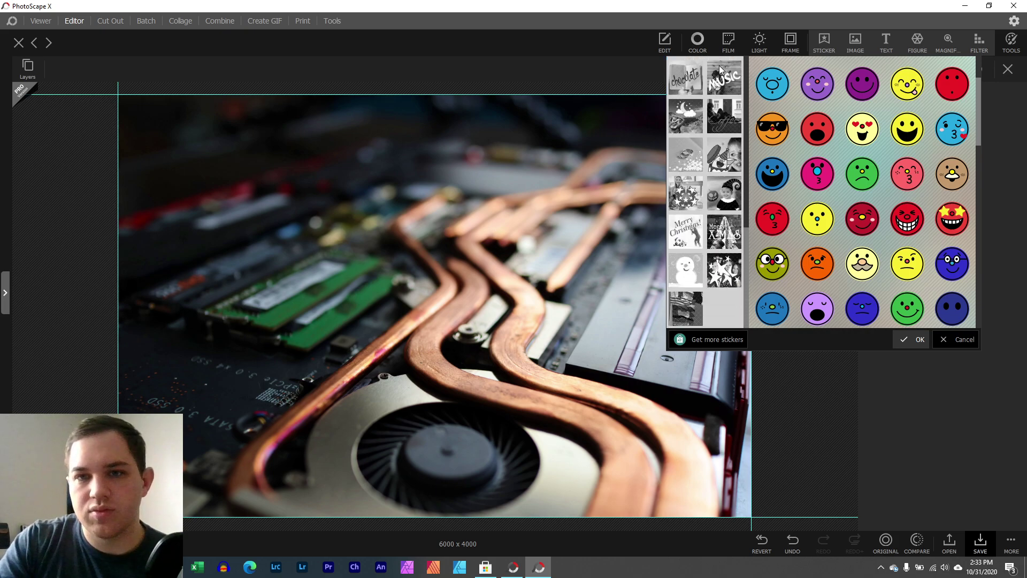
pyautogui.click(684, 236)
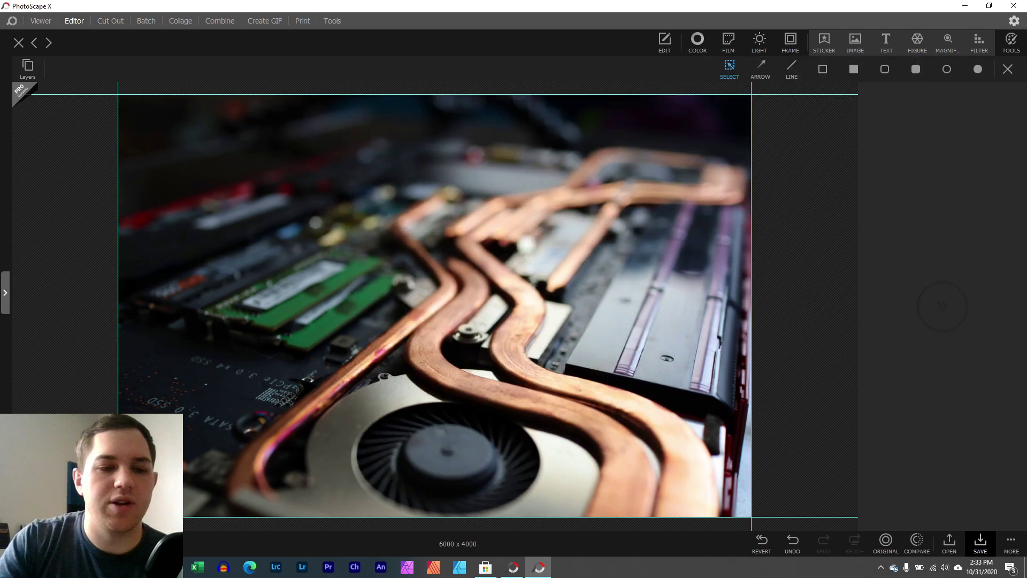
# Switch briefly to the PhotoScape X Pro editor and return to the version history page
pyautogui.click(511, 568)
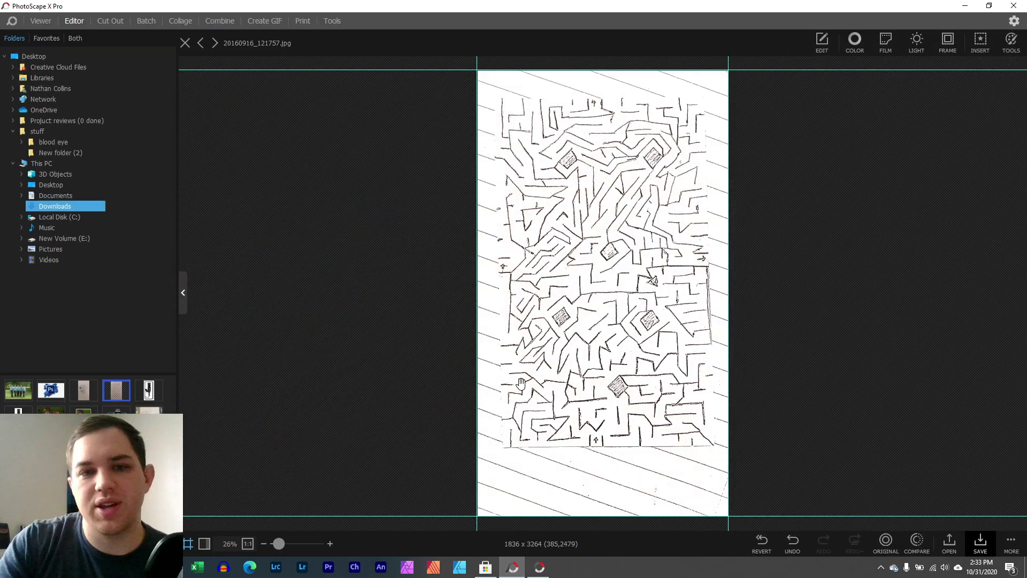
pyautogui.hotkey('alt', 'Tab')
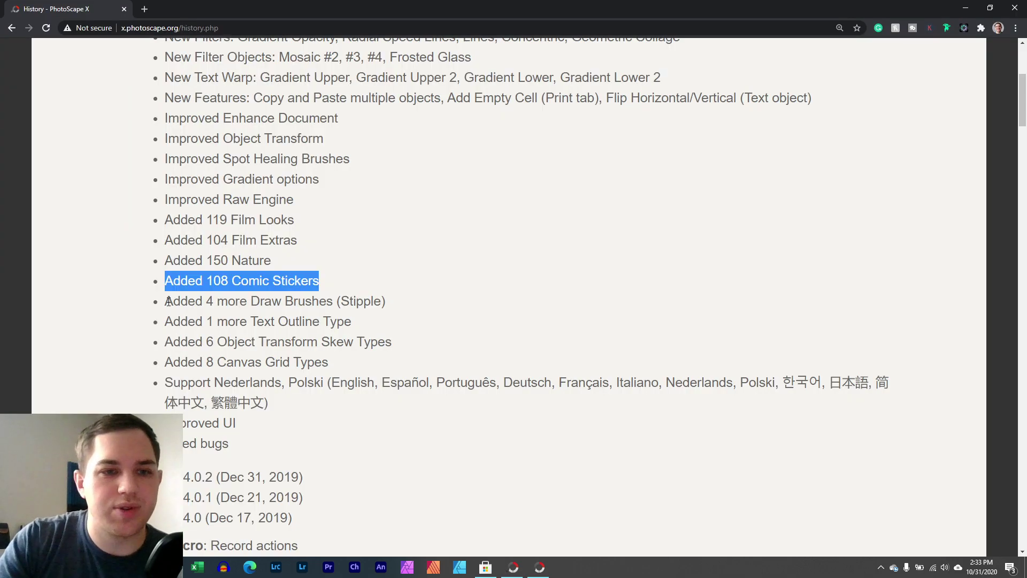
# Highlight the "Added 4 more Draw Brushes (Stipple)" entry on the version history page
pyautogui.scroll(-4, 170, 305)
pyautogui.scroll(1, 166, 286)
pyautogui.moveTo(165, 141); pyautogui.dragTo(393, 146)
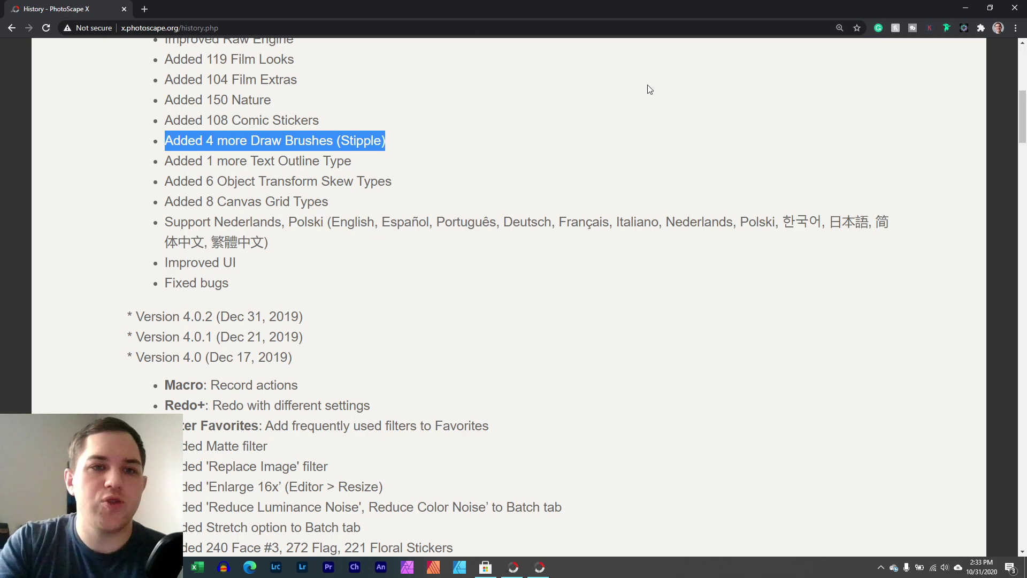
# Open the Draw tool in PhotoScape X Pro, and open the same tool in free PhotoScape X
pyautogui.click(971, 8)
pyautogui.click(1010, 47)
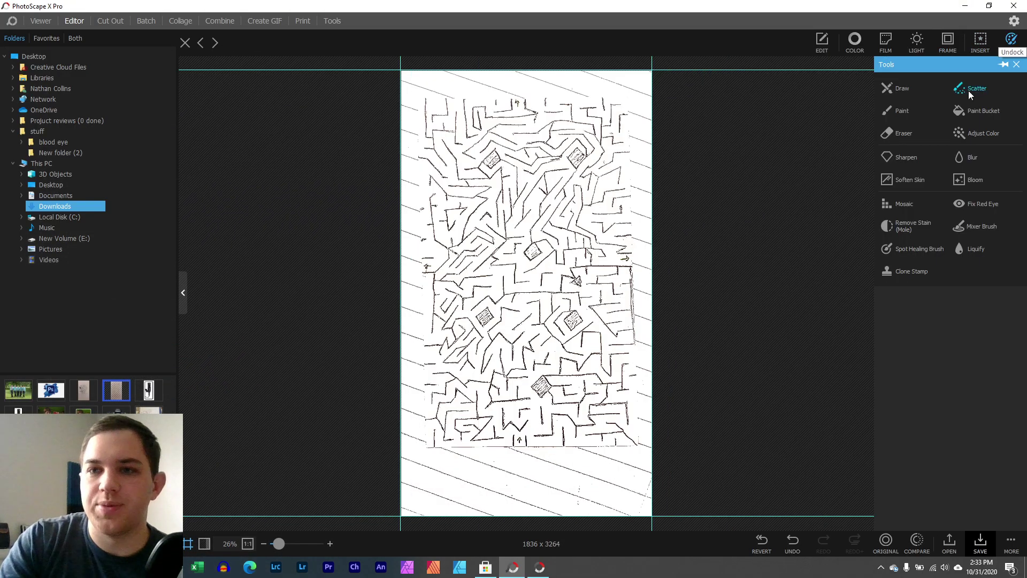
pyautogui.click(889, 90)
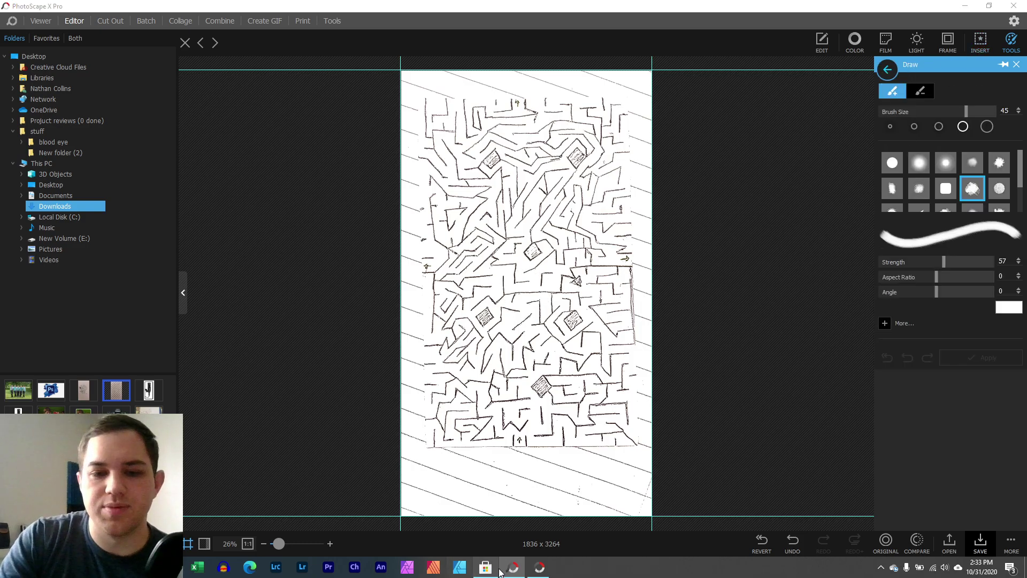
pyautogui.click(539, 567)
pyautogui.click(1007, 53)
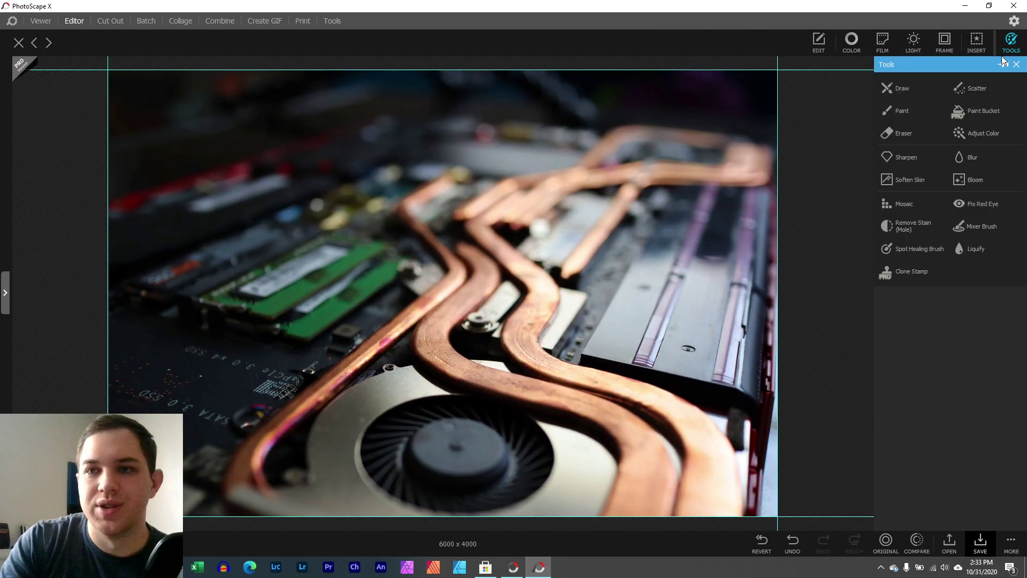
pyautogui.click(904, 92)
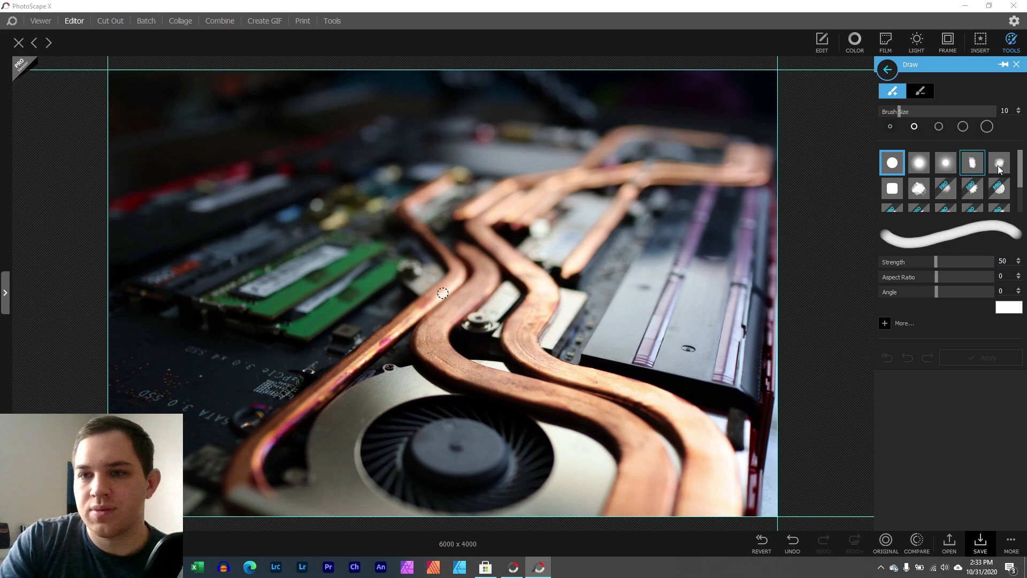
# Compare the stipple brushes at the end of the Draw brush list between PhotoScape X Pro and free PhotoScape X
pyautogui.scroll(-2, 962, 197)
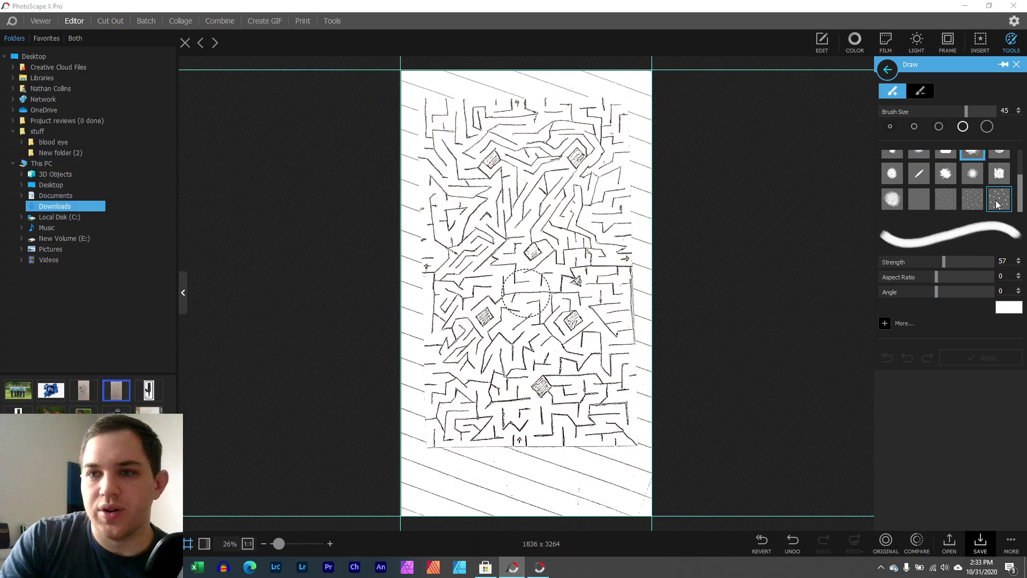
pyautogui.scroll(2, 952, 197)
pyautogui.click(544, 574)
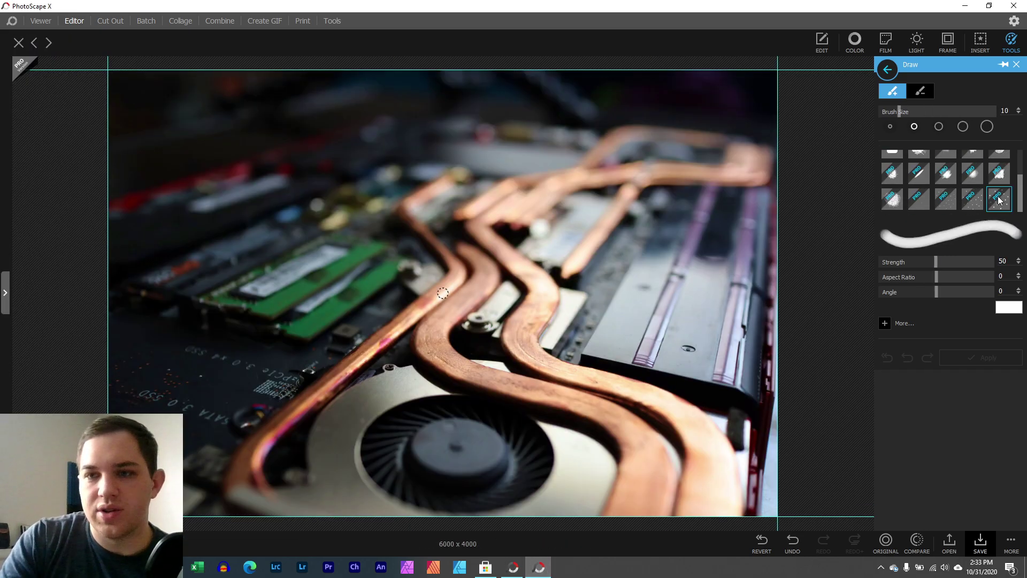
pyautogui.click(513, 567)
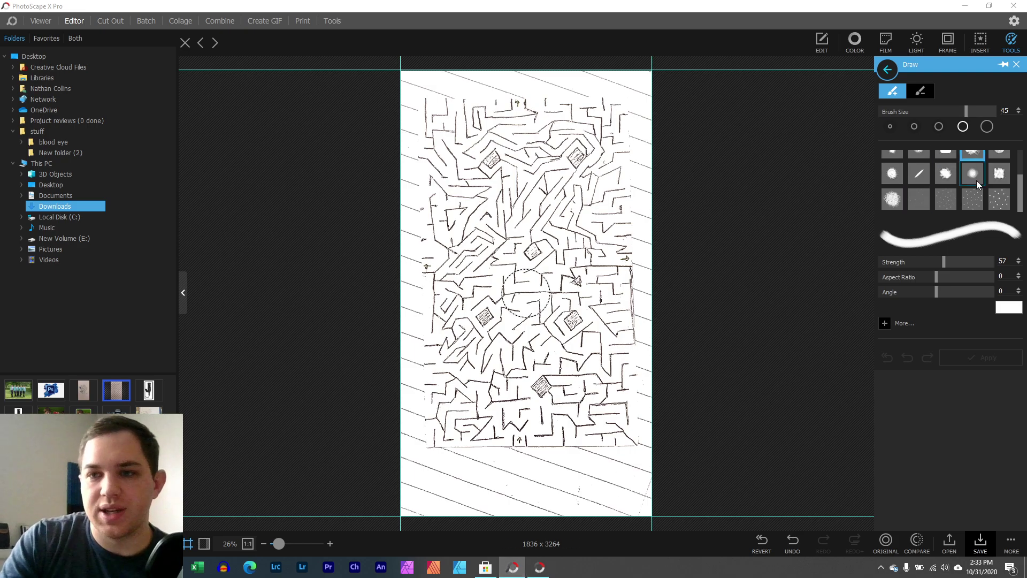
# Select the last, coarsest stipple brush and replace the maze image with the photo of the man in the red cap without saving
pyautogui.click(998, 206)
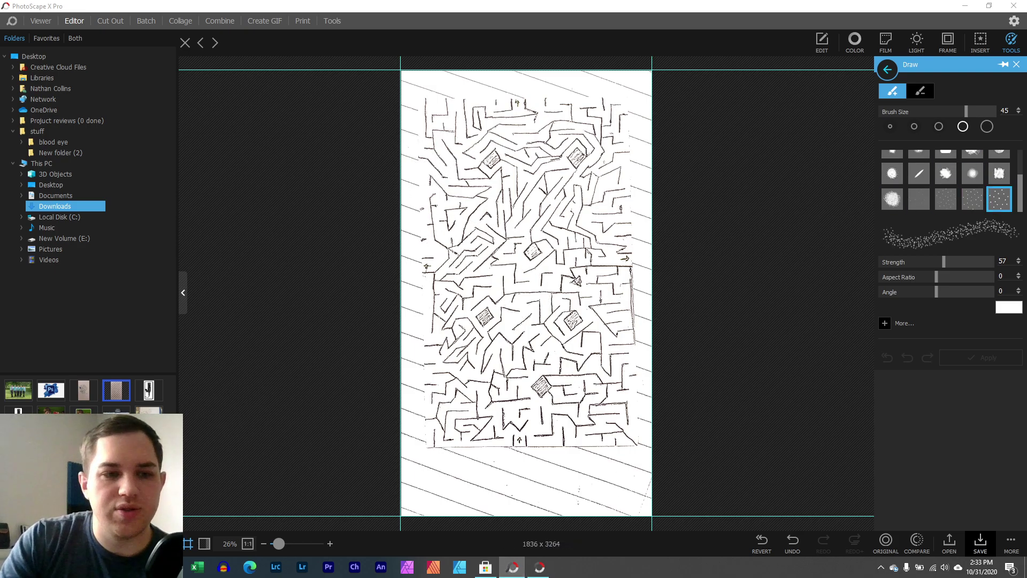
pyautogui.moveTo(116, 391); pyautogui.dragTo(471, 279)
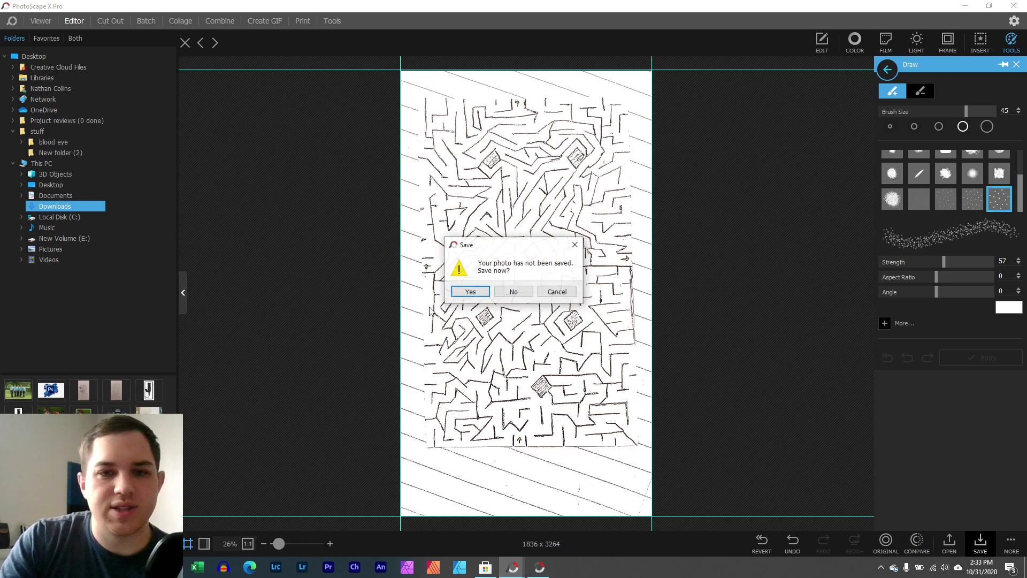
pyautogui.click(513, 291)
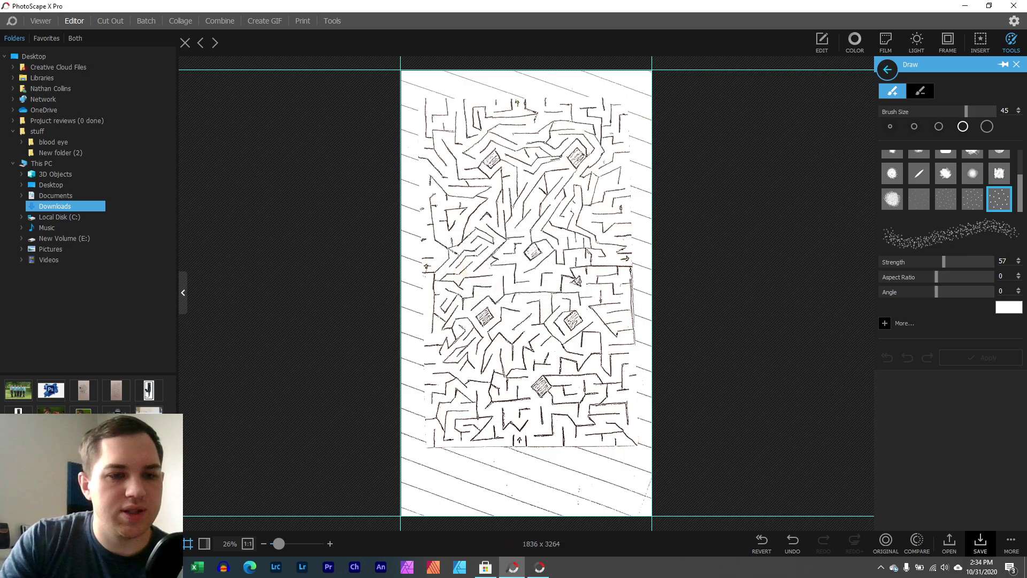
pyautogui.moveTo(575, 280)
pyautogui.mouseDown()
pyautogui.moveTo(583, 282)
pyautogui.moveTo(562, 274)
pyautogui.mouseUp()
pyautogui.click(471, 295)
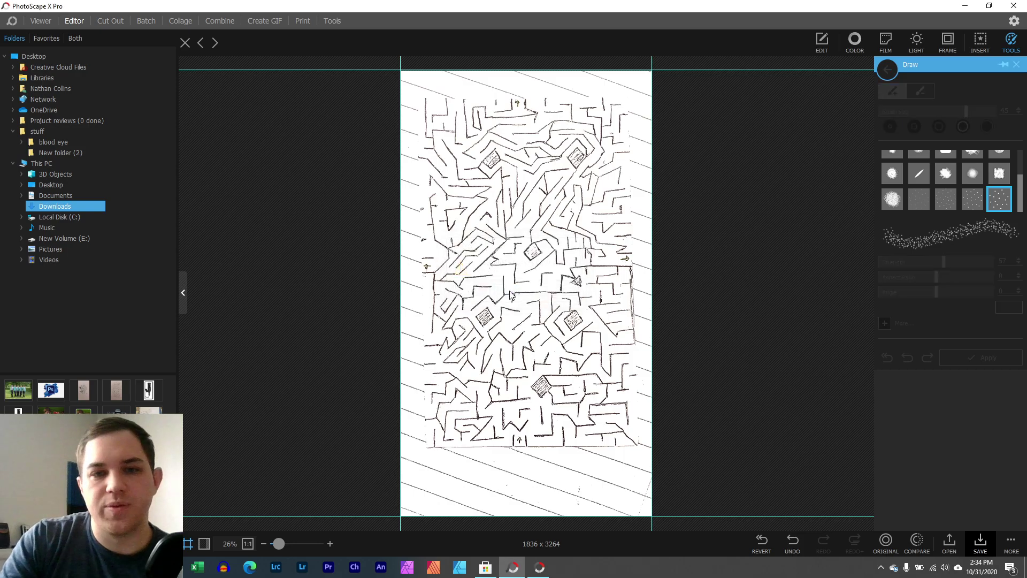
# Paint white stipple specks around the man along the edges of the photo
pyautogui.moveTo(338, 93)
pyautogui.mouseDown()
pyautogui.moveTo(402, 123)
pyautogui.moveTo(340, 209)
pyautogui.moveTo(319, 399)
pyautogui.moveTo(322, 487)
pyautogui.moveTo(380, 494)
pyautogui.moveTo(601, 507)
pyautogui.moveTo(738, 475)
pyautogui.moveTo(631, 438)
pyautogui.moveTo(667, 370)
pyautogui.moveTo(726, 144)
pyautogui.mouseUp()
pyautogui.moveTo(578, 129)
pyautogui.mouseDown()
pyautogui.moveTo(473, 89)
pyautogui.moveTo(780, 98)
pyautogui.moveTo(541, 138)
pyautogui.mouseUp()
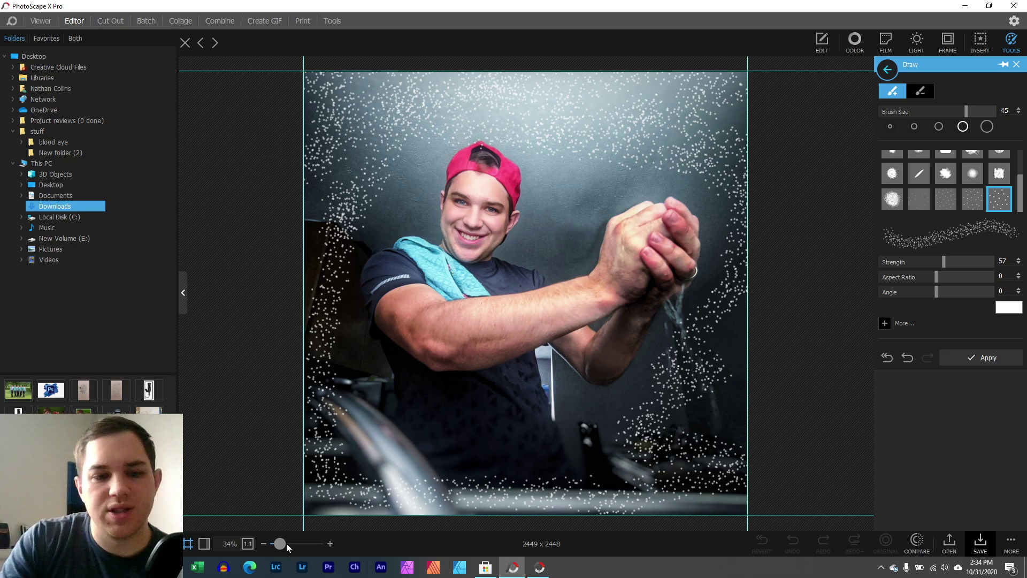
# Clear the strokes and repaint white stipple over the upper wall with strength 31, aspect ratio -68 and angle -20
pyautogui.moveTo(931, 262)
pyautogui.mouseDown()
pyautogui.moveTo(914, 262)
pyautogui.moveTo(898, 280)
pyautogui.moveTo(945, 291)
pyautogui.moveTo(922, 291)
pyautogui.mouseUp()
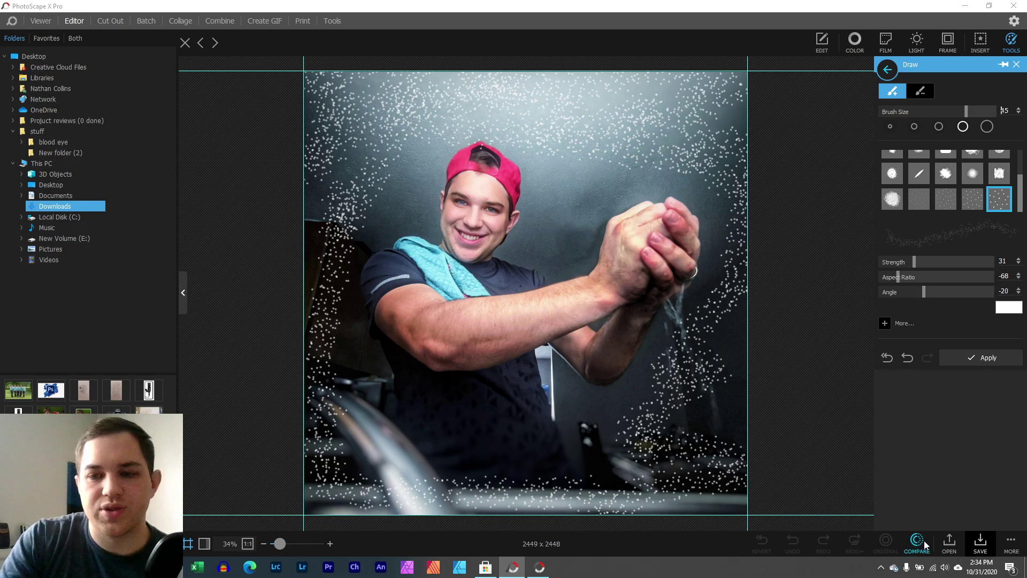
pyautogui.click(888, 356)
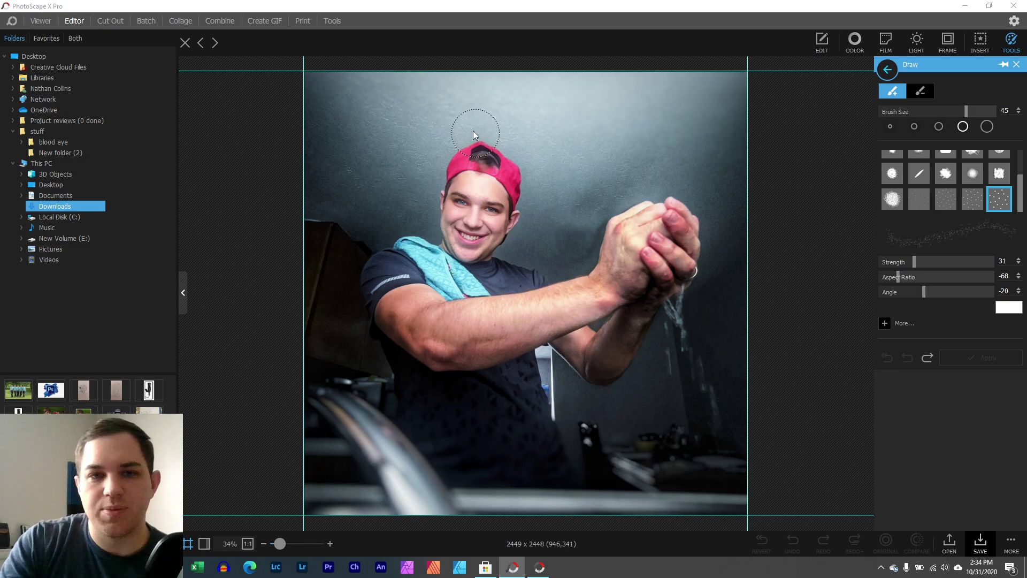
pyautogui.moveTo(335, 214)
pyautogui.mouseDown()
pyautogui.moveTo(329, 110)
pyautogui.moveTo(339, 214)
pyautogui.mouseUp()
pyautogui.moveTo(717, 88); pyautogui.dragTo(661, 81)
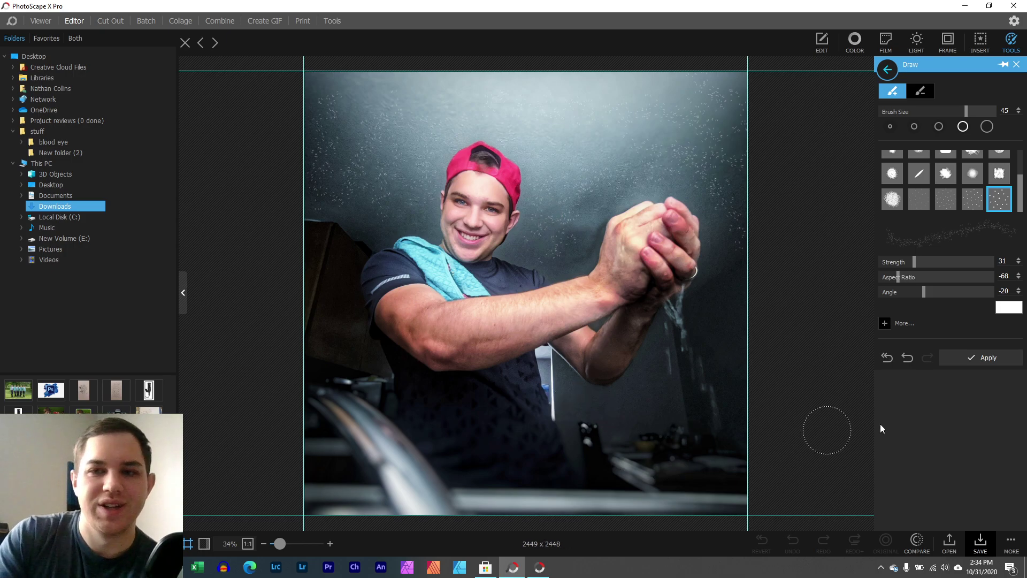
# Stipple red specks over the upper wall and the man's forearm, and discard all drawing from the photo
pyautogui.click(998, 307)
pyautogui.click(881, 124)
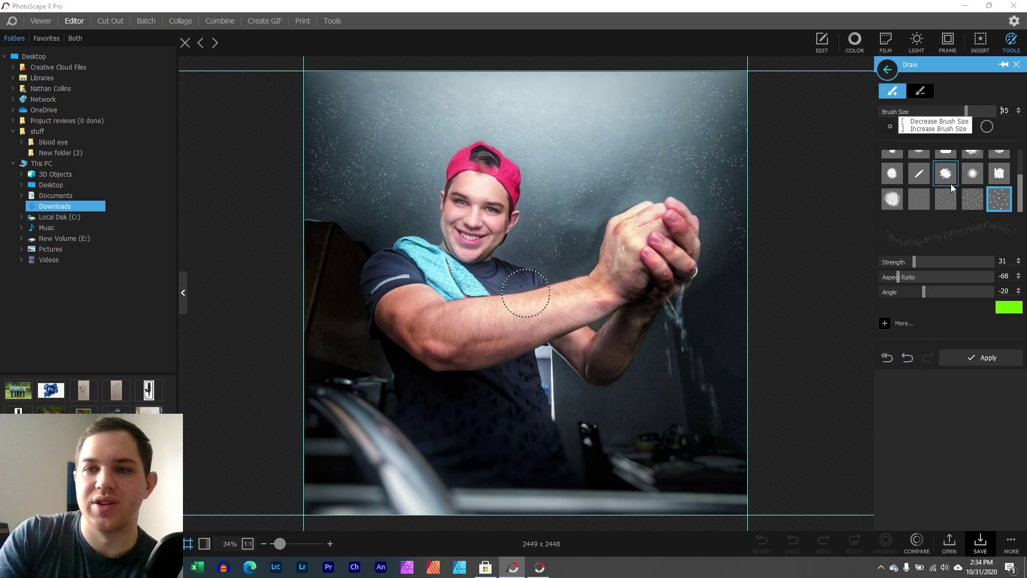
pyautogui.click(1008, 307)
pyautogui.click(884, 85)
pyautogui.moveTo(636, 94)
pyautogui.mouseDown()
pyautogui.moveTo(529, 115)
pyautogui.moveTo(653, 121)
pyautogui.mouseUp()
pyautogui.moveTo(390, 322); pyautogui.dragTo(705, 252)
pyautogui.moveTo(529, 294)
pyautogui.mouseDown()
pyautogui.moveTo(416, 315)
pyautogui.moveTo(662, 267)
pyautogui.mouseUp()
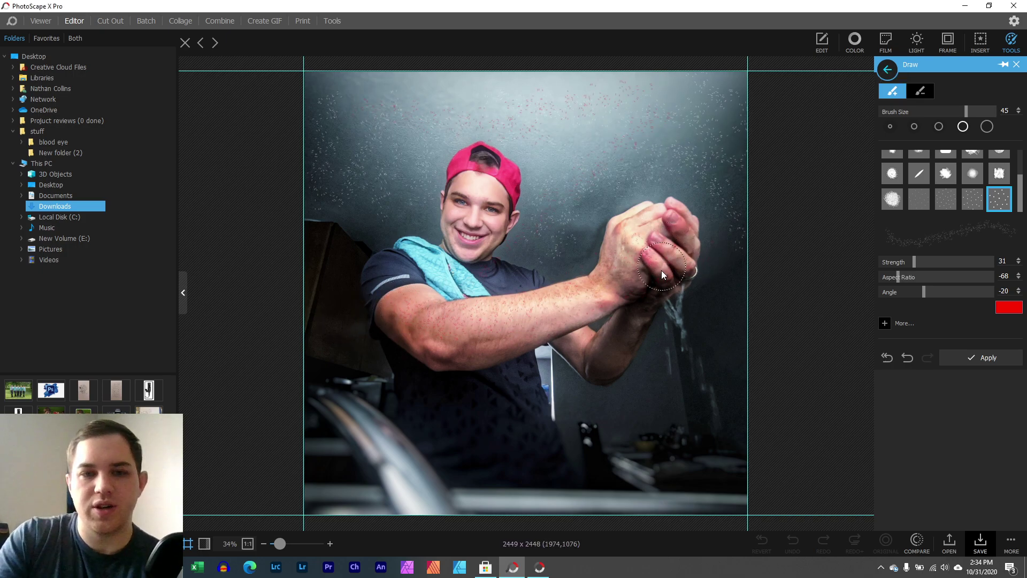
pyautogui.click(1016, 64)
pyautogui.click(761, 541)
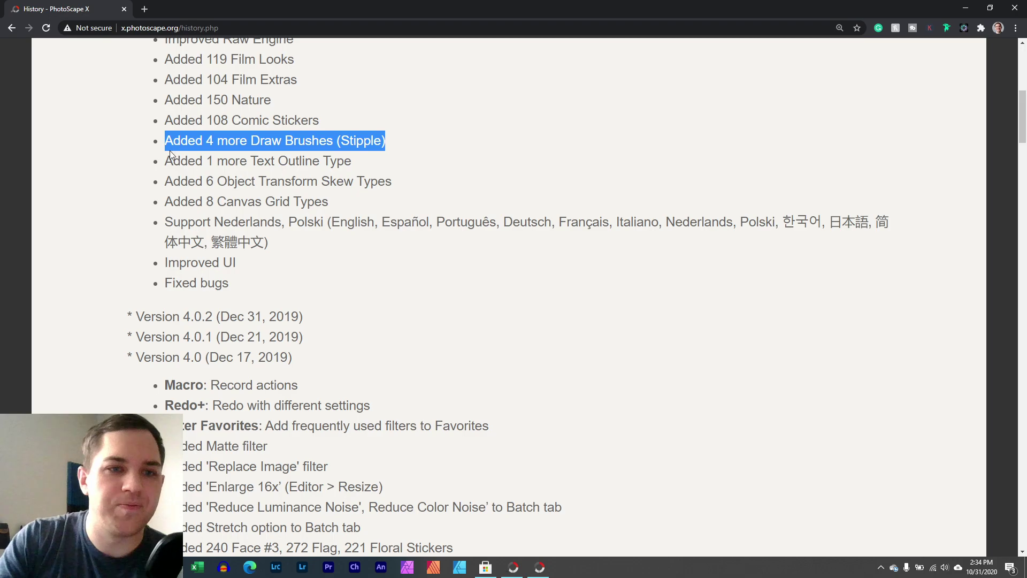
# Highlight the "Added 1 more Text Outline Type" entry in the version history and return to PhotoScape X Pro
pyautogui.moveTo(166, 159); pyautogui.dragTo(383, 164)
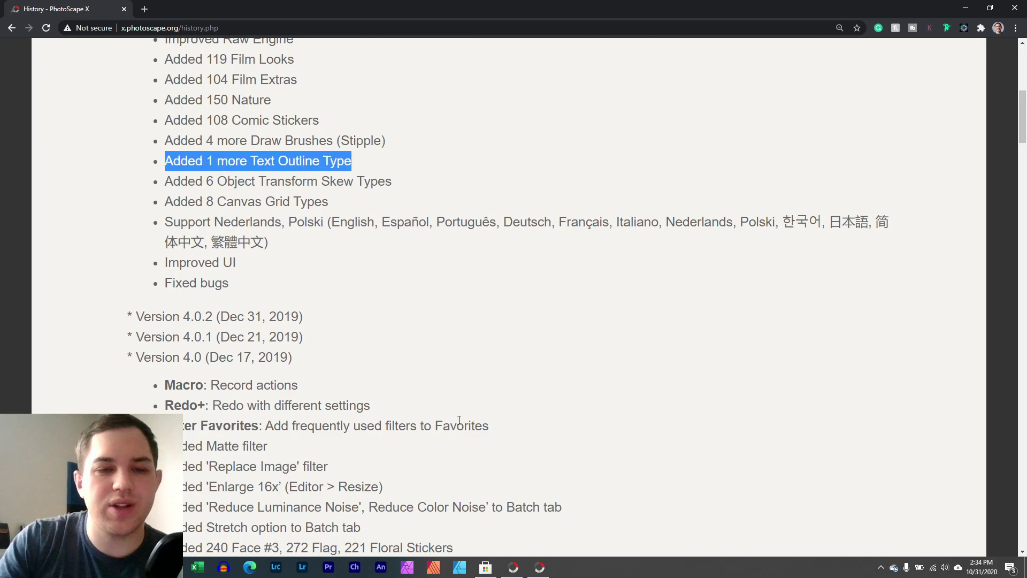
pyautogui.click(966, 7)
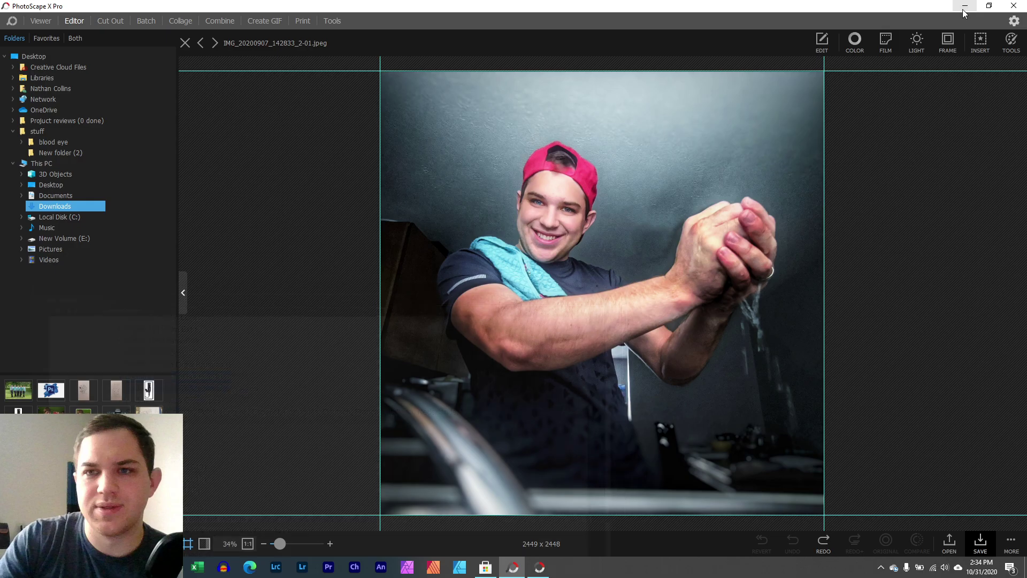
# Insert a default text object and place it on the wall above the man's hands
pyautogui.click(1012, 45)
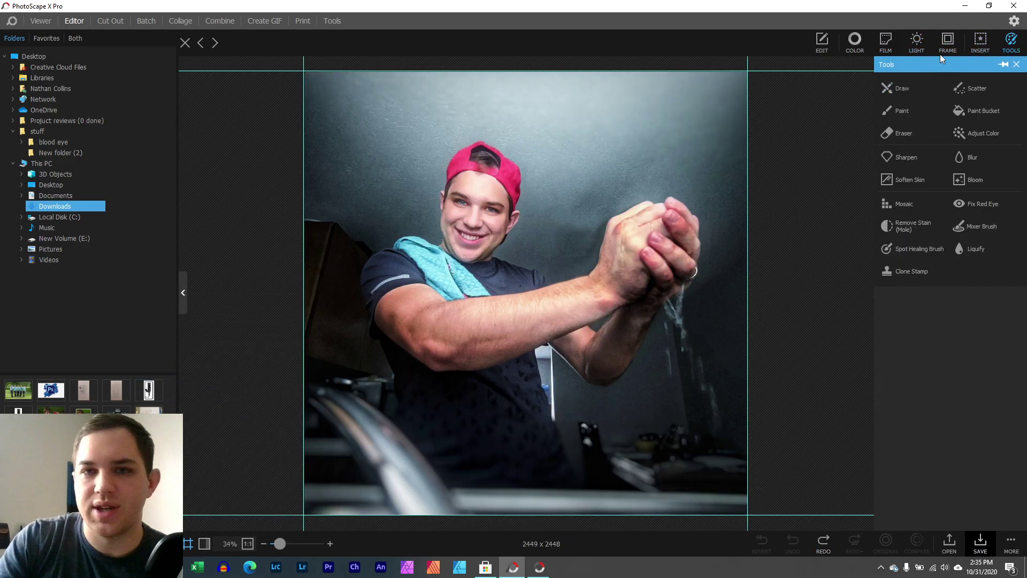
pyautogui.click(979, 41)
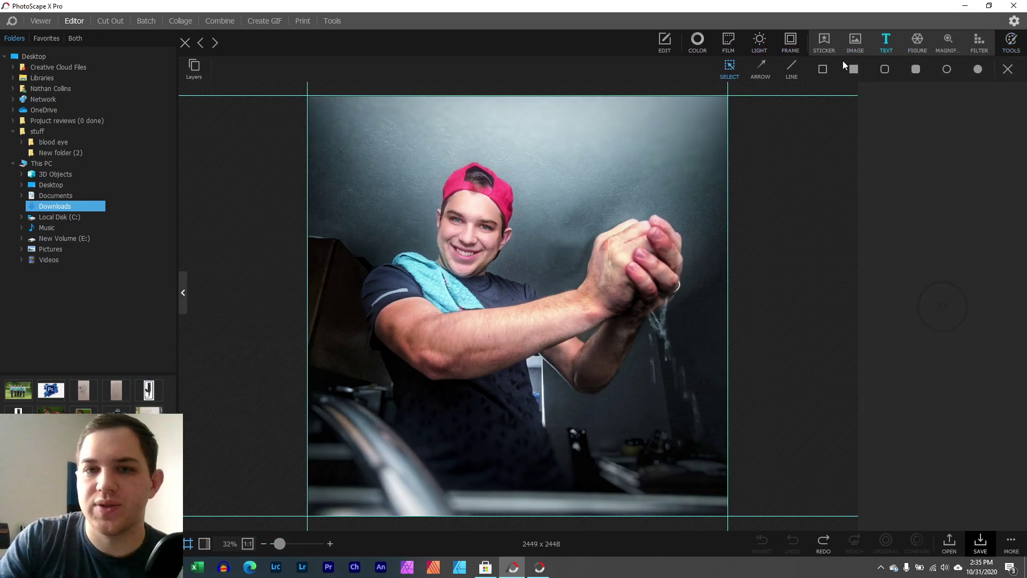
pyautogui.click(886, 42)
pyautogui.moveTo(544, 275); pyautogui.dragTo(644, 126)
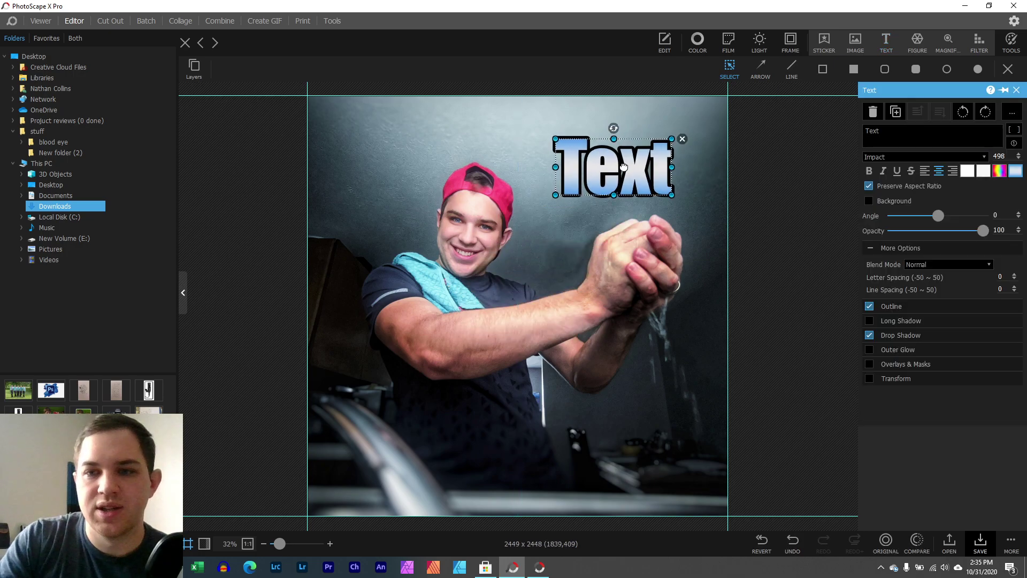
# Switch the text's outline to the second type and enlarge the text to size 630
pyautogui.click(894, 305)
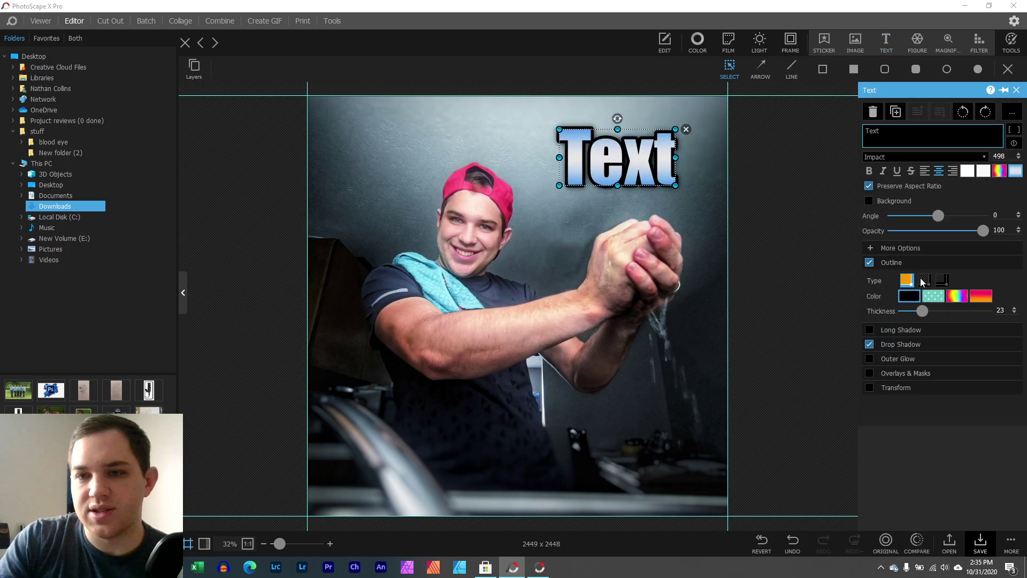
pyautogui.click(924, 281)
pyautogui.click(685, 212)
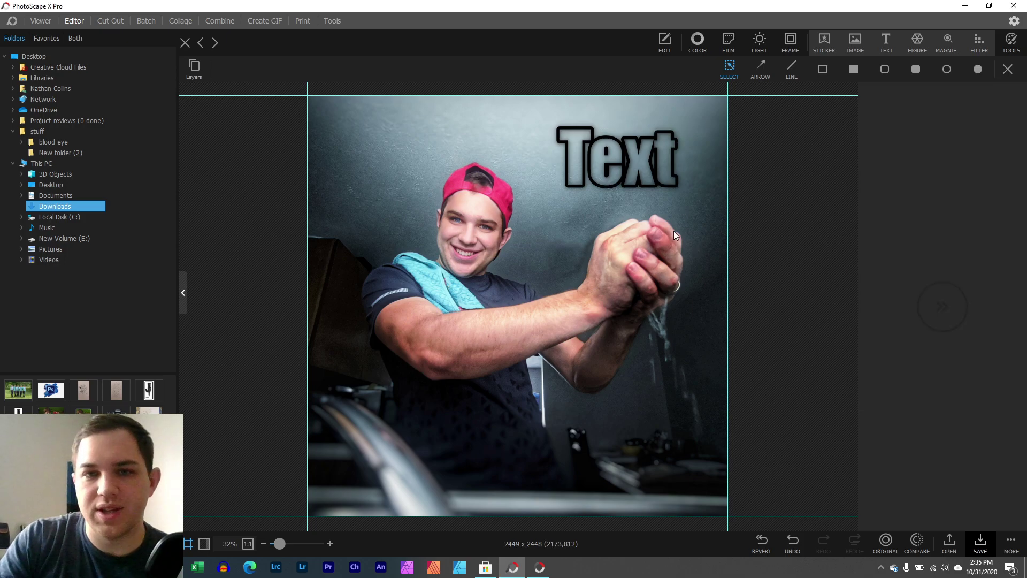
pyautogui.click(589, 182)
pyautogui.moveTo(559, 185); pyautogui.dragTo(529, 200)
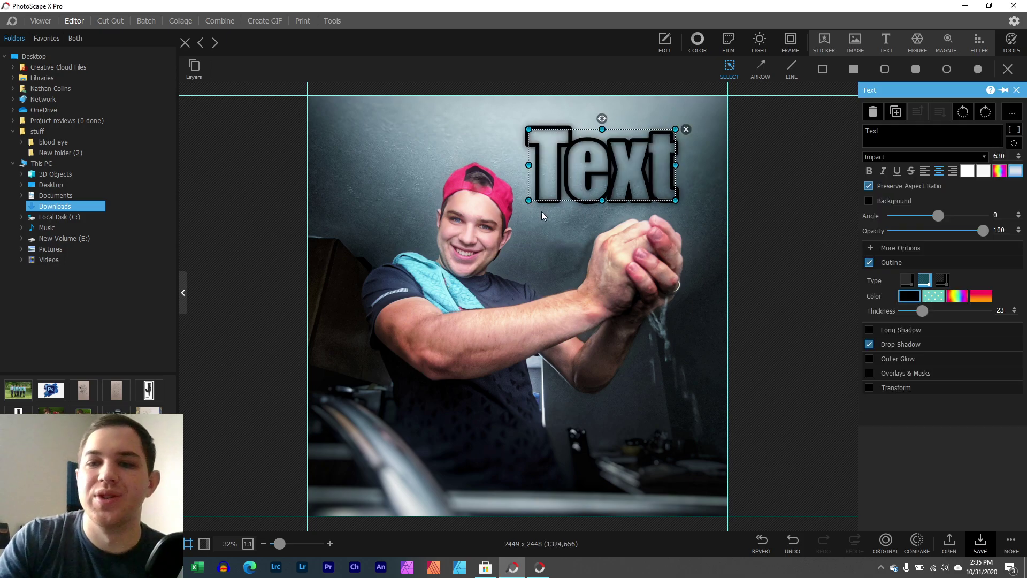
# Enlarge the text to size 769 and set its drop shadow to distance 1, angle 16 and blur 31
pyautogui.click(869, 344)
pyautogui.moveTo(675, 129); pyautogui.dragTo(708, 114)
pyautogui.click(882, 345)
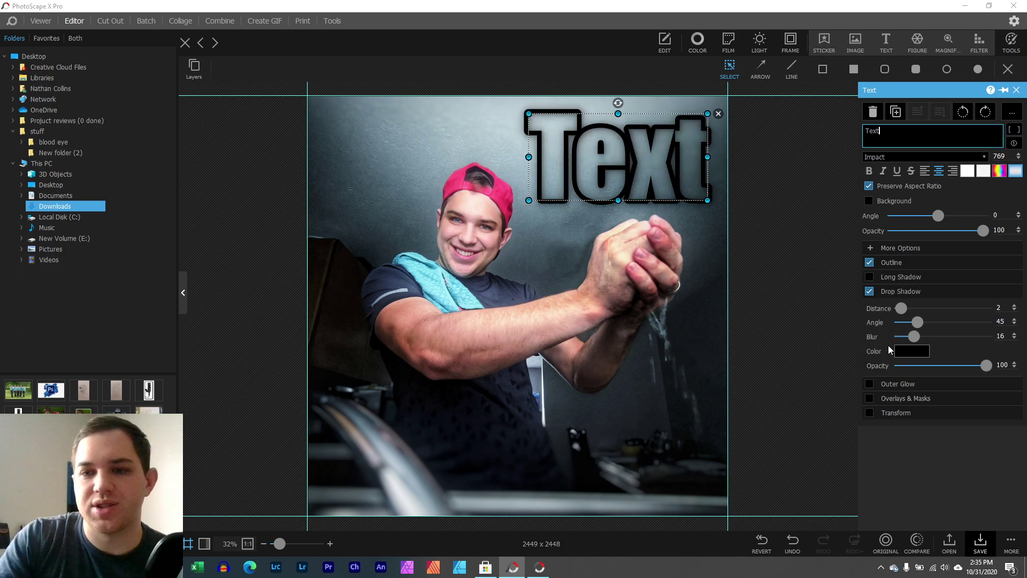
pyautogui.moveTo(906, 315); pyautogui.dragTo(929, 340)
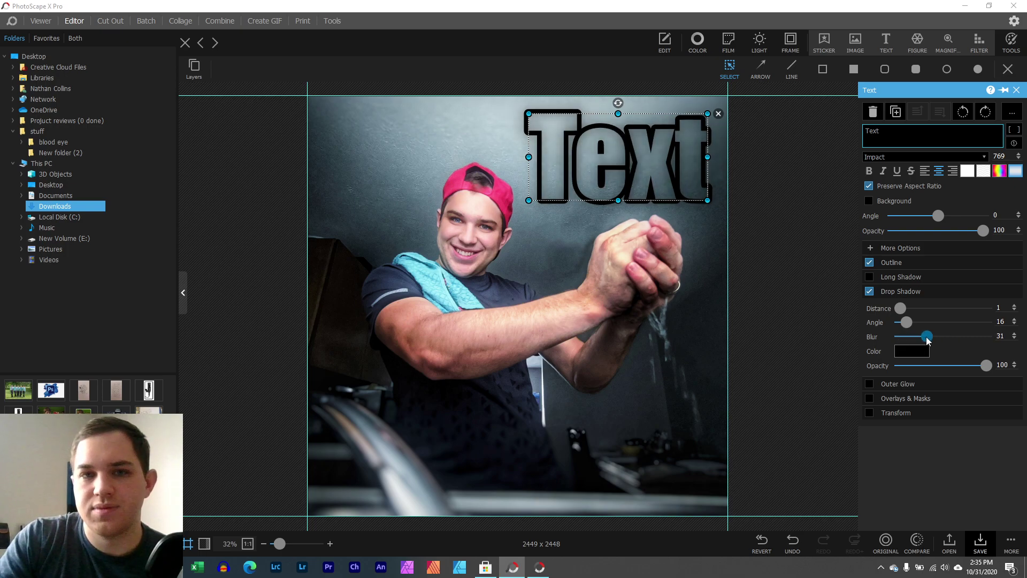
pyautogui.click(807, 268)
pyautogui.moveTo(592, 189); pyautogui.dragTo(586, 189)
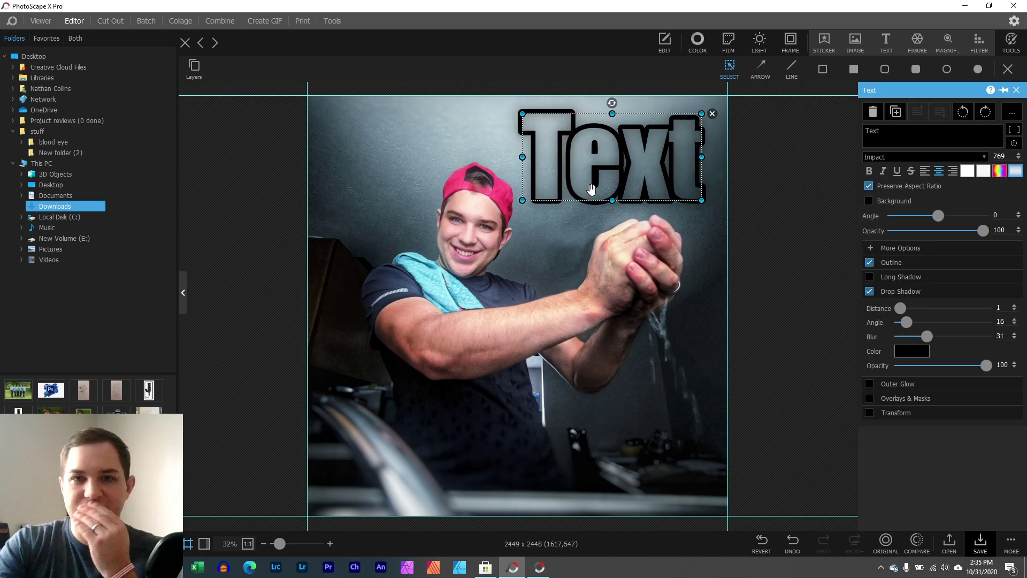
# Try each of the three outline types on the text and finish with the first type
pyautogui.click(887, 267)
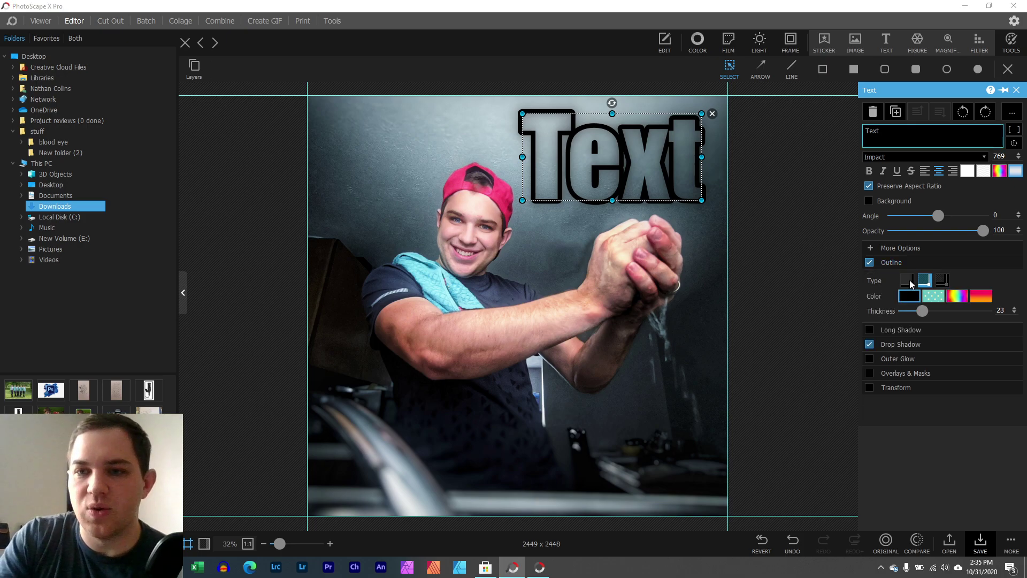
pyautogui.click(910, 281)
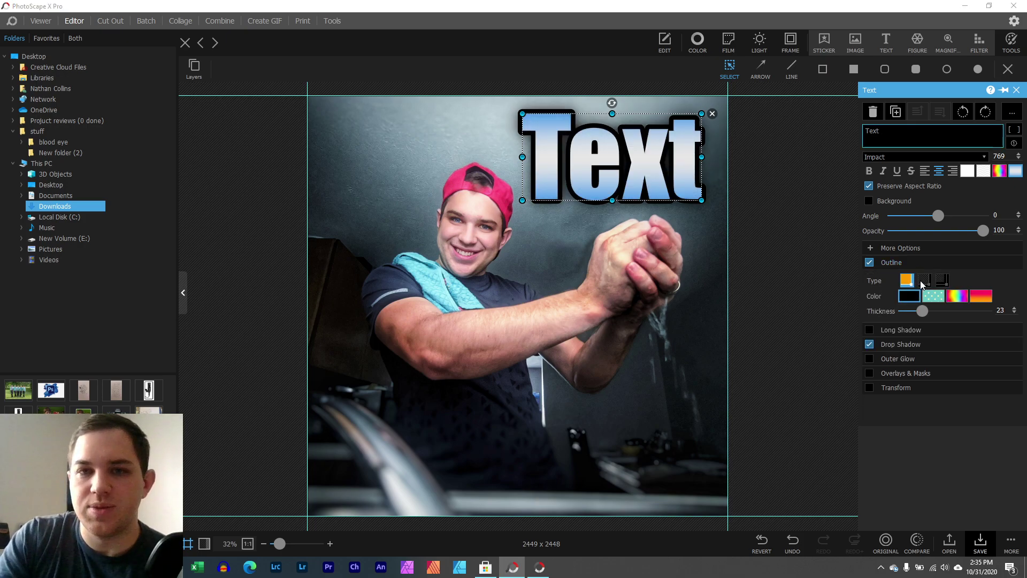
pyautogui.click(944, 281)
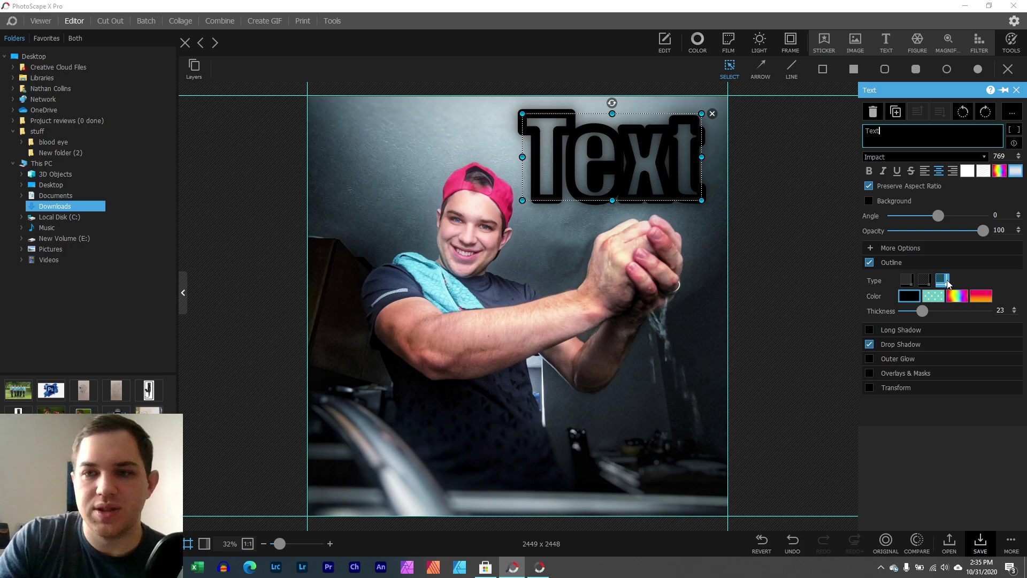
pyautogui.click(927, 284)
pyautogui.click(939, 284)
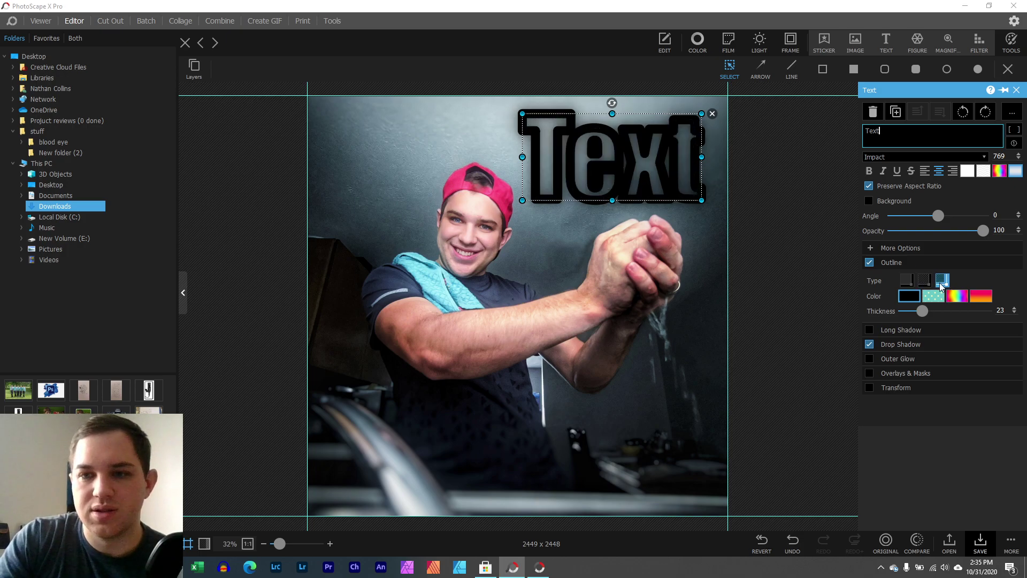
pyautogui.click(927, 285)
pyautogui.click(913, 283)
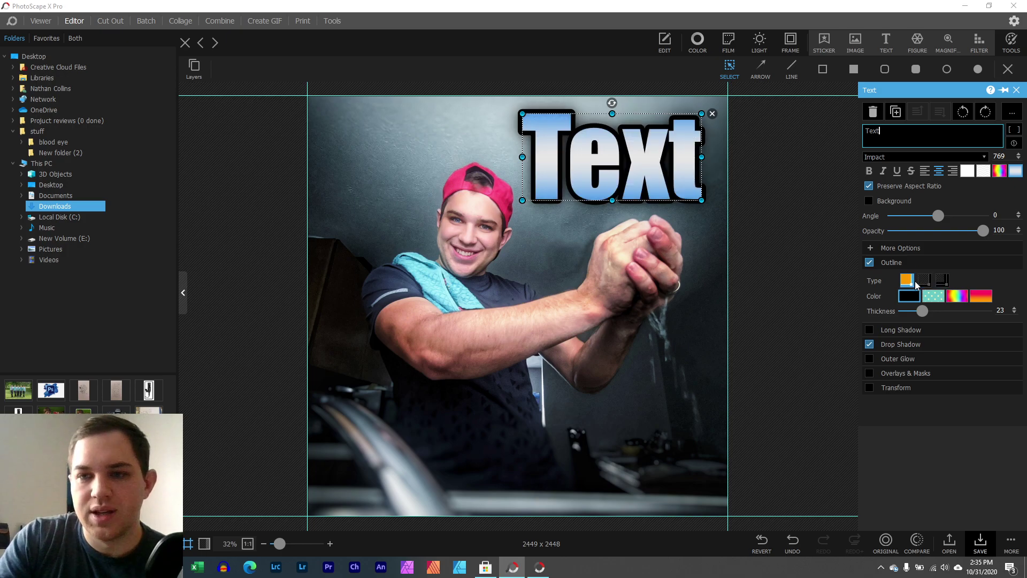
# Switch the text's outline to the third type, try its fill options and give it the red-to-yellow gradient
pyautogui.click(940, 284)
pyautogui.click(940, 297)
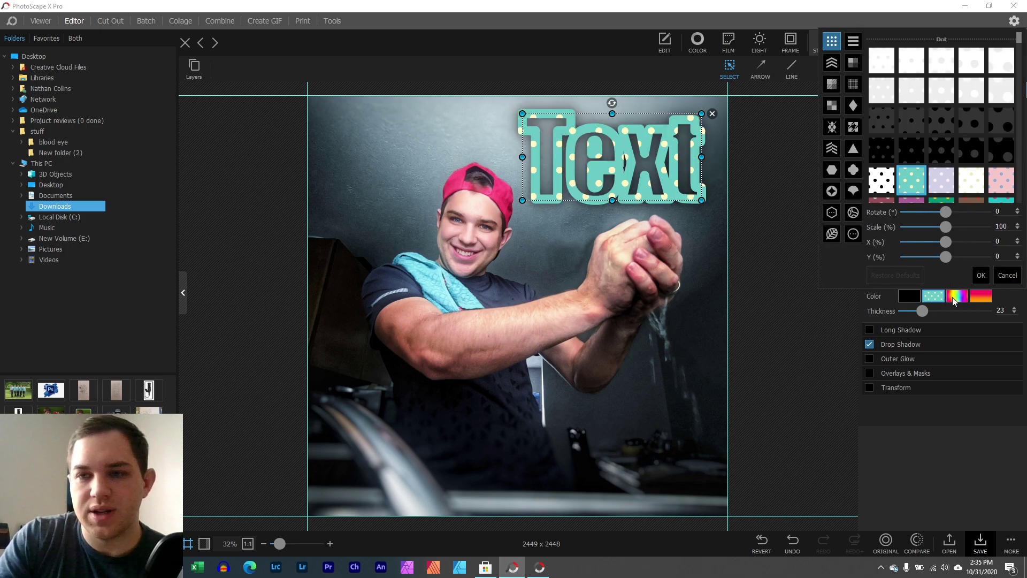
pyautogui.click(953, 300)
pyautogui.click(909, 296)
pyautogui.click(932, 297)
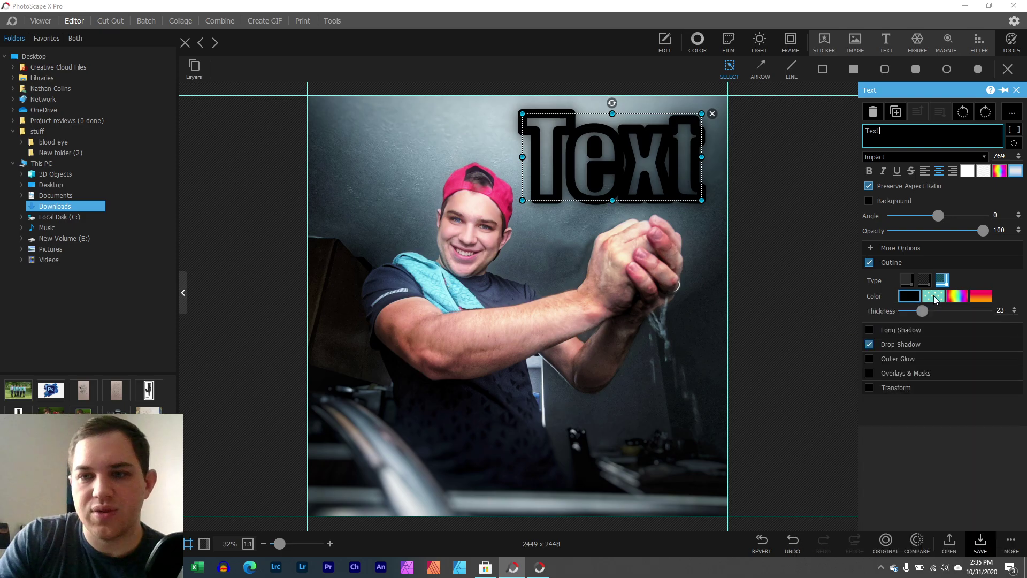
pyautogui.click(932, 297)
pyautogui.click(1010, 306)
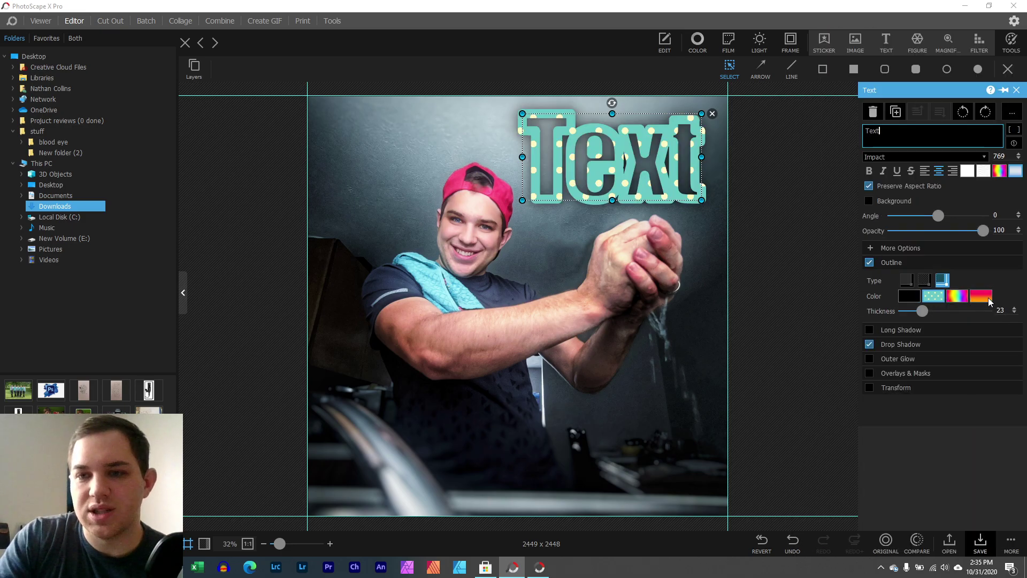
pyautogui.click(975, 298)
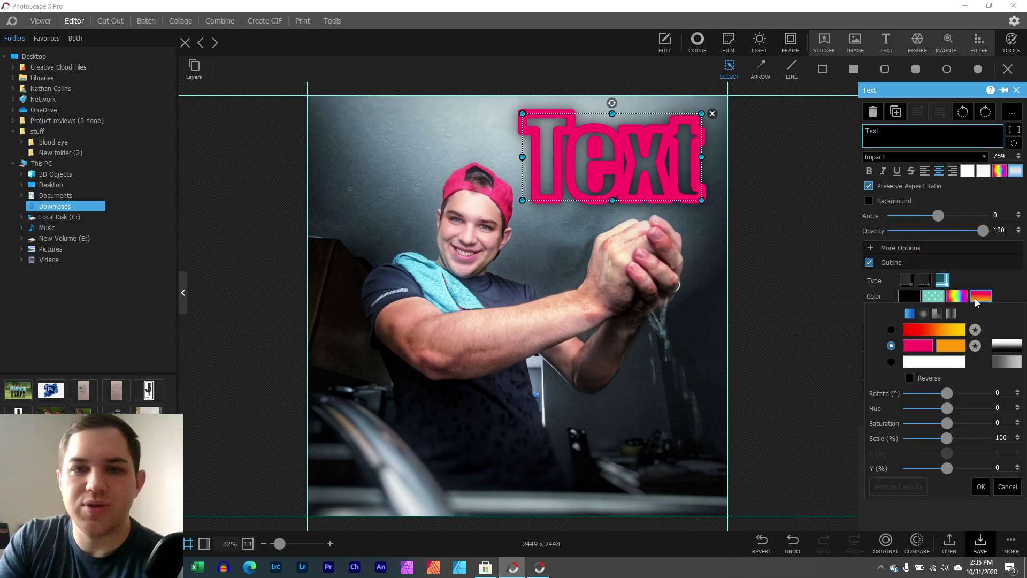
pyautogui.click(891, 330)
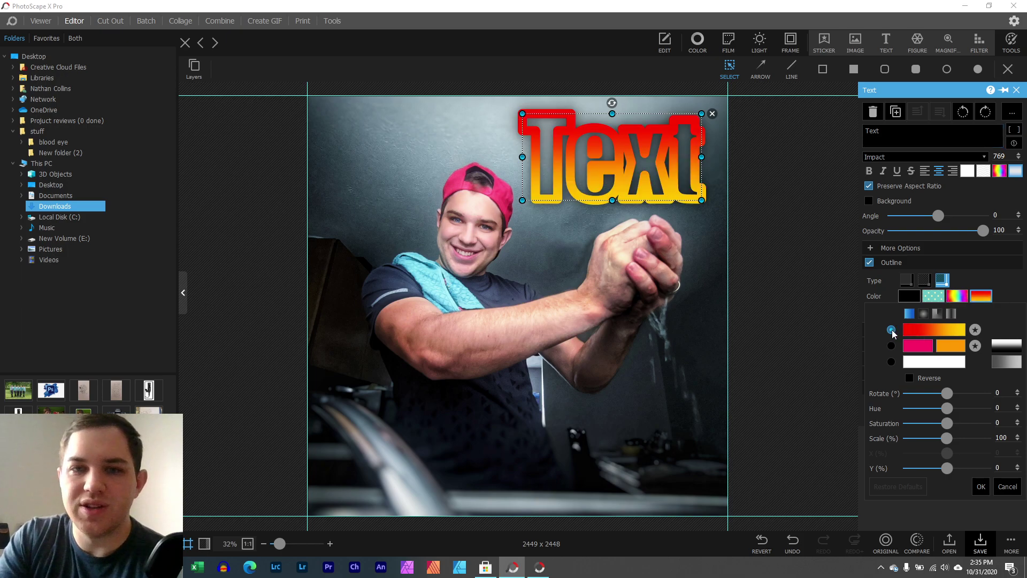
pyautogui.click(644, 198)
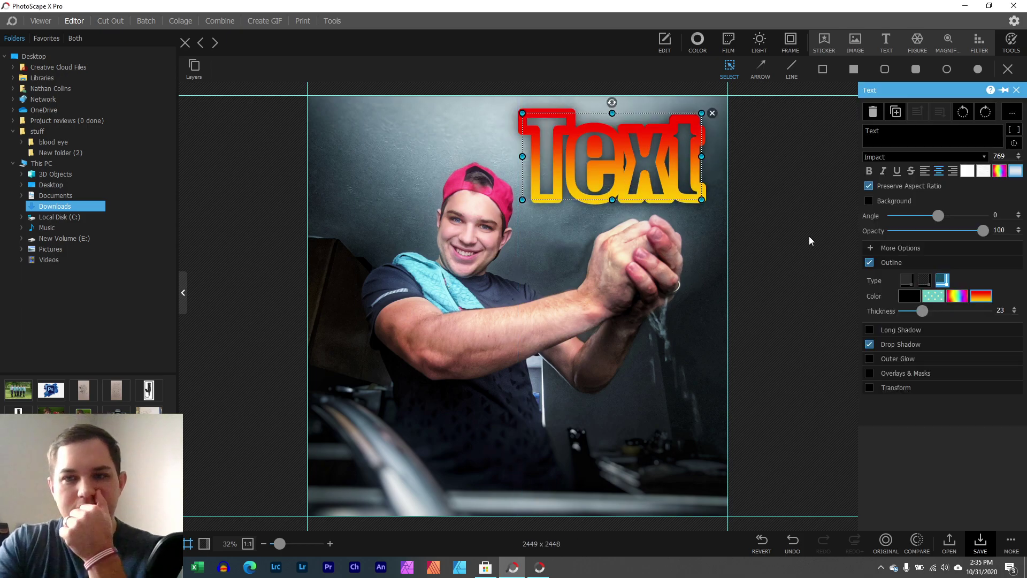
# Cycle the text's outline through the second and first types, finish with the second type and deselect the text
pyautogui.click(927, 285)
pyautogui.click(908, 283)
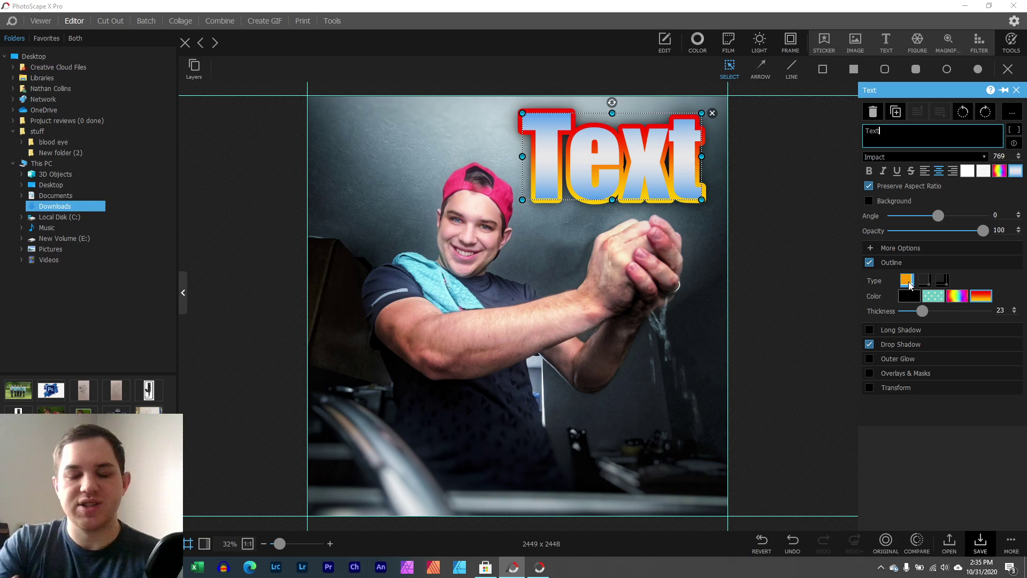
pyautogui.click(928, 286)
pyautogui.click(647, 380)
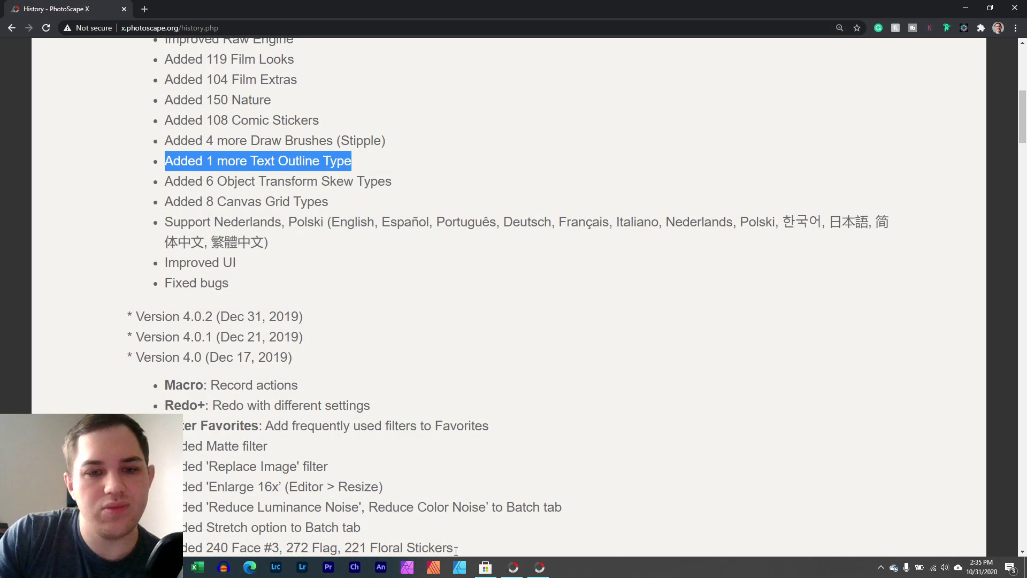
# Switch to the free PhotoScape X, leave the Draw tool and insert a default text object on the circuit board photo
pyautogui.click(539, 567)
pyautogui.click(511, 569)
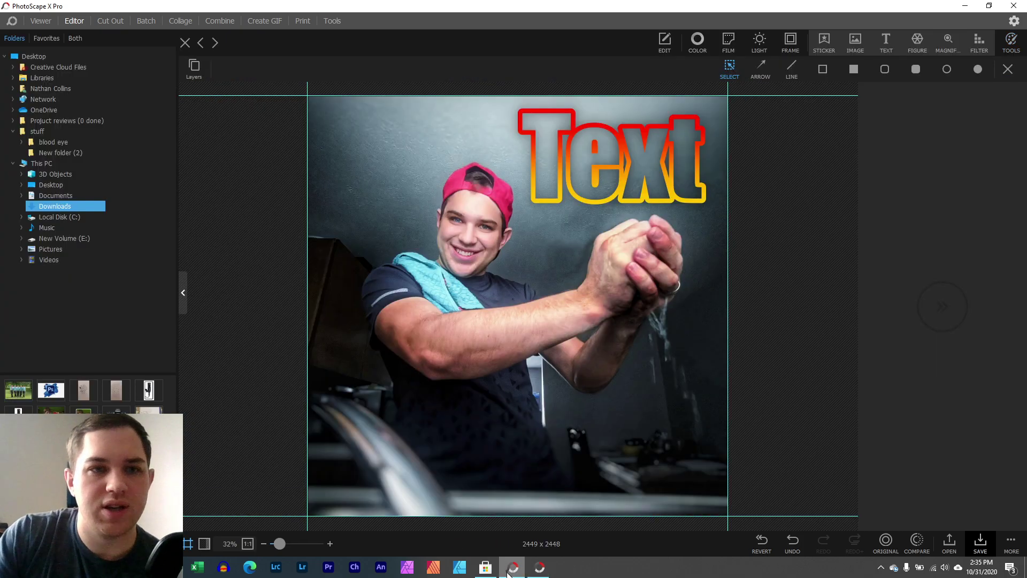
pyautogui.click(539, 568)
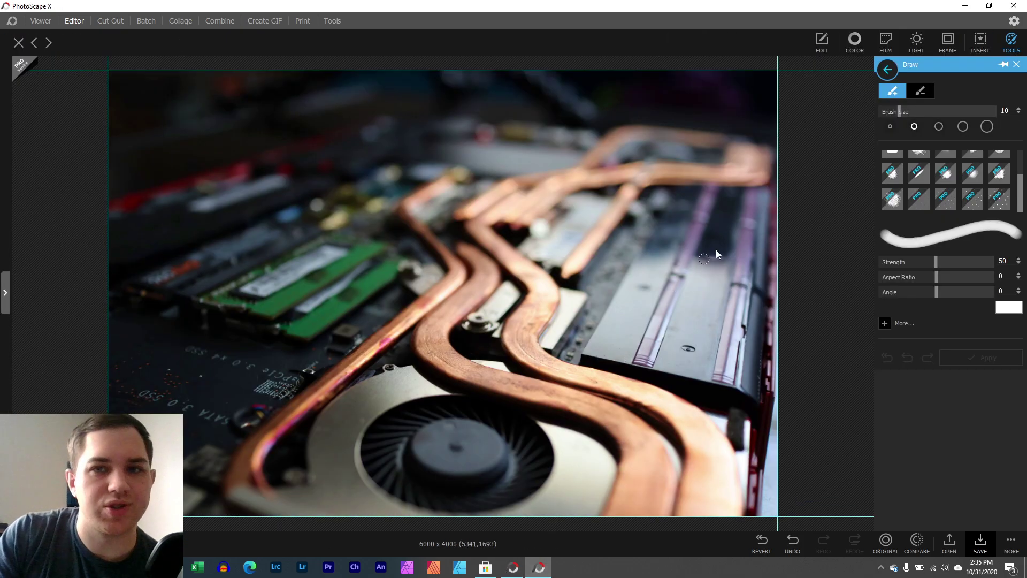
pyautogui.click(1008, 70)
pyautogui.click(953, 46)
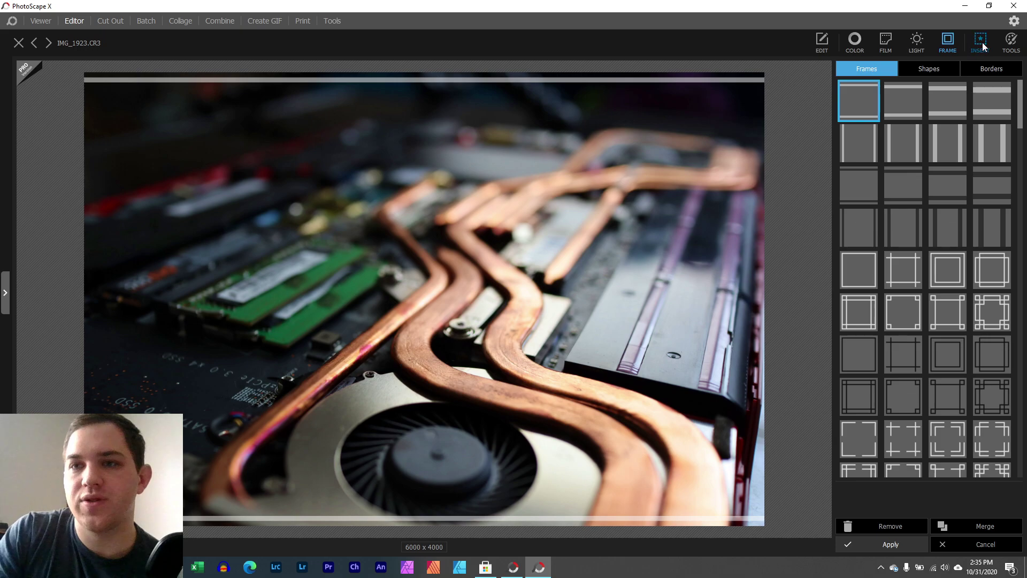
pyautogui.click(982, 42)
pyautogui.click(892, 42)
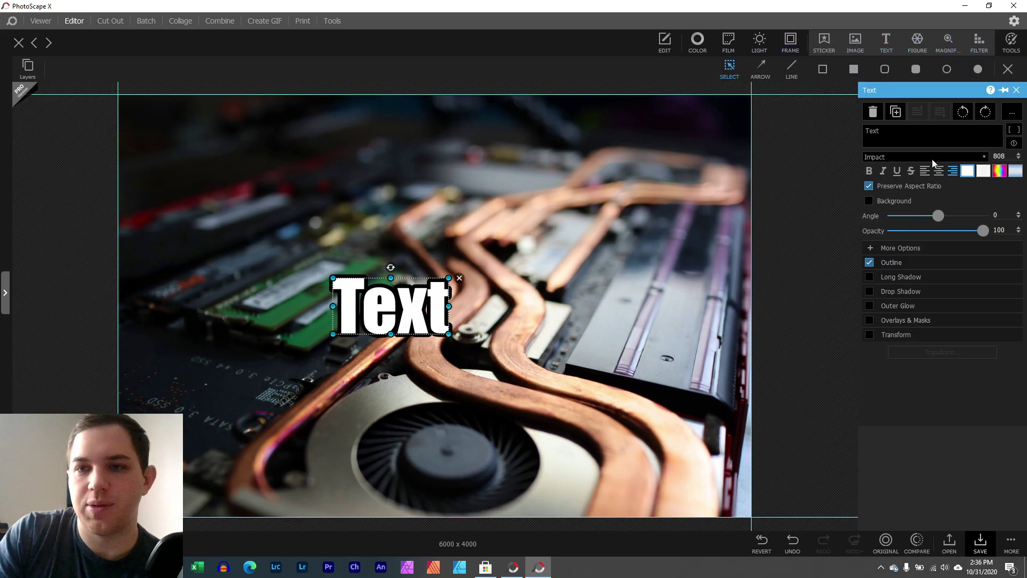
# Try the three outline types on the text, finishing with the second, and enlarge the text to size 1983 over the copper pipes
pyautogui.click(871, 267)
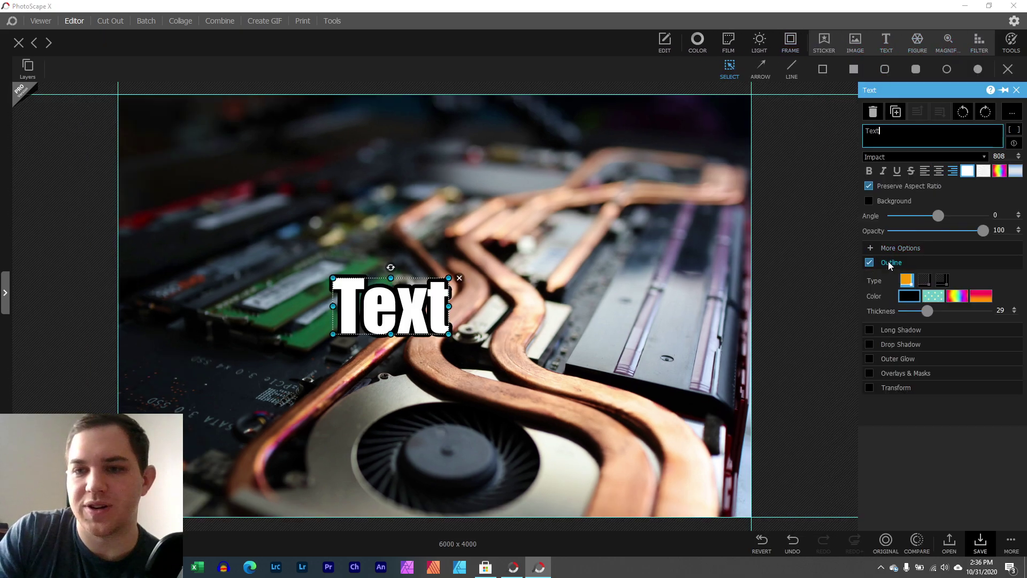
pyautogui.click(932, 281)
pyautogui.click(942, 281)
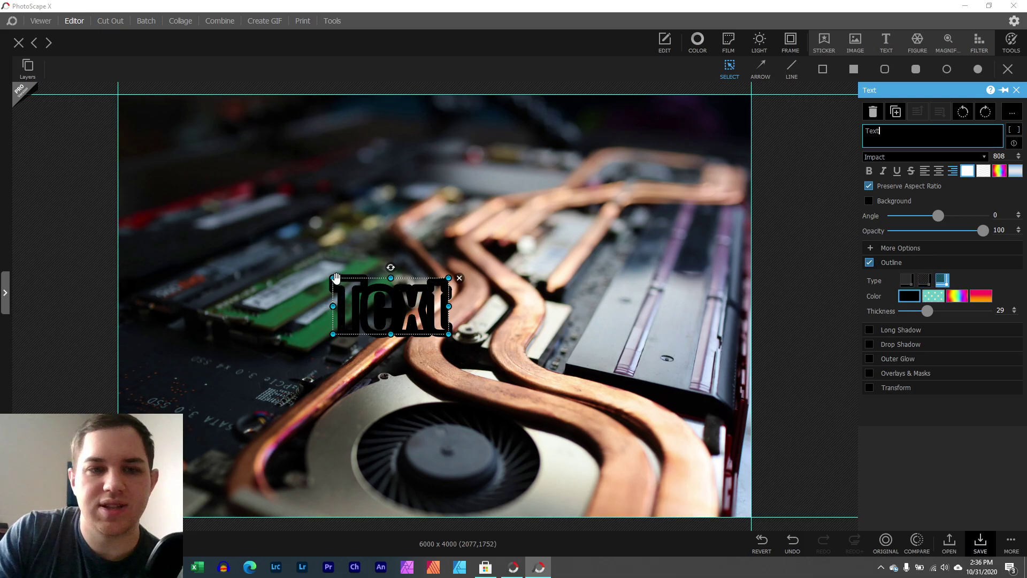
pyautogui.moveTo(333, 278); pyautogui.dragTo(166, 168)
pyautogui.moveTo(419, 325); pyautogui.dragTo(679, 398)
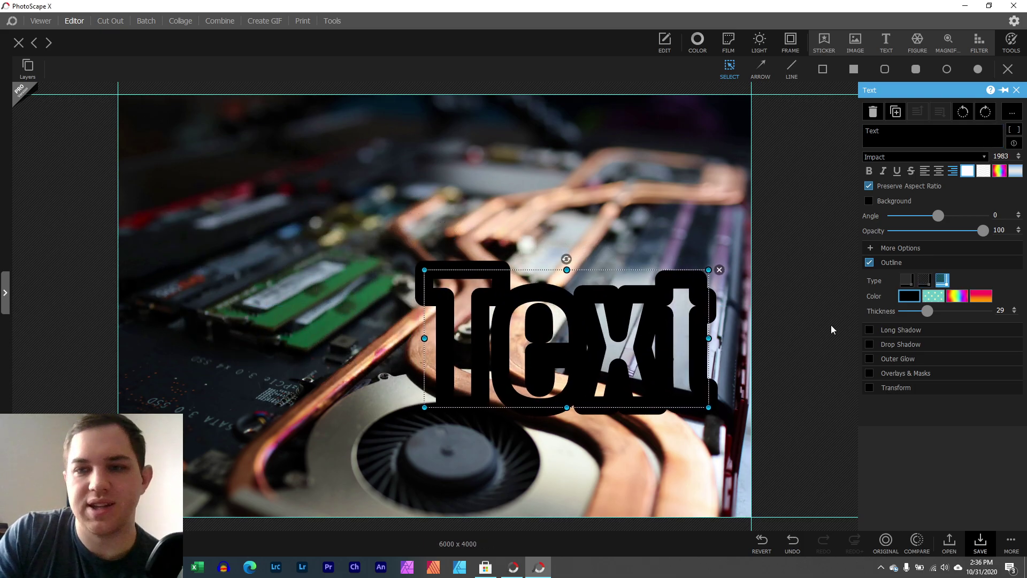
pyautogui.click(908, 281)
pyautogui.click(925, 281)
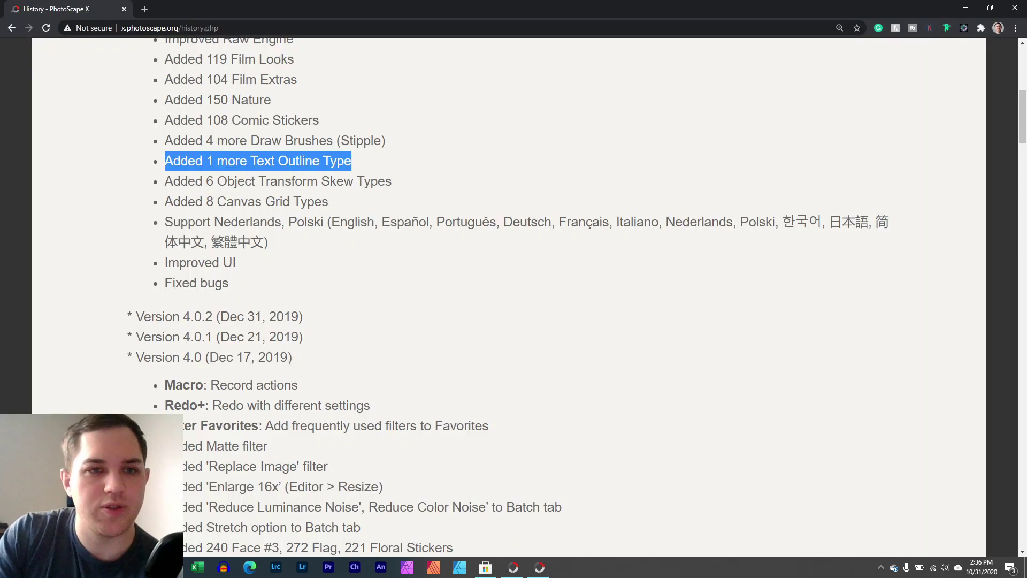
# Highlight the "Added 6 Object Transform Skew Types" entry in the version history and return to the free PhotoScape X
pyautogui.moveTo(166, 181); pyautogui.dragTo(400, 182)
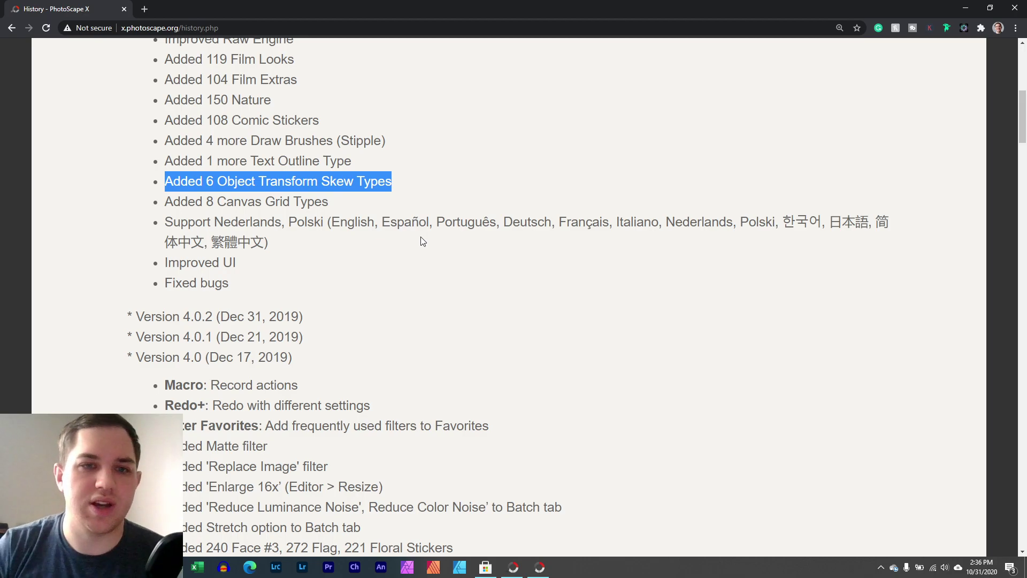
pyautogui.click(539, 567)
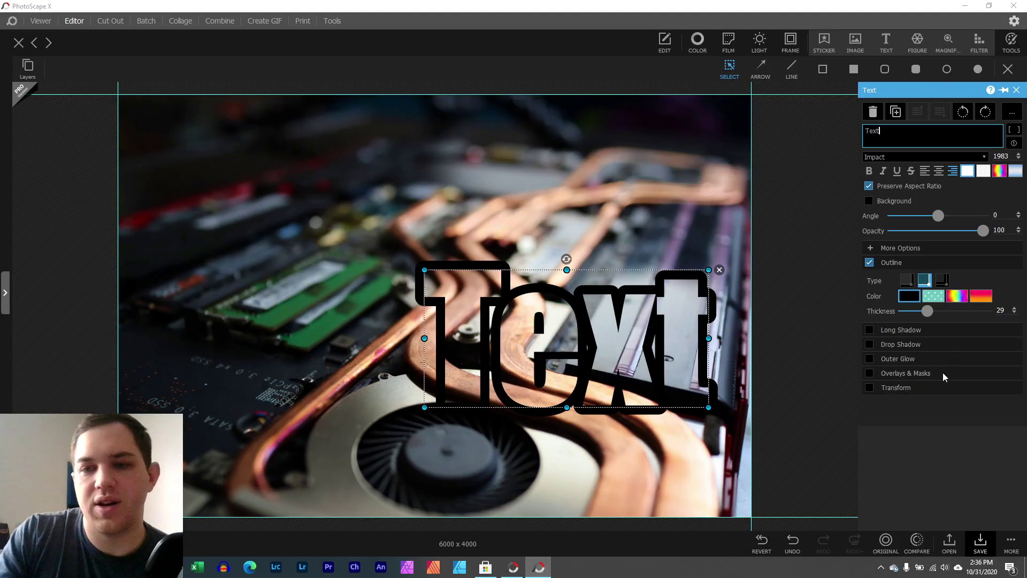
# Draw a filled rounded rectangle above the green memory modules and open its Transform settings
pyautogui.click(915, 68)
pyautogui.moveTo(198, 168); pyautogui.dragTo(371, 260)
pyautogui.click(869, 317)
pyautogui.click(922, 295)
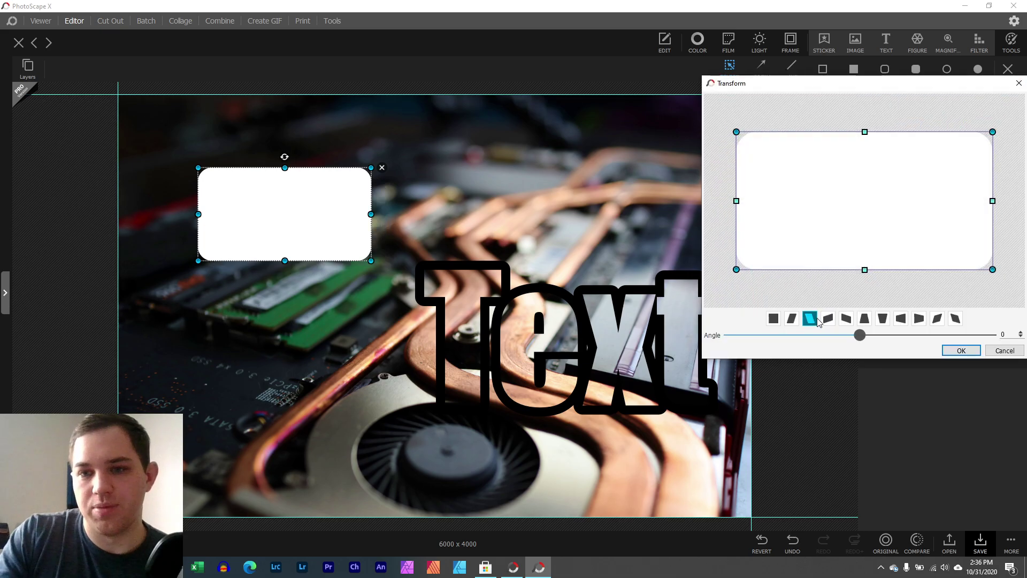
# Try several skew types on the rounded rectangle, close the Transform settings and delete the rectangle
pyautogui.click(809, 318)
pyautogui.click(883, 320)
pyautogui.click(937, 319)
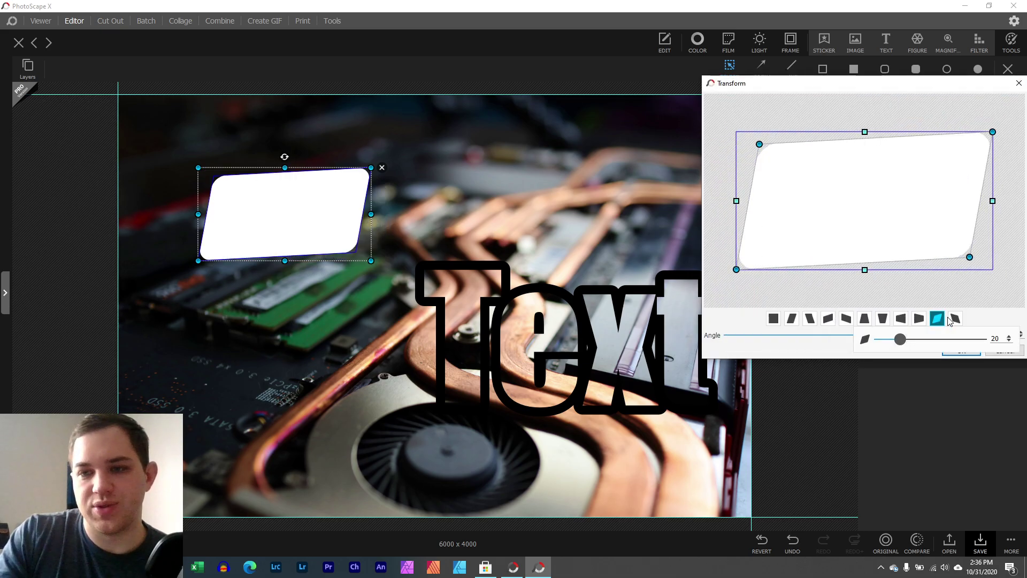
pyautogui.click(918, 319)
pyautogui.click(937, 319)
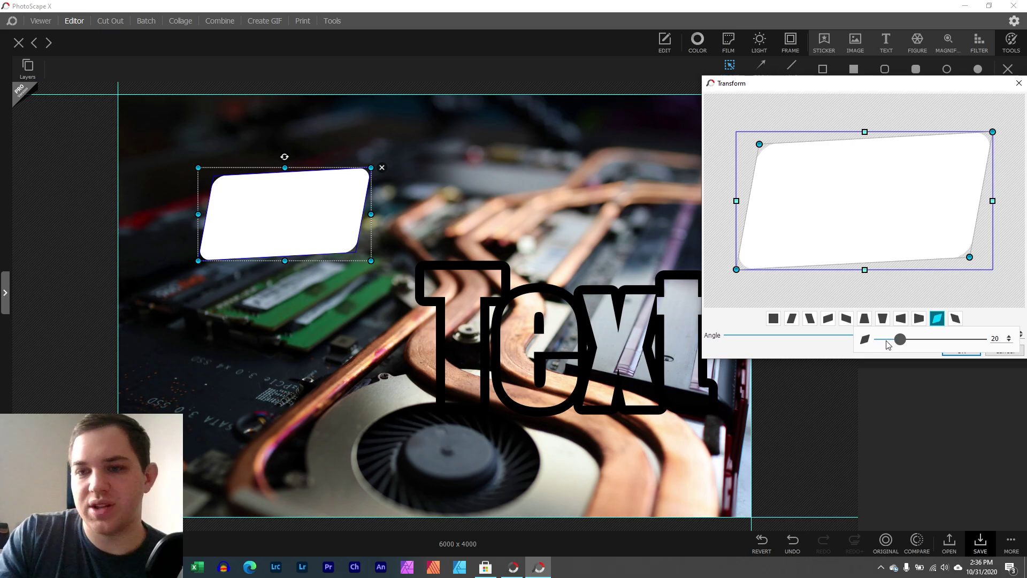
pyautogui.moveTo(880, 337)
pyautogui.mouseDown()
pyautogui.moveTo(807, 335)
pyautogui.moveTo(897, 344)
pyautogui.moveTo(872, 345)
pyautogui.mouseUp()
pyautogui.click(883, 320)
pyautogui.click(971, 348)
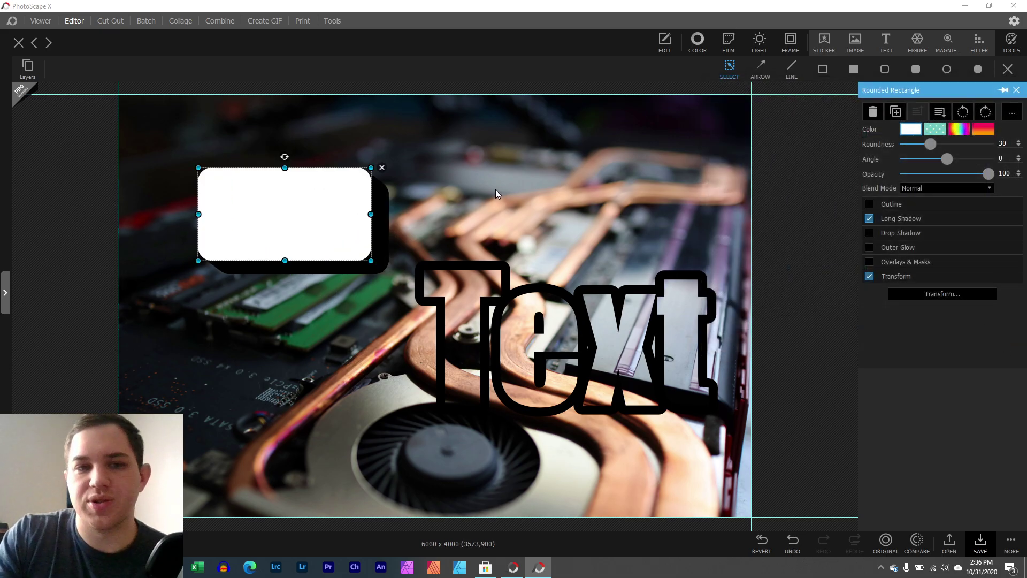
pyautogui.click(382, 168)
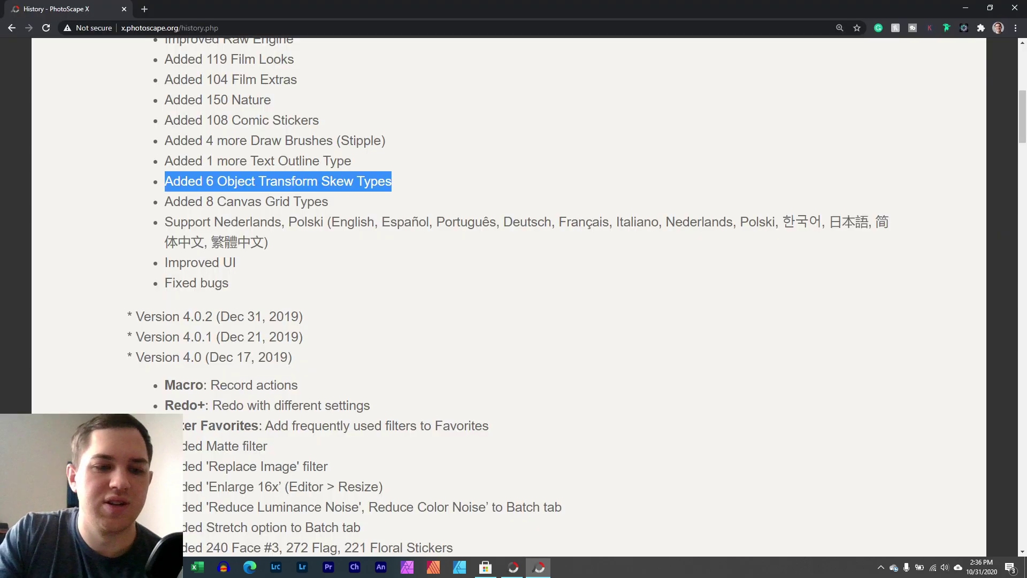
# Highlight the "Added 8 Canvas Grid Types" entry in the version history and delete the text object in the free PhotoScape X
pyautogui.moveTo(166, 203); pyautogui.dragTo(325, 216)
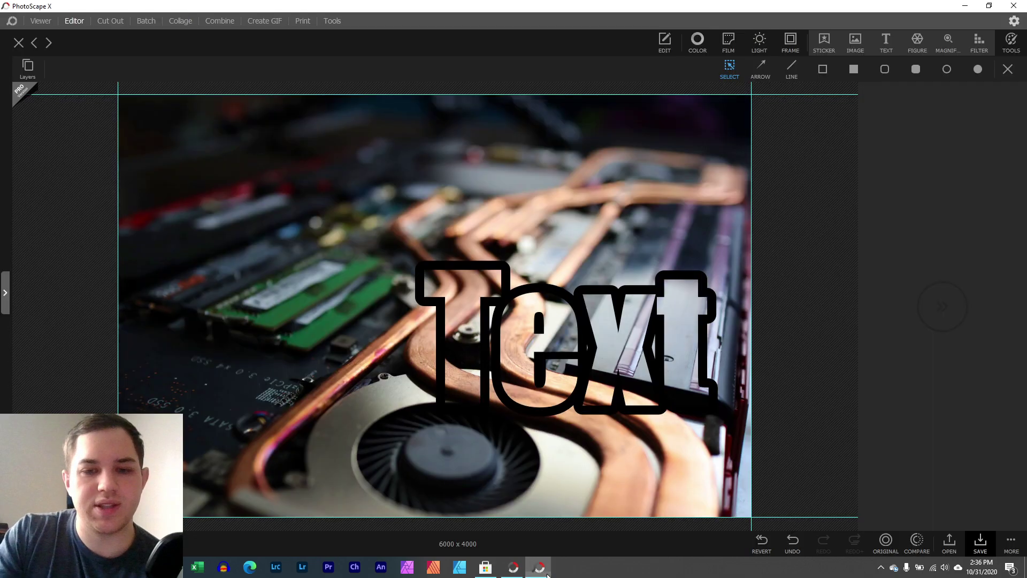
pyautogui.click(539, 566)
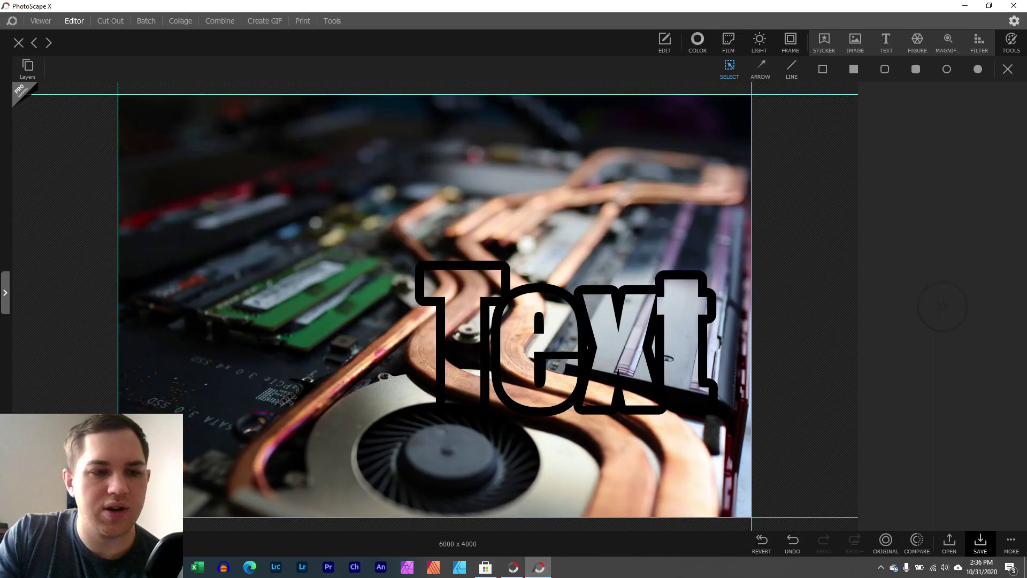
pyautogui.click(716, 354)
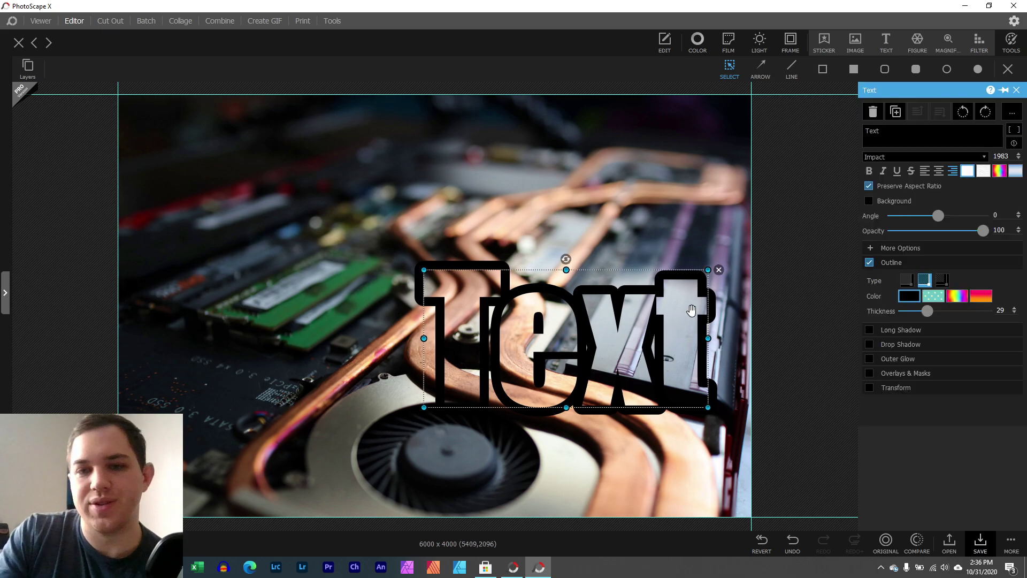
pyautogui.click(721, 279)
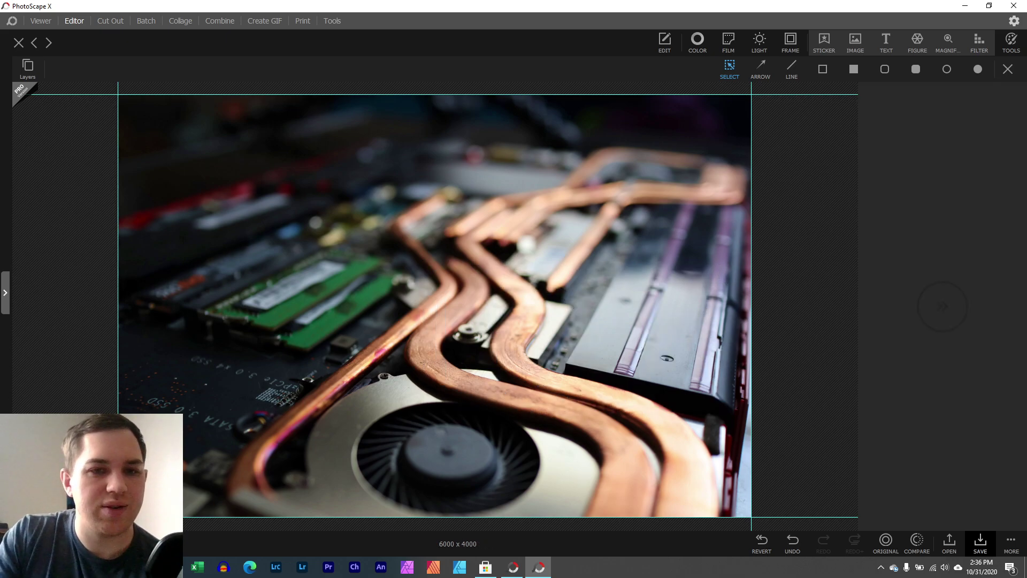
# Cycle through the canvas grid types, from halves and thirds to the diagonal grids, and examine the wide-spaced diagonal grid on the photo
pyautogui.press('g')
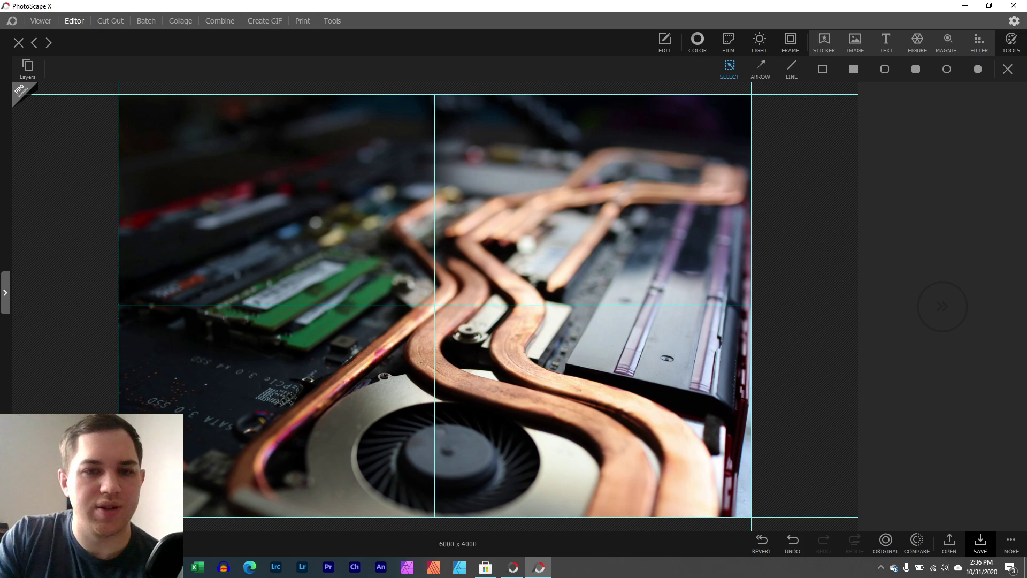
pyautogui.press('g')
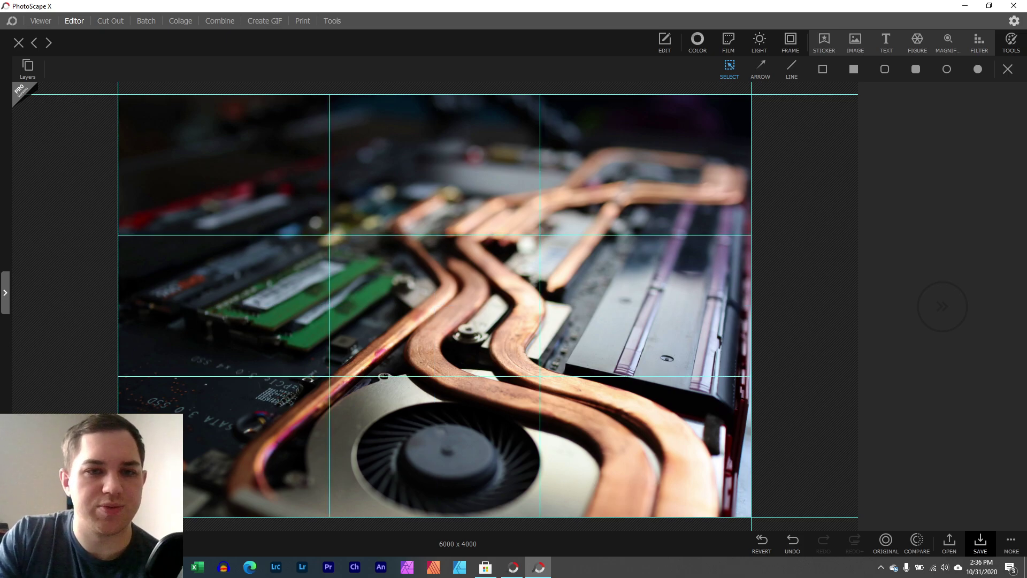
pyautogui.press('g')
pyautogui.press('g')
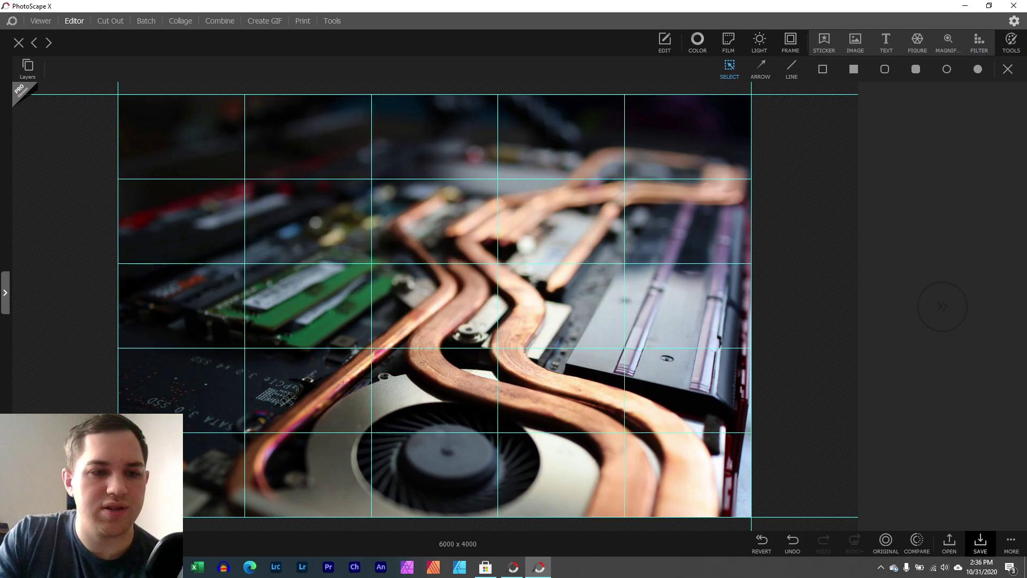
pyautogui.press('g')
pyautogui.press('g')
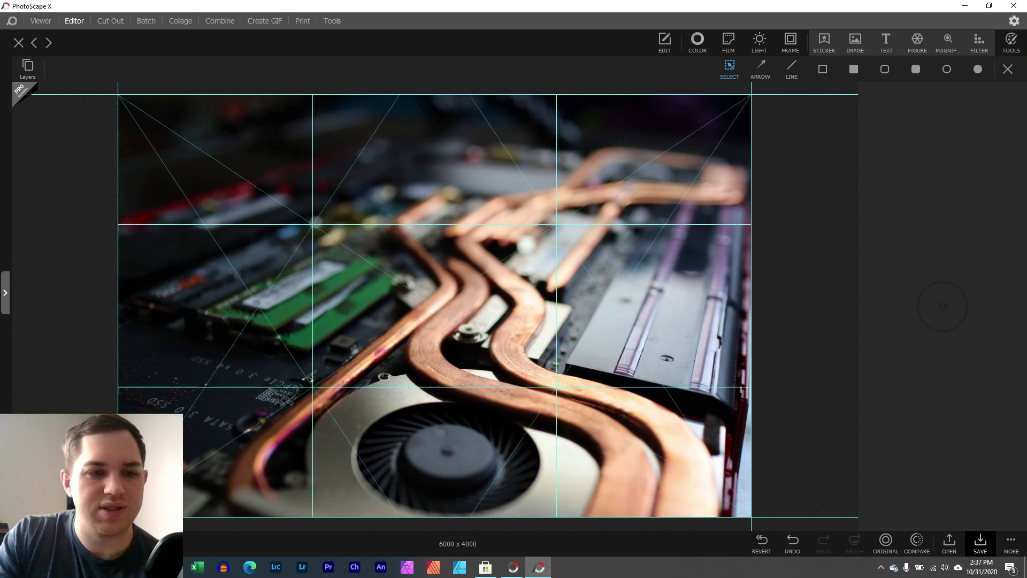
pyautogui.press('g')
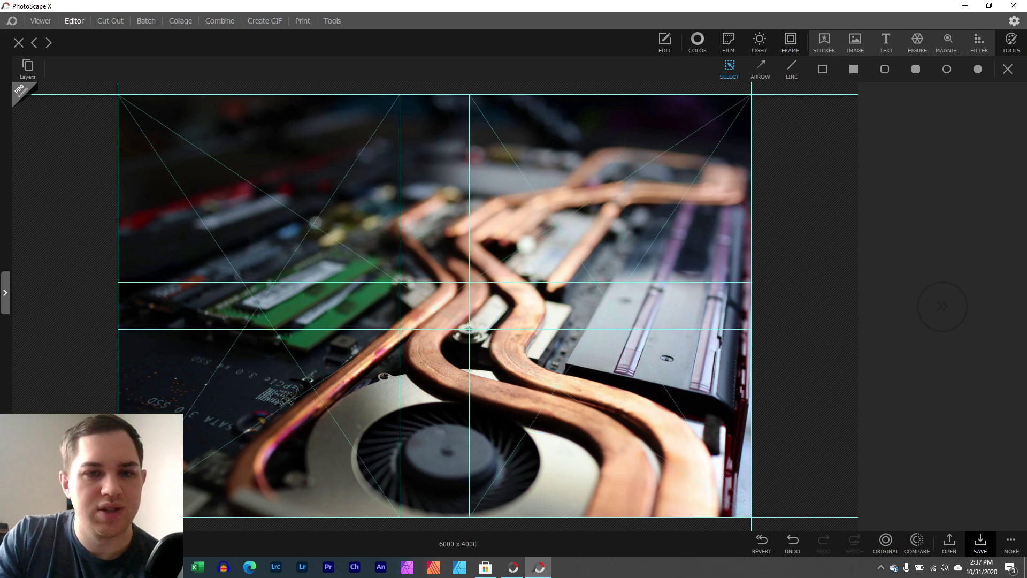
pyautogui.press('g')
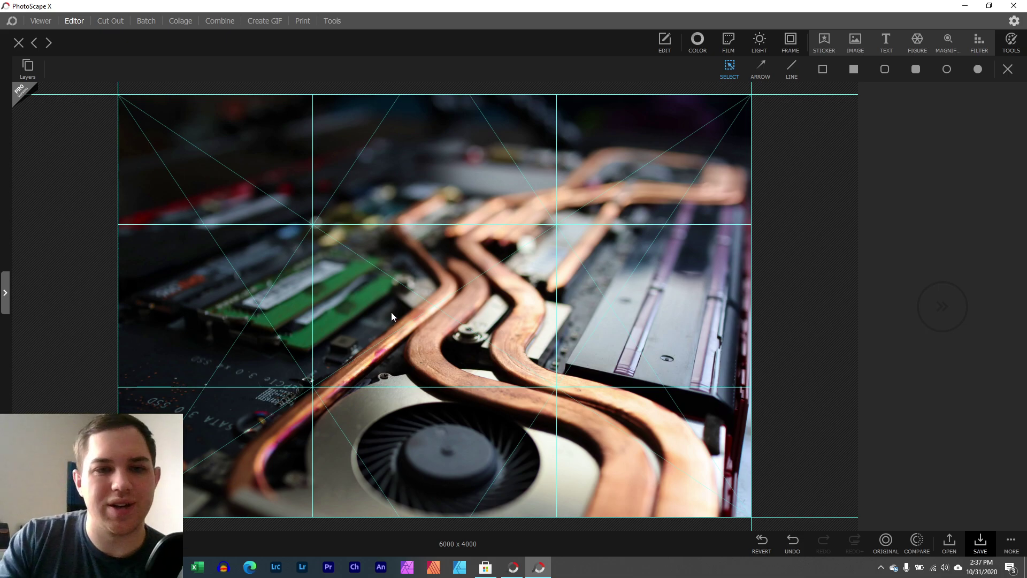
pyautogui.scroll(3, 434, 306)
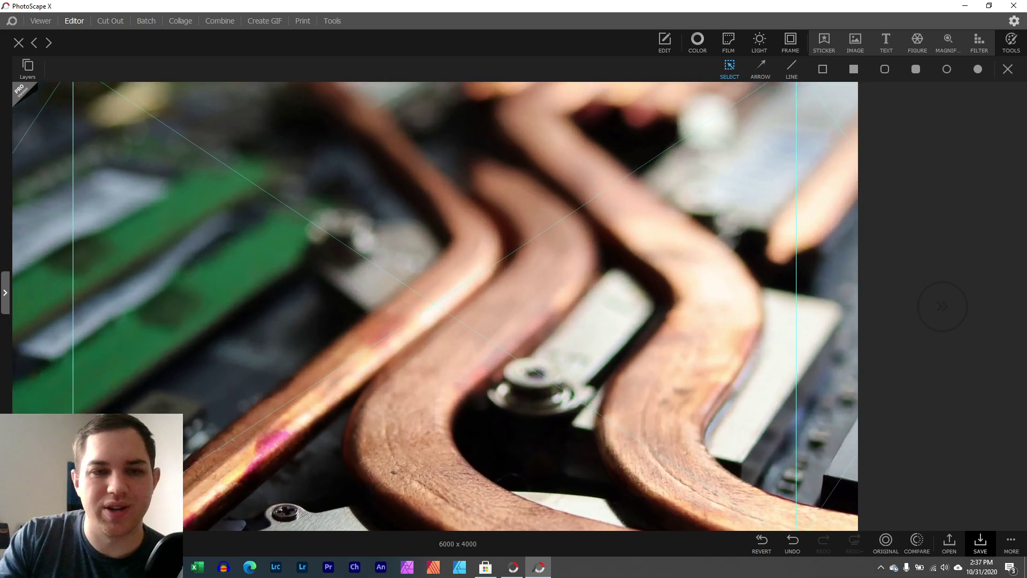
pyautogui.scroll(-5, 435, 306)
pyautogui.scroll(3, 434, 306)
pyautogui.scroll(-1, 434, 306)
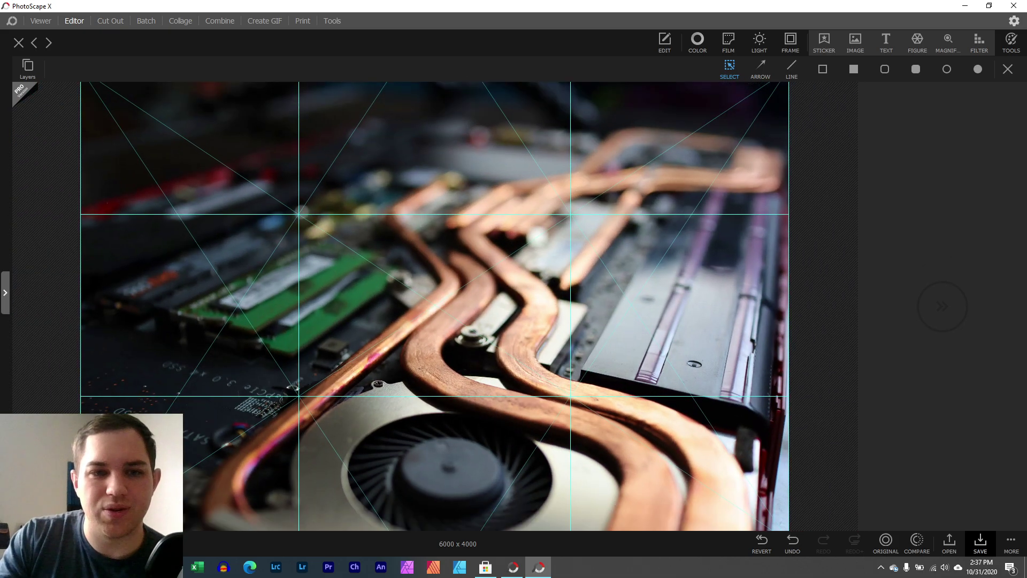
# Switch to the version history page in the browser and highlight the Nederlands/Polski language support and "Improved UI" entries
pyautogui.scroll(-1, 435, 306)
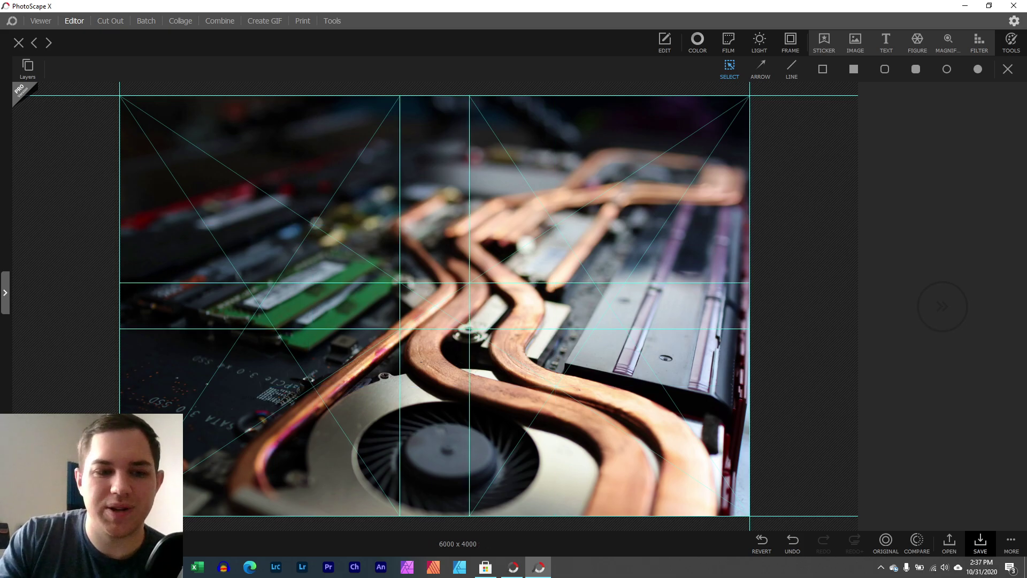
pyautogui.hotkey('alt', 'Tab')
pyautogui.moveTo(173, 221); pyautogui.dragTo(260, 222)
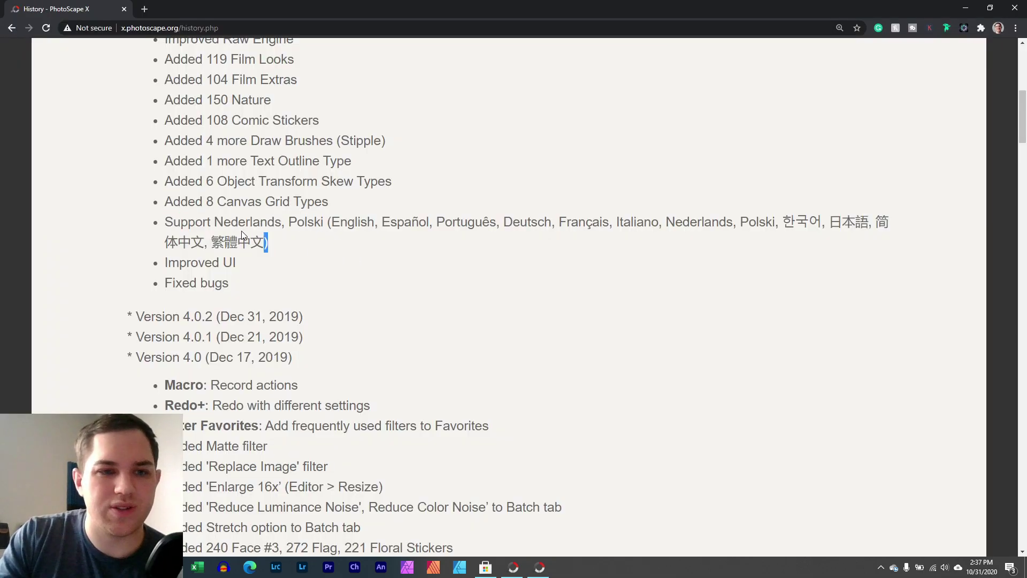
pyautogui.tripleClick(252, 231)
pyautogui.click(241, 263)
pyautogui.moveTo(239, 263); pyautogui.dragTo(163, 263)
pyautogui.click(963, 7)
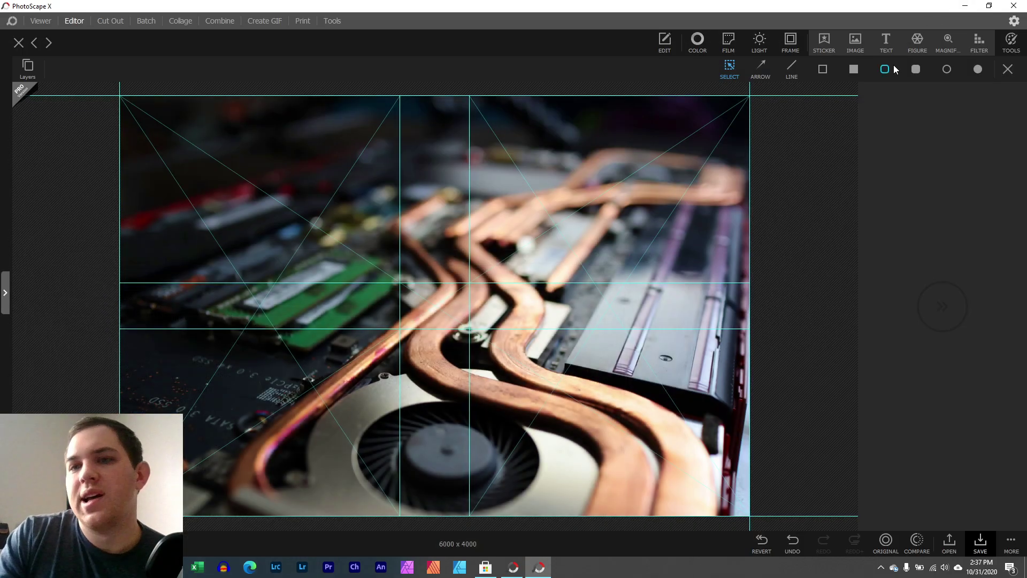
# Look through the Editor's Color, Film, Light and Frame tool sets in the free PhotoScape X and switch to the Viewer
pyautogui.click(720, 47)
pyautogui.click(854, 42)
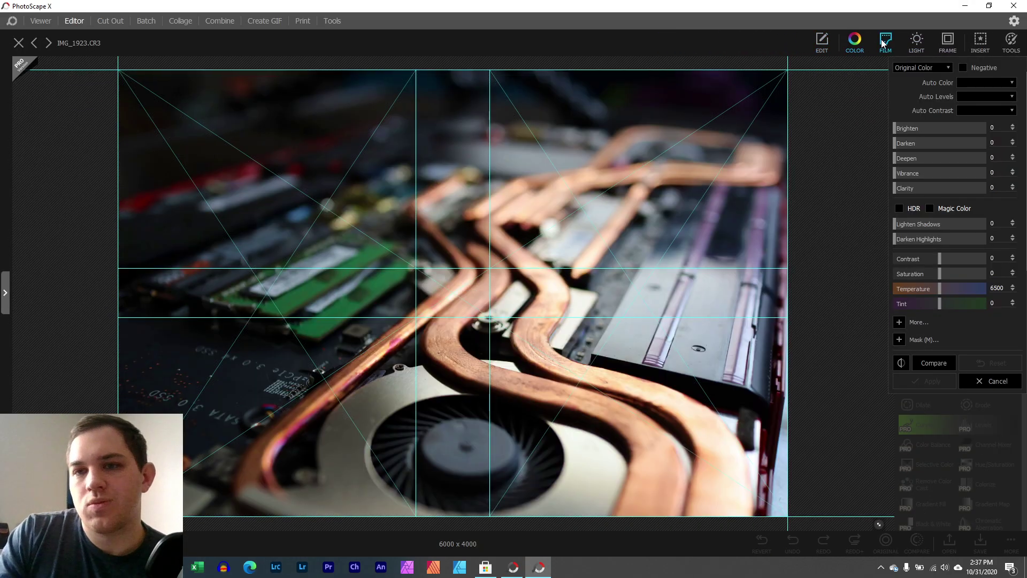
pyautogui.click(885, 41)
pyautogui.click(921, 42)
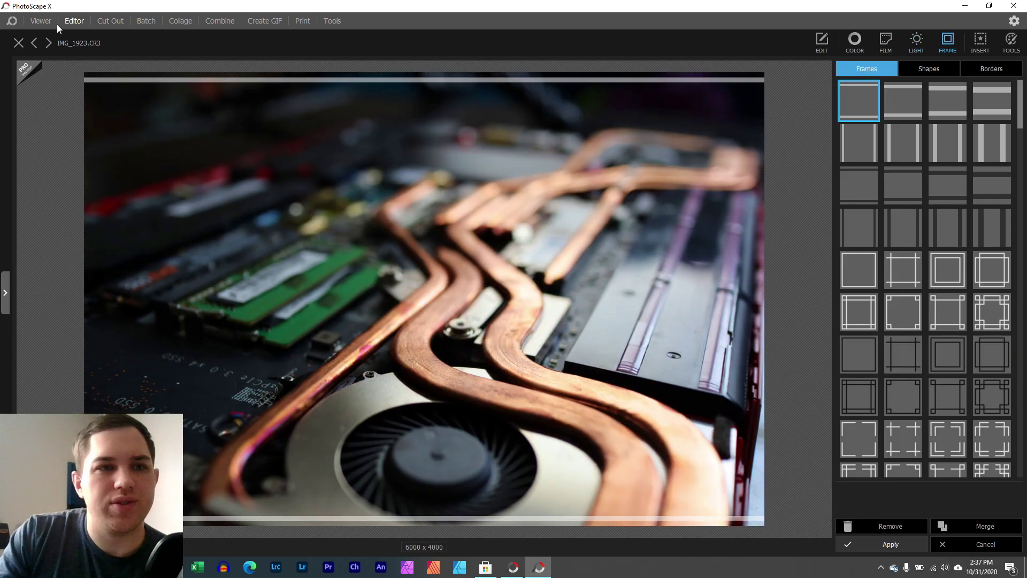
pyautogui.click(41, 21)
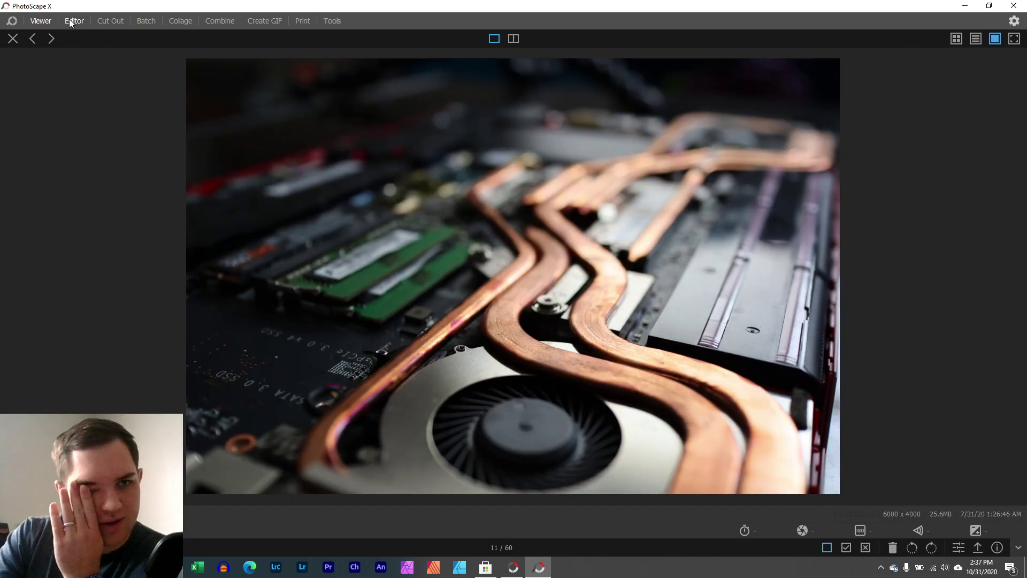
# Return to the Viewer's thumbnail grid, select a few photos and open IMG_1926.CR3 in the large single-photo view
pyautogui.click(13, 38)
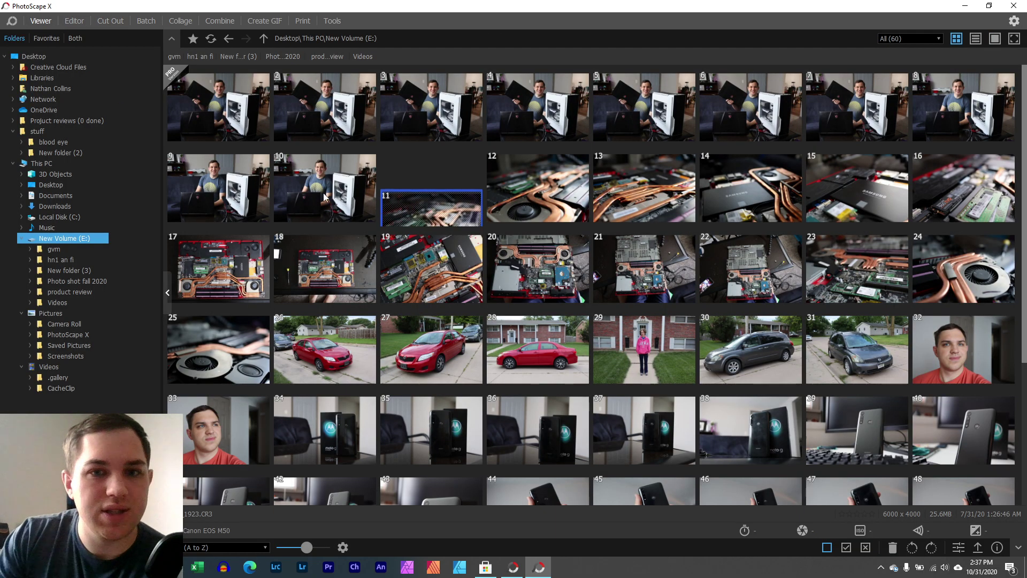
pyautogui.rightClick(519, 196)
pyautogui.click(789, 453)
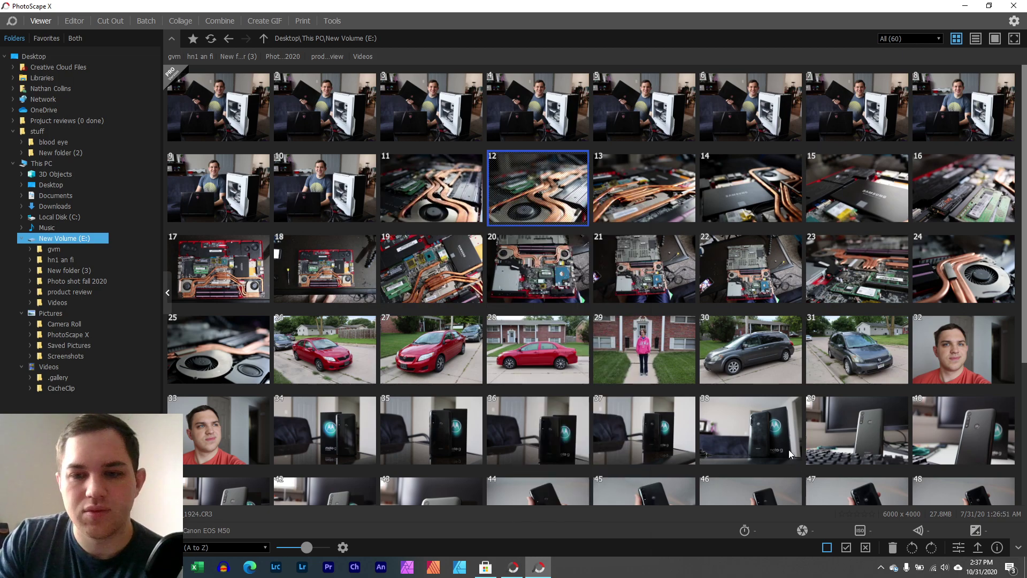
pyautogui.click(854, 447)
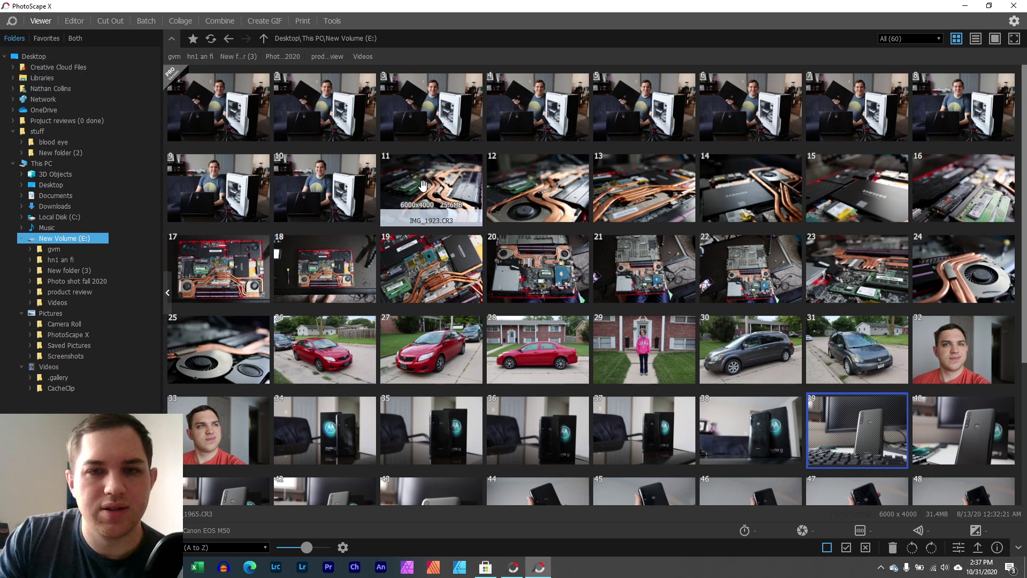
pyautogui.doubleClick(438, 186)
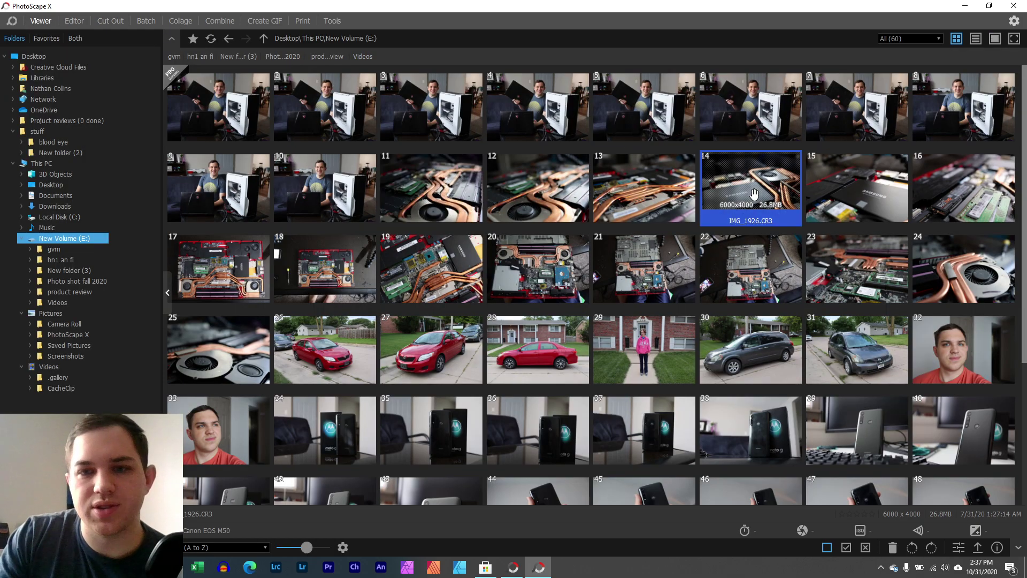
pyautogui.doubleClick(714, 211)
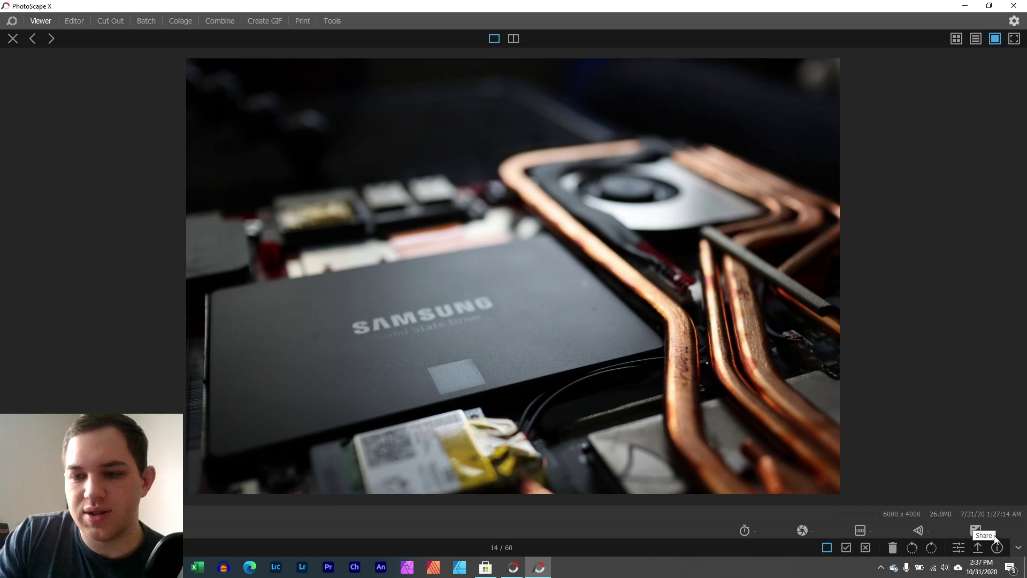
# Examine the photo's context commands, hide and restore the Viewer's information bar, and check the Preferences without changing anything
pyautogui.rightClick(780, 361)
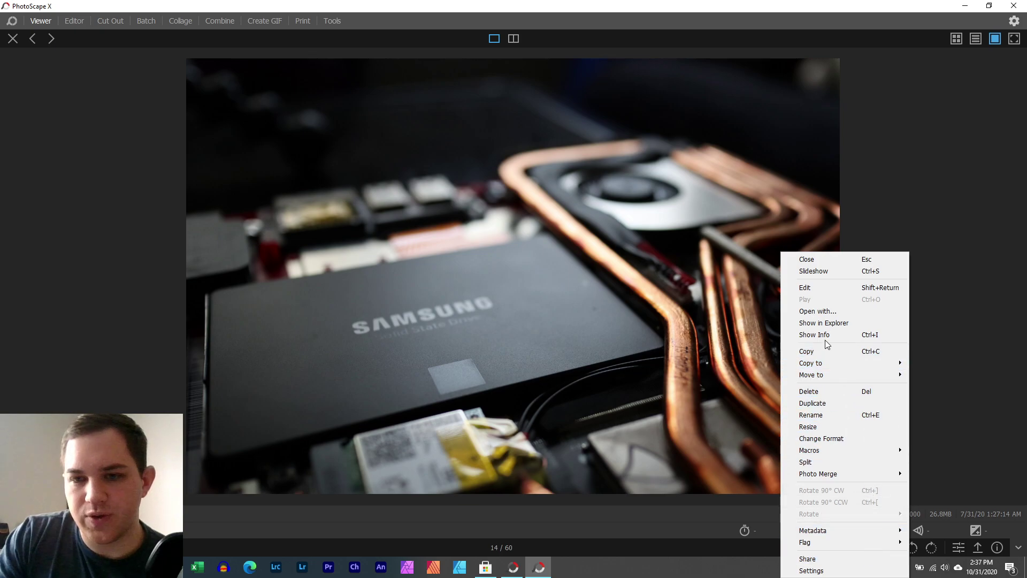
pyautogui.press('Escape')
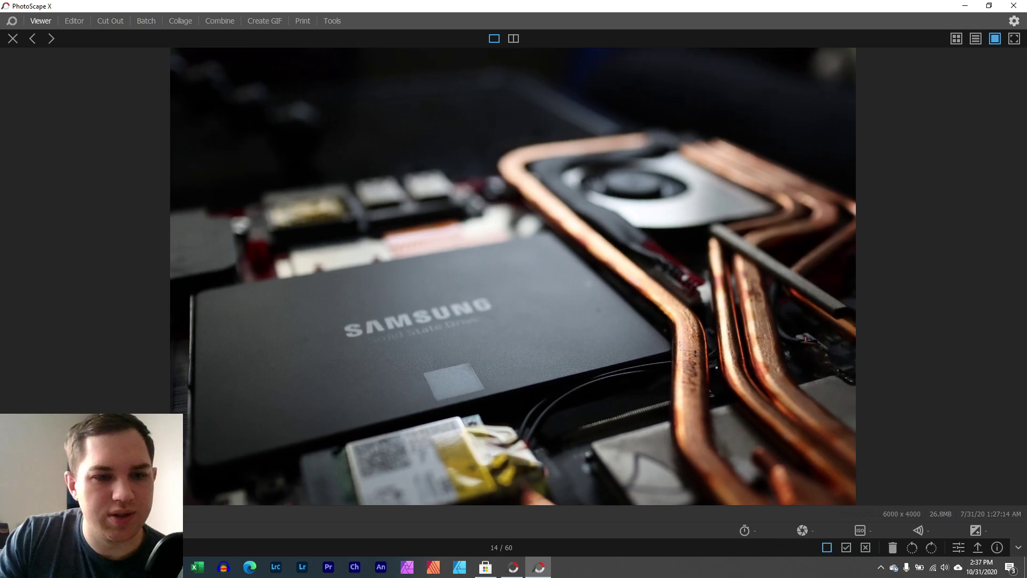
pyautogui.click(1018, 548)
pyautogui.click(1019, 550)
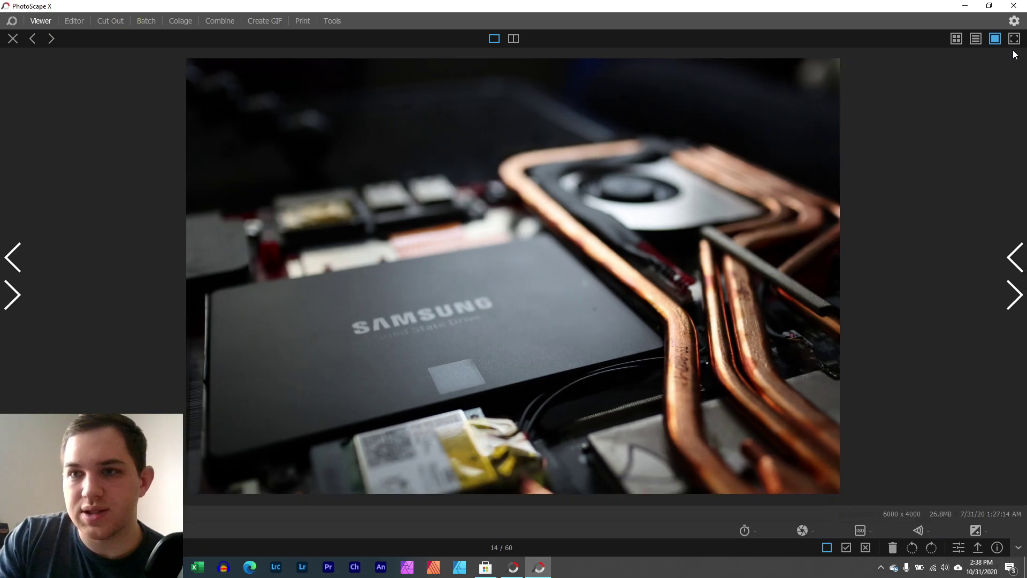
pyautogui.click(1014, 21)
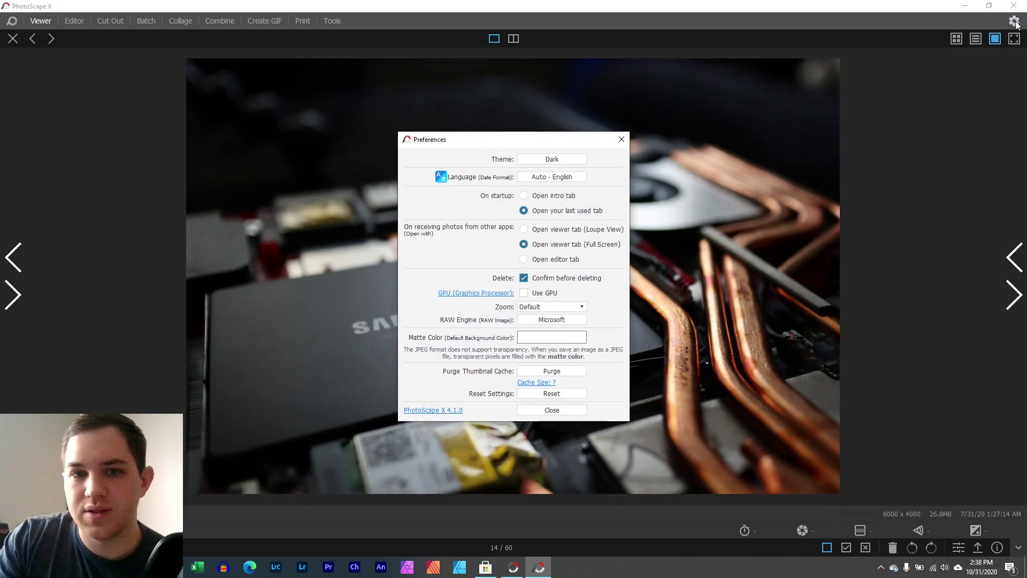
pyautogui.press('Escape')
# View the photo as a full-screen slideshow, and show and hide its file information
pyautogui.rightClick(622, 140)
pyautogui.click(684, 155)
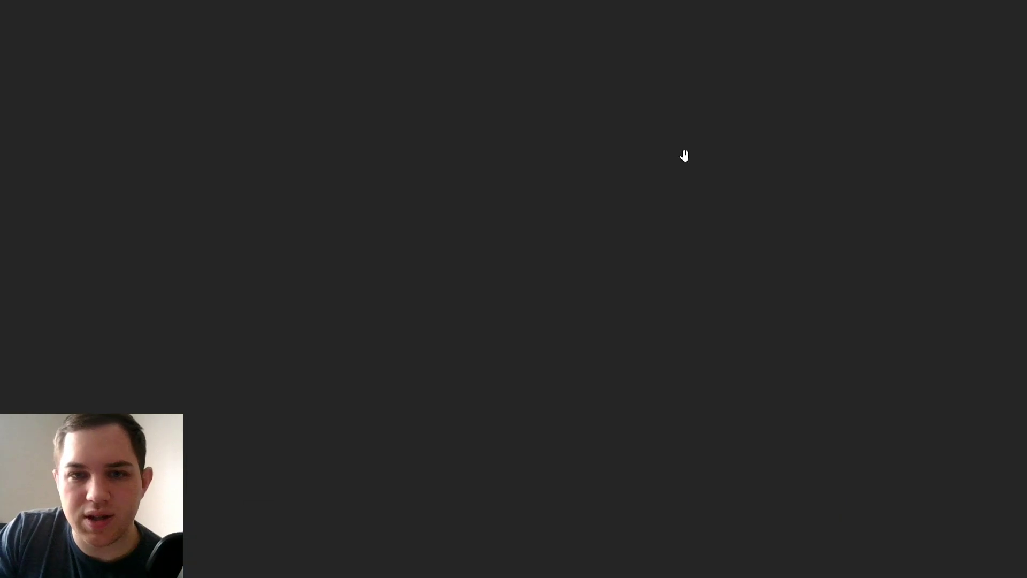
pyautogui.press('i')
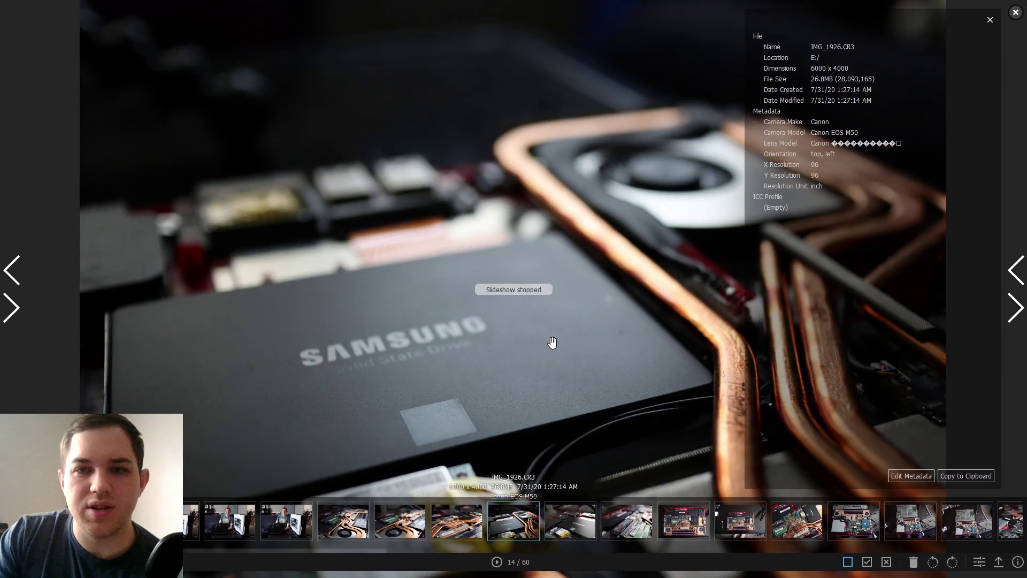
pyautogui.press('i')
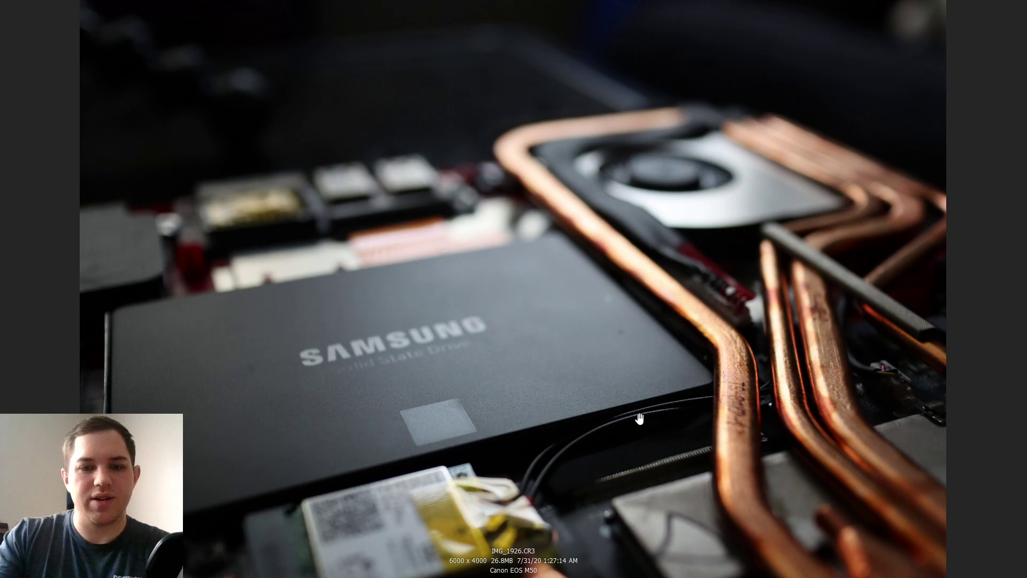
# Browse full screen to the next photo and back, and display the file information of IMG_1926.CR3
pyautogui.click(6, 304)
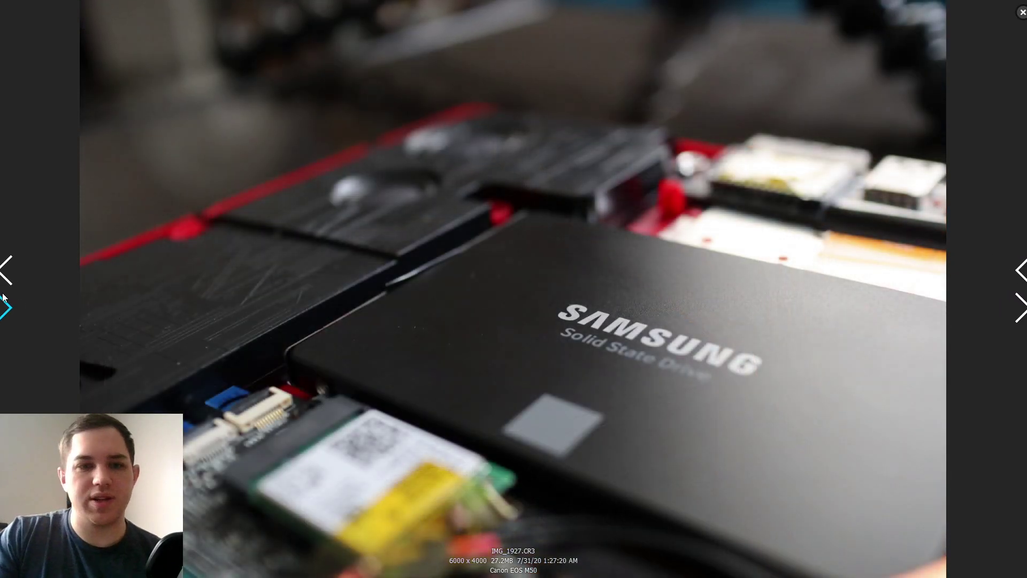
pyautogui.click(7, 271)
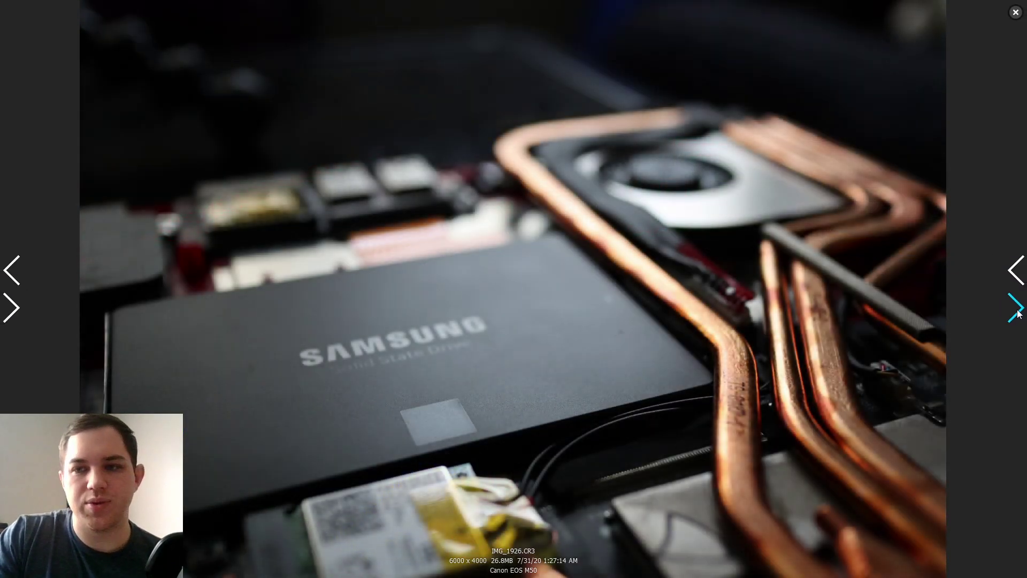
pyautogui.press('i')
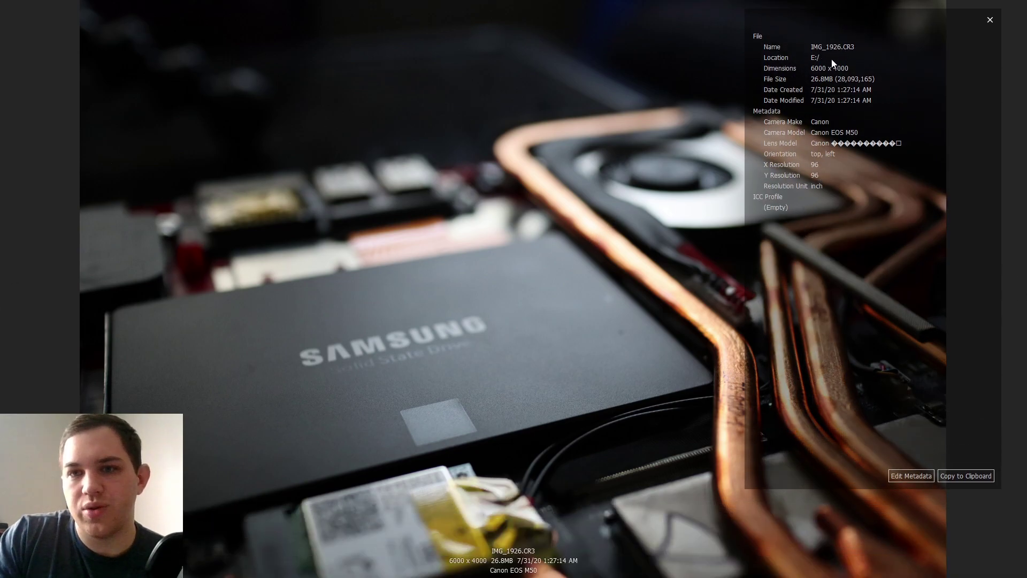
# Open IMG_1929.CR3 from the full-screen thumbnail strip, close its file information and leave full screen
pyautogui.moveTo(744, 511)
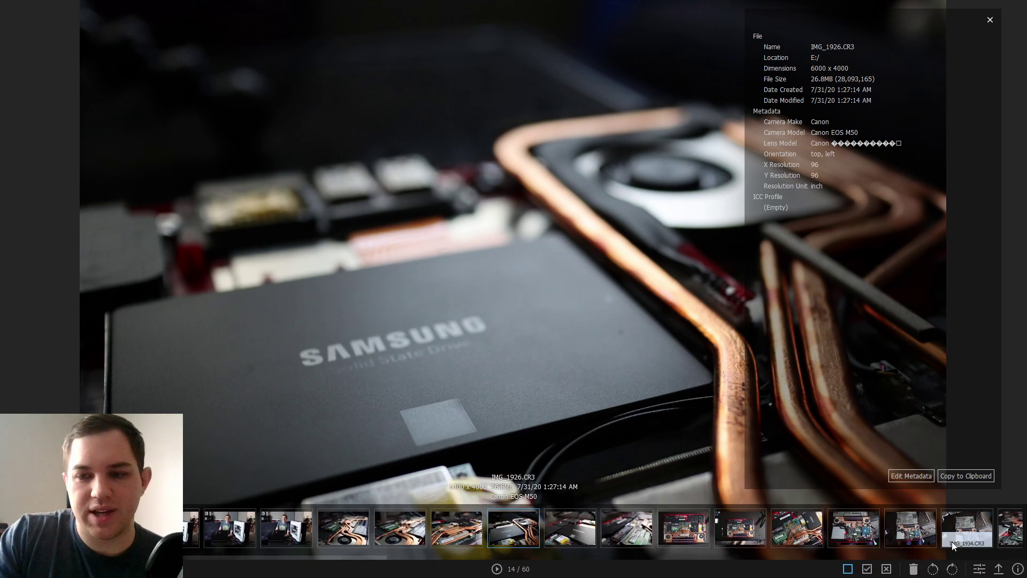
pyautogui.click(684, 532)
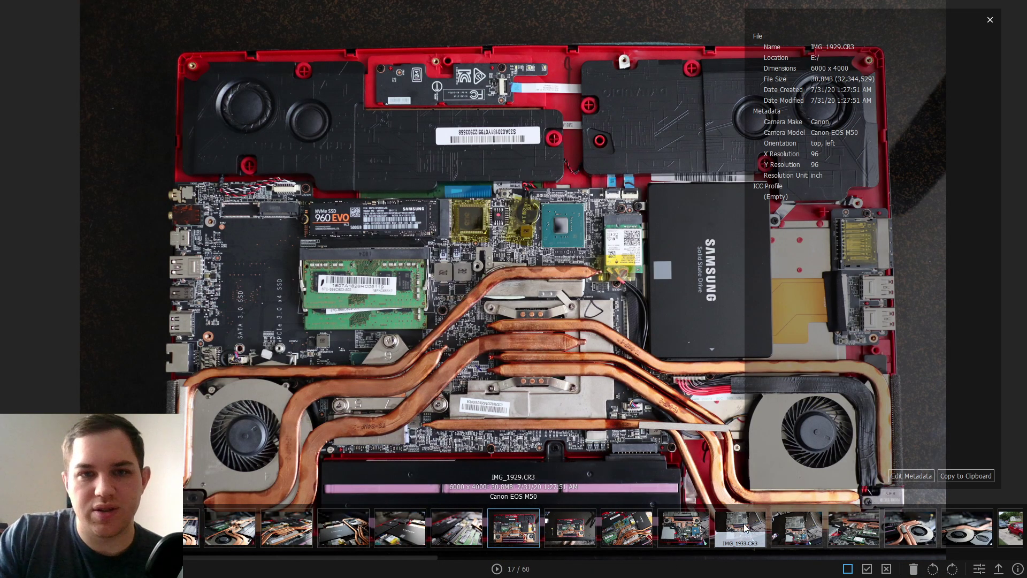
pyautogui.click(989, 20)
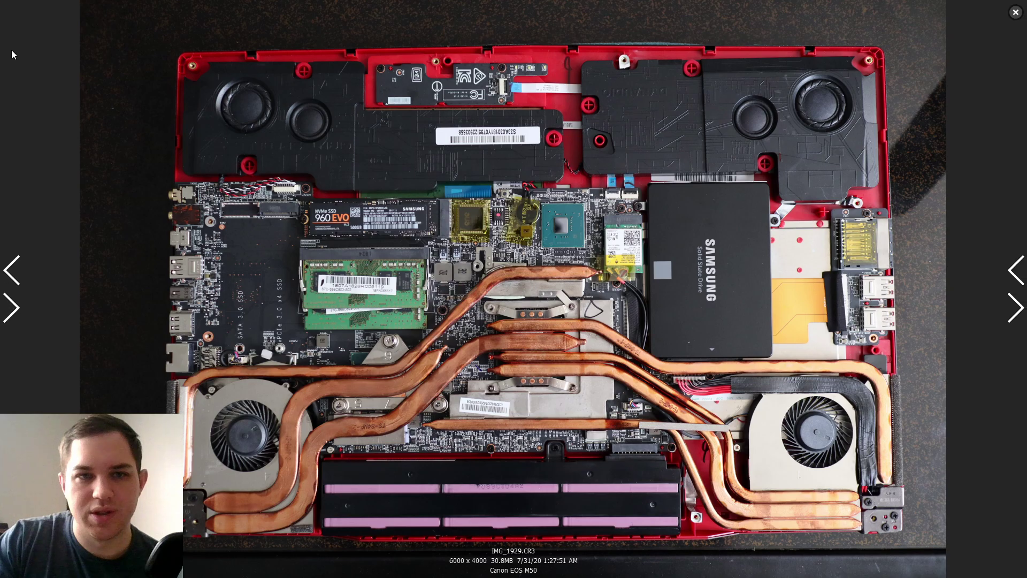
pyautogui.click(1016, 12)
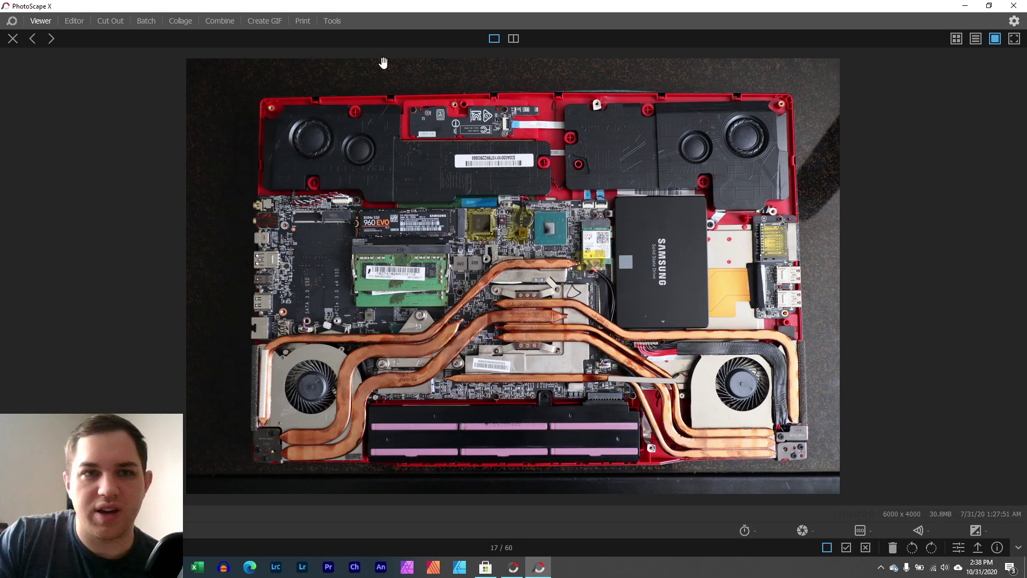
# Look through the Cut Out, Batch, Collage, Combine, Create GIF, Print and Tools sections of the free version and return to the Viewer
pyautogui.click(83, 20)
pyautogui.click(121, 20)
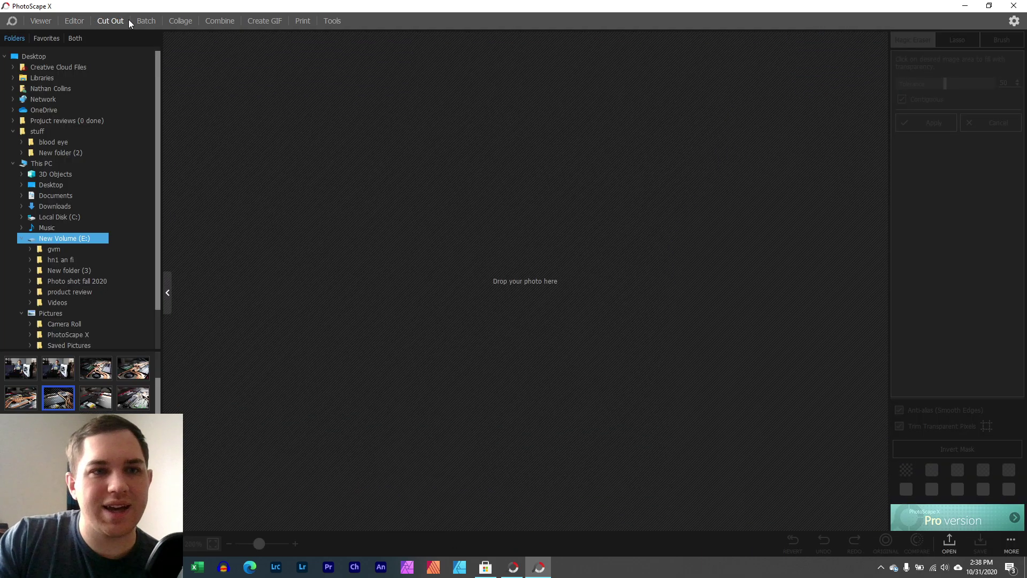
pyautogui.click(146, 21)
pyautogui.click(181, 20)
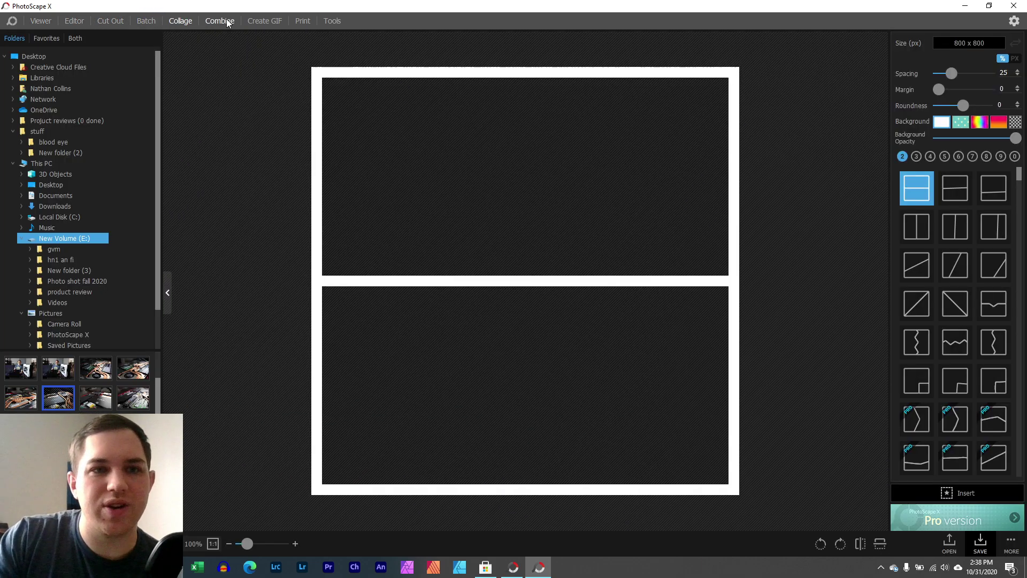
pyautogui.click(220, 21)
pyautogui.click(264, 21)
pyautogui.click(302, 21)
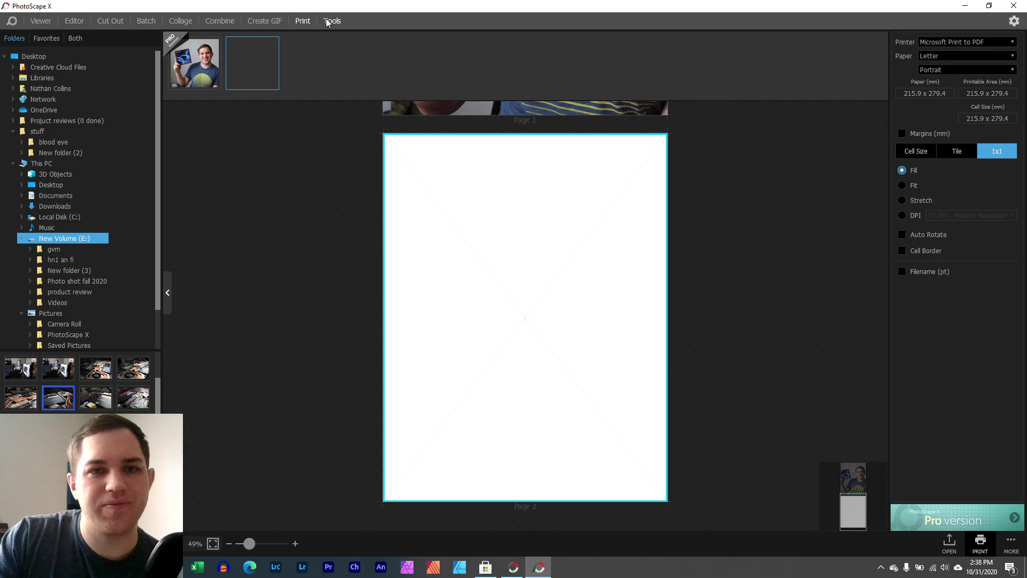
pyautogui.click(331, 21)
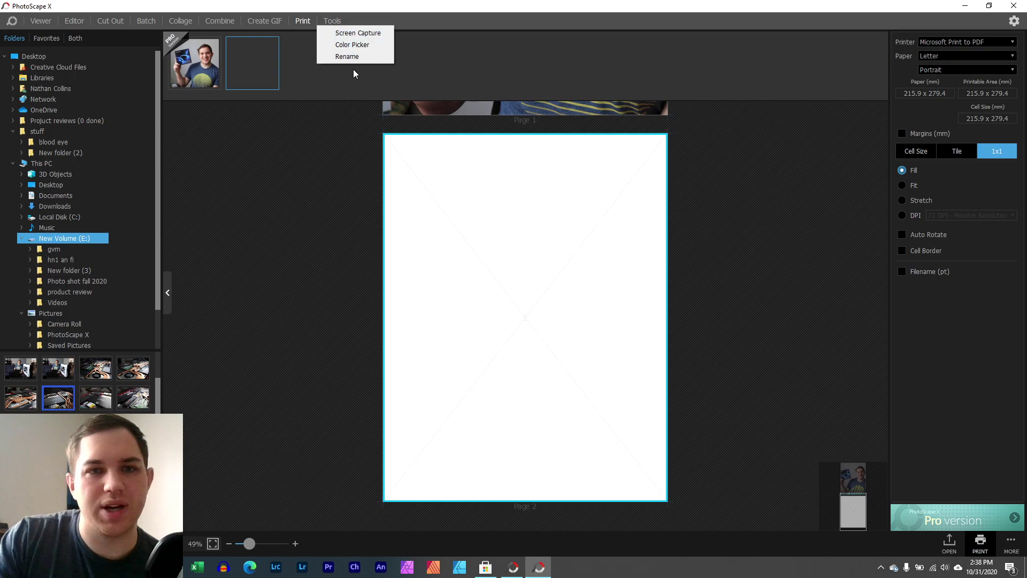
pyautogui.click(269, 21)
pyautogui.click(334, 21)
pyautogui.click(35, 21)
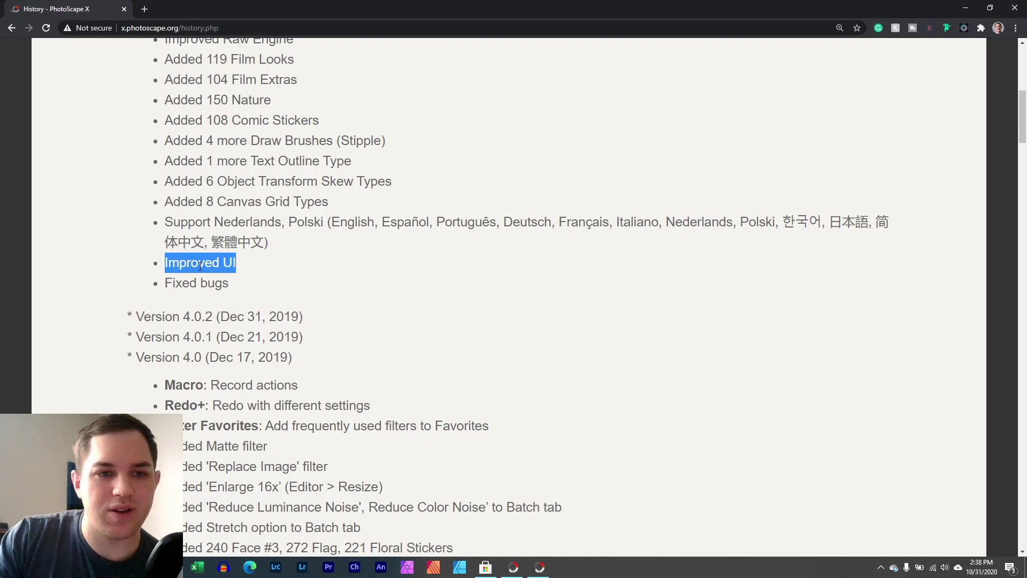
# Highlight the "Fixed bugs" entry on the browser's version history page, review the Version 4.1 list and switch to PhotoScape X Pro
pyautogui.moveTo(245, 283); pyautogui.dragTo(150, 287)
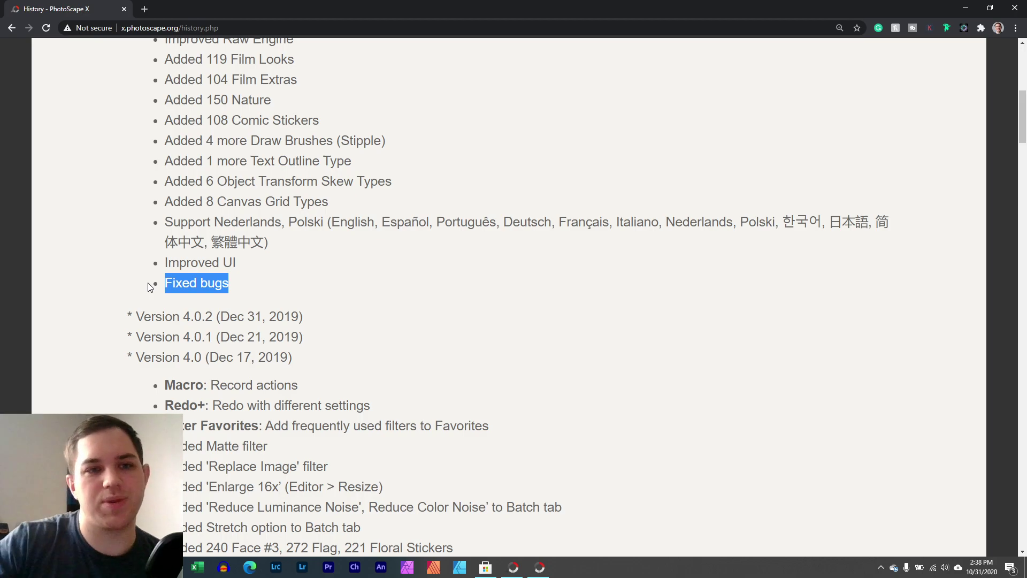
pyautogui.scroll(7, 219, 270)
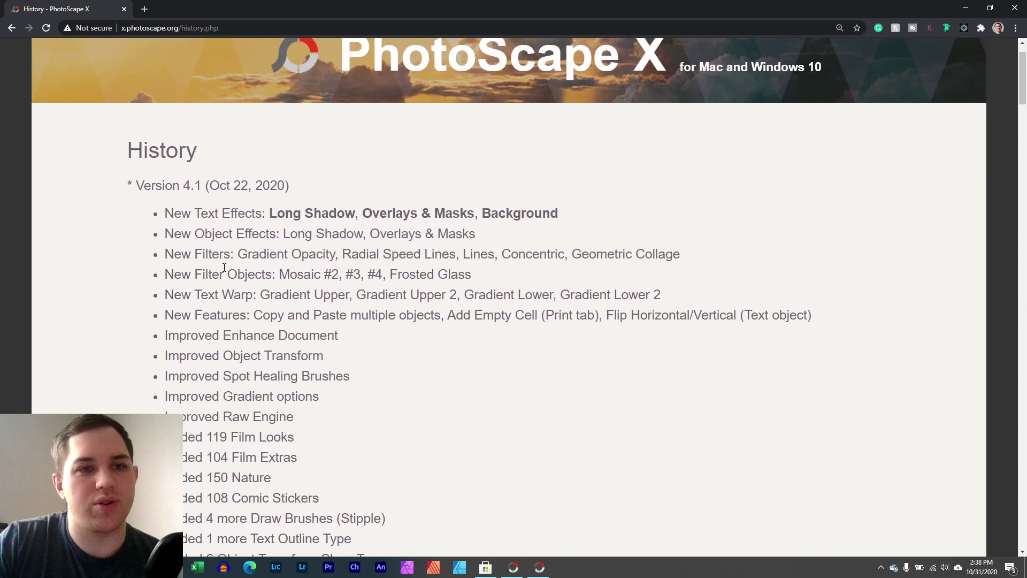
pyautogui.scroll(1, 224, 267)
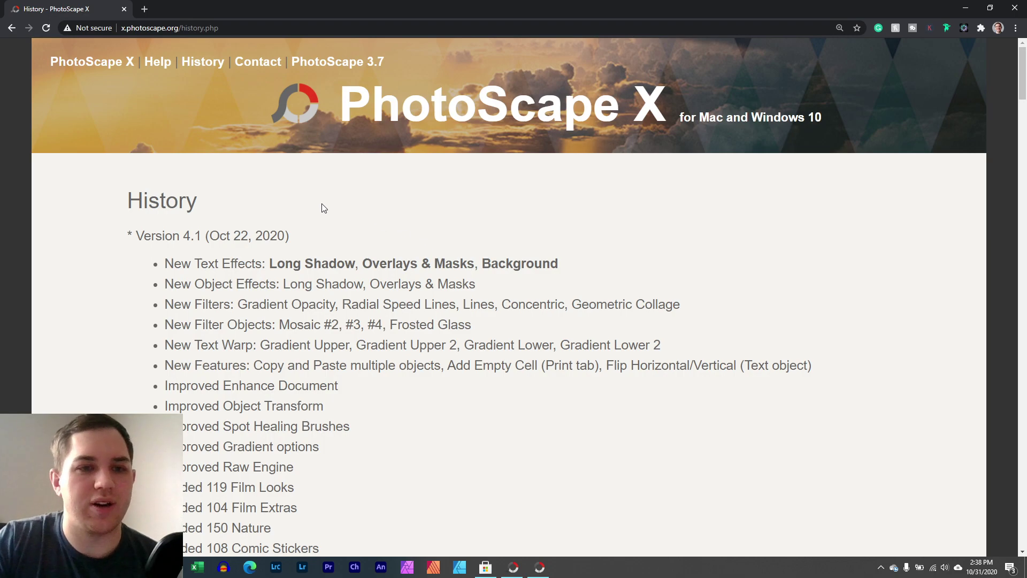
pyautogui.scroll(-2, 322, 207)
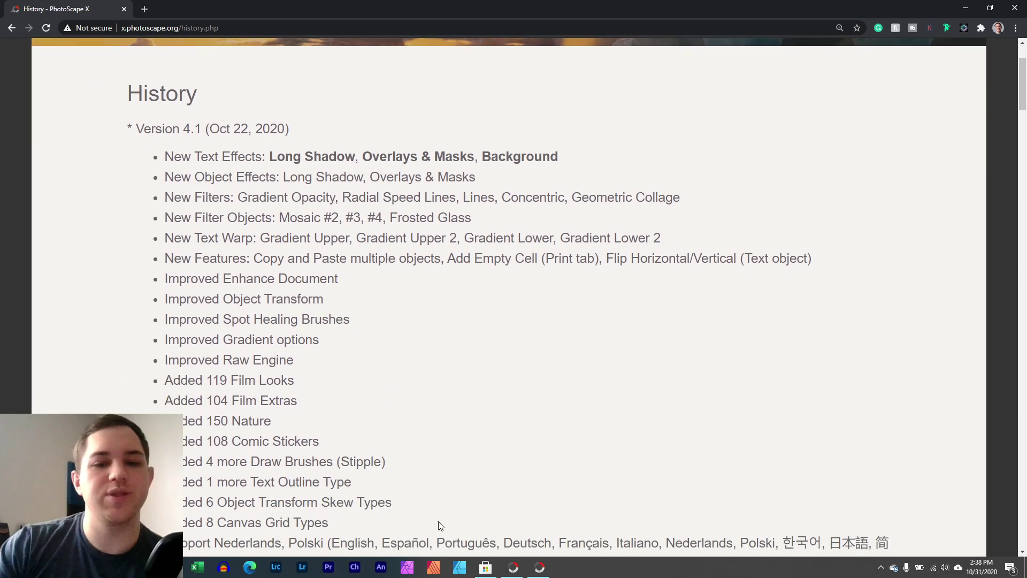
pyautogui.click(512, 567)
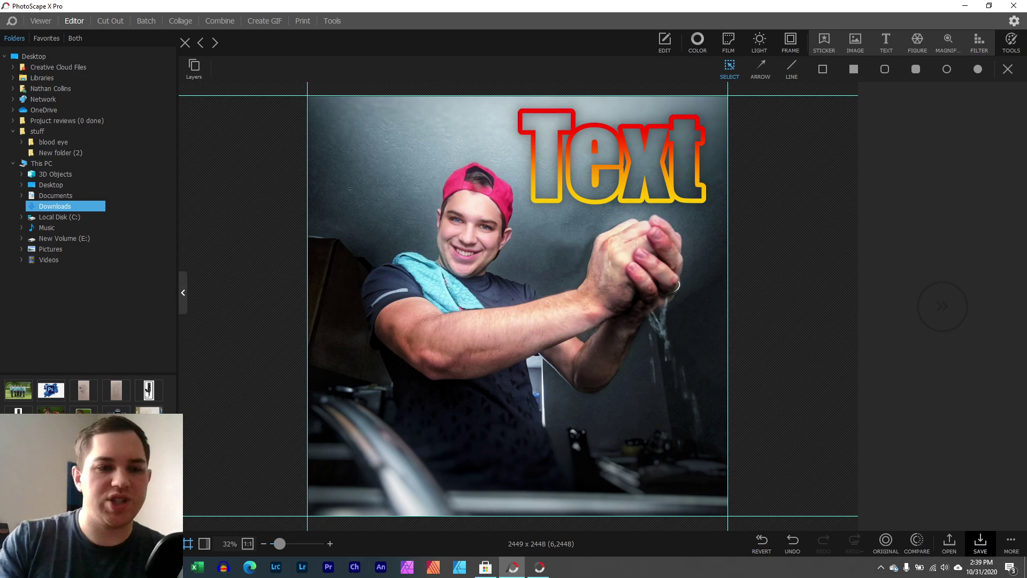
# Switch to the version history page in the browser, review the full Version 4.1 list and minimize the browser
pyautogui.hotkey('alt', 'Tab')
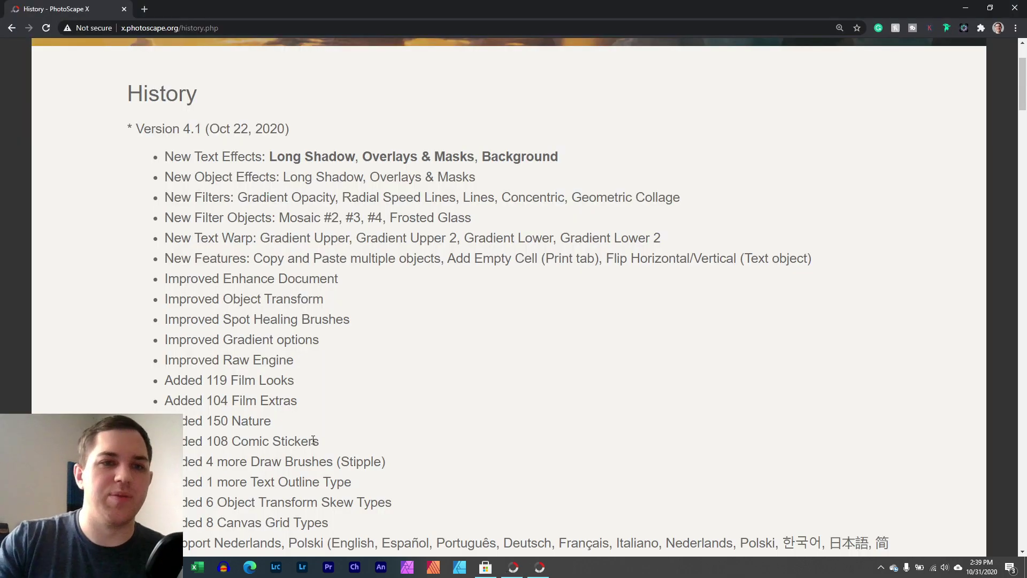
pyautogui.scroll(2, 298, 441)
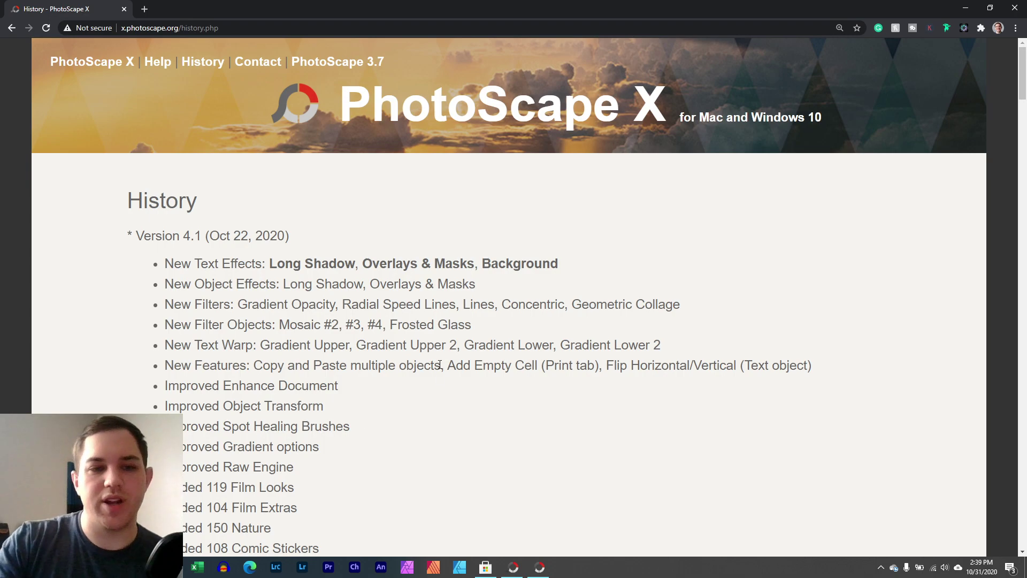
pyautogui.scroll(-4, 367, 422)
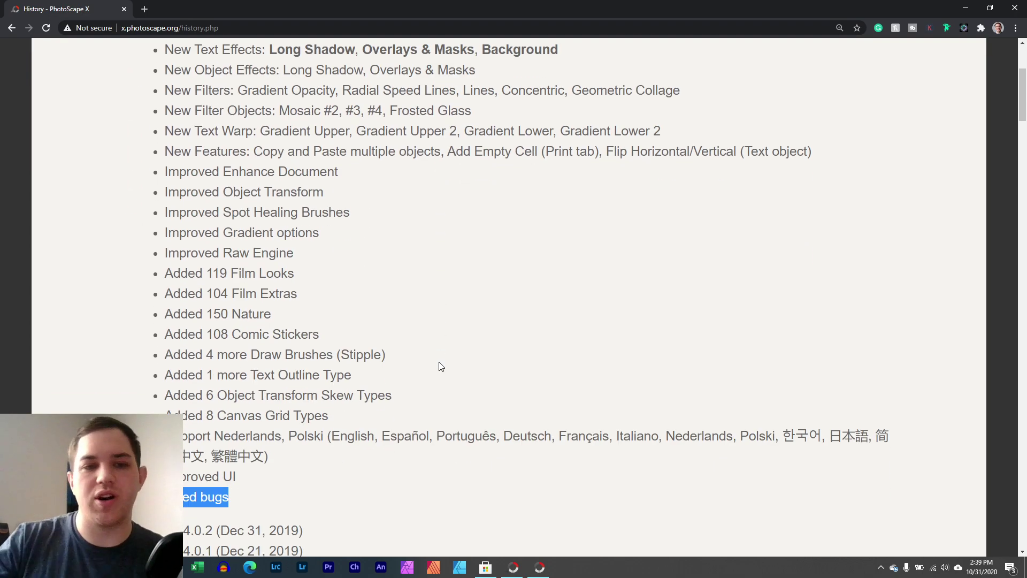
pyautogui.scroll(4, 440, 364)
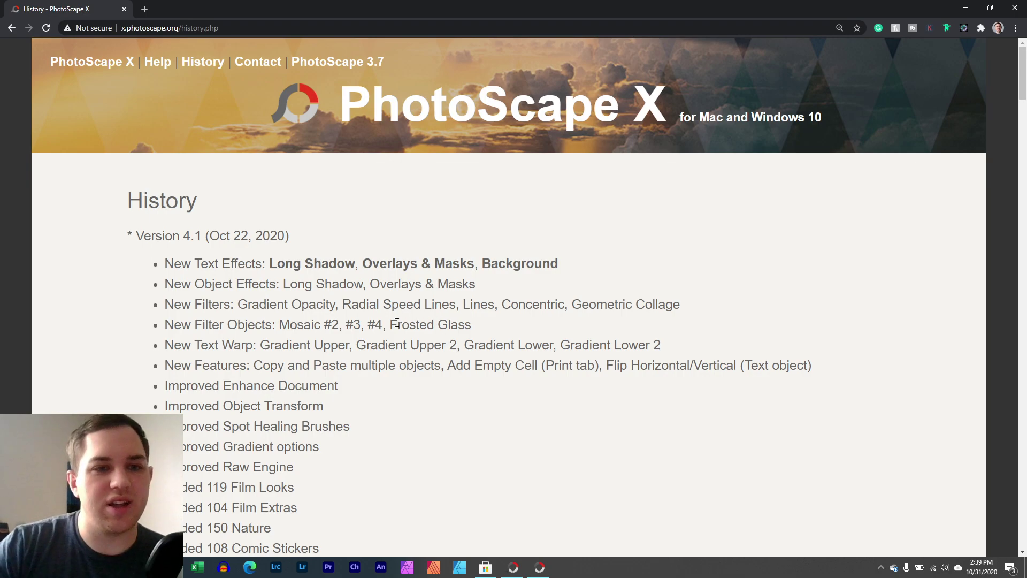
pyautogui.scroll(-3, 396, 323)
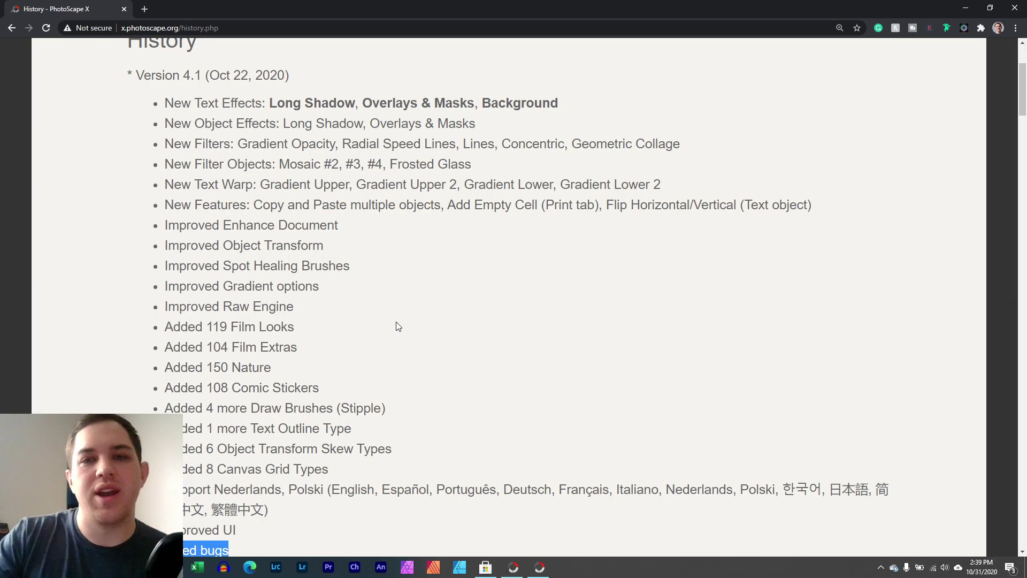
pyautogui.click(966, 8)
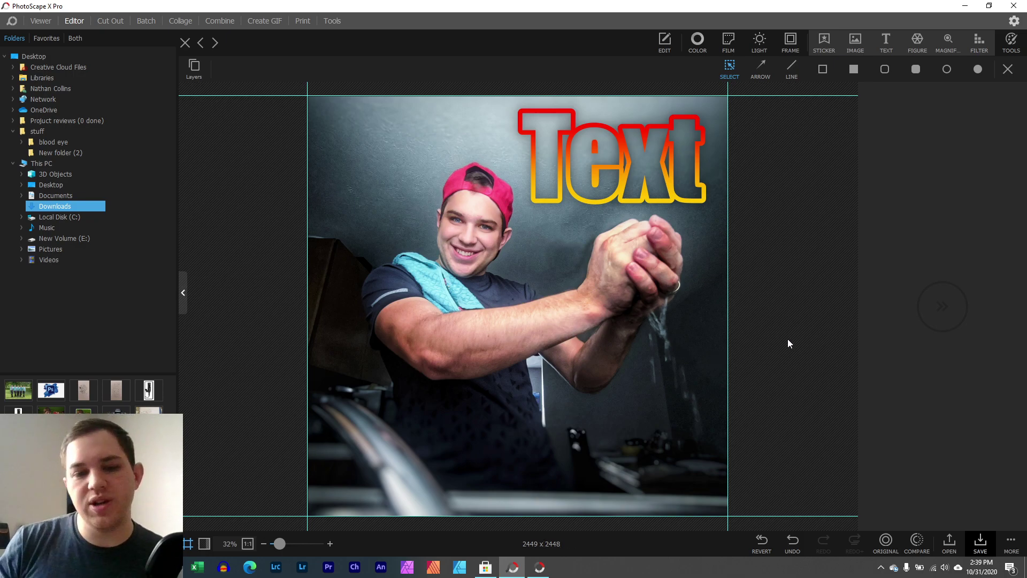
# Switch to the free PhotoScape X, leave the single-photo view and open the Editor's Tools section
pyautogui.click(540, 567)
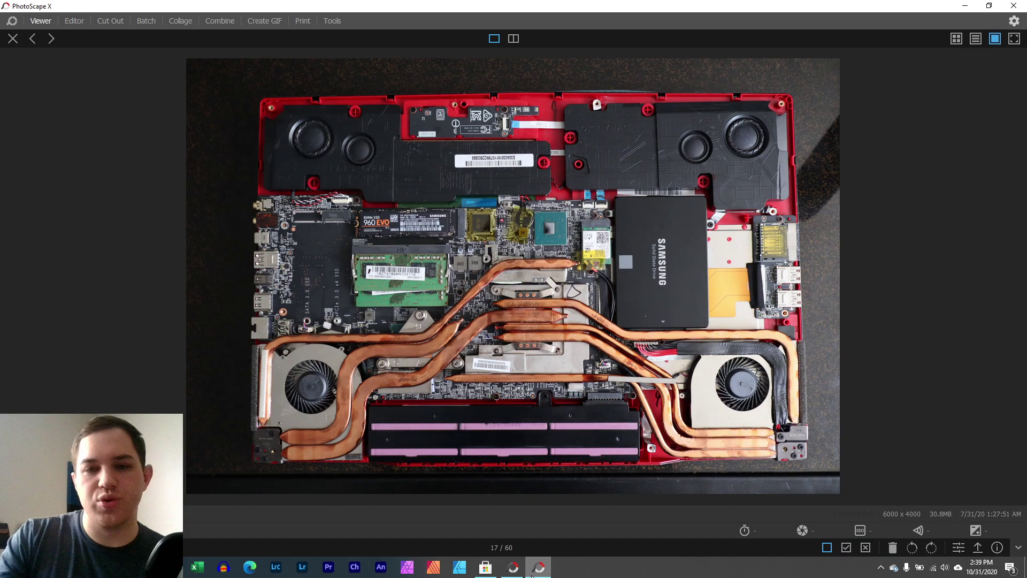
pyautogui.press('Escape')
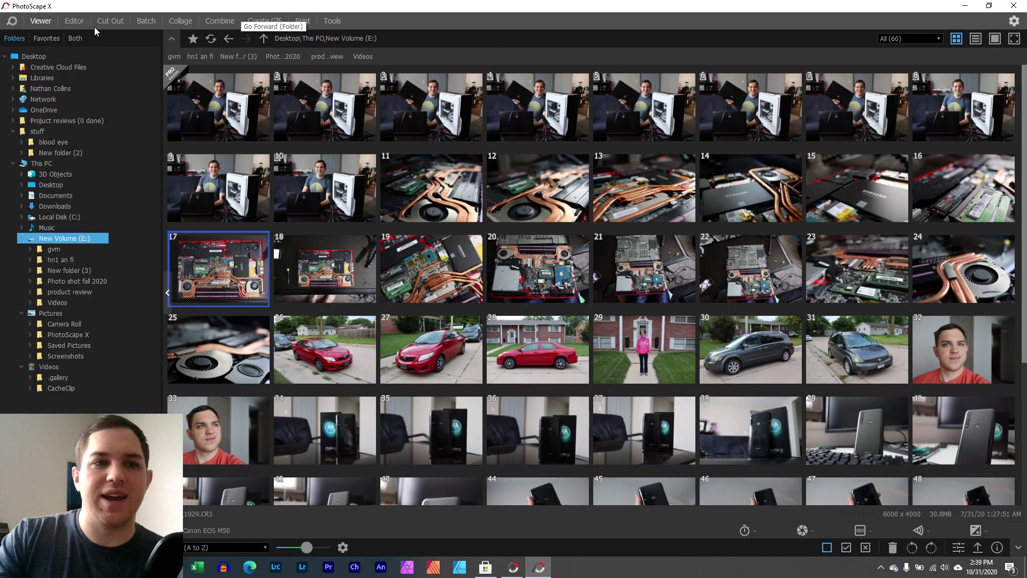
pyautogui.click(62, 21)
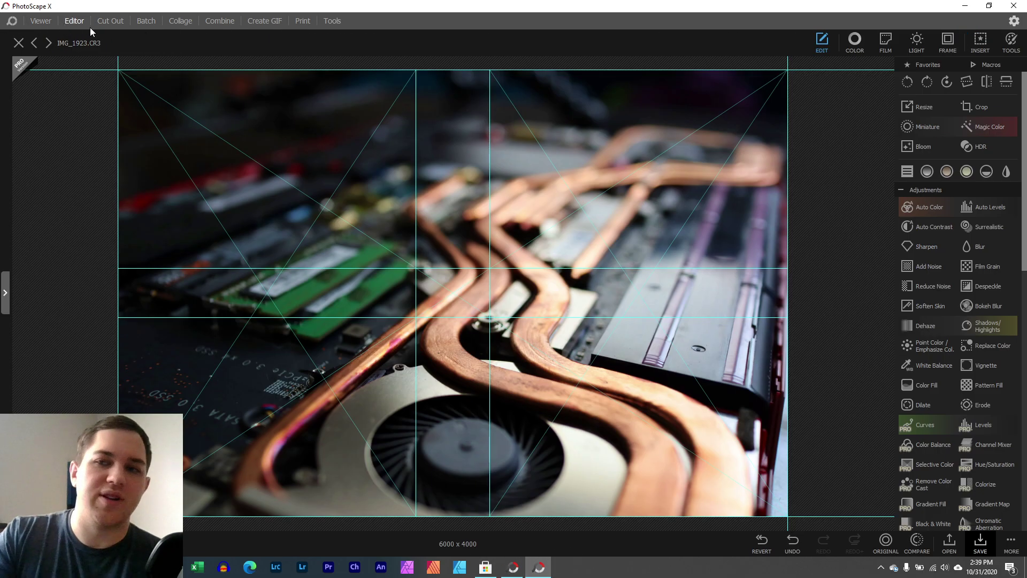
pyautogui.click(1011, 42)
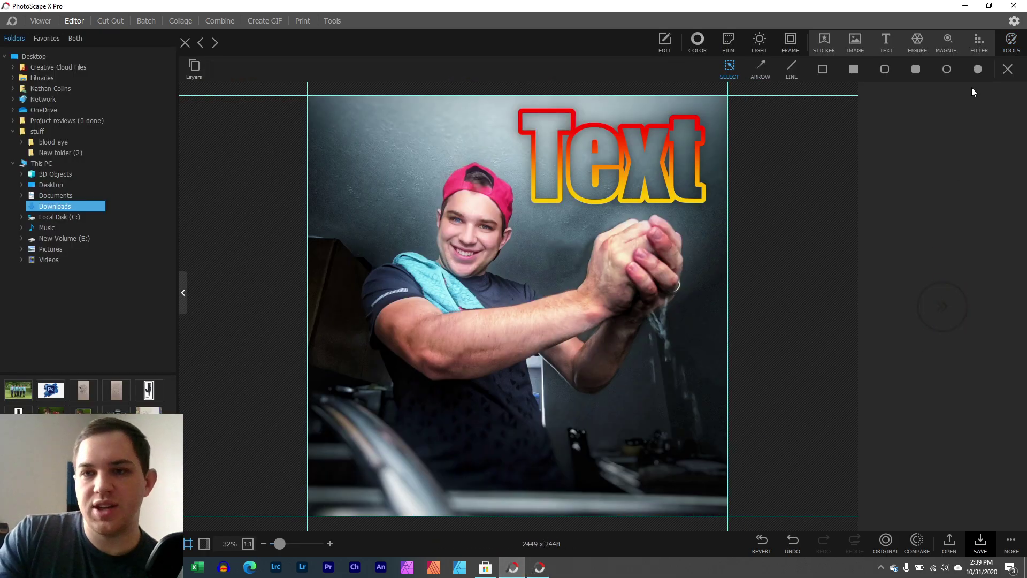
# In PhotoScape X Pro, view the Clone Stamp settings, close them and open the Spot Healing Brush
pyautogui.click(1012, 41)
pyautogui.click(906, 268)
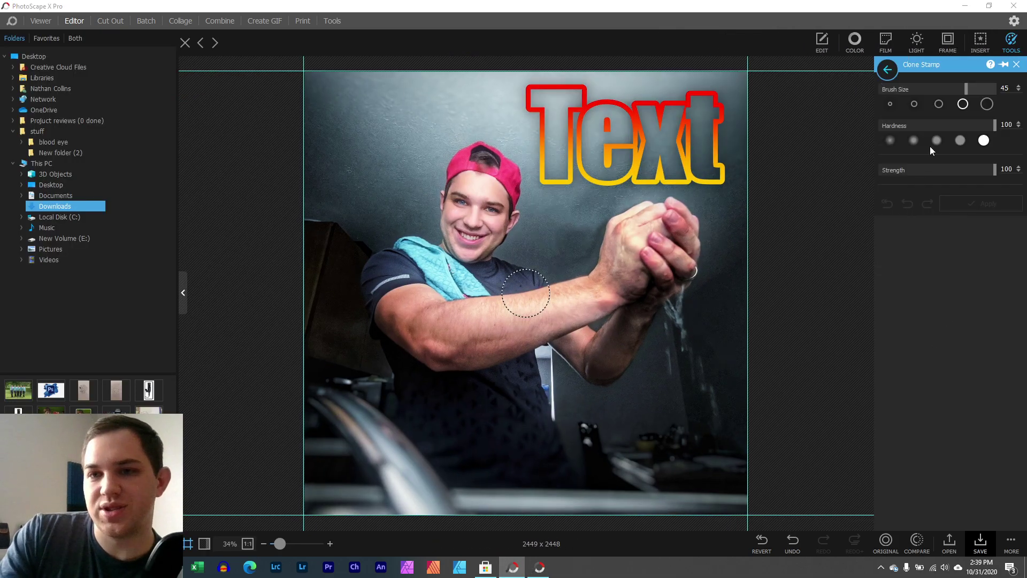
pyautogui.click(1016, 64)
pyautogui.click(1011, 41)
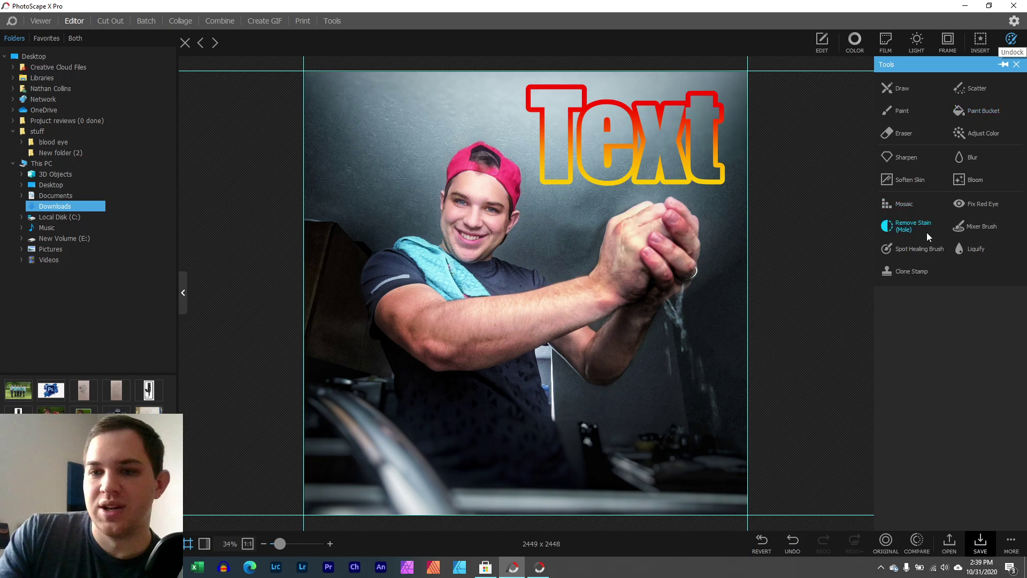
pyautogui.click(916, 253)
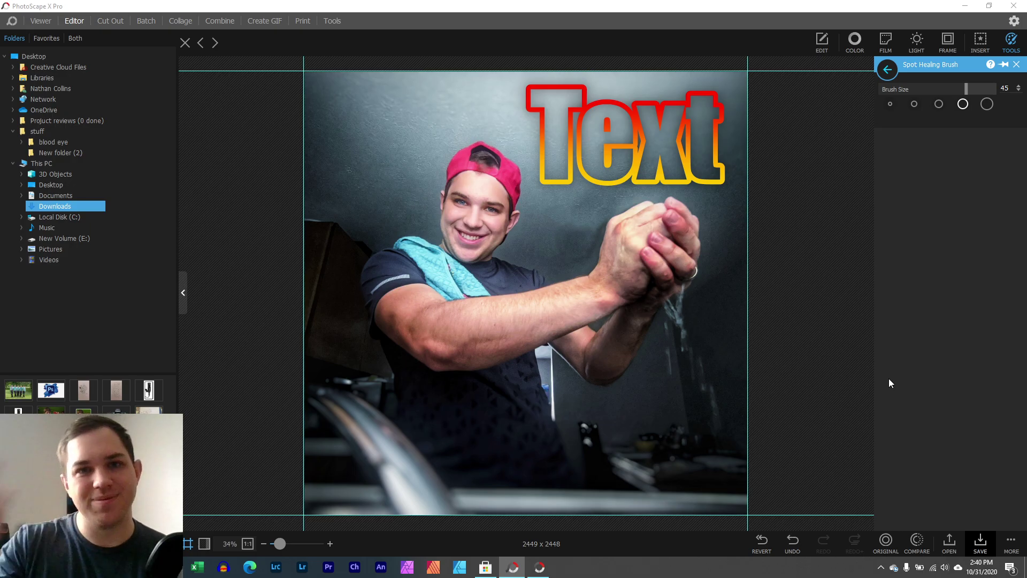
pyautogui.click(881, 567)
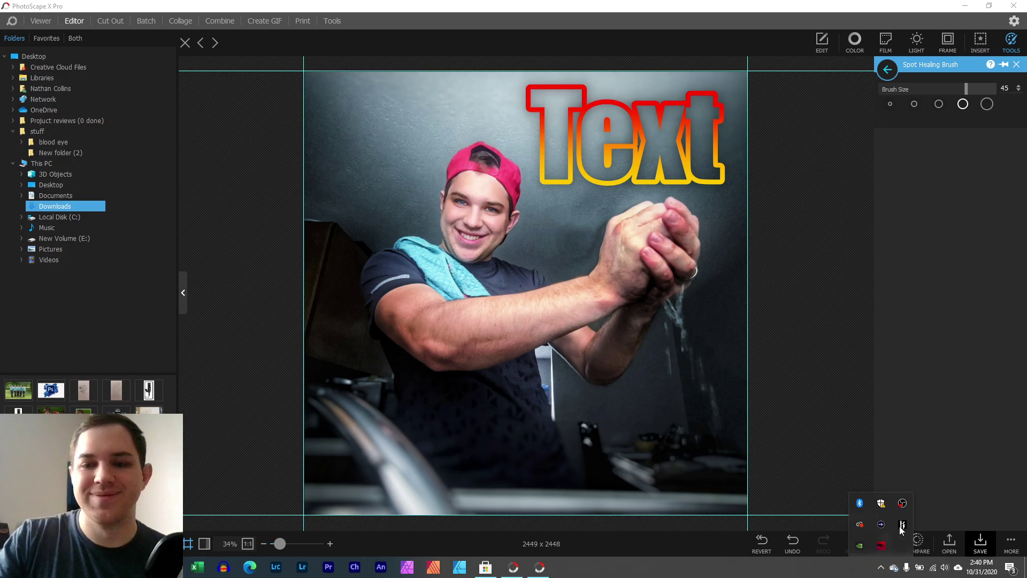